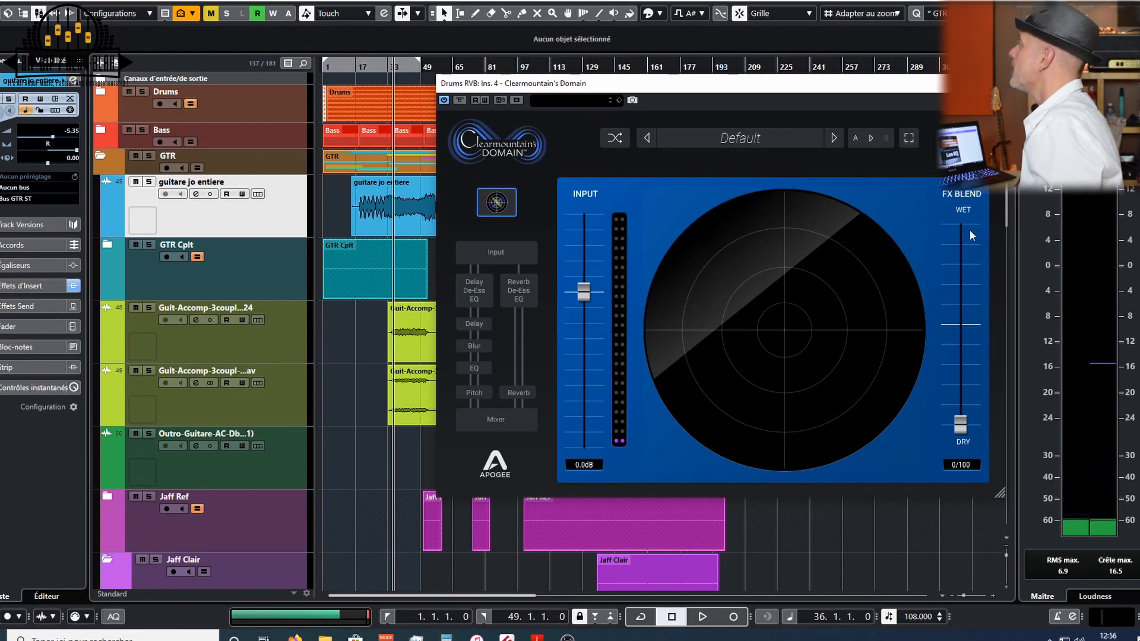
- Open the plugin's visualizer settings, move the plugin window aside, and start playback
left_click(972, 137)
left_click_drag(825, 91, 694, 93)
key("space")
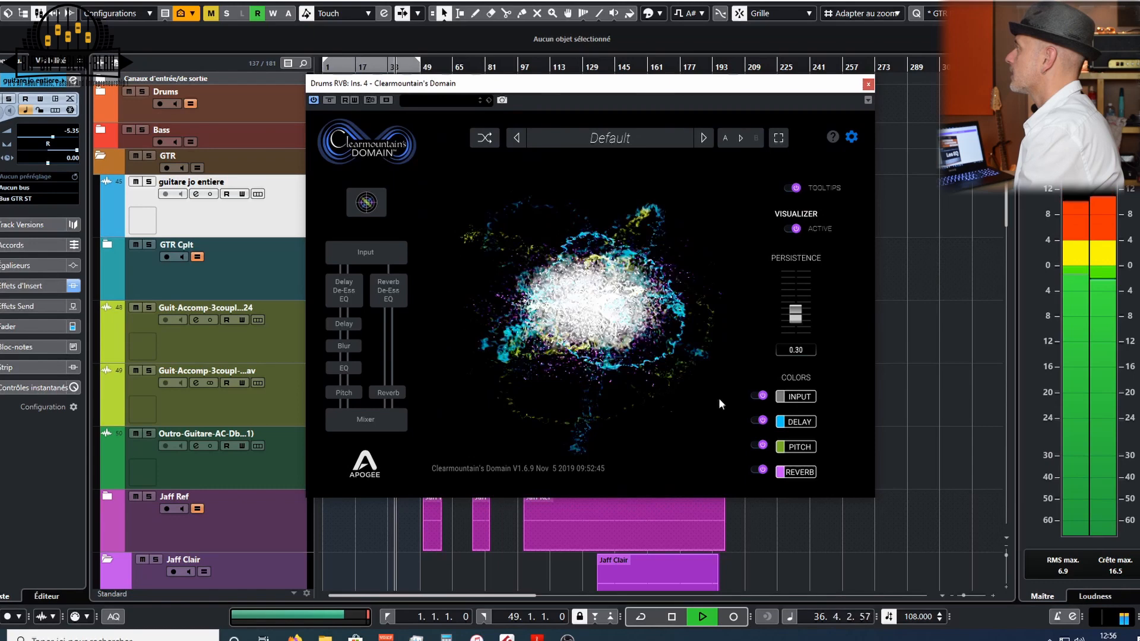
- Toggle the visualizer's Input, Delay, Pitch and Reverb colour layers off and on, switching all four off, then stop playback
left_click(756, 396)
left_click(759, 420)
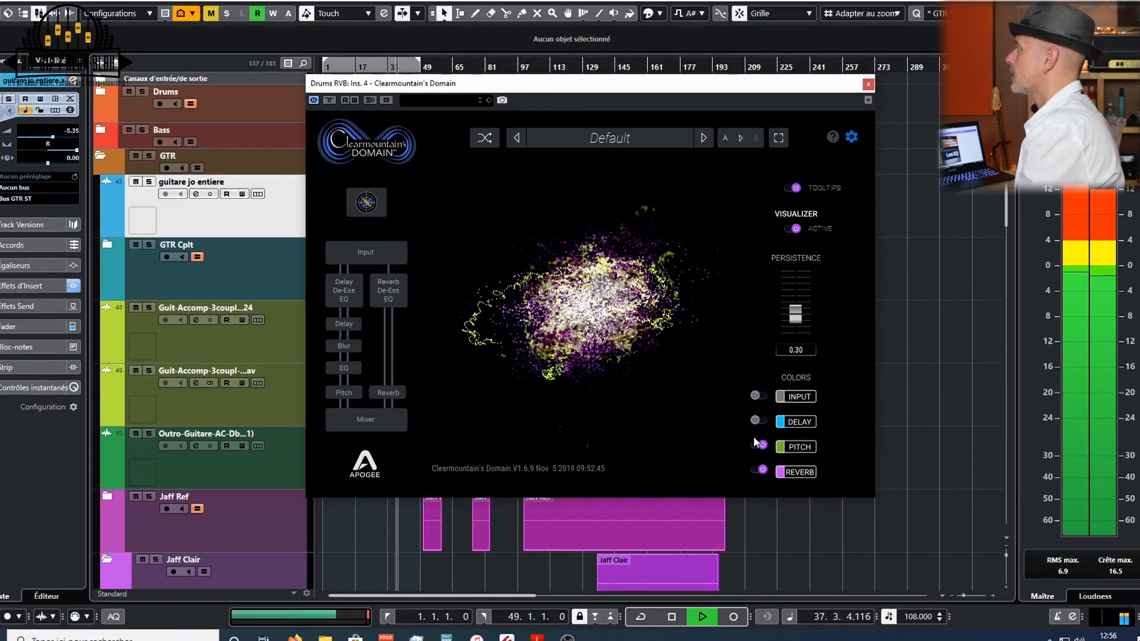
left_click(759, 445)
left_click(754, 470)
left_click(755, 470)
left_click(754, 469)
left_click(756, 446)
left_click(757, 446)
left_click(755, 422)
left_click(753, 422)
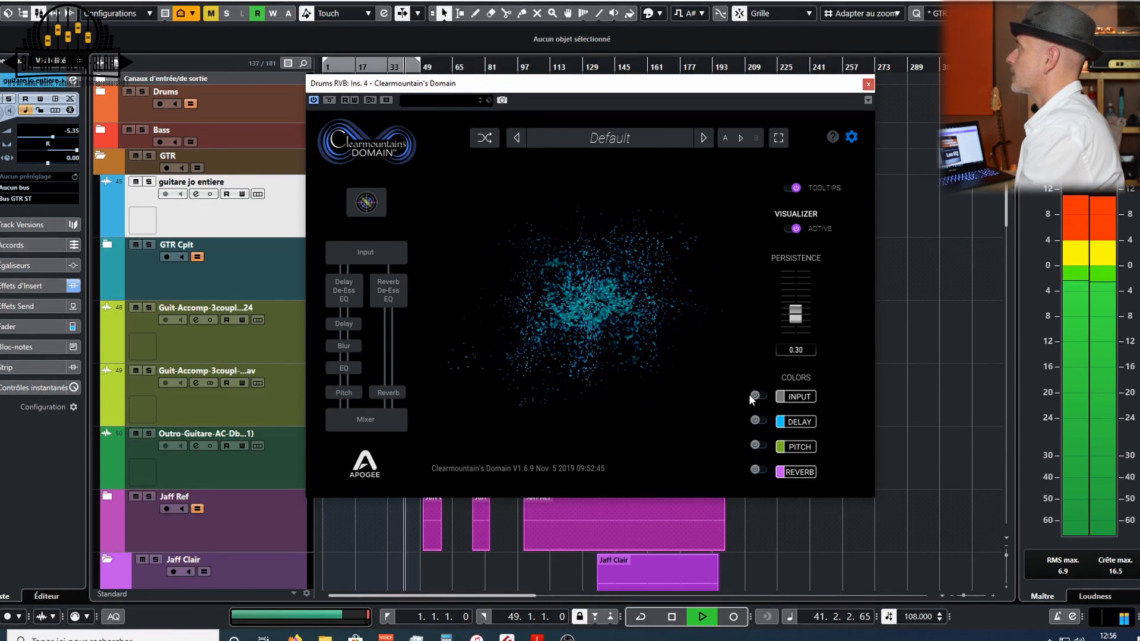
left_click(752, 395)
left_click(753, 395)
key("space")
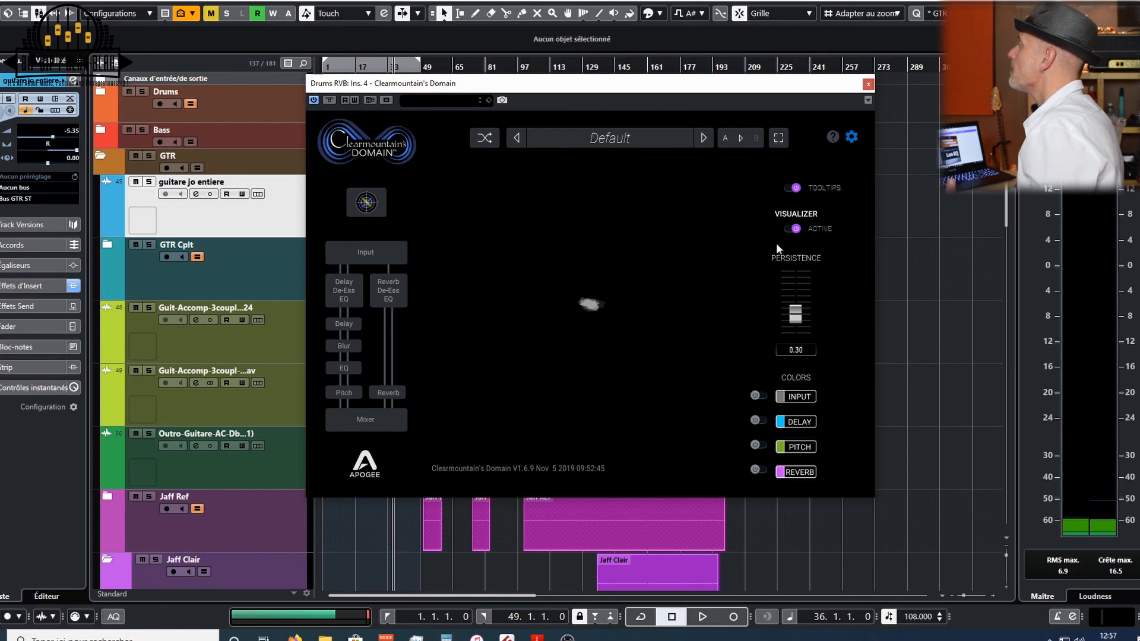
- Leave the settings and browse the plugin's Input and Mixer pages before returning to the Input page
left_click(852, 137)
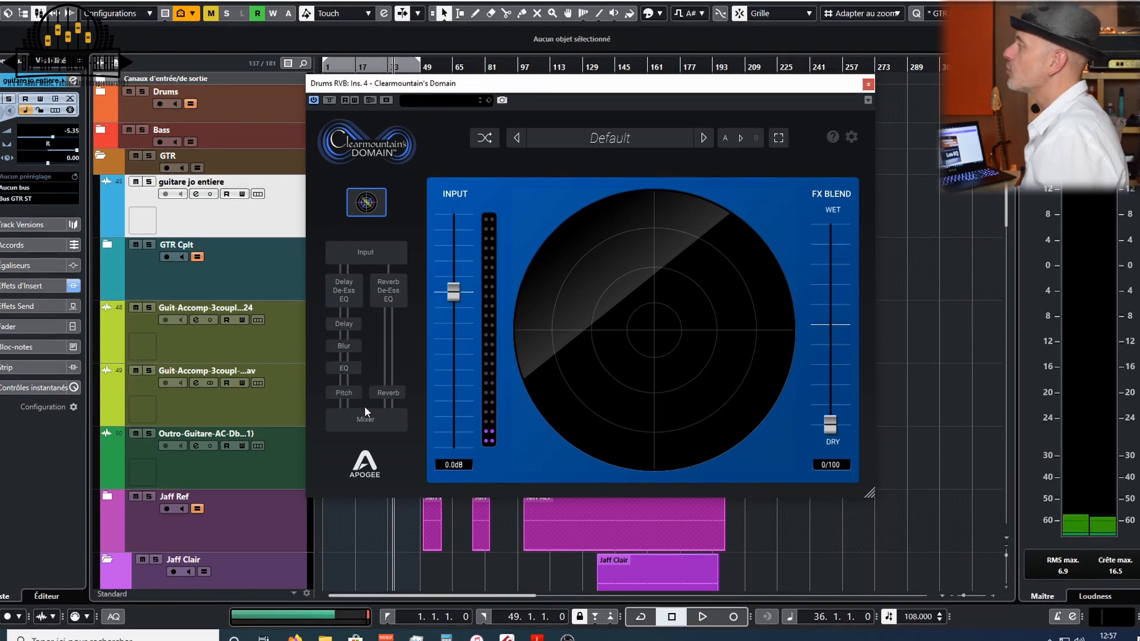
left_click(365, 248)
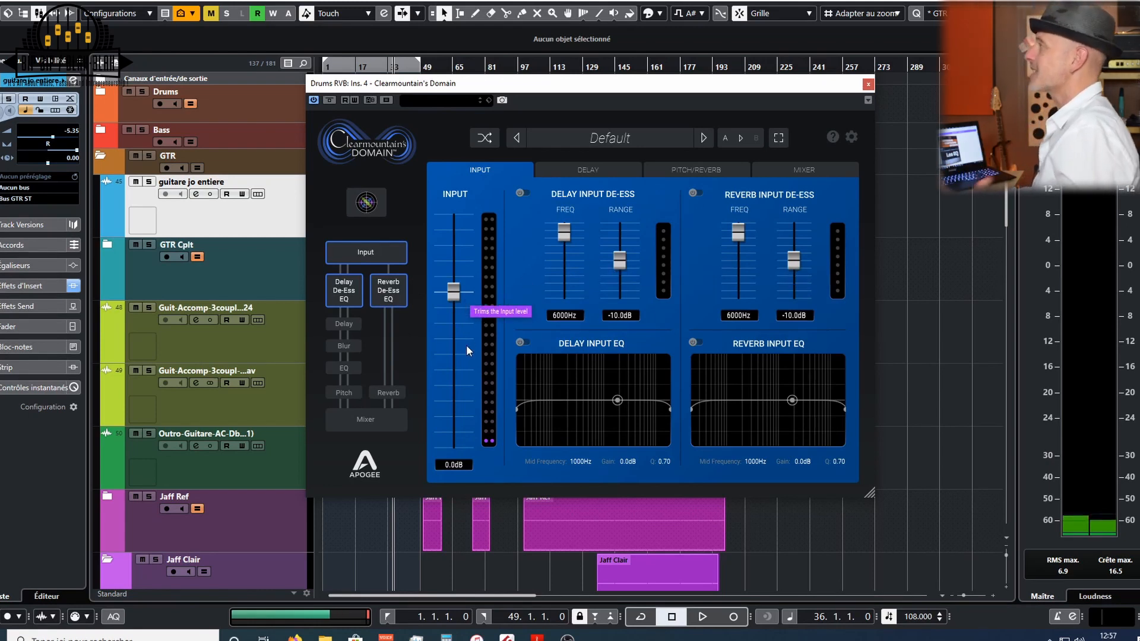
left_click(363, 419)
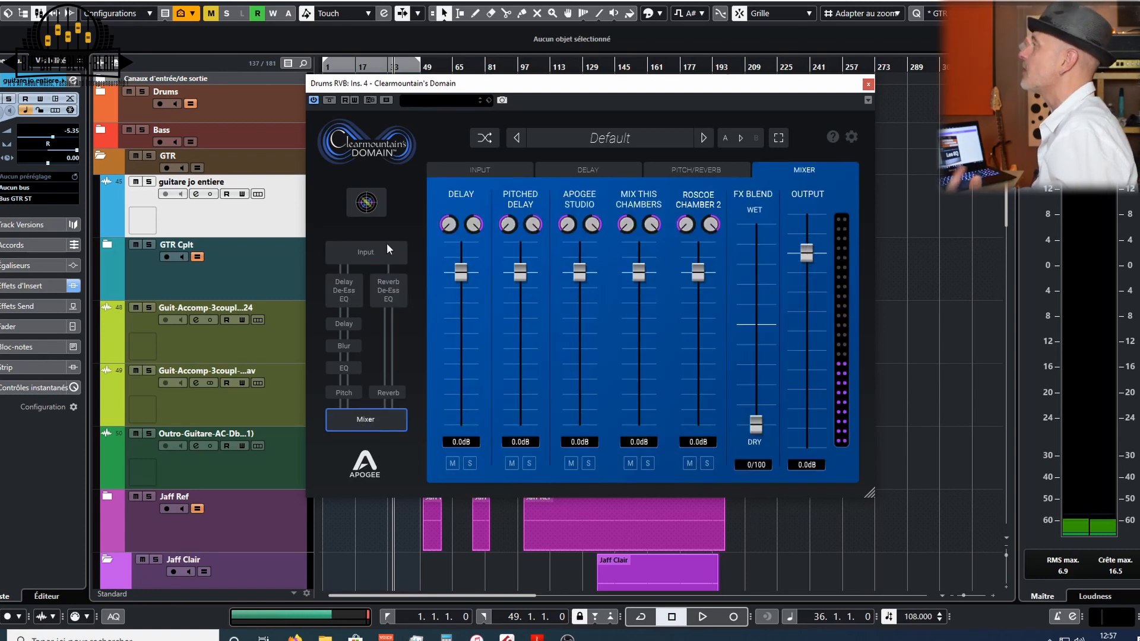
left_click(366, 203)
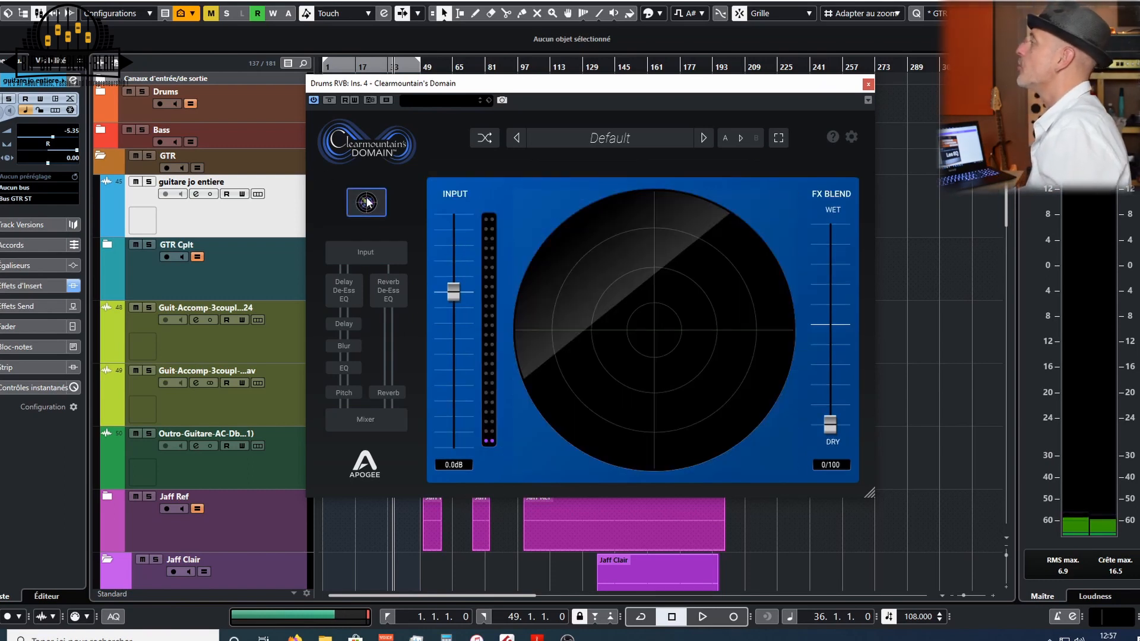
left_click(393, 290)
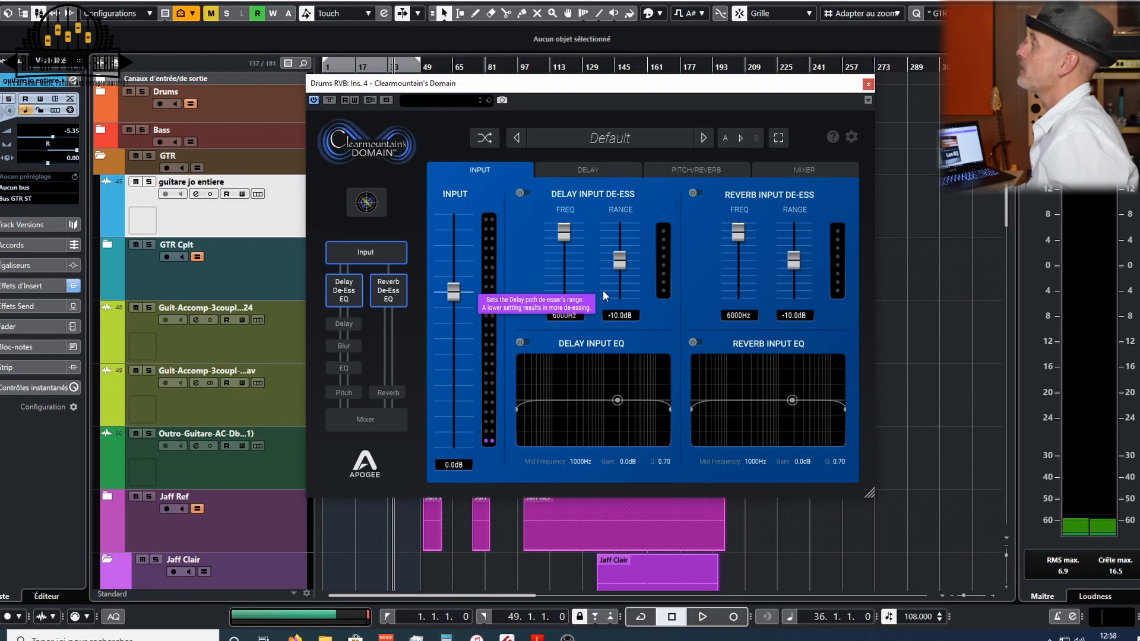
- Enable the Delay Input EQ, raise its low cut to about 148 Hz and pull its high cut lower
left_click(519, 342)
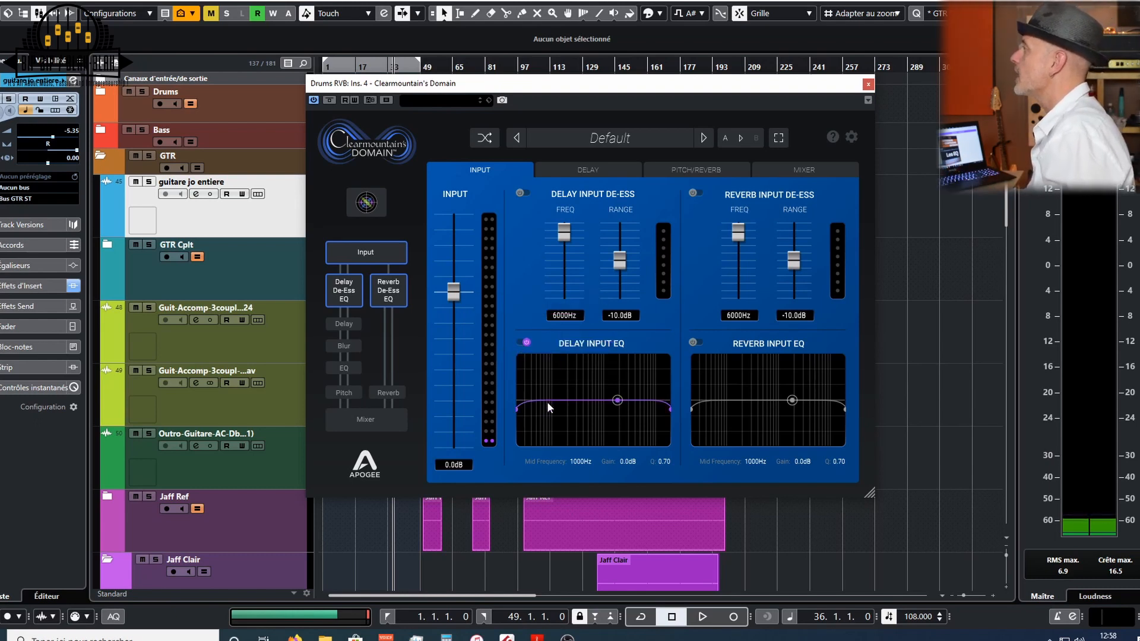
left_click(575, 401)
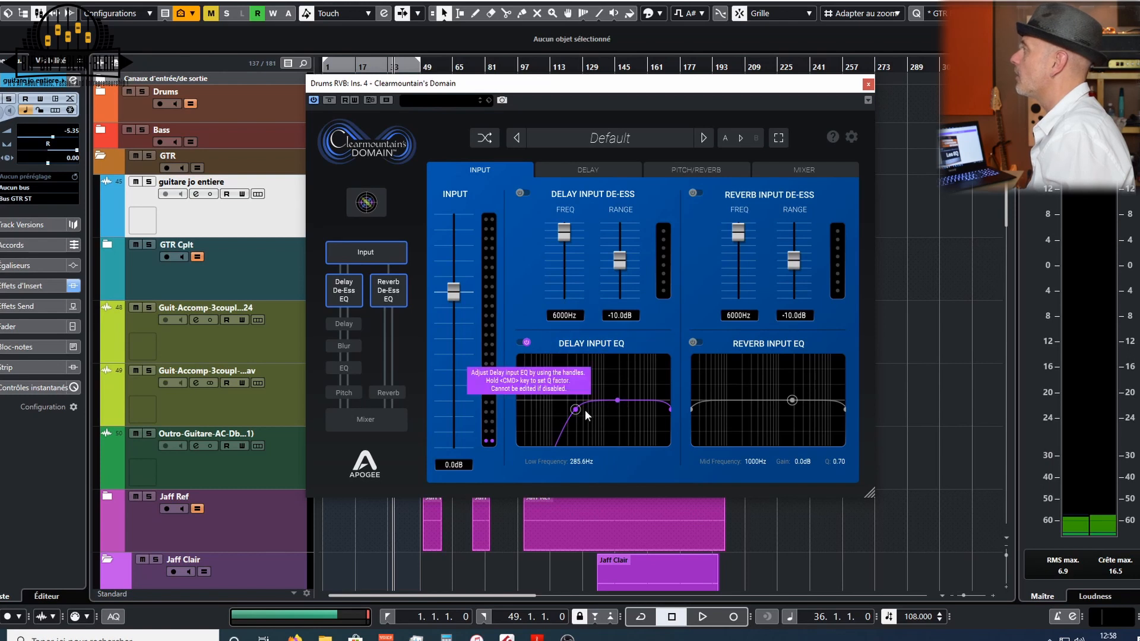
left_click_drag(575, 410, 560, 411)
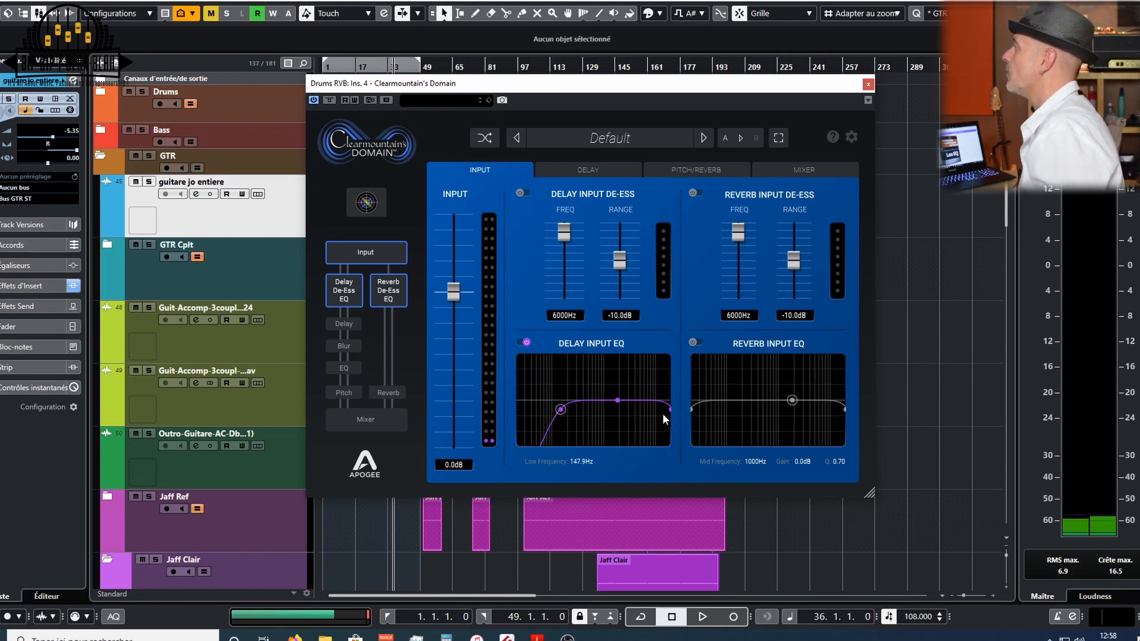
left_click_drag(668, 411, 600, 393)
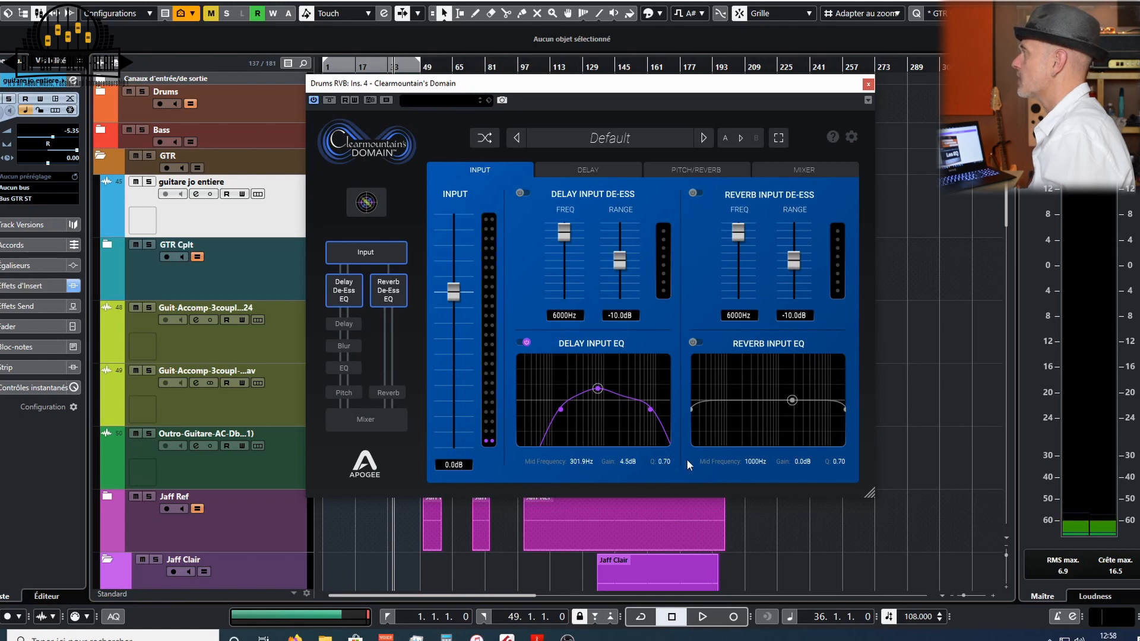
- Set the Delay Input EQ mid band's Q to 0.10 and boost it about 5 dB around 470 Hz
double_click(666, 461)
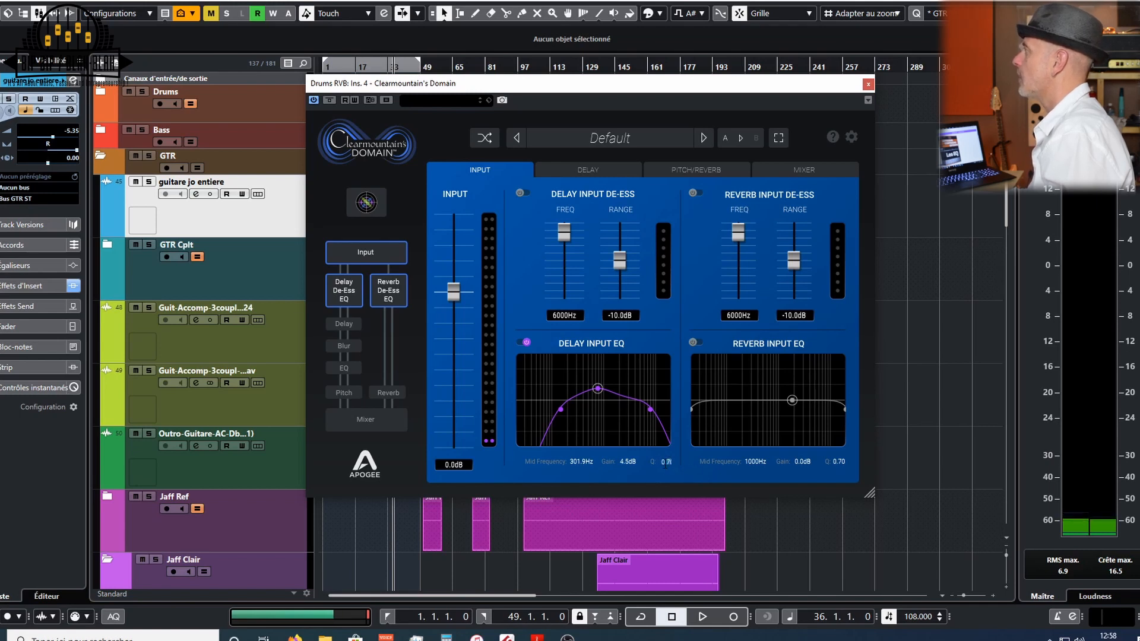
type("0")
key("Return")
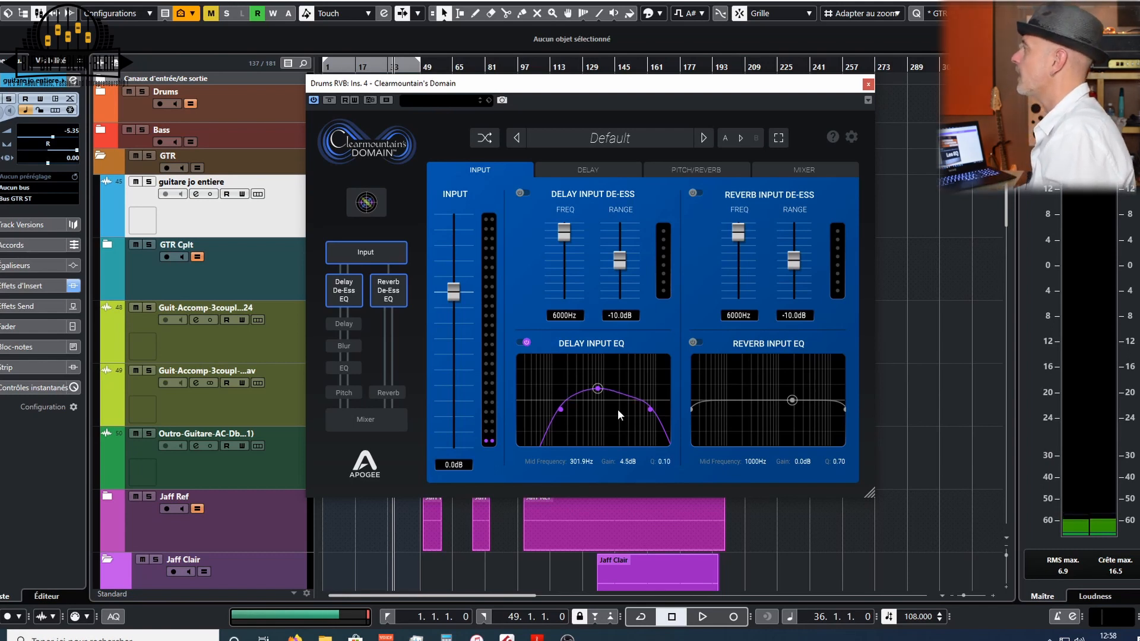
mouse_move(601, 393)
left_mouse_down()
mouse_move(615, 394)
mouse_move(597, 391)
left_mouse_up()
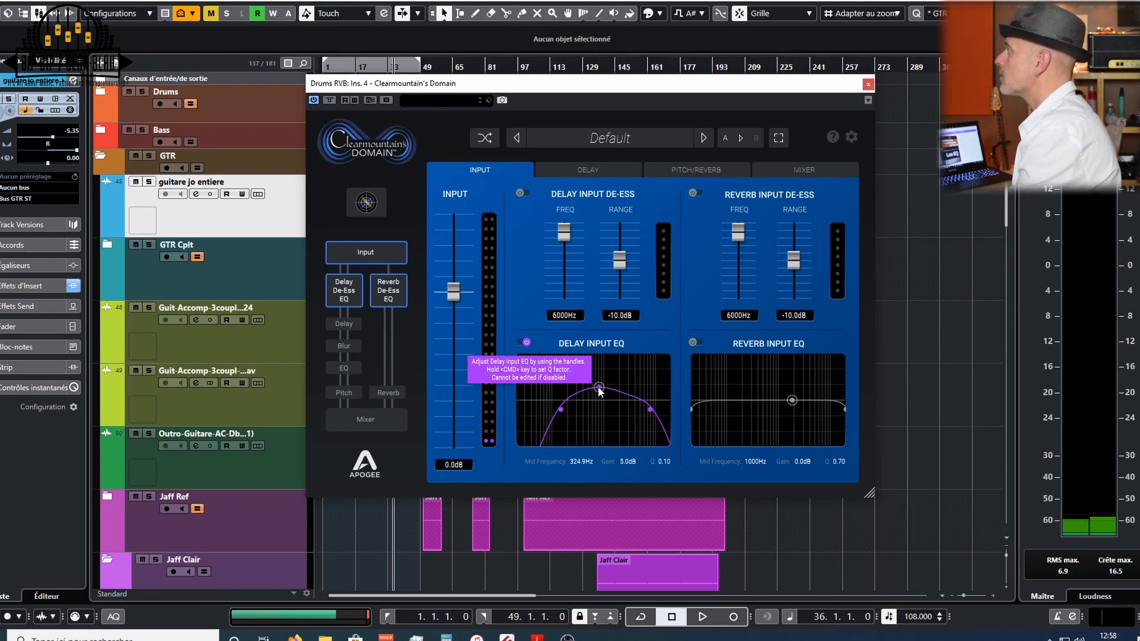
left_click_drag(597, 386, 606, 422)
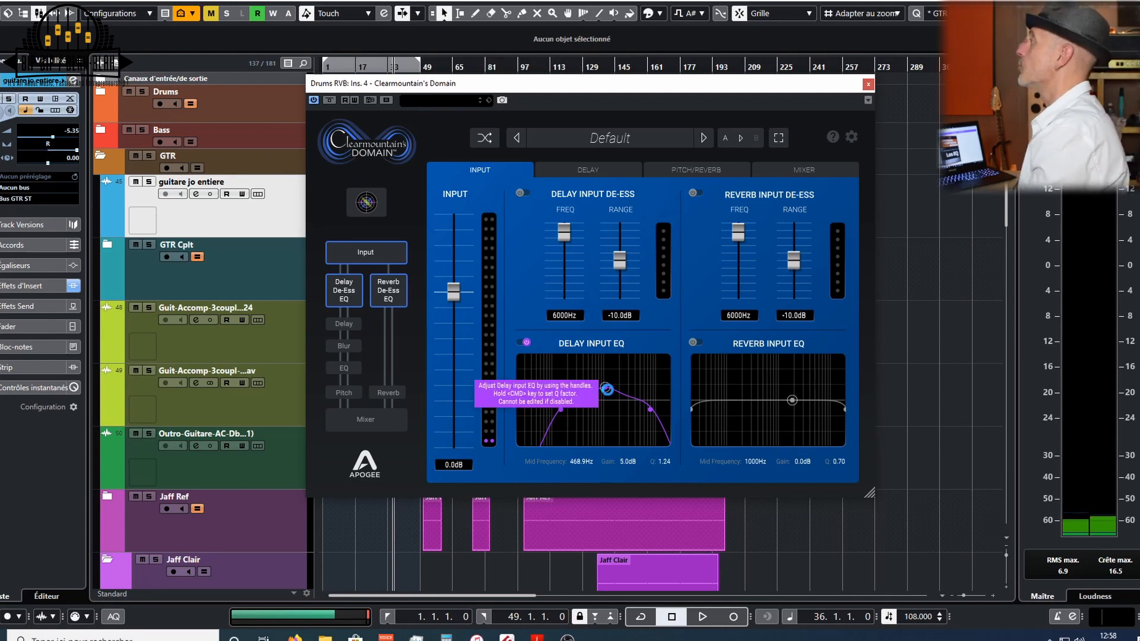
- Lower the Delay Input EQ low cut to about 98 Hz, then bypass the EQ
left_click(558, 410)
left_click_drag(558, 414, 552, 412)
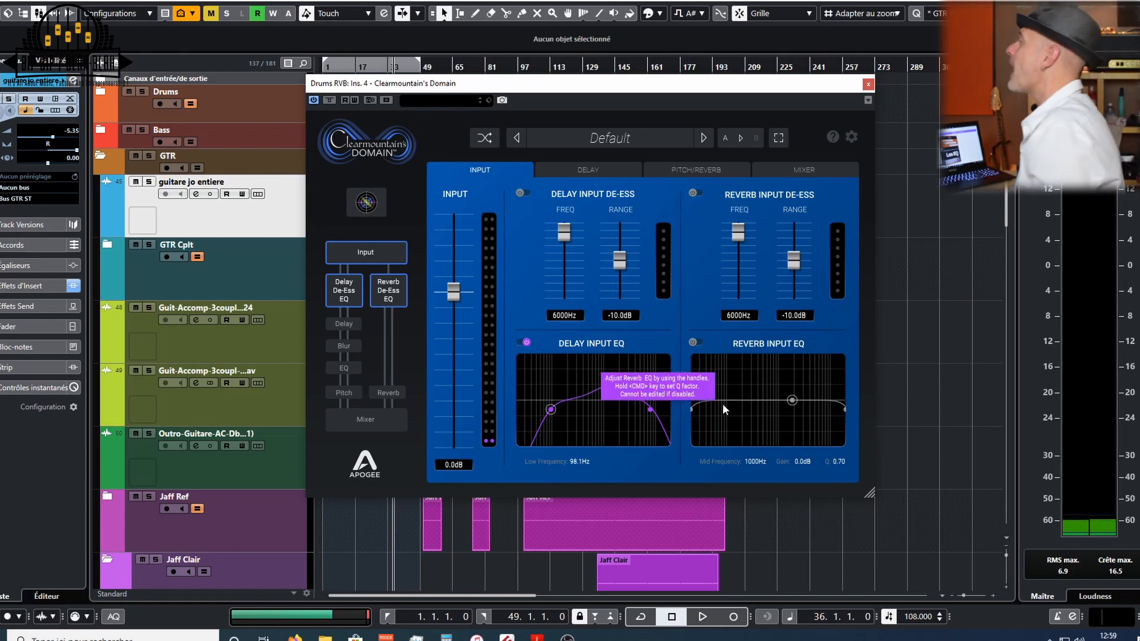
left_click(518, 342)
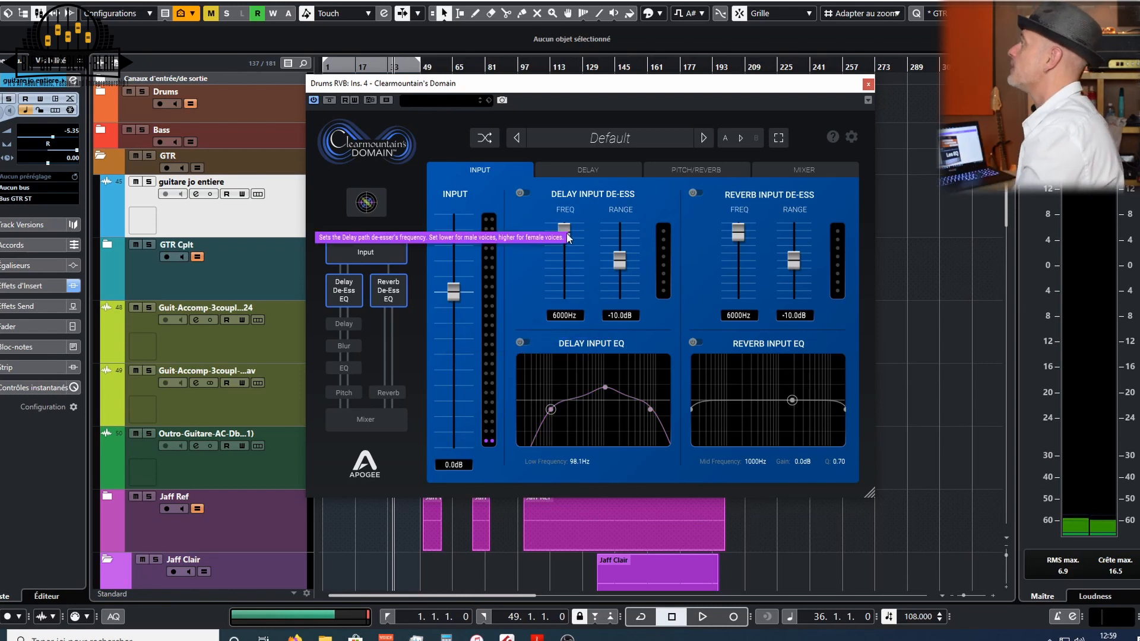
- Set the Delay Input De-Ess frequency to 3422 Hz and open the Delay page
left_click_drag(564, 232, 565, 255)
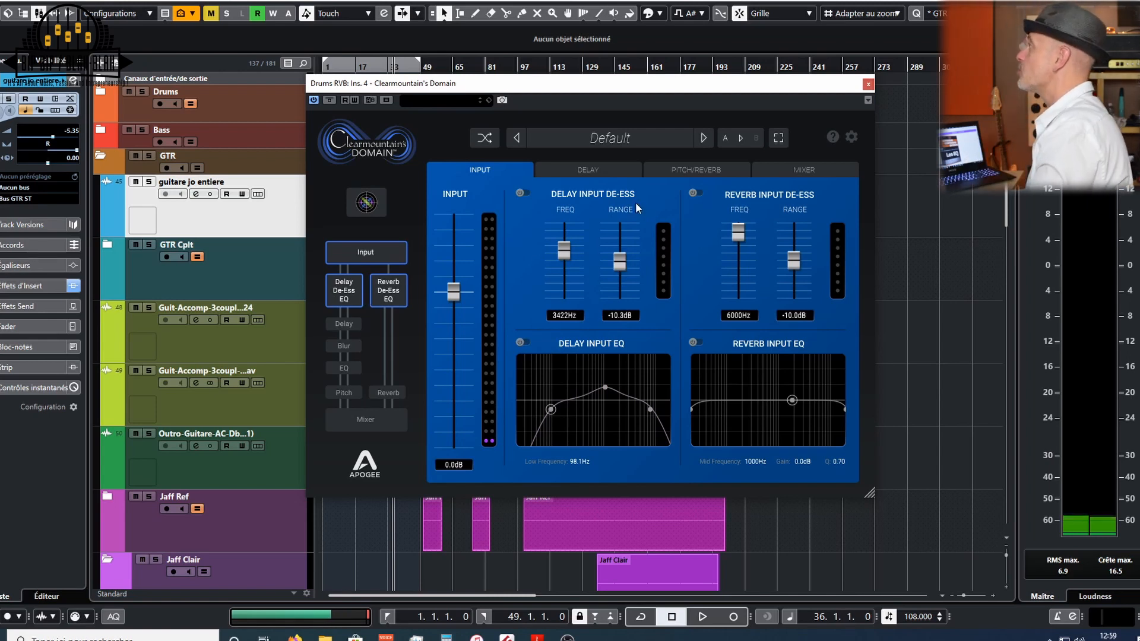
left_click(593, 171)
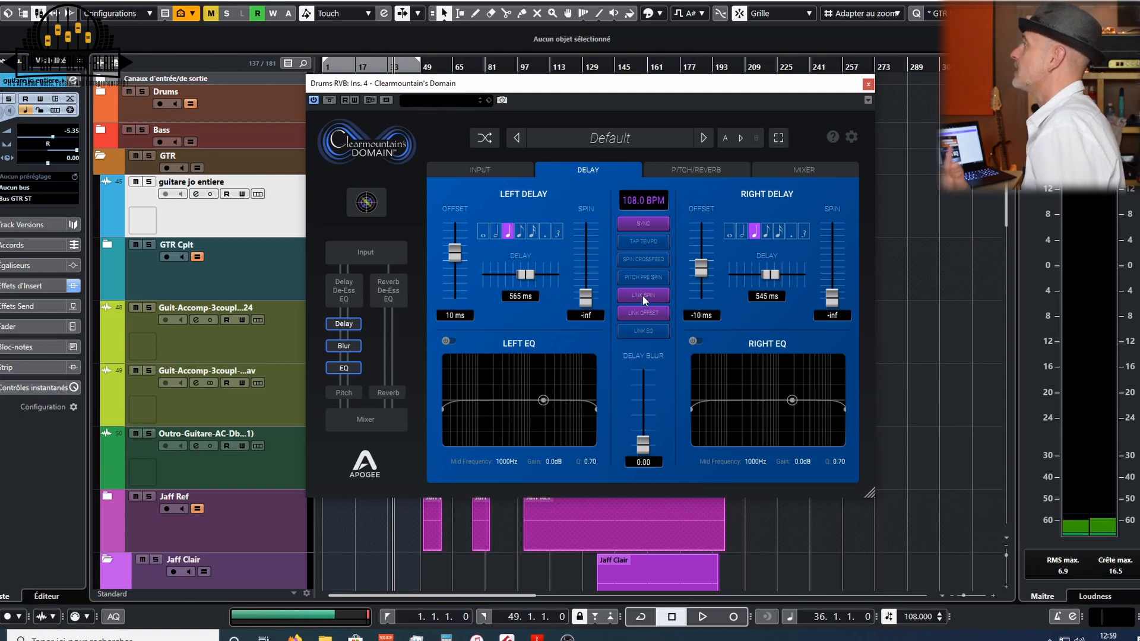
- Switch to the Clearmountain's Domain User's Guide PDF in Acrobat Reader and maximize its window
left_click(537, 637)
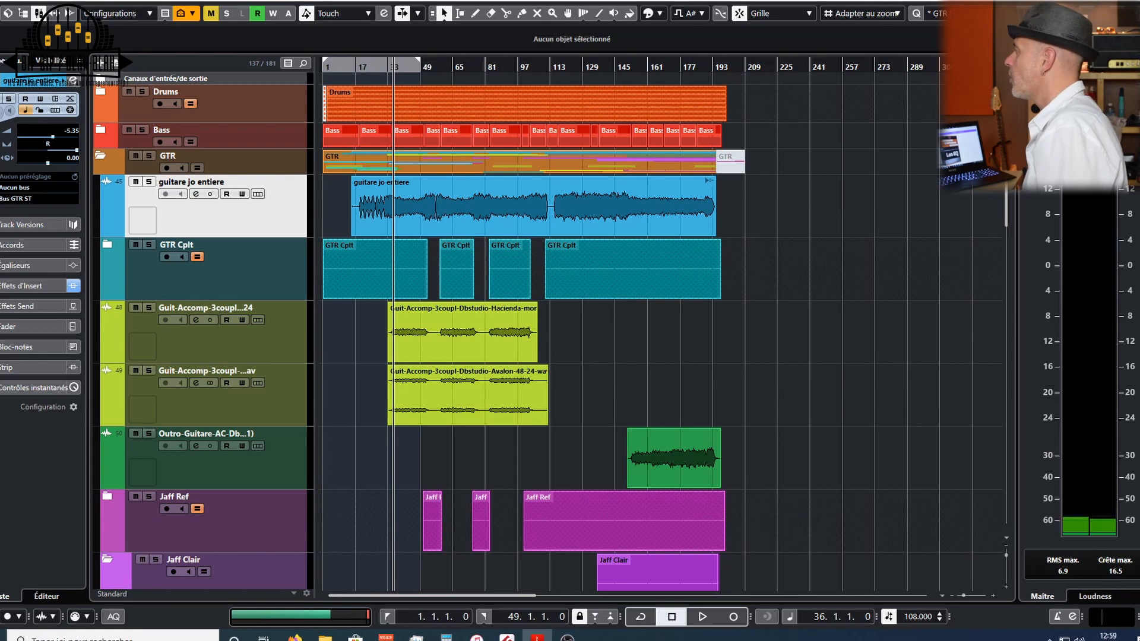
left_click_drag(731, 640, 450, 113)
left_click(885, 269)
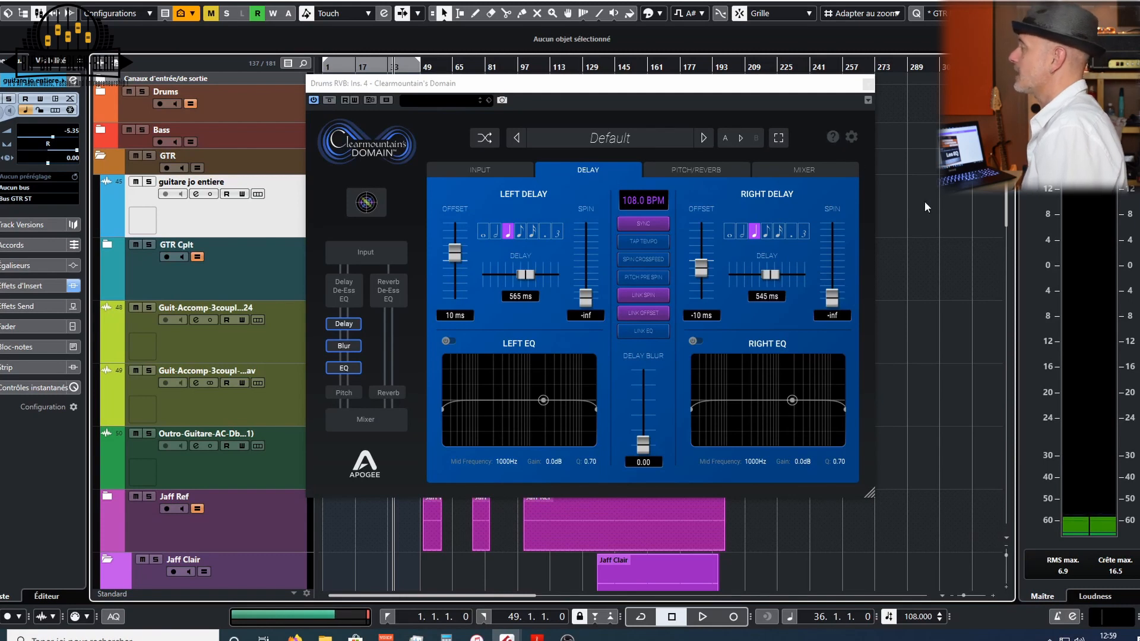
left_click(537, 637)
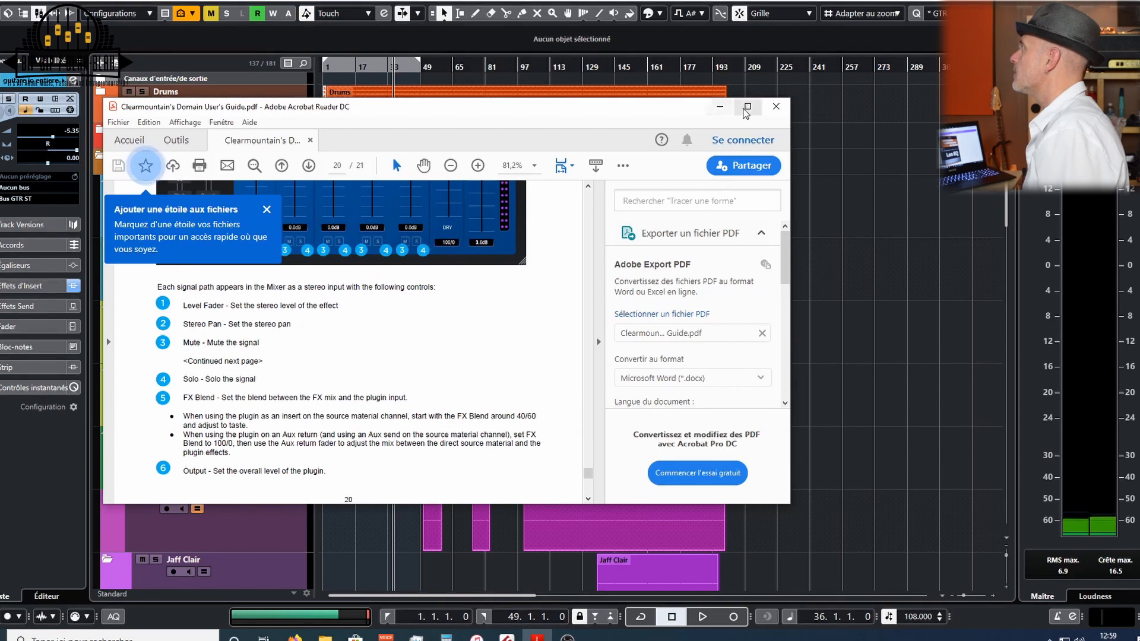
left_click(747, 106)
- Scroll through the user guide to the Delay page's Spin and Link Spin descriptions
scroll(526, 286, "up", 5)
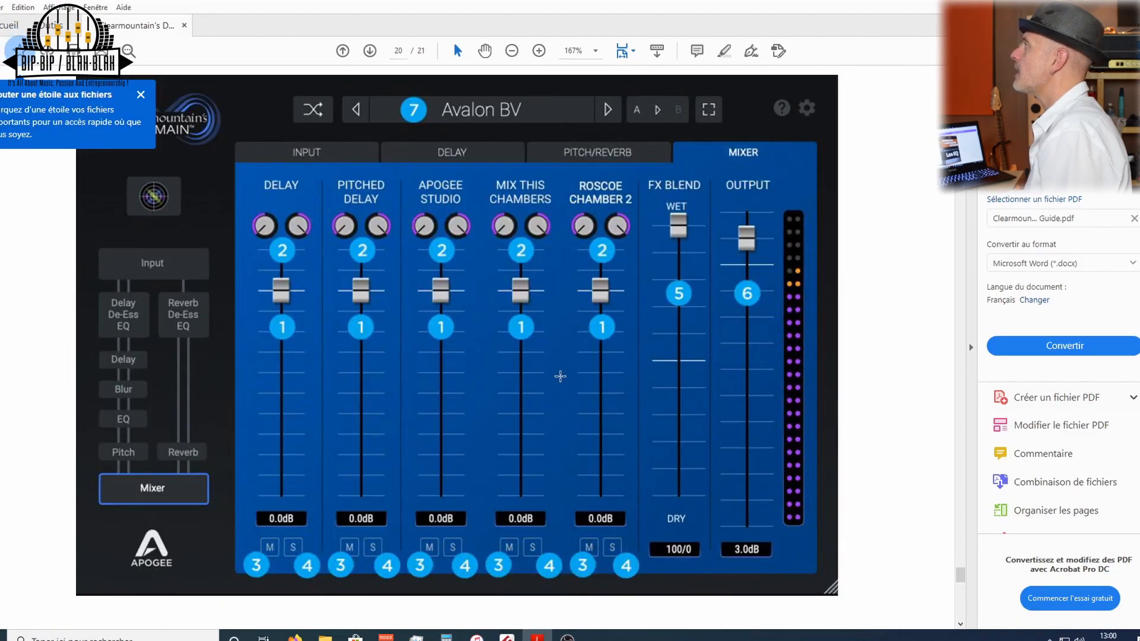
scroll(561, 381, "up", 5)
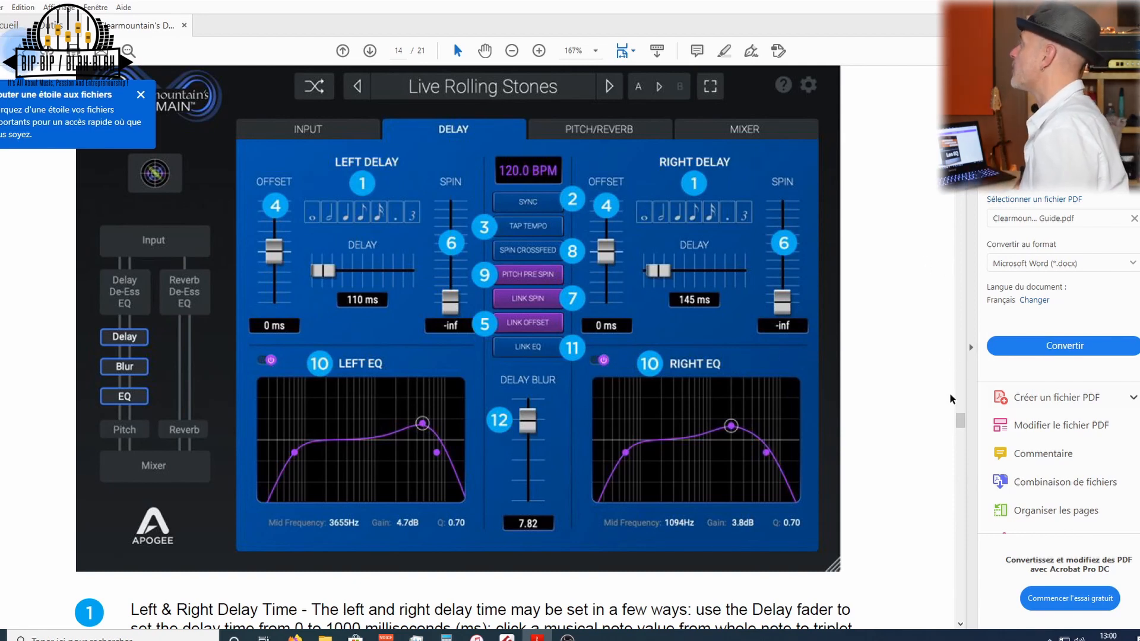
left_click_drag(965, 423, 963, 454)
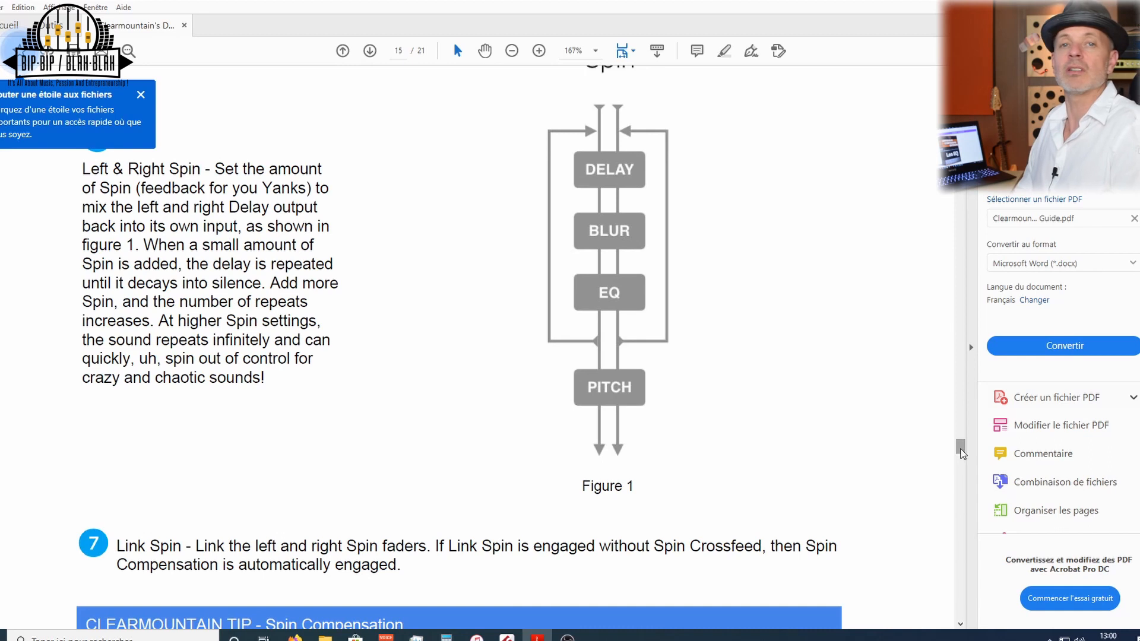
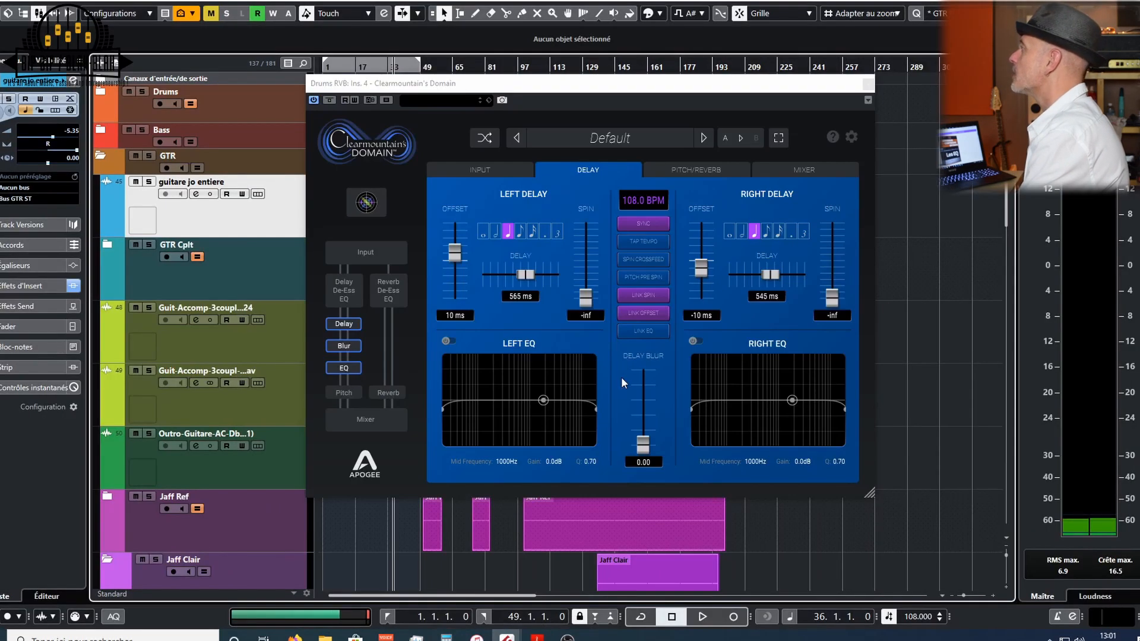
- Open the Pitch/Reverb page and toggle the left and right pitch modes between Fixed and Random
left_click(672, 166)
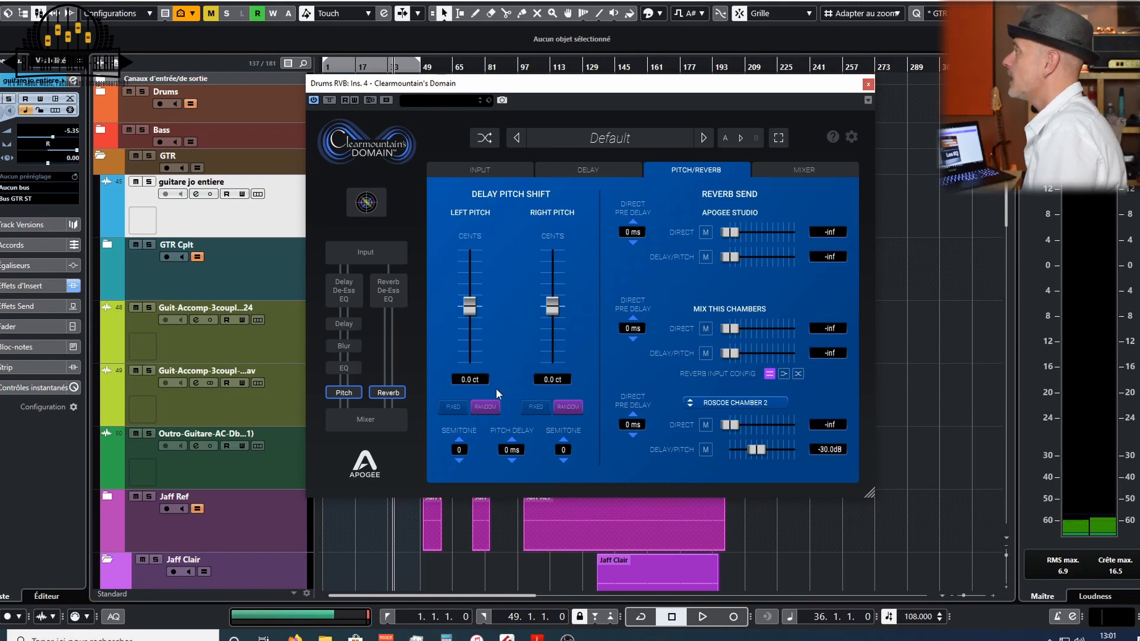
left_click(452, 407)
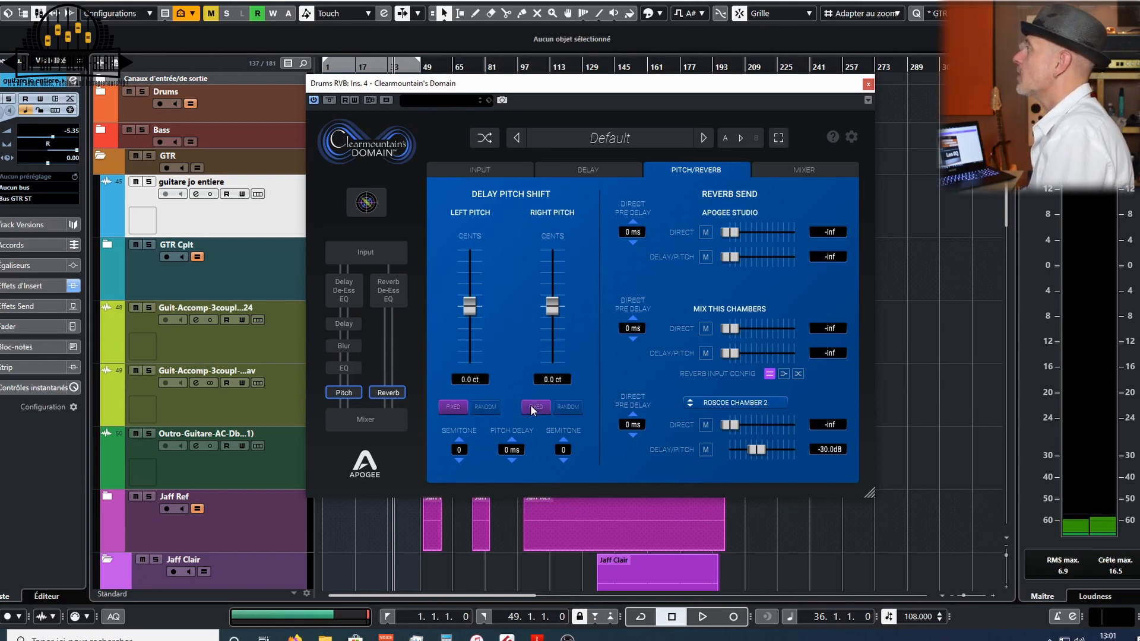
left_click(485, 407)
left_click(554, 408)
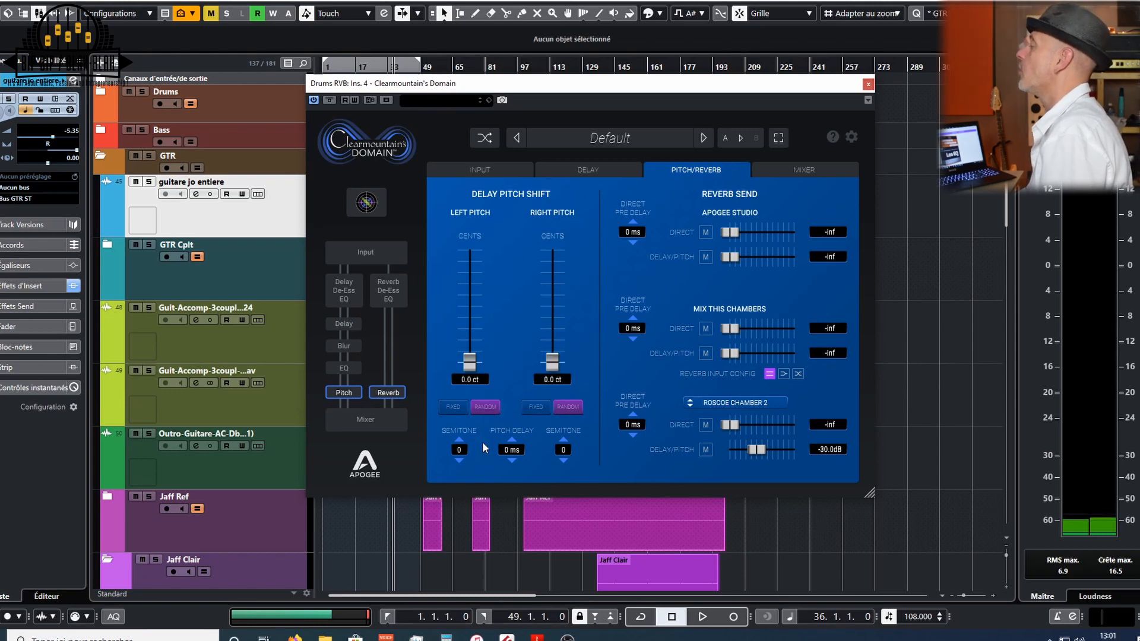
- Set the pitch delay to 3 ms and lower the left pitch semitone to -2
mouse_move(509, 449)
left_mouse_down()
mouse_move(511, 435)
mouse_move(511, 459)
left_mouse_up()
left_click(459, 460)
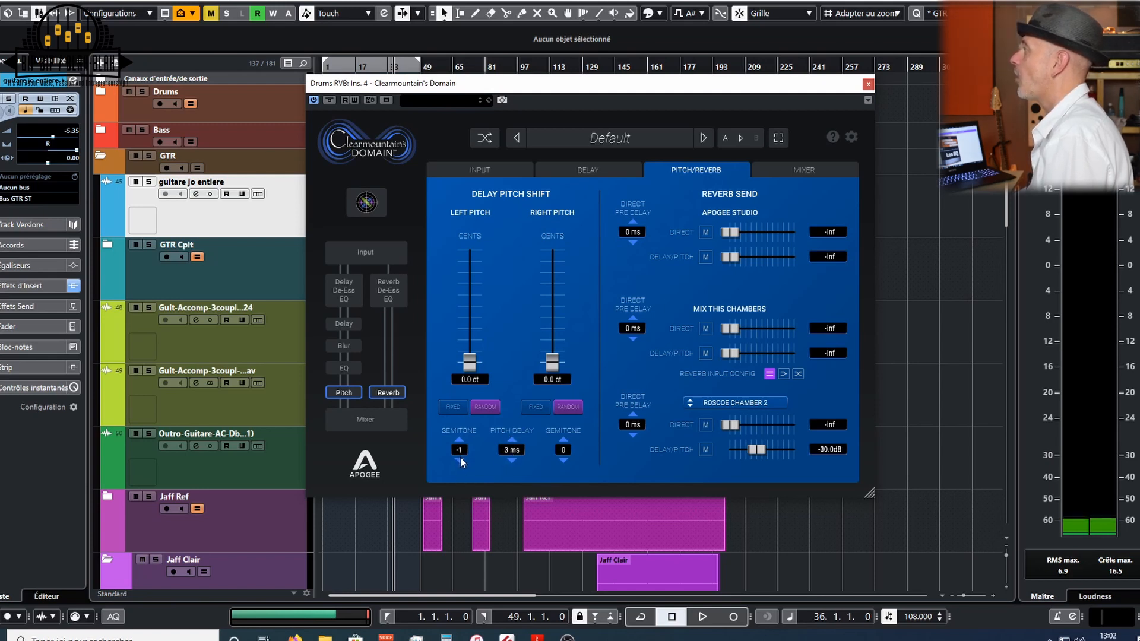
left_click(459, 460)
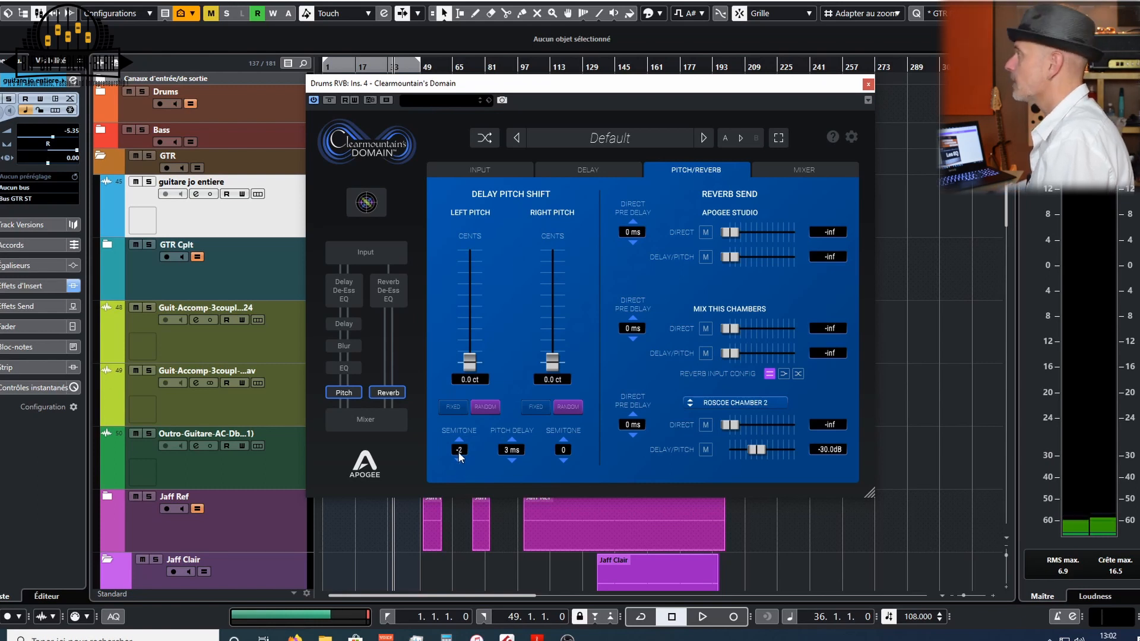
- Play the project while returning the left pitch semitone to 0, then stop playback
key("space")
left_click(465, 440)
left_click(466, 439)
key("space")
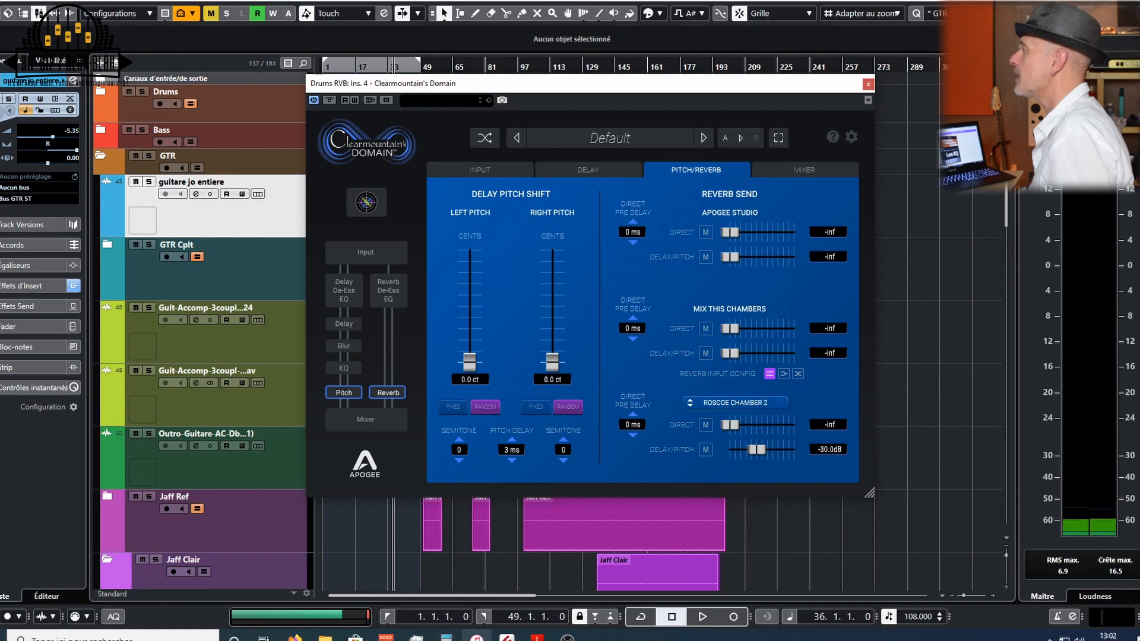
- Switch to the user guide and read the Spin Crossfeed, Delay EQ, Blur and reverb type descriptions
left_click(536, 636)
scroll(596, 295, "down", 3)
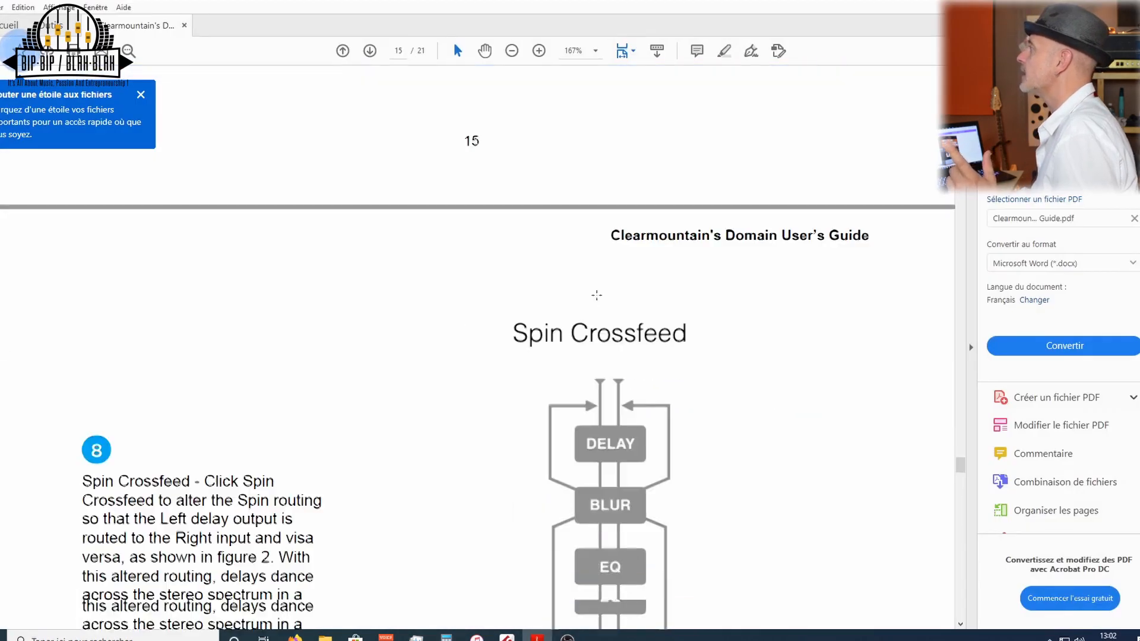
left_click_drag(961, 469, 960, 495)
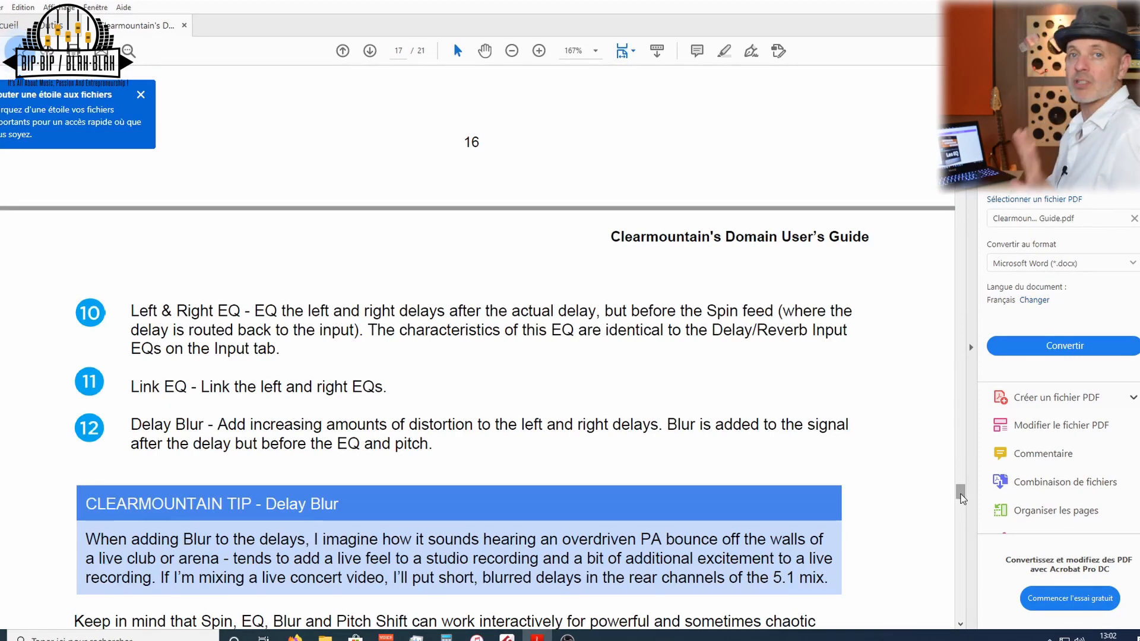
left_click_drag(963, 498, 962, 536)
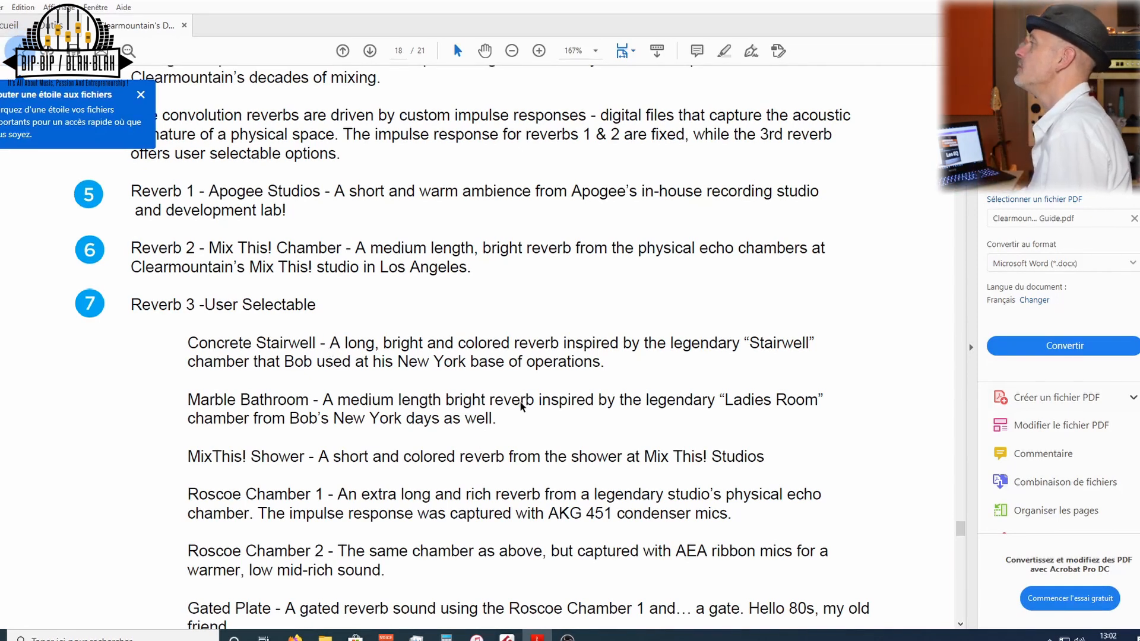
scroll(519, 402, "down", 1)
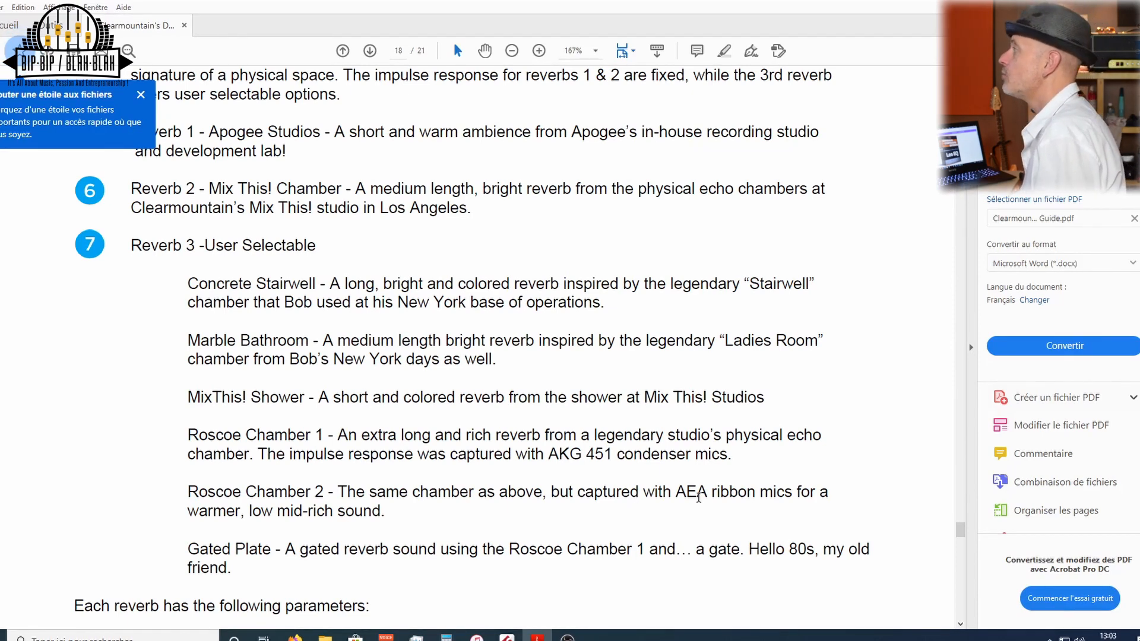
scroll(698, 497, "down", 1)
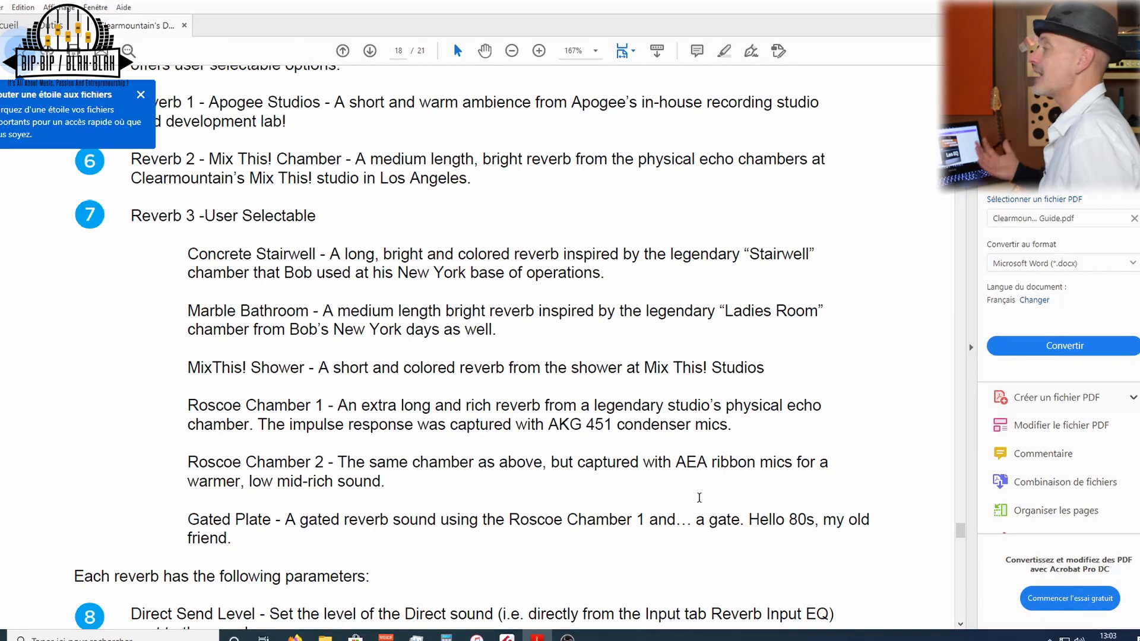
scroll(698, 498, "down", 5)
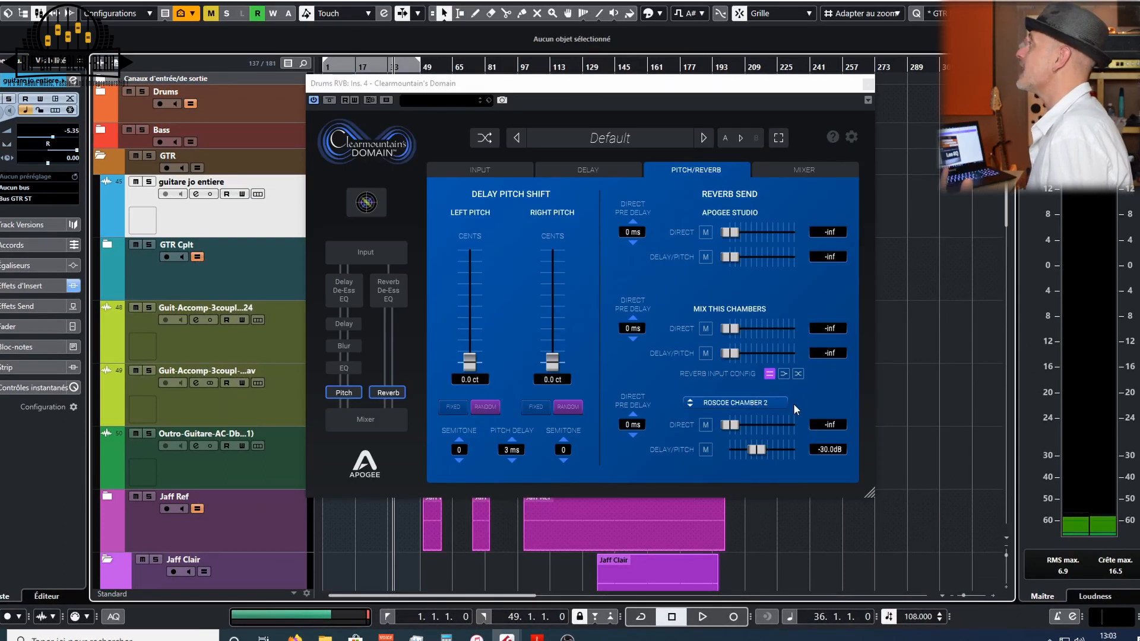
- Open the Mixer page and move the FX Blend fader toward wet and back to dry
left_click(804, 168)
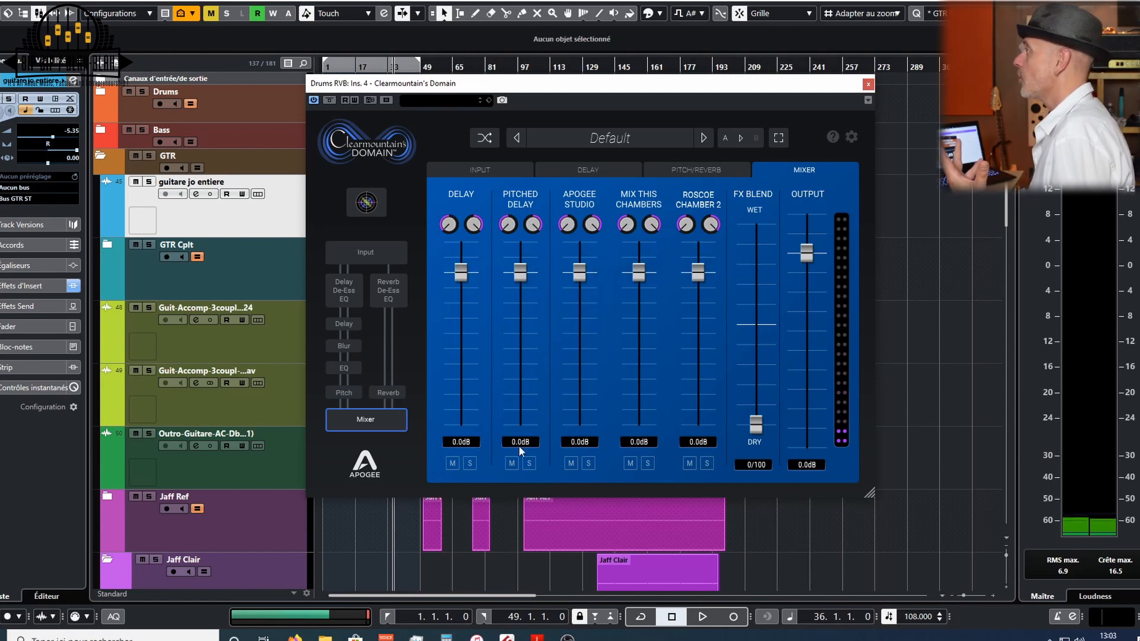
left_click_drag(759, 429, 760, 239)
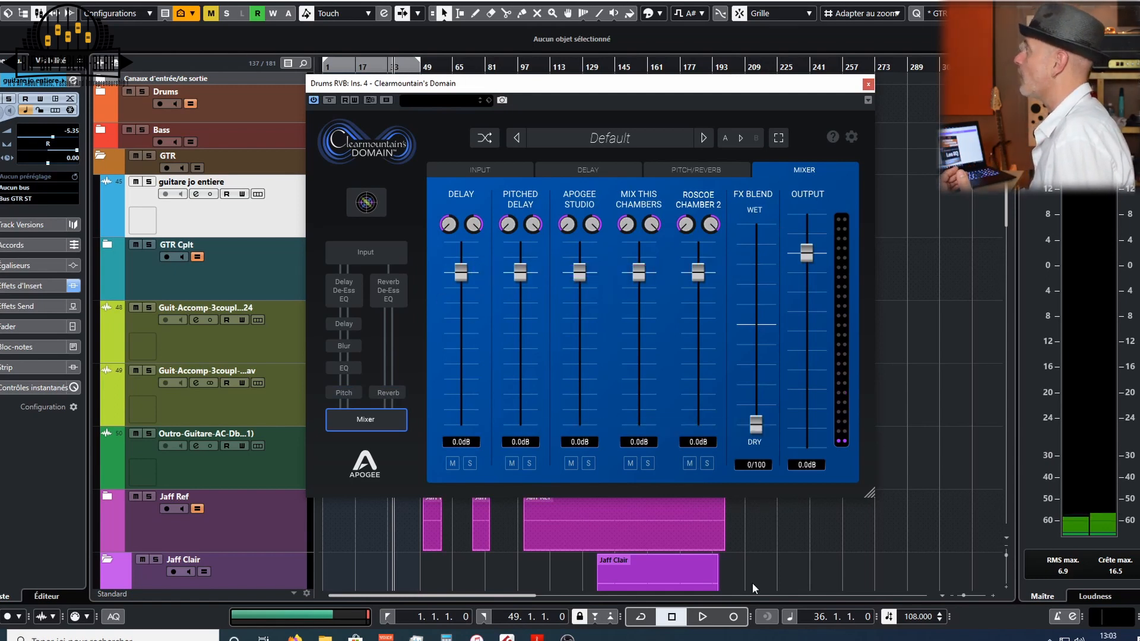
left_click_drag(775, 352, 762, 436)
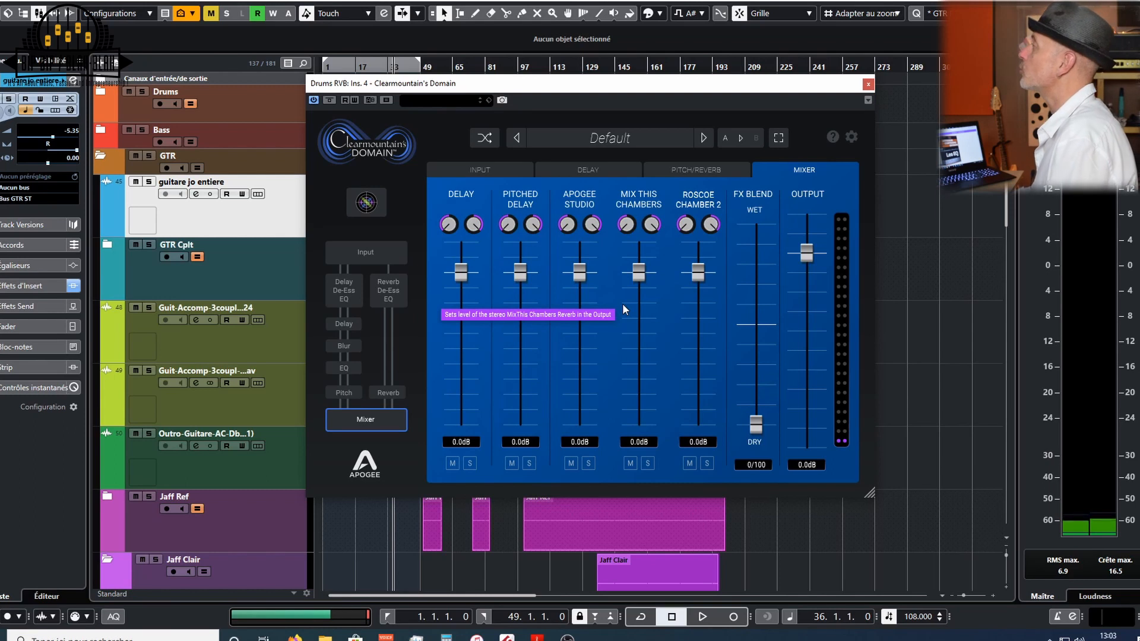
- Raise the Mix This Chambers fader, then bring it back to about -0.4 dB
left_click(639, 279)
left_click_drag(638, 279, 640, 256)
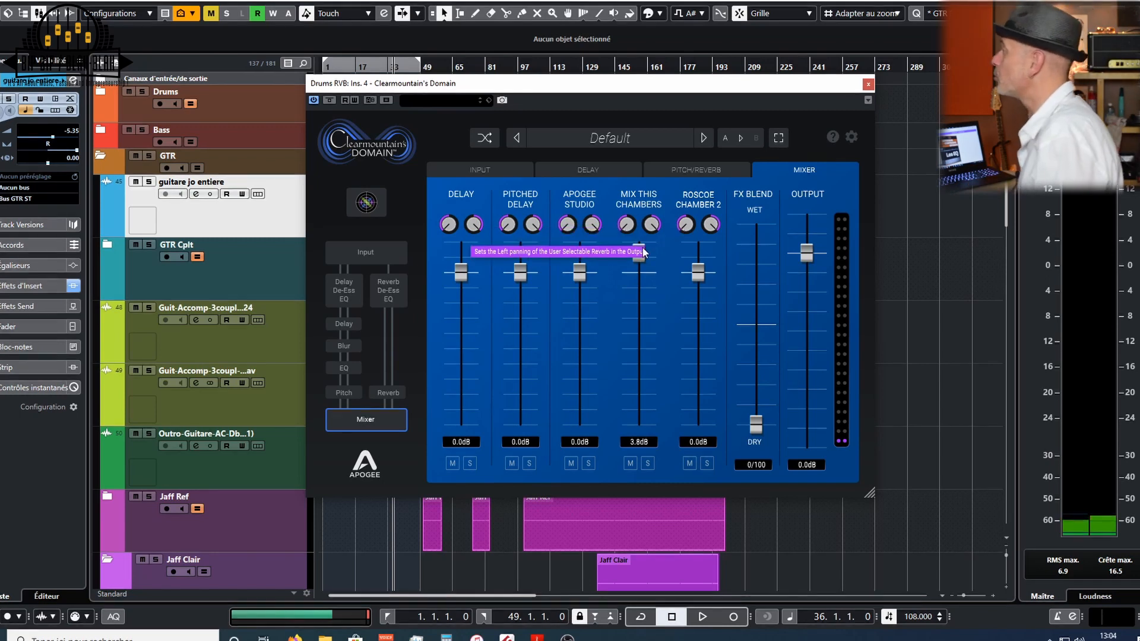
left_click_drag(639, 253, 638, 278)
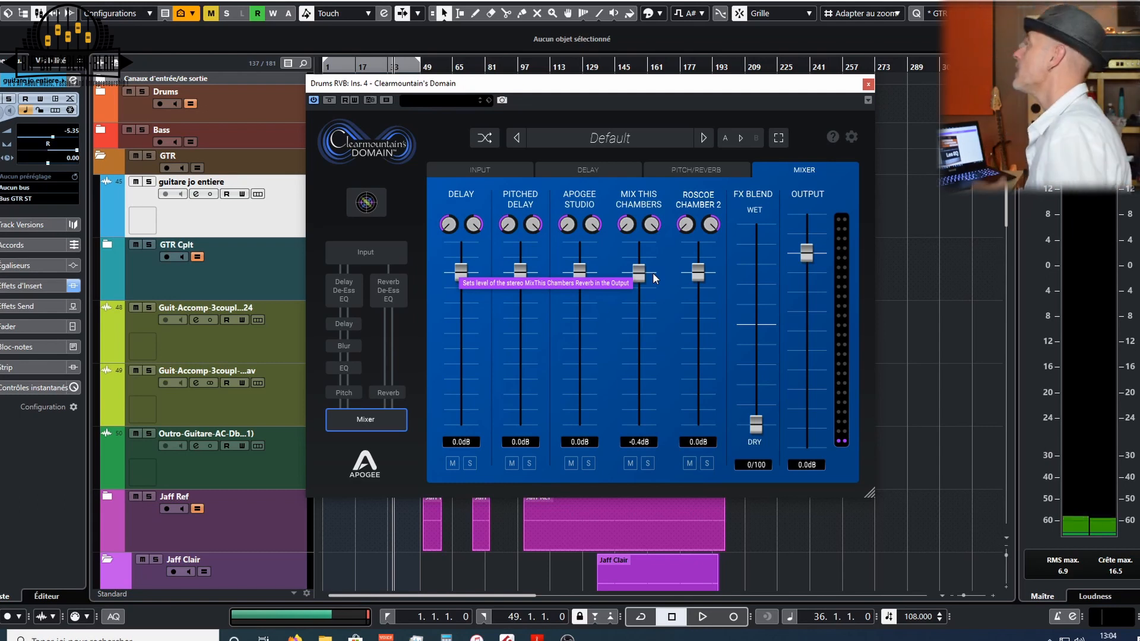
- Close the plugin window and collapse the GTR, Synth and VX folder tracks
left_click(326, 100)
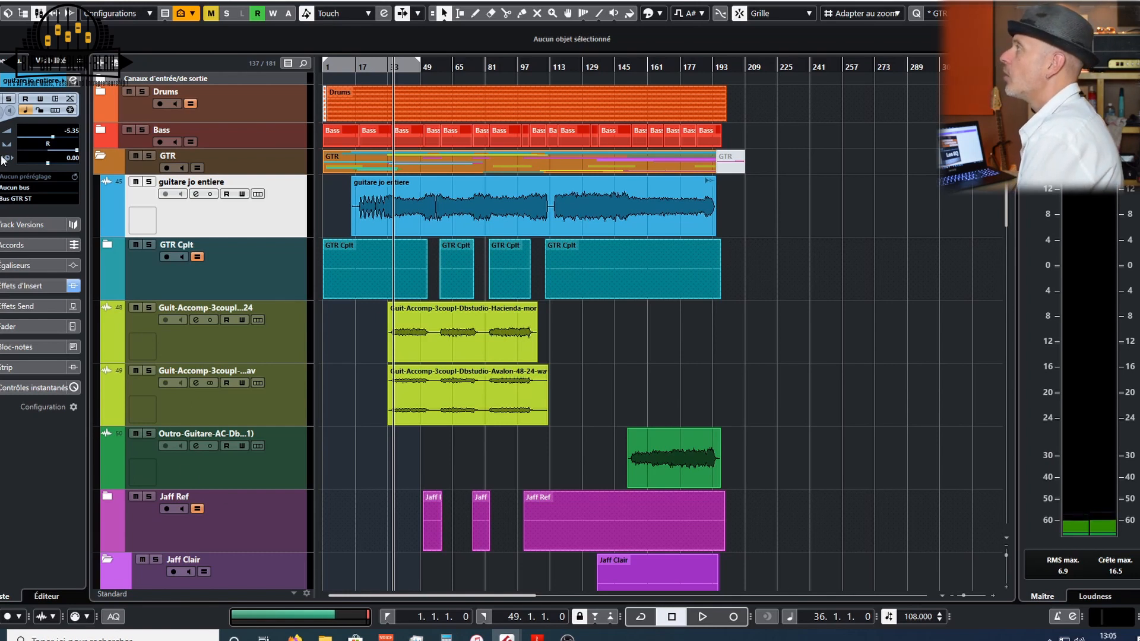
left_click(98, 159)
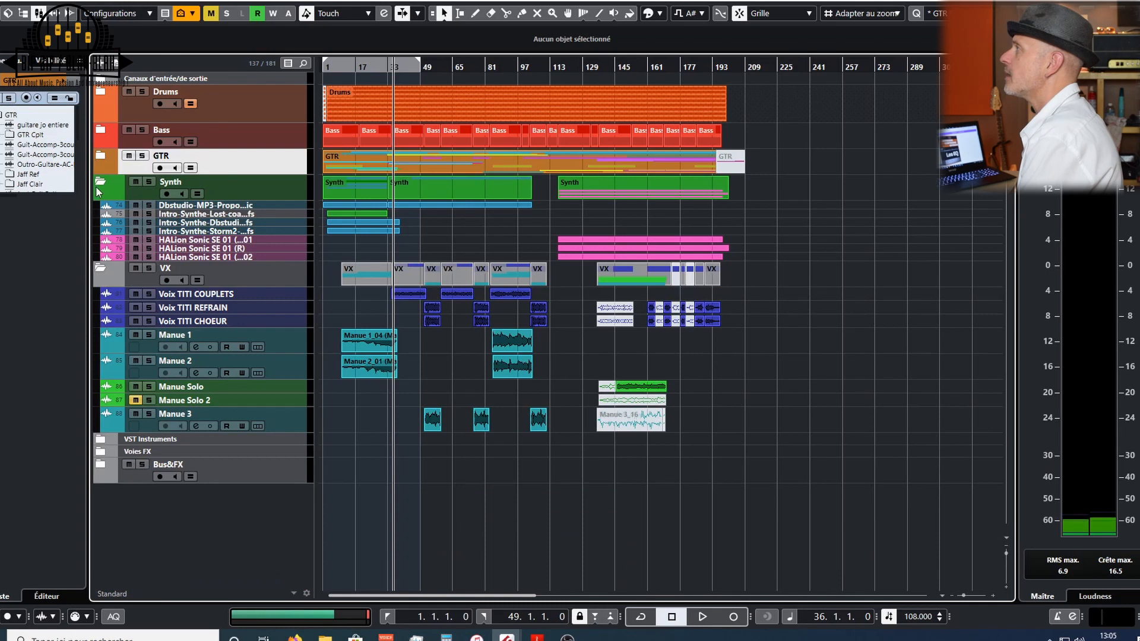
left_click(98, 186)
left_click(99, 208)
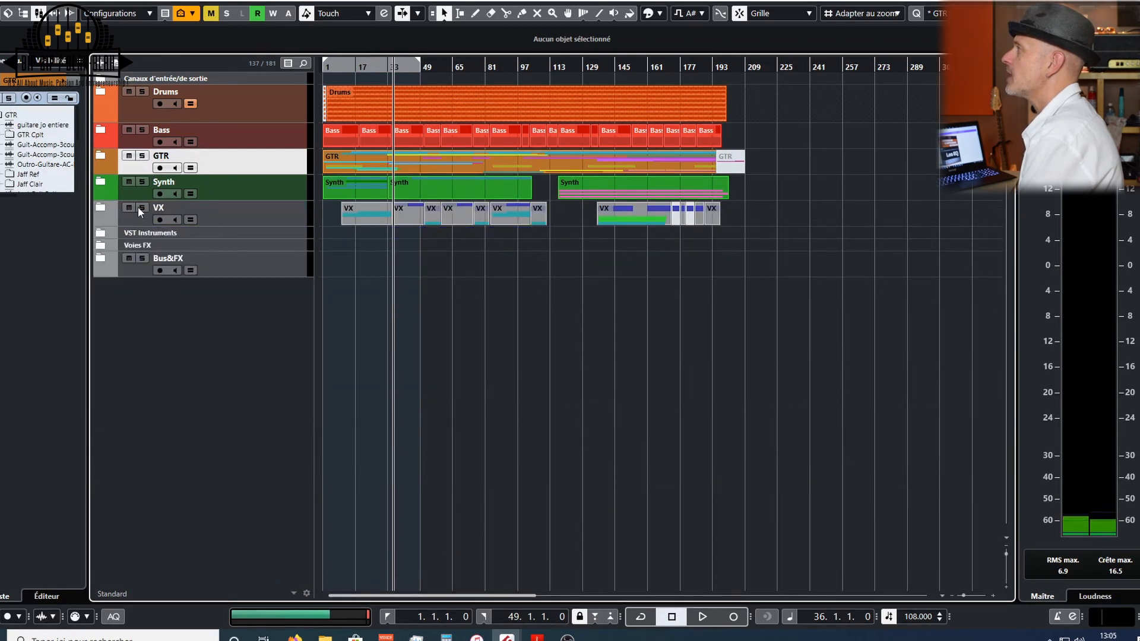
- Mute the Synth, GTR and Bass folder tracks and start playback
left_click(129, 183)
left_click(128, 156)
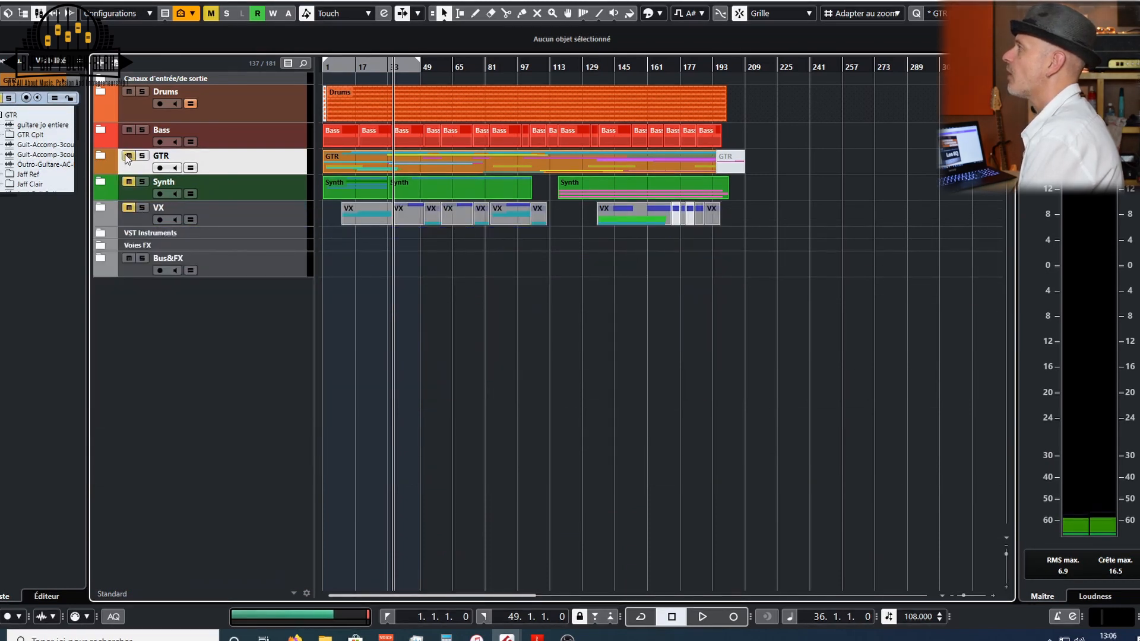
left_click(128, 130)
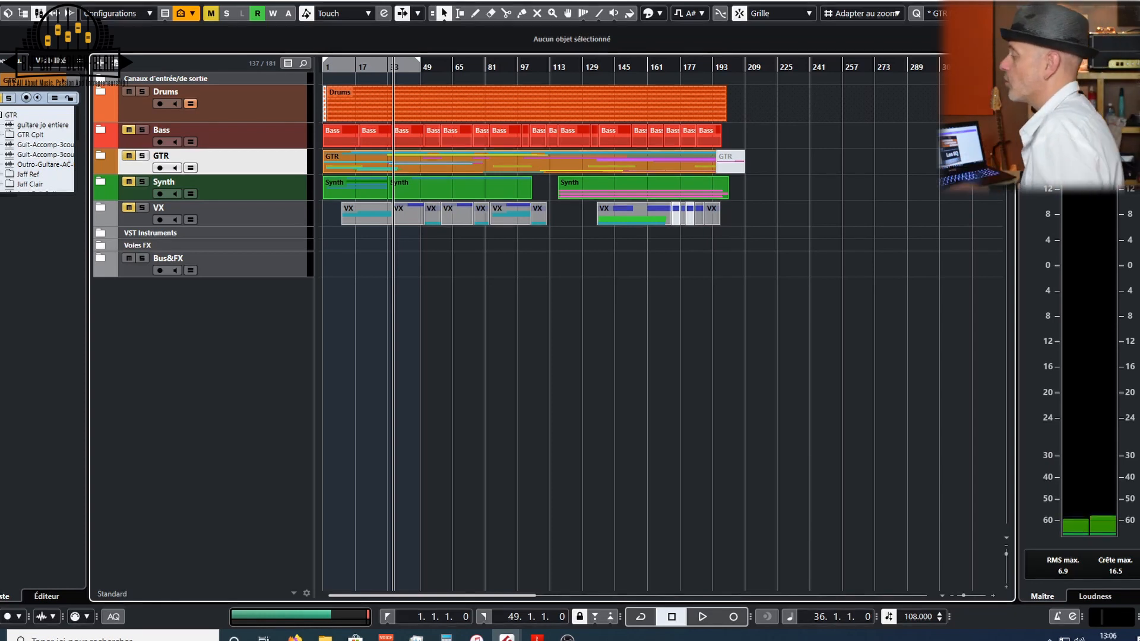
key("space")
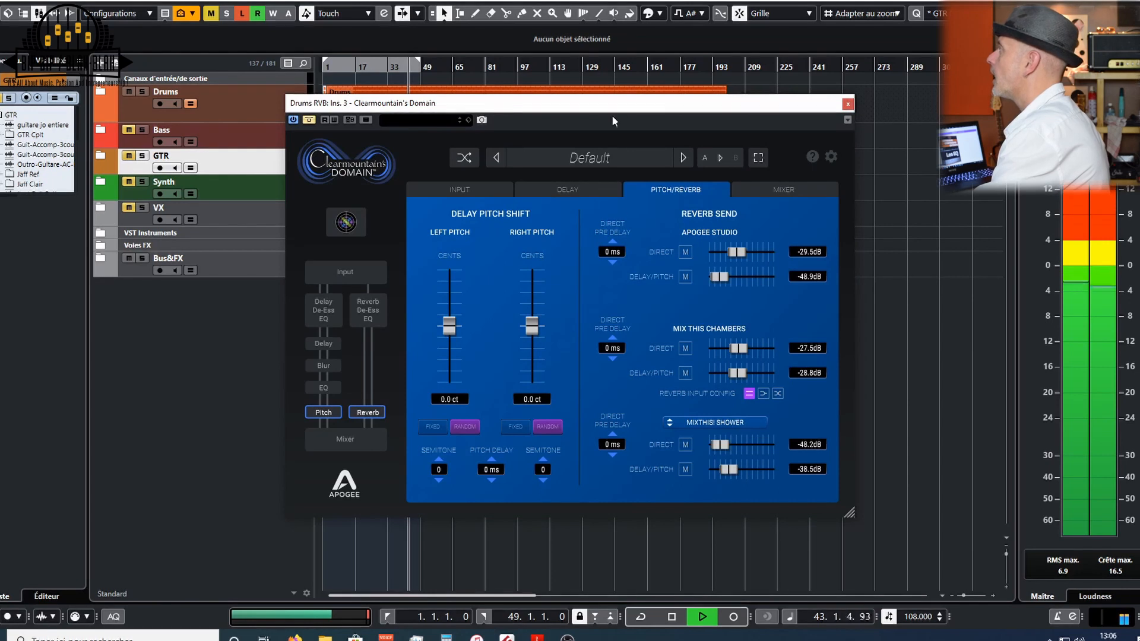
- Reposition the plugin window and pull the reverb send levels for all three reverbs down to minimum
left_click_drag(613, 101, 631, 98)
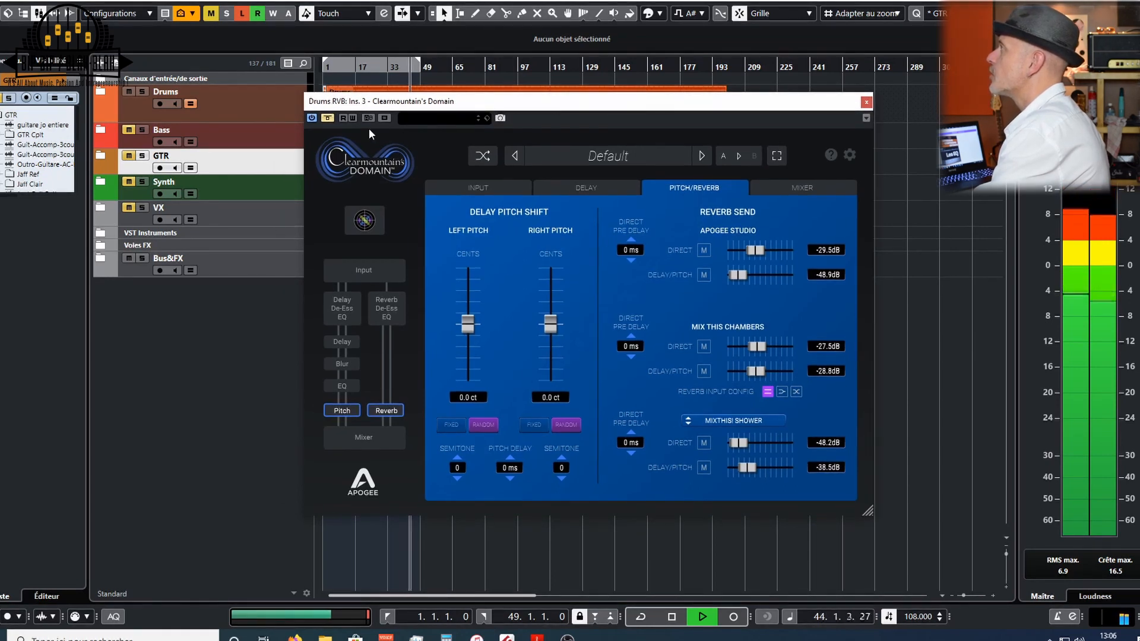
left_click(327, 117)
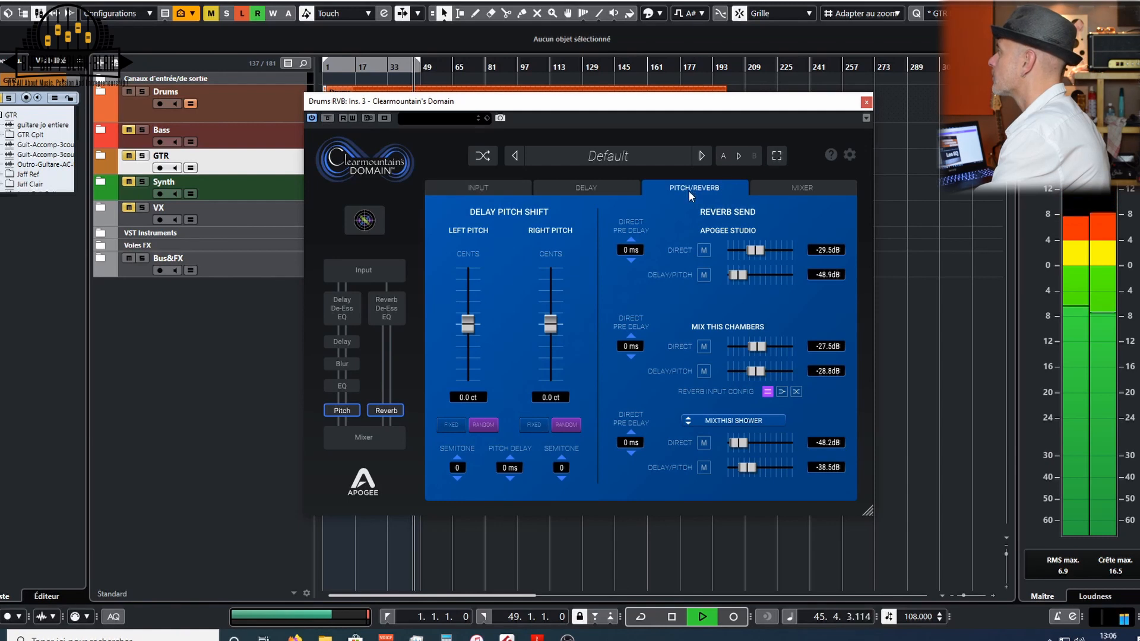
key("space")
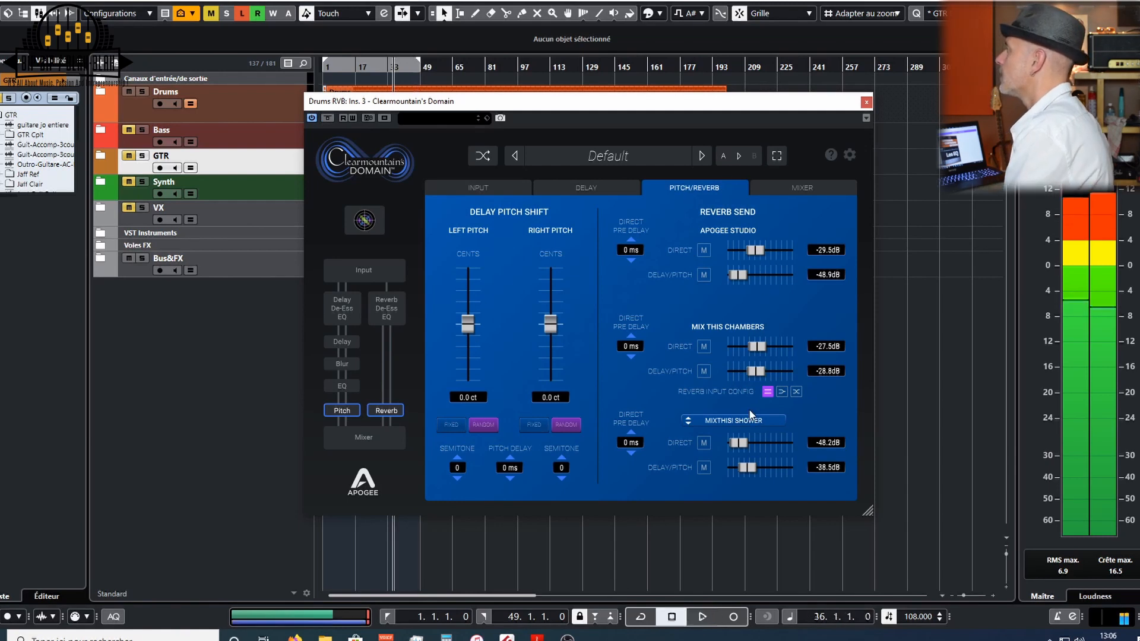
left_click_drag(740, 443, 721, 467)
left_click_drag(755, 371, 732, 346)
left_click_drag(756, 249, 723, 250)
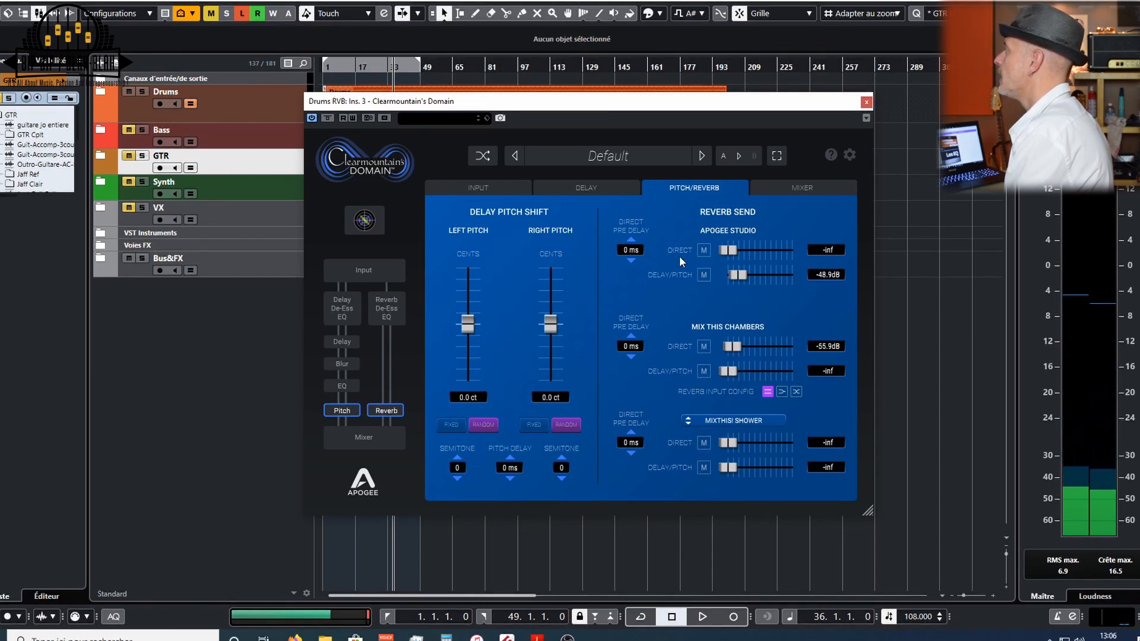
- On the Mixer page, toggle the mute of the Pitched Delay and Apogee Studio channels and start playback
left_click(779, 191)
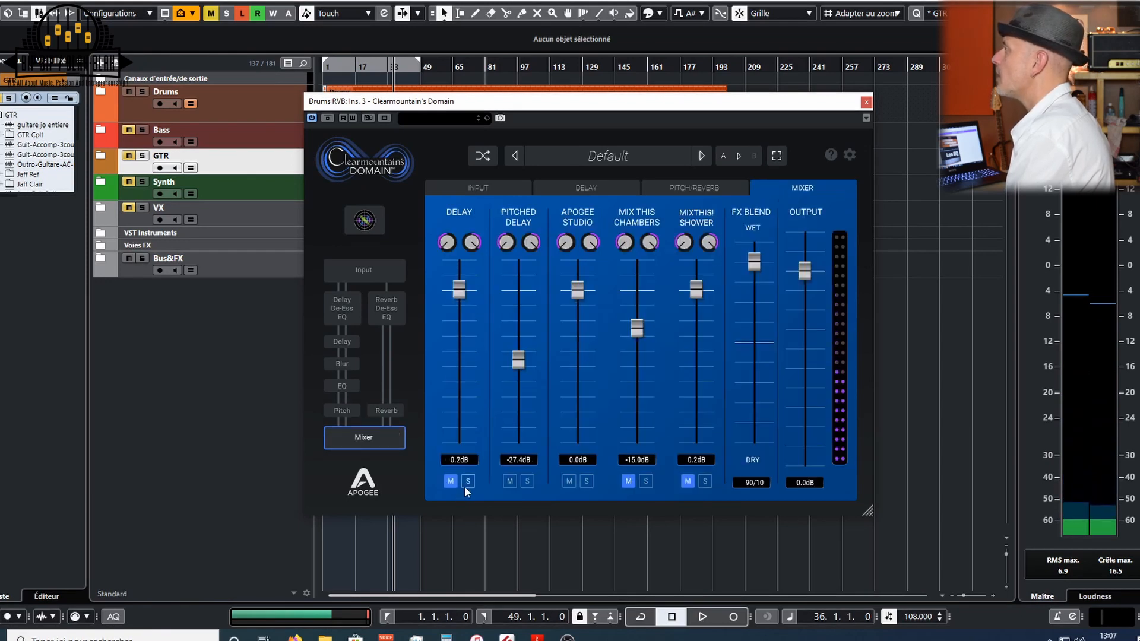
left_click(510, 481)
left_click(569, 480)
key("space")
- Return to the Pitch/Reverb page and raise the Apogee Studio direct send to about -20.5 dB
left_click(694, 187)
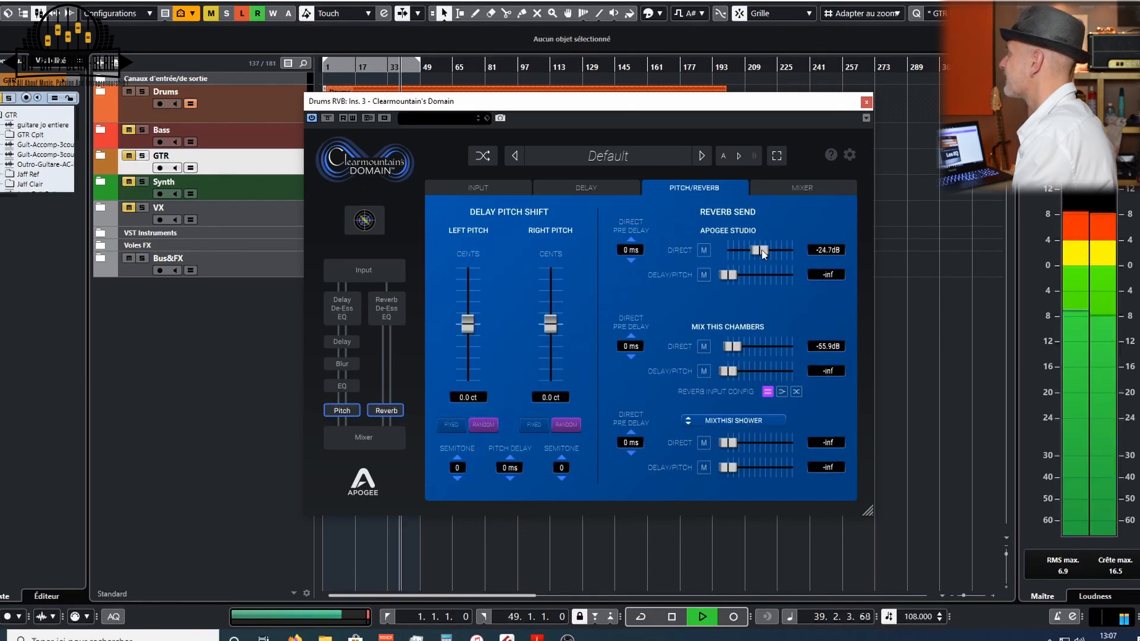
left_click_drag(767, 249, 764, 249)
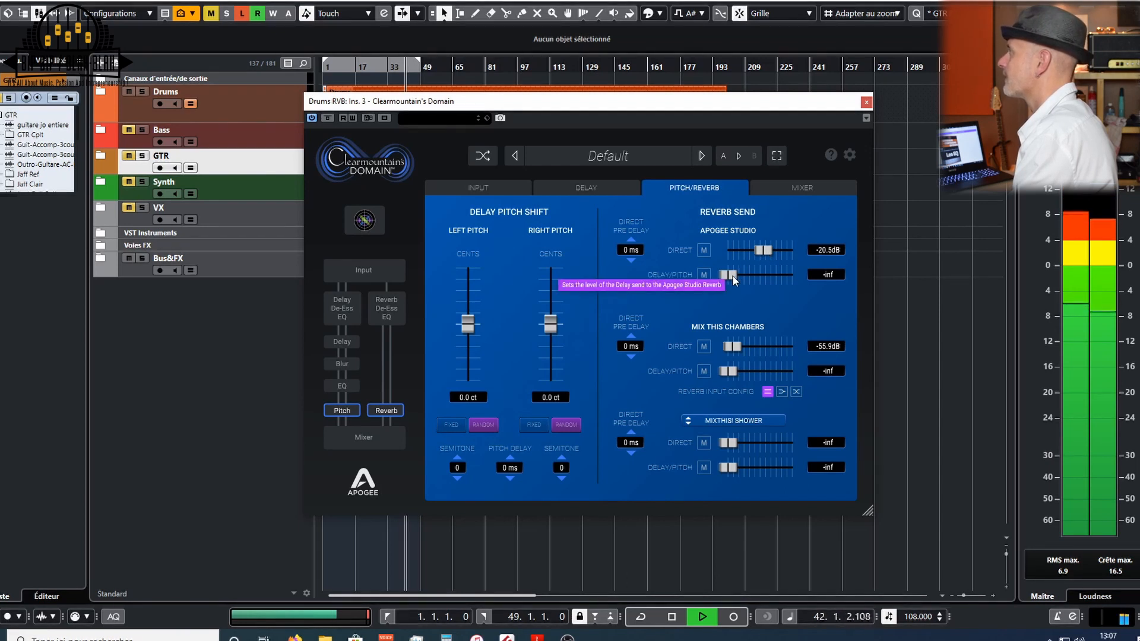
left_click_drag(733, 276, 709, 272)
- Pull the Mix This Chambers direct send to minimum, set the Apogee Studio direct send to about -26.1 dB, and stop playback
left_click_drag(732, 346, 714, 344)
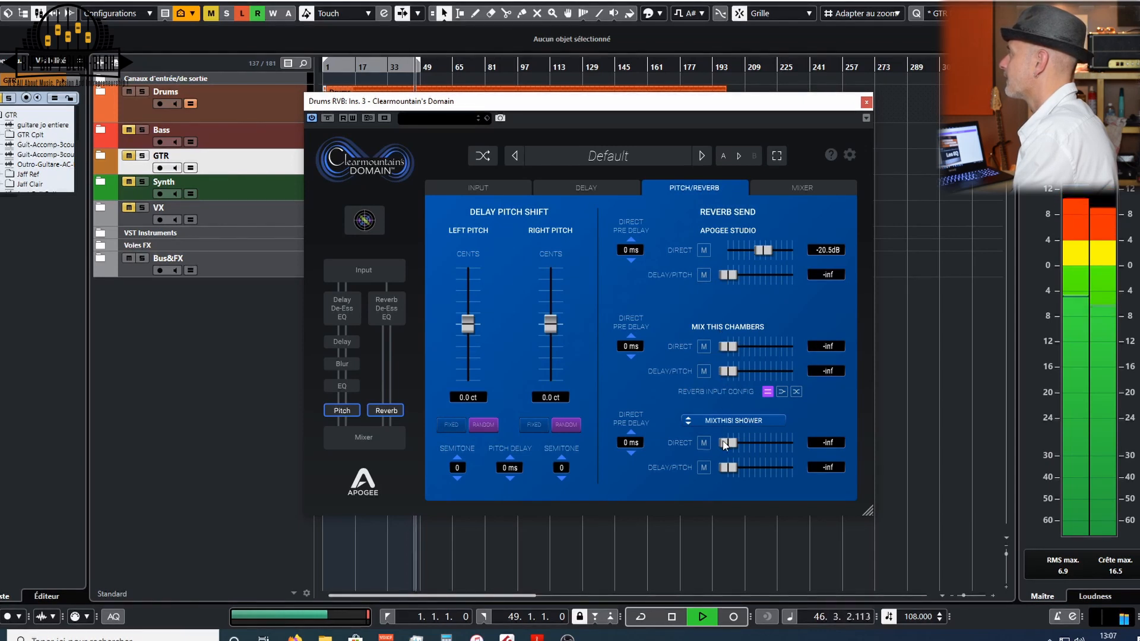
left_click_drag(764, 250, 761, 249)
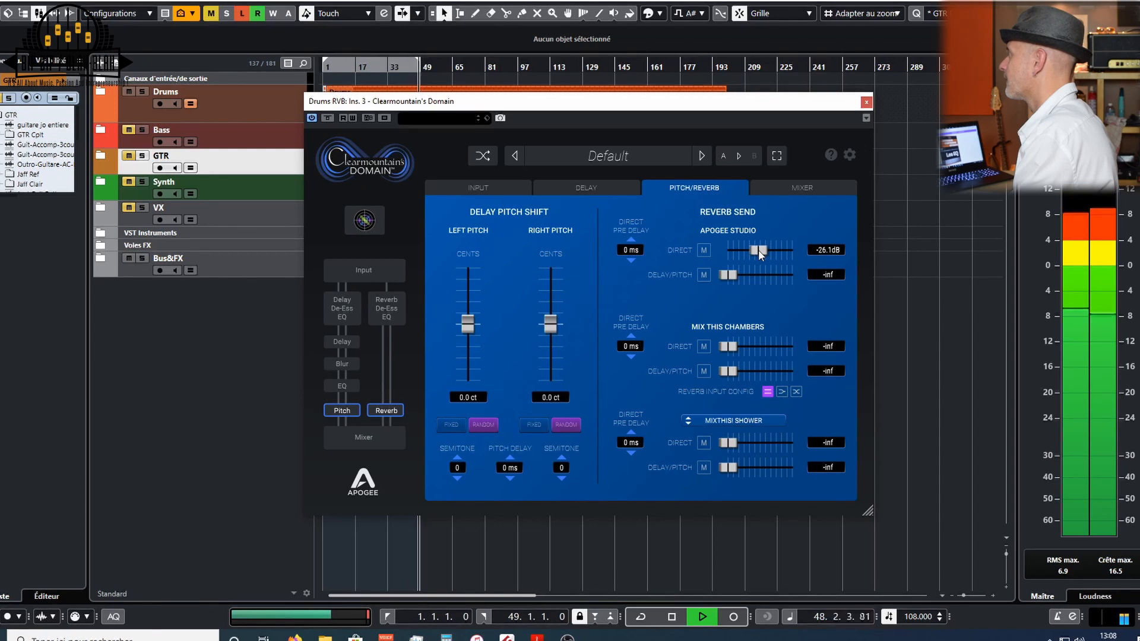
key("space")
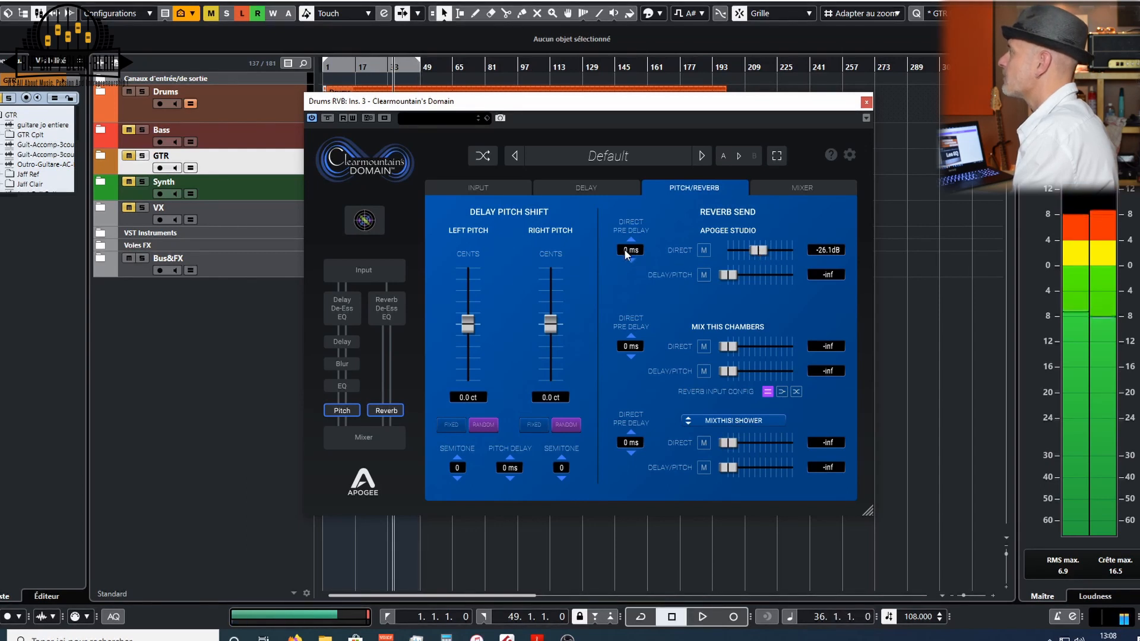
- Set the Apogee Studio direct pre delay to 15 ms and start playback
double_click(625, 251)
type("15")
key("Return")
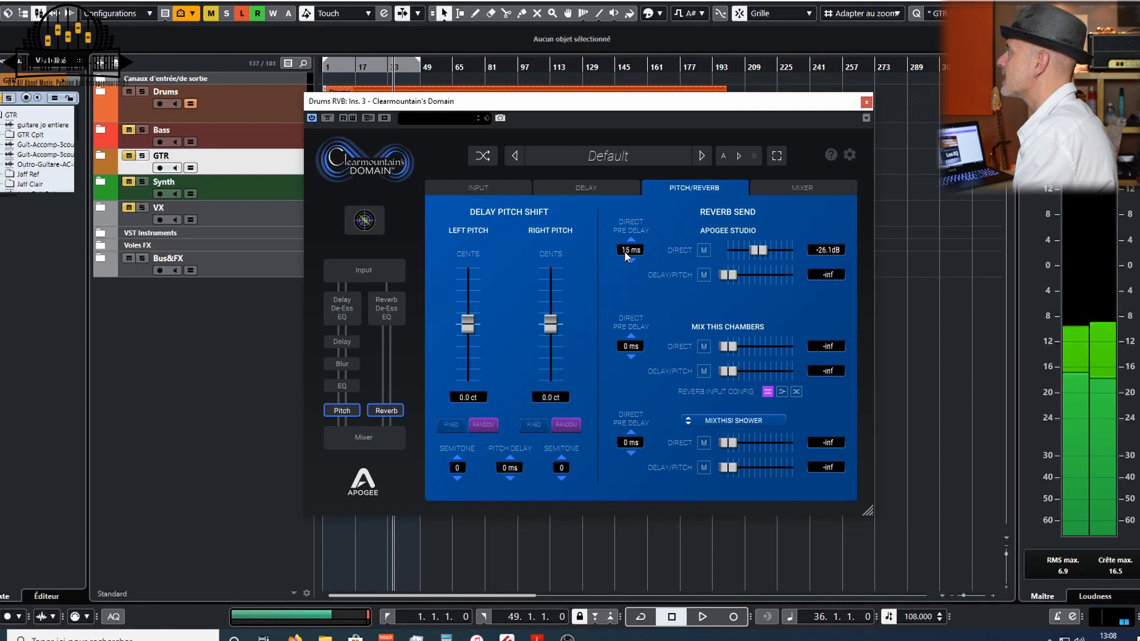
key("space")
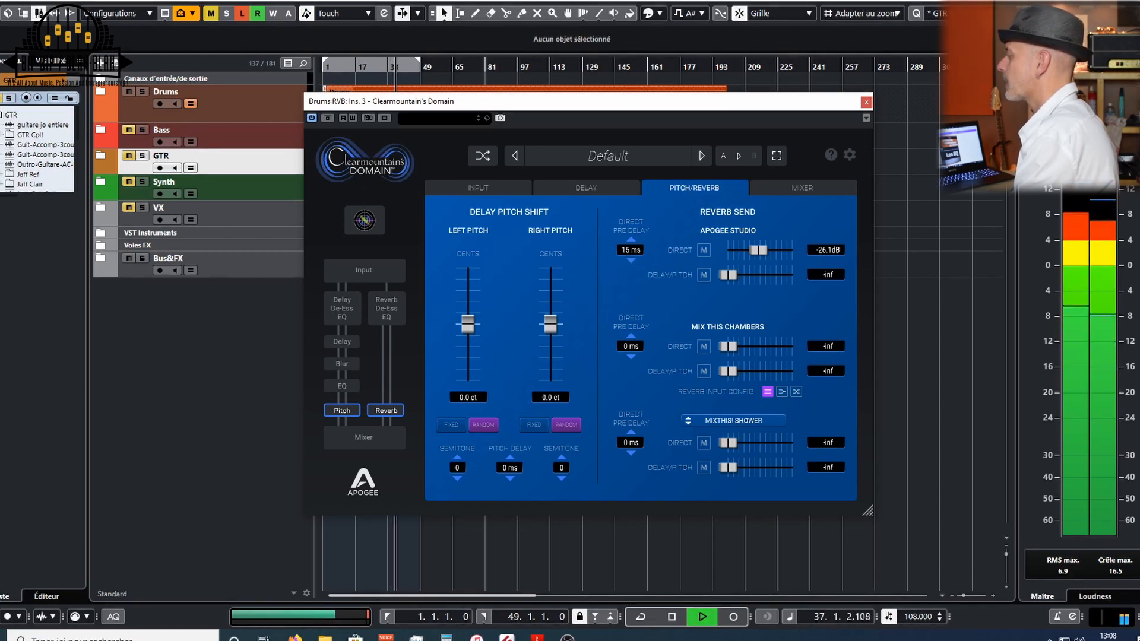
- Restart playback and move the plugin window to the right side of the project window
key("space")
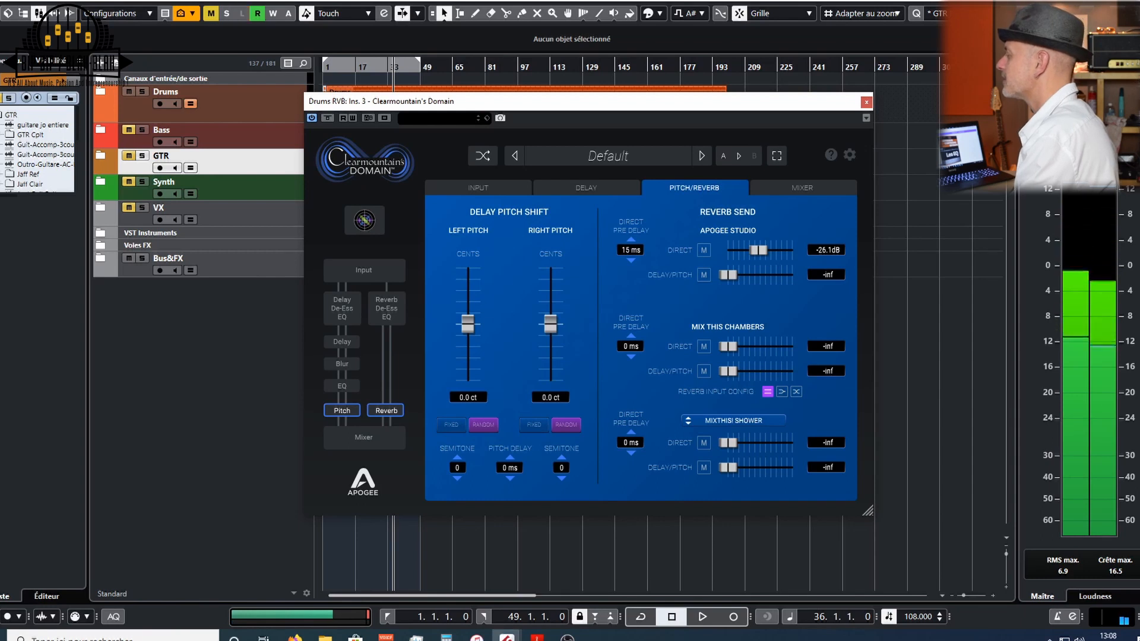
key("space")
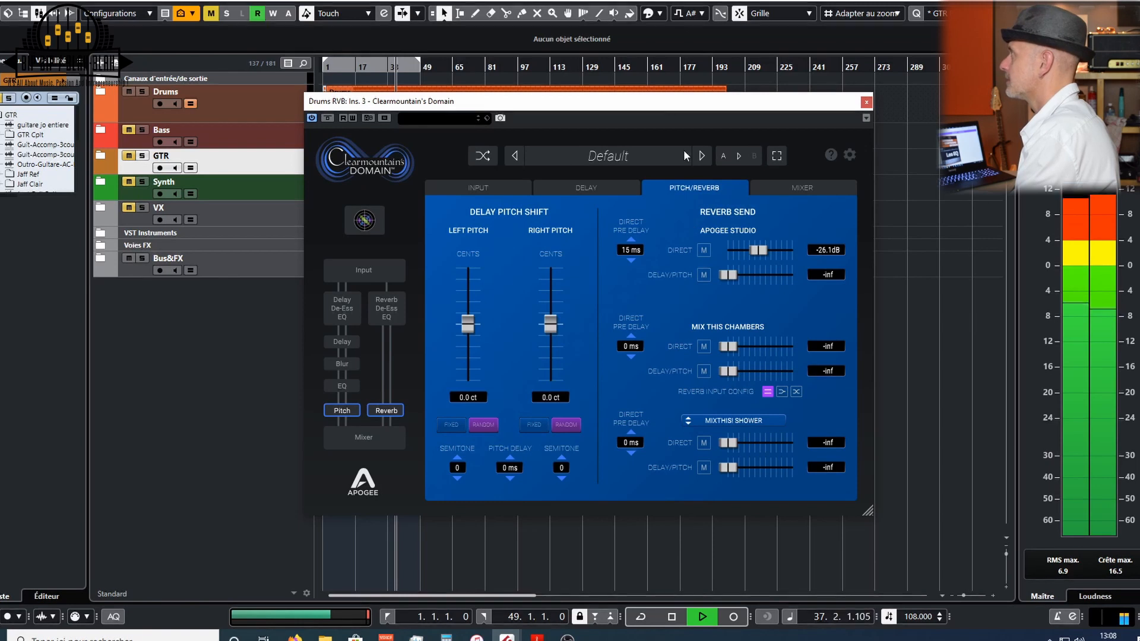
left_click_drag(660, 100, 858, 98)
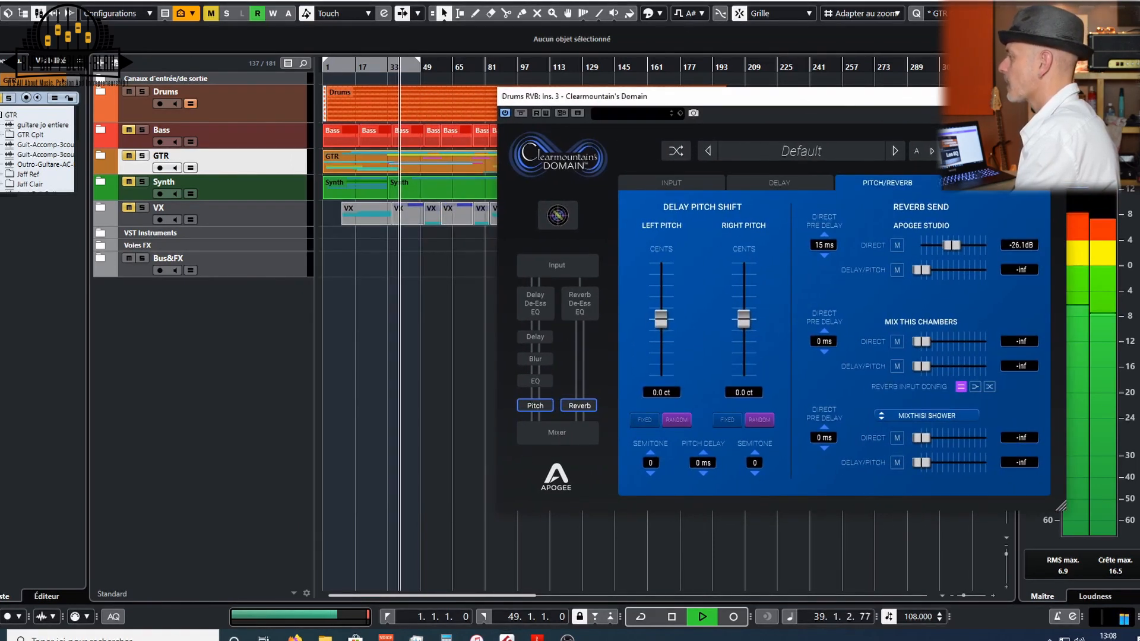
- Toggle the plugin bypass on and off, nudge the Apogee Studio direct send to about -25.4 dB, and restart playback
left_click(520, 112)
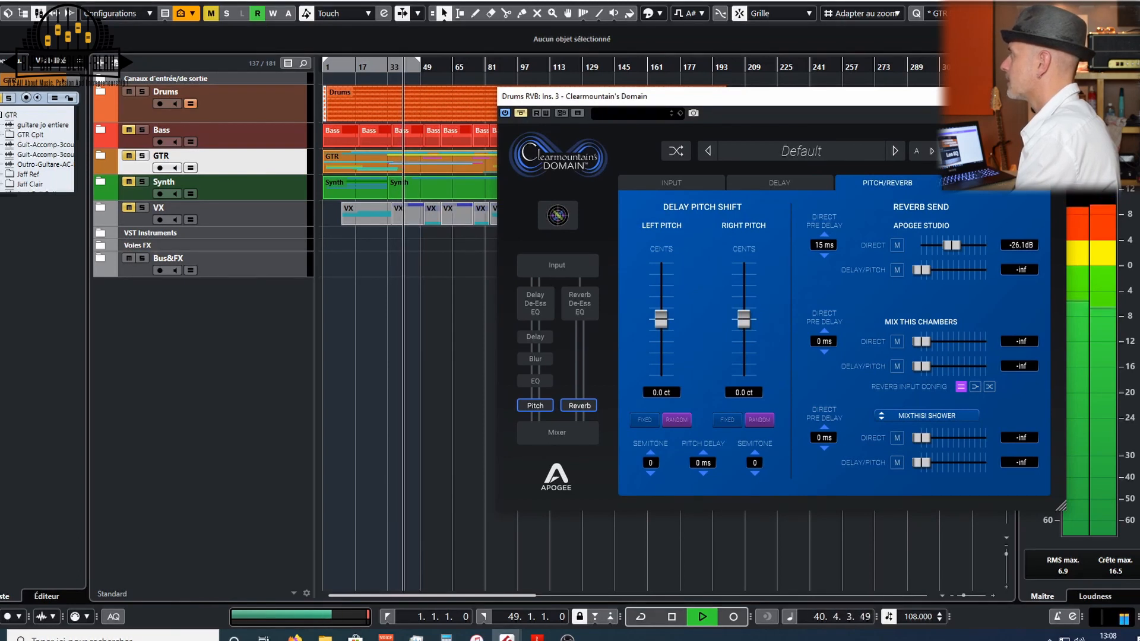
left_click(520, 112)
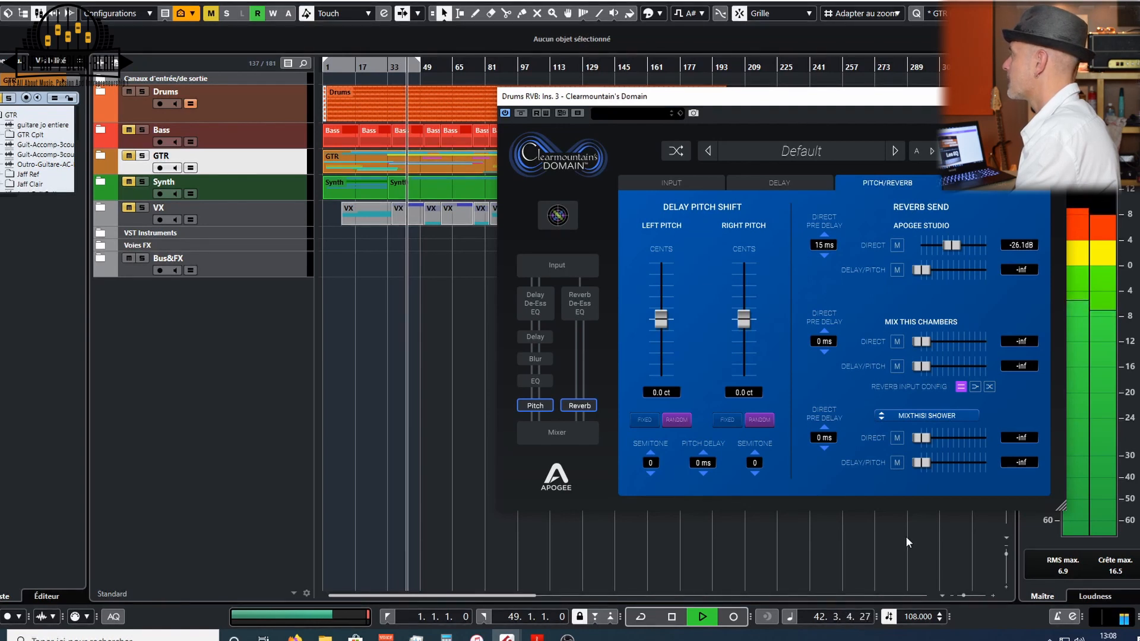
left_click_drag(945, 247, 952, 244)
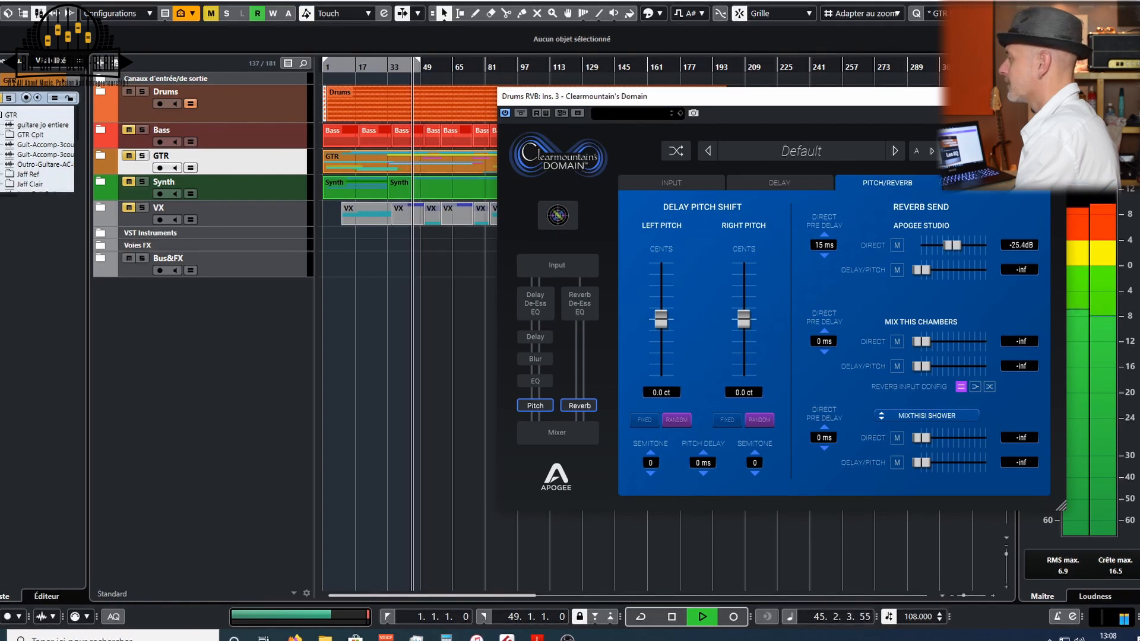
key("space")
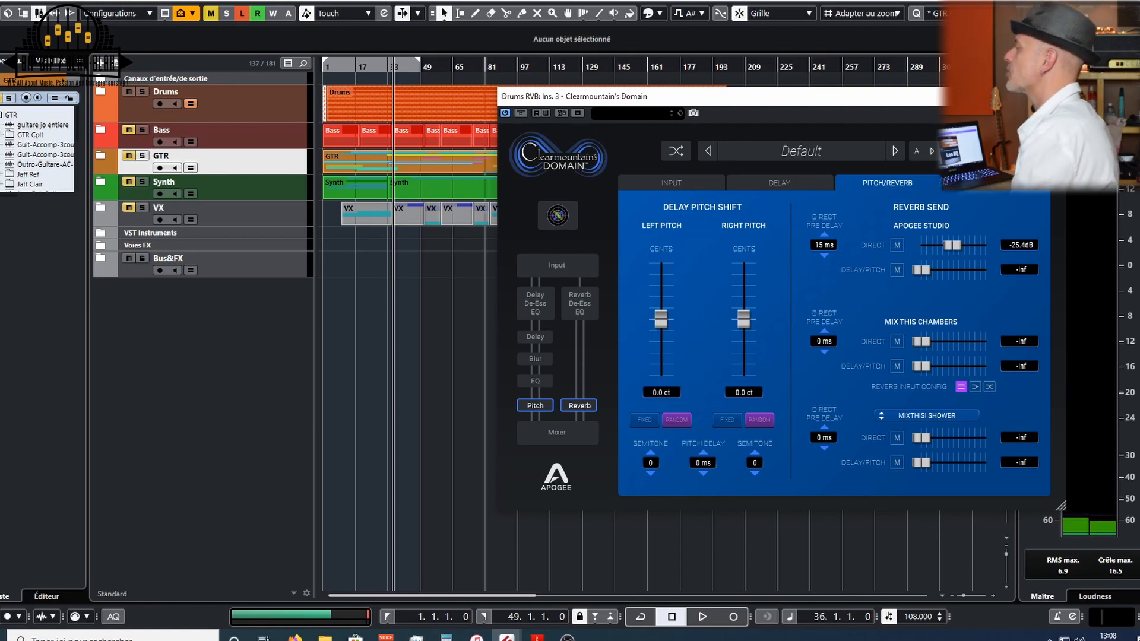
key("space")
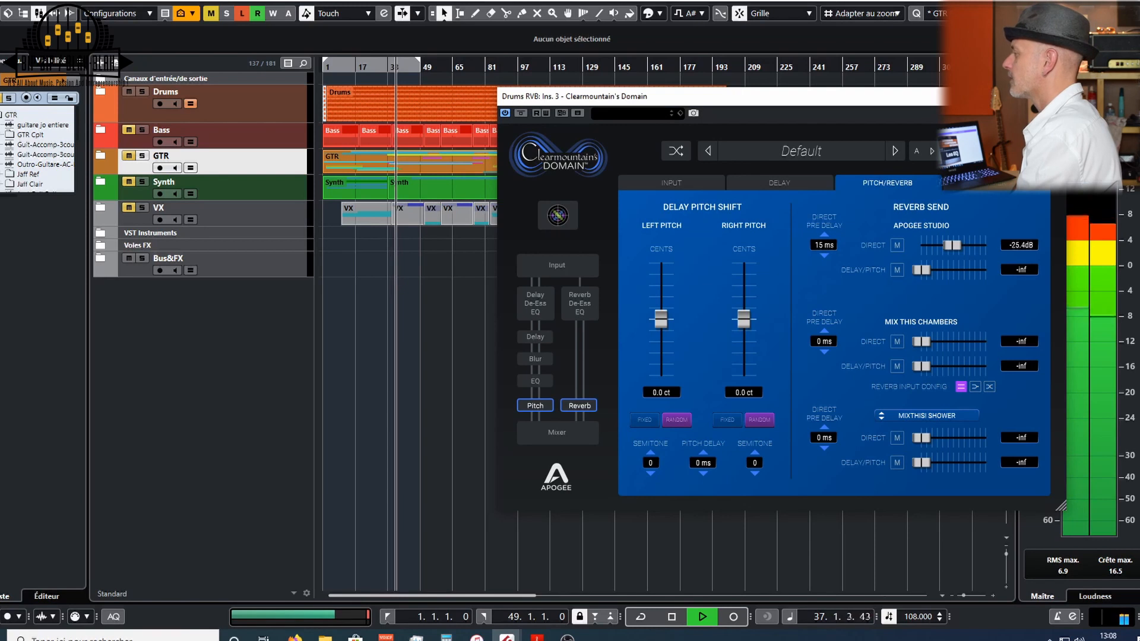
- Restart playback and raise the Apogee Studio direct send to about -16.4 dB
left_click(521, 113)
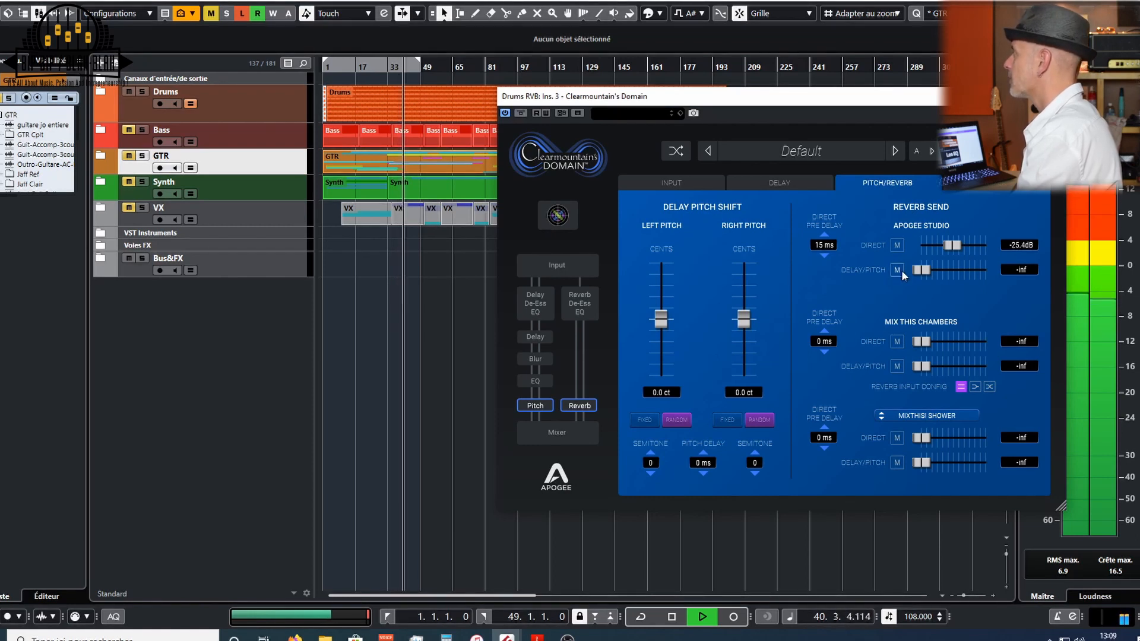
key("space")
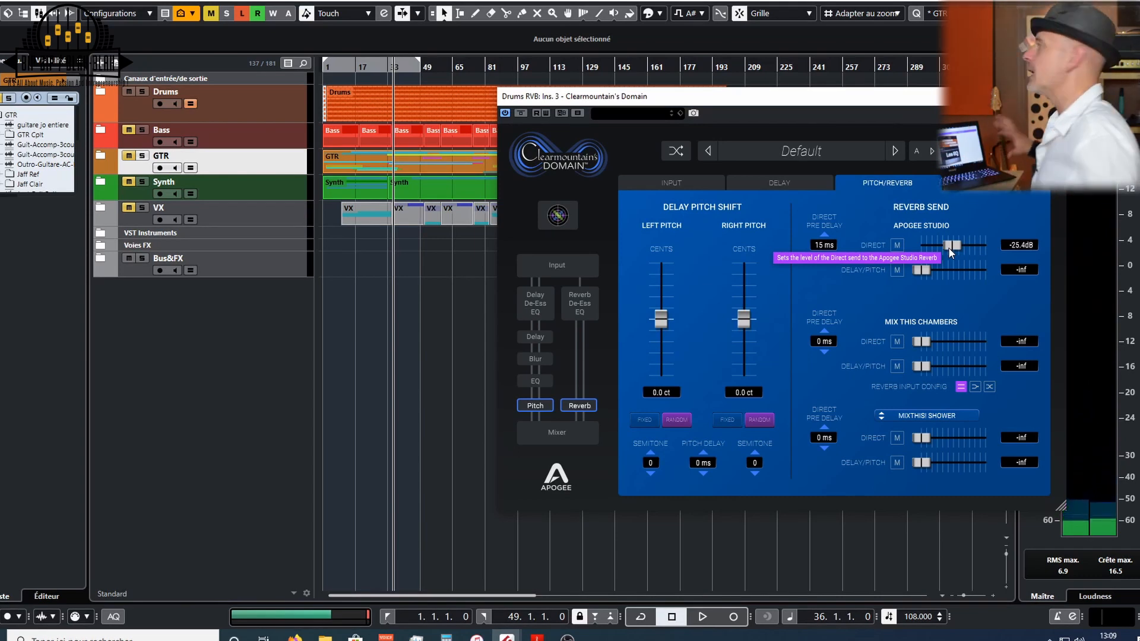
key("space")
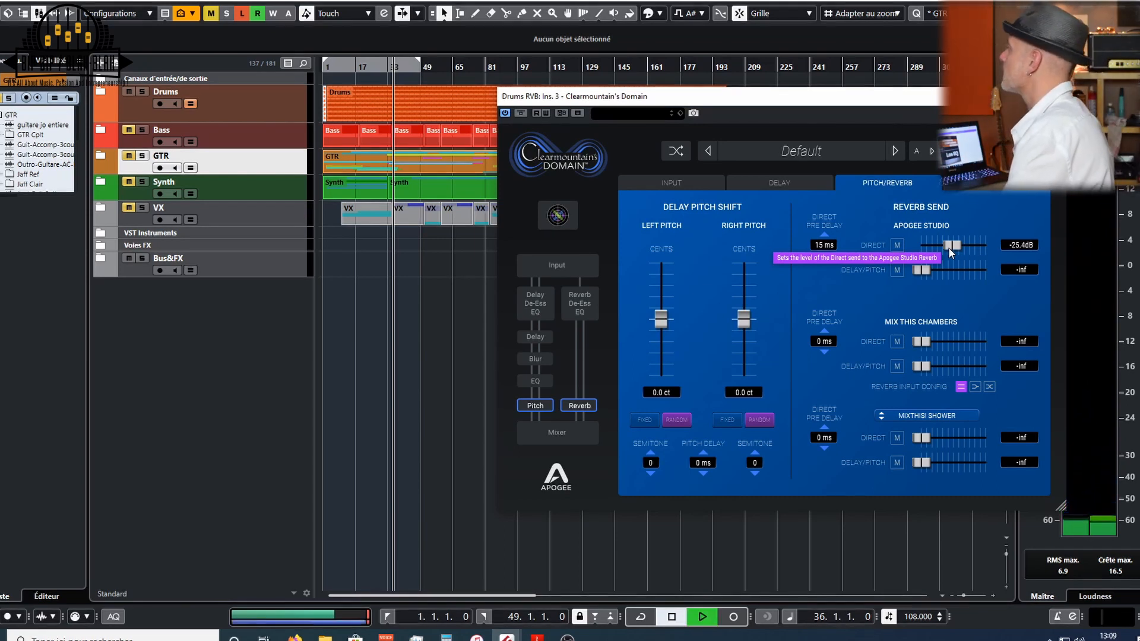
left_click(949, 248)
left_click_drag(949, 247, 960, 247)
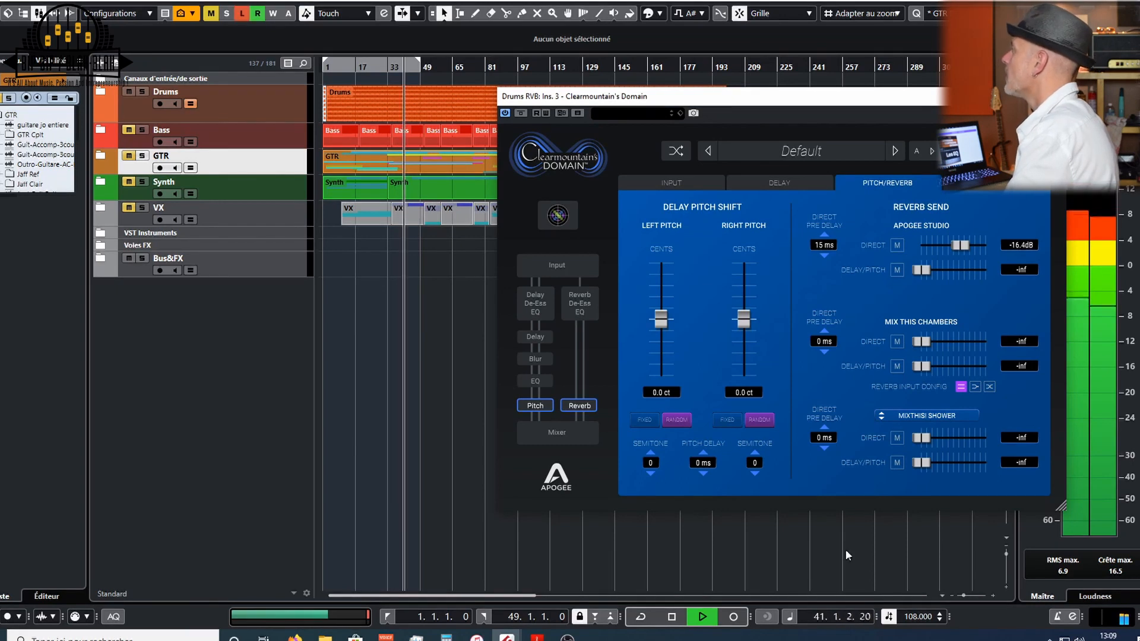
- Mute the Apogee Studio direct send and raise the Mix This Chambers direct send to about -18.5 dB
left_click(897, 244)
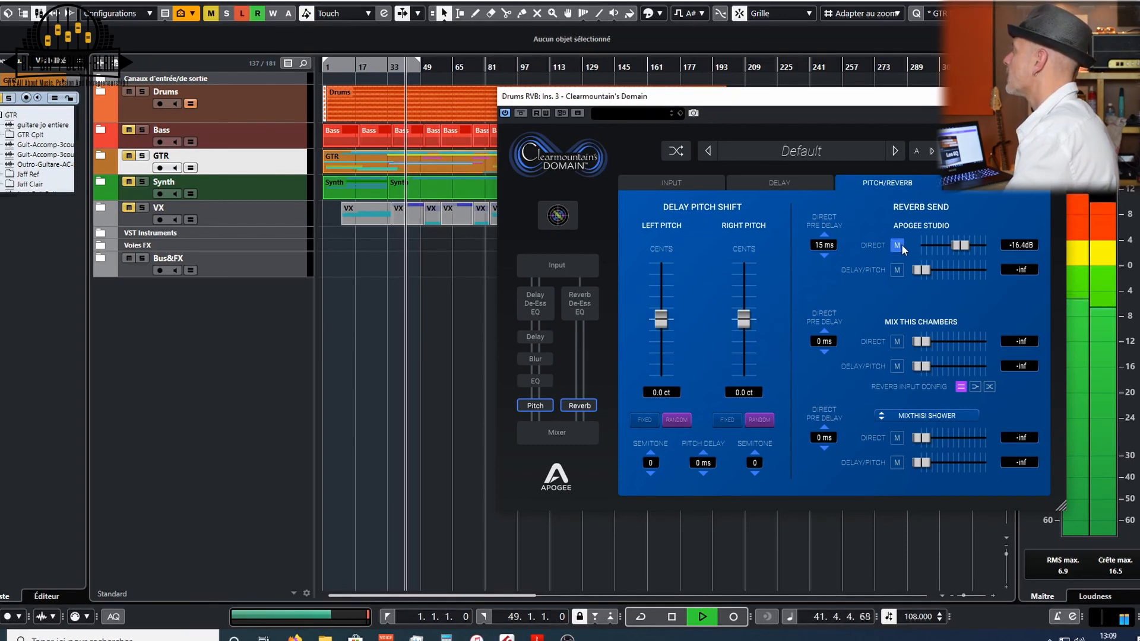
left_click(896, 343)
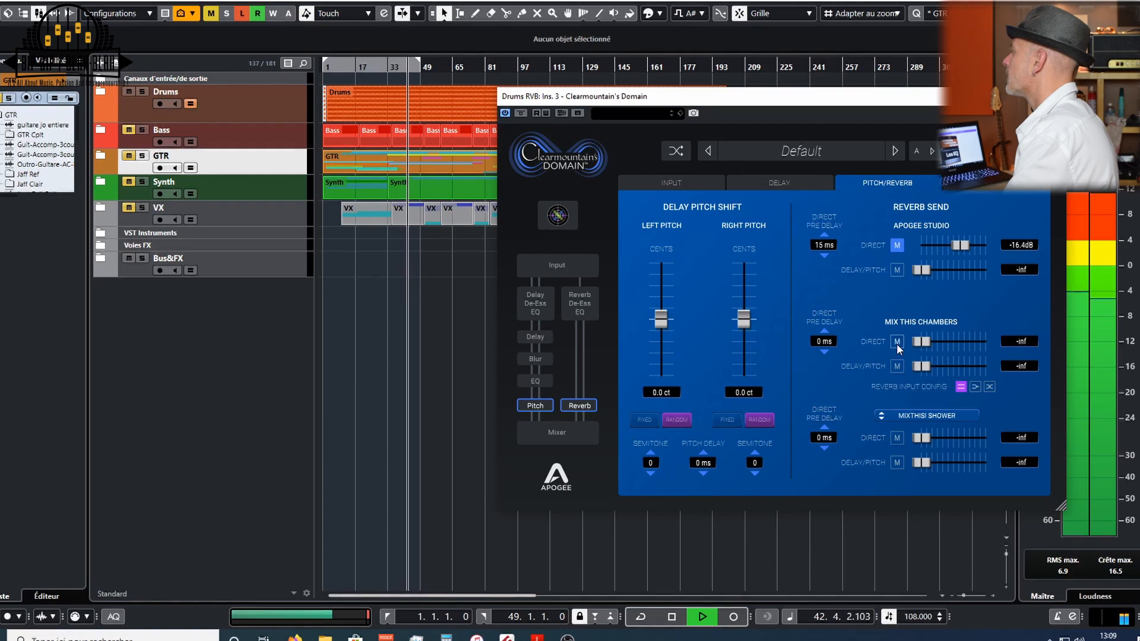
left_click(898, 342)
left_click_drag(921, 342, 959, 340)
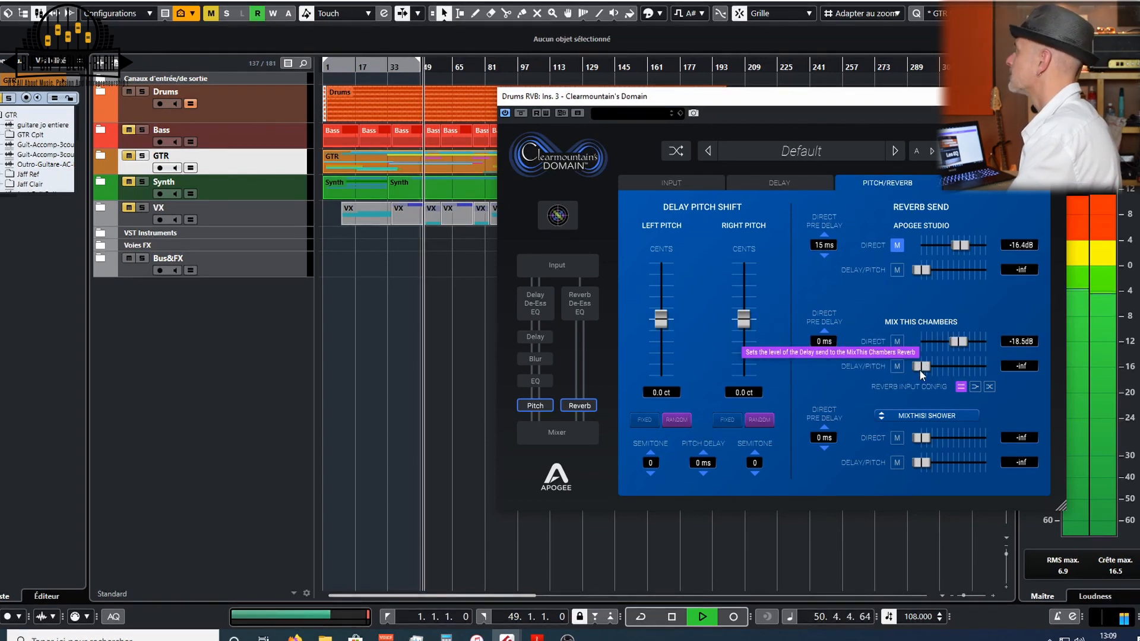
- Set the Mix This Chambers direct pre delay to 85 ms and lower its direct send to about -25.4 dB
left_click_drag(821, 343, 821, 330)
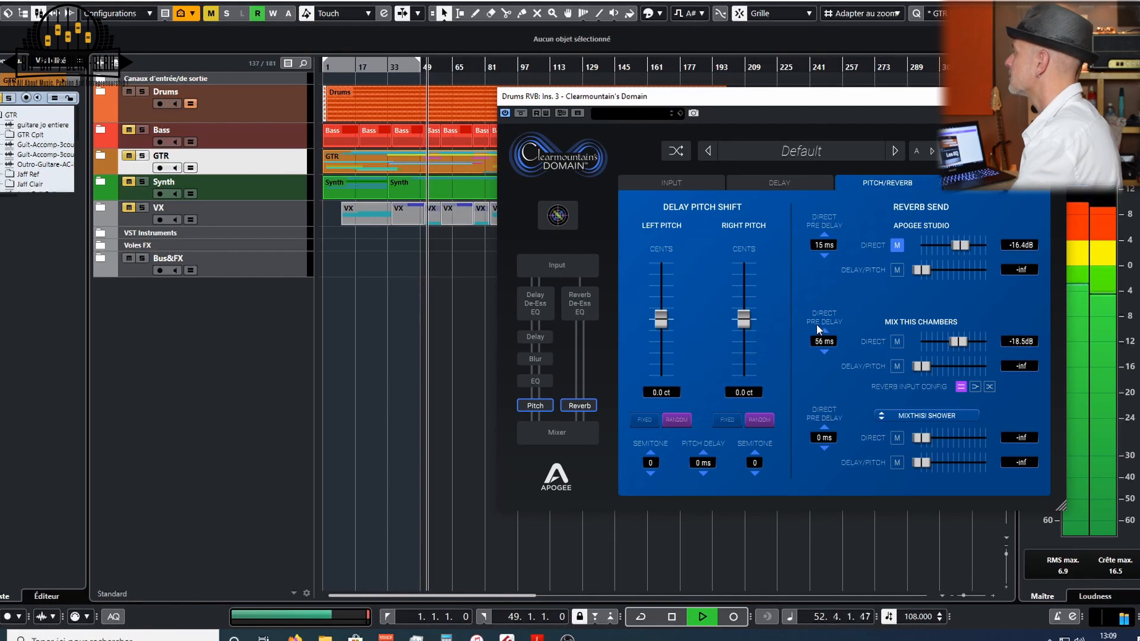
left_click_drag(822, 344, 823, 340)
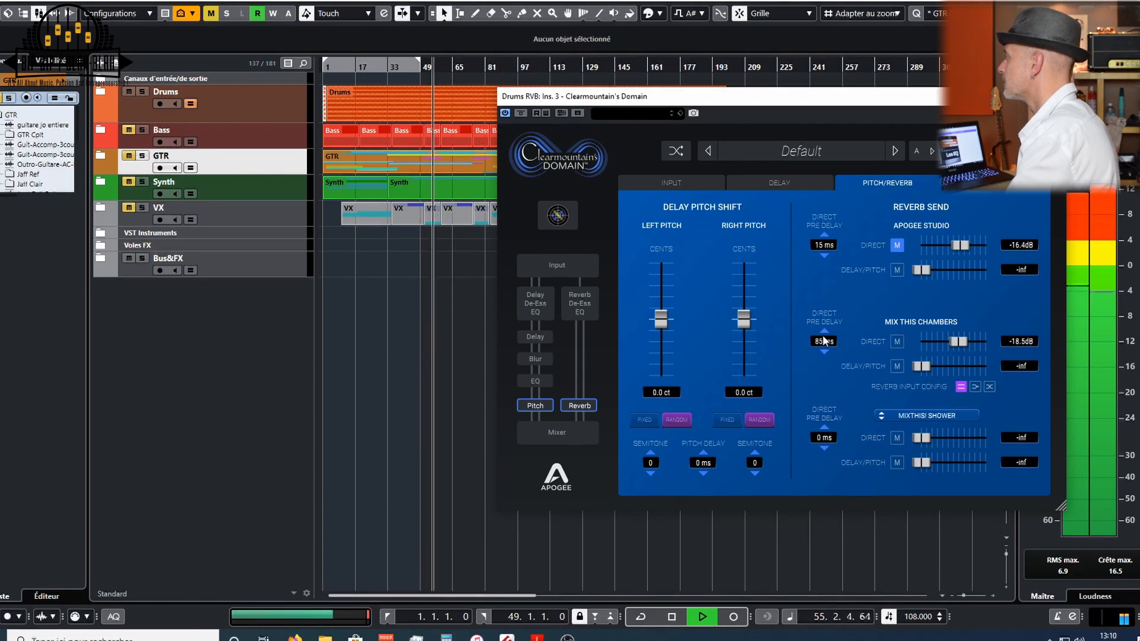
left_click_drag(957, 345, 952, 339)
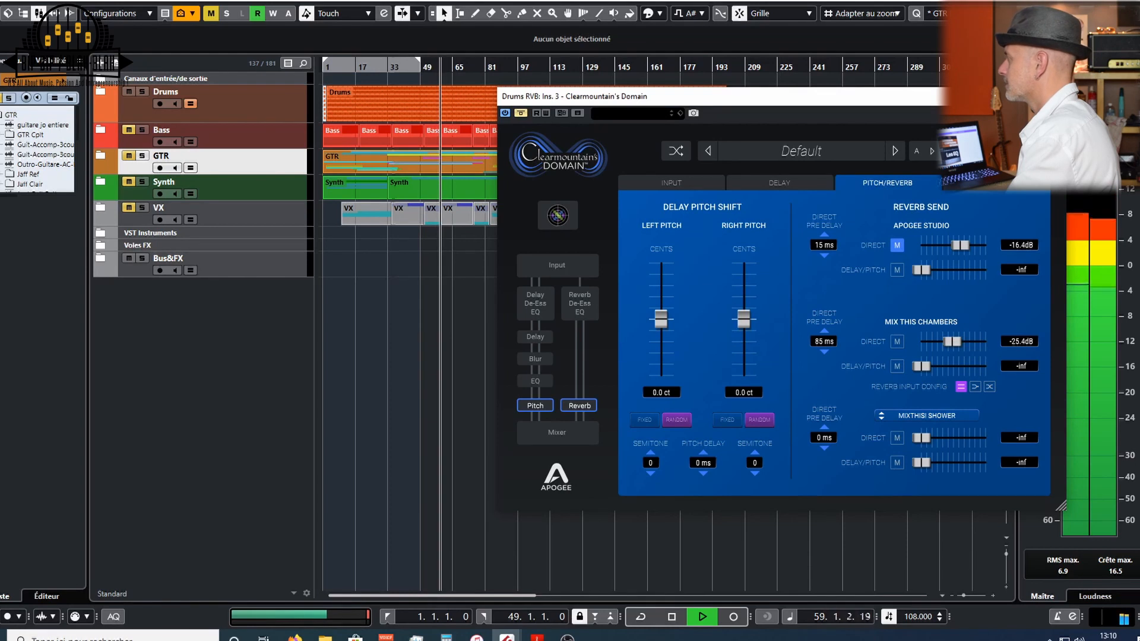
- Restart playback and review the Mixer page, then switch to the Delay page
key("space")
key("space")
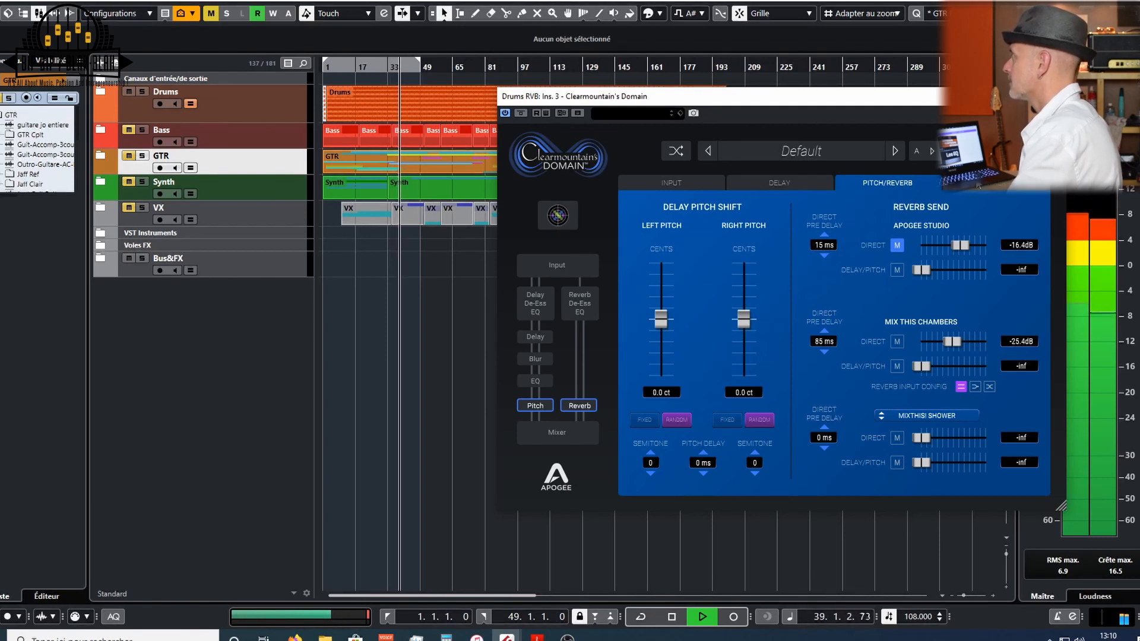
left_click(996, 182)
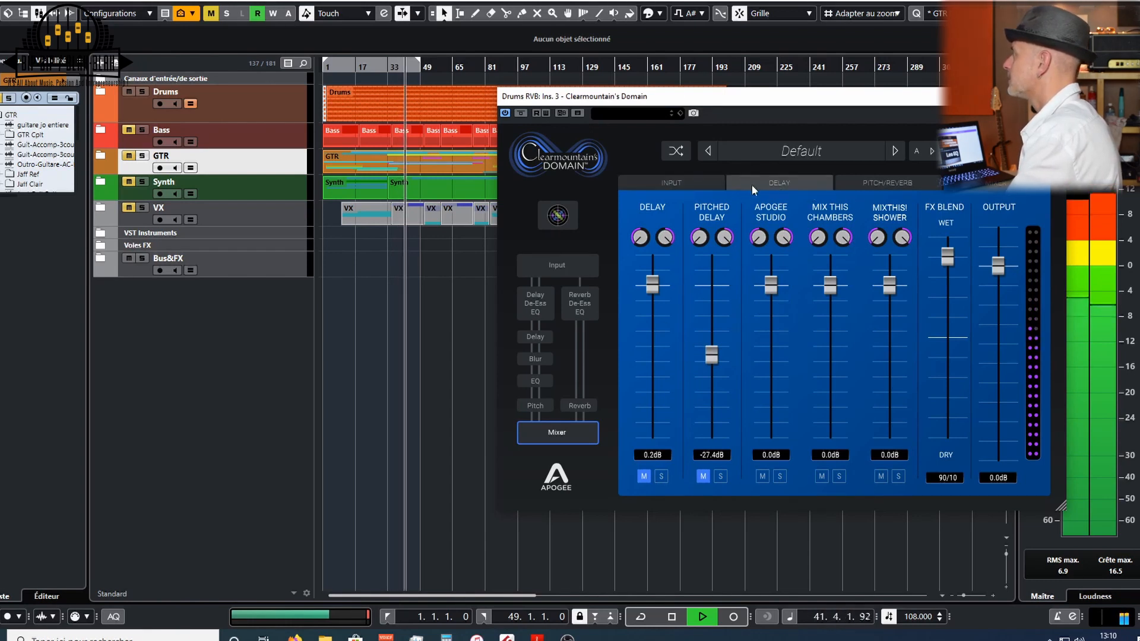
key("space")
left_click(771, 184)
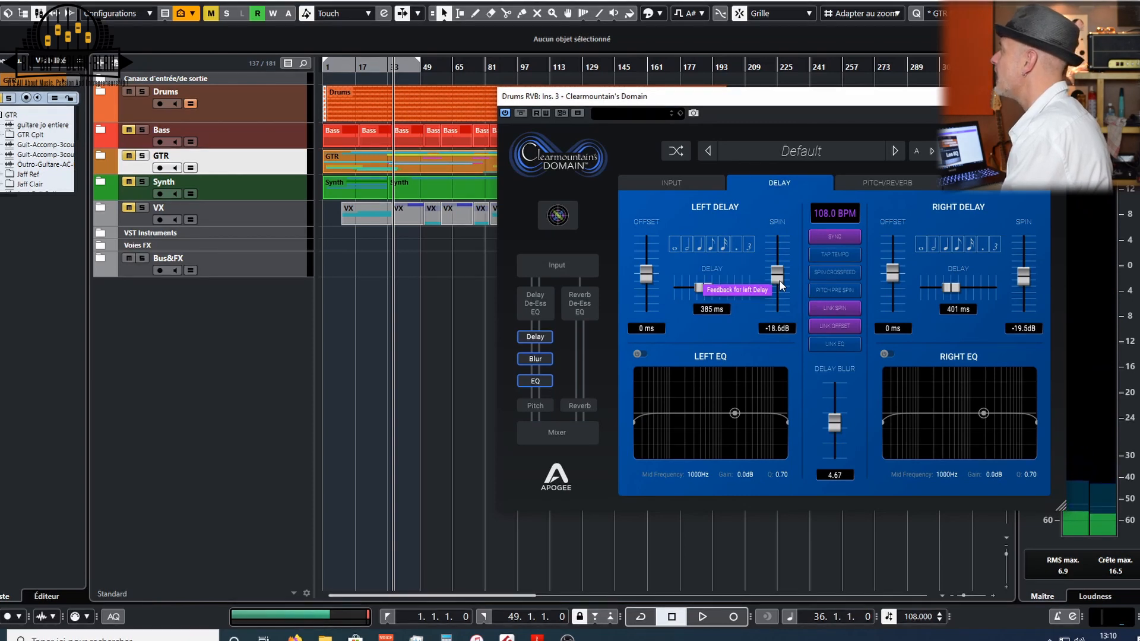
- Pull the linked left and right delay spin to -inf, restart playback, and raise it back to about -18.0 dB
left_click_drag(779, 280, 774, 340)
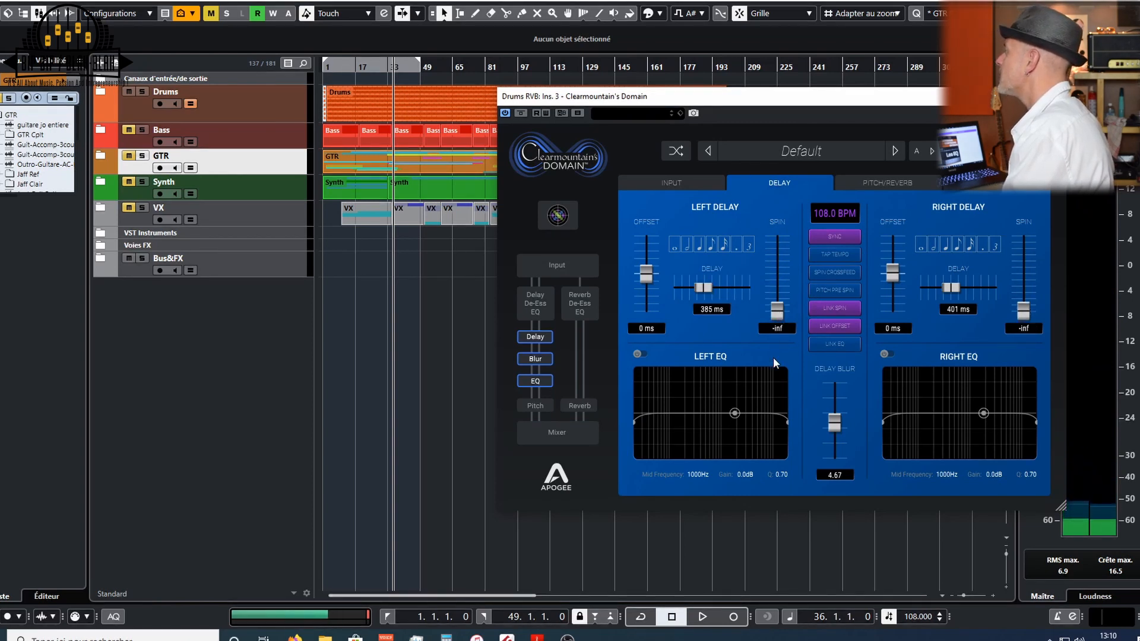
key("space")
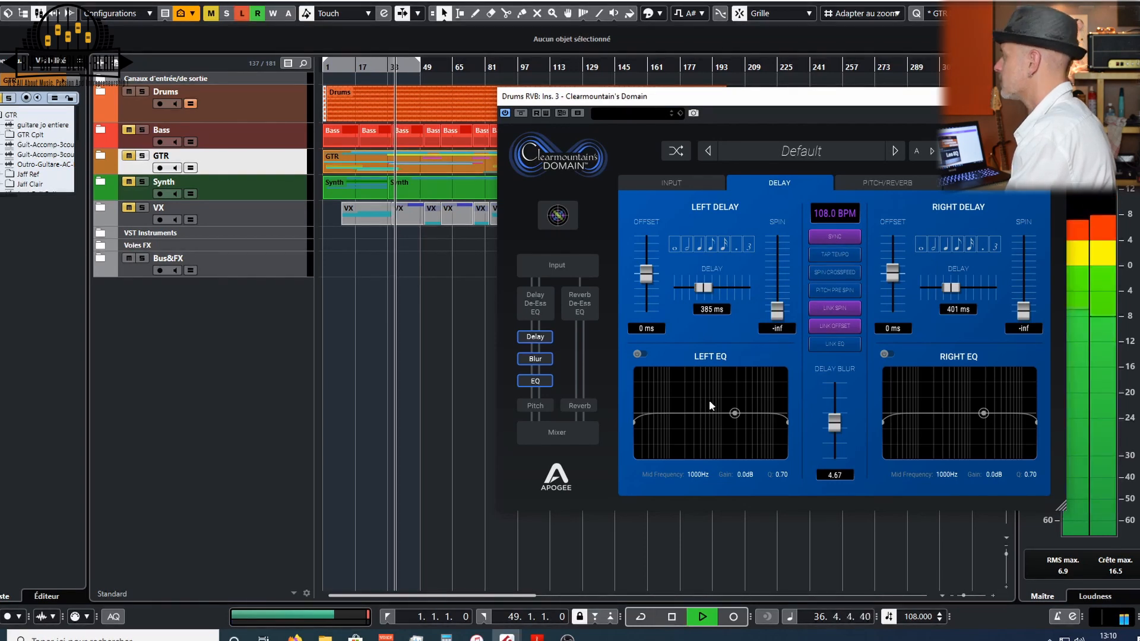
left_click_drag(775, 311, 781, 274)
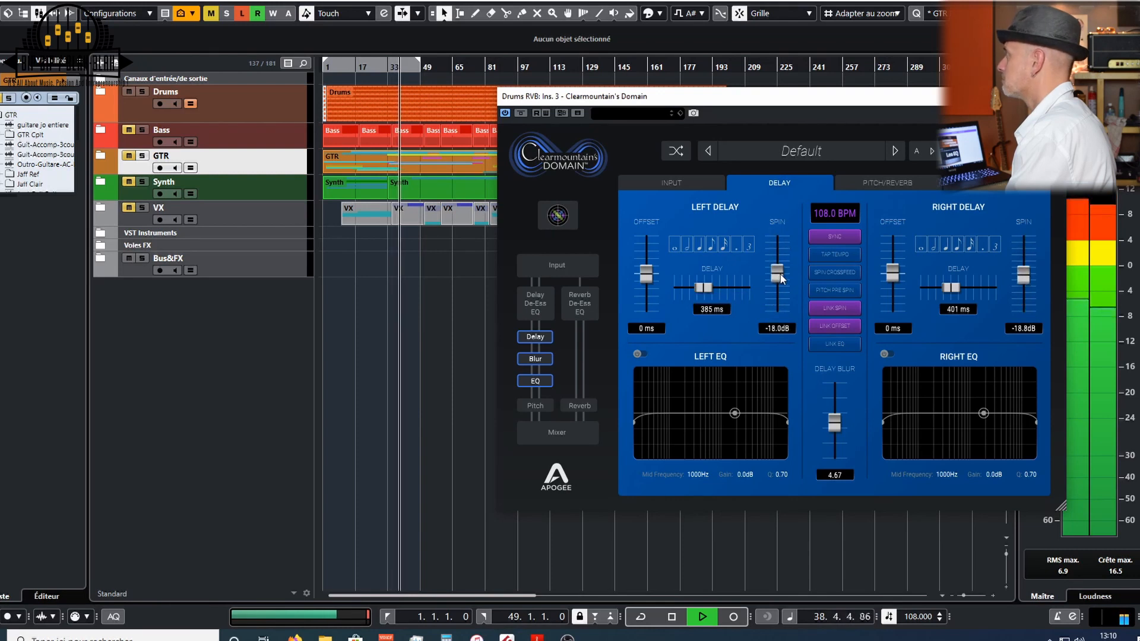
- On the Pitch/Reverb page, set the Mix This Chambers reverb input config to its third, crossed option
left_click(879, 181)
mouse_move(923, 368)
left_mouse_down()
mouse_move(944, 366)
mouse_move(919, 365)
left_mouse_up()
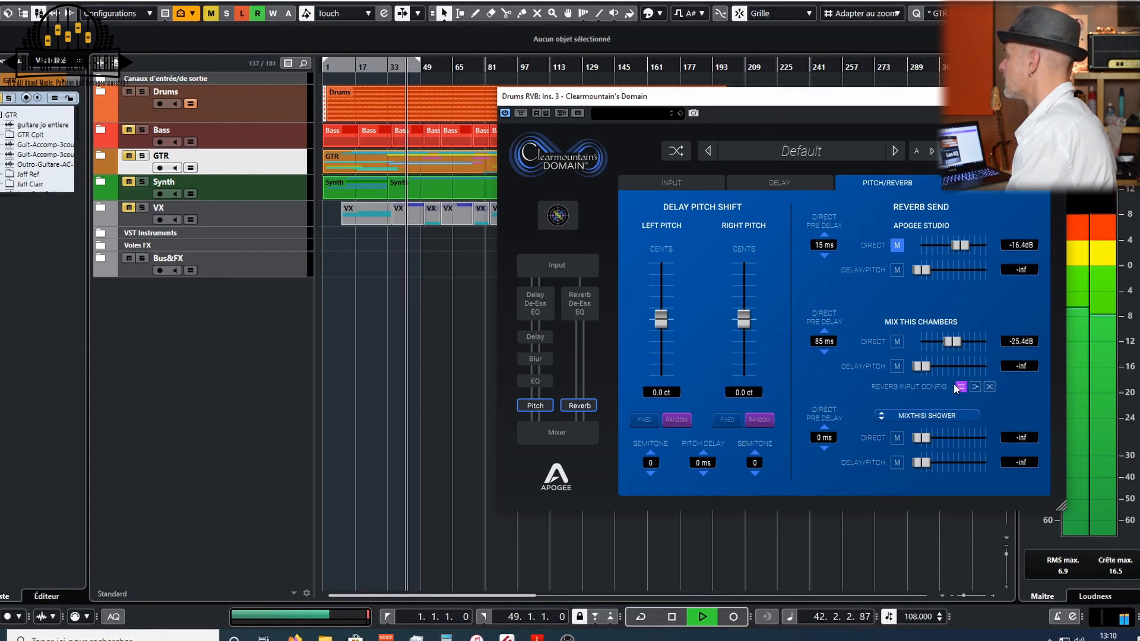
left_click(987, 388)
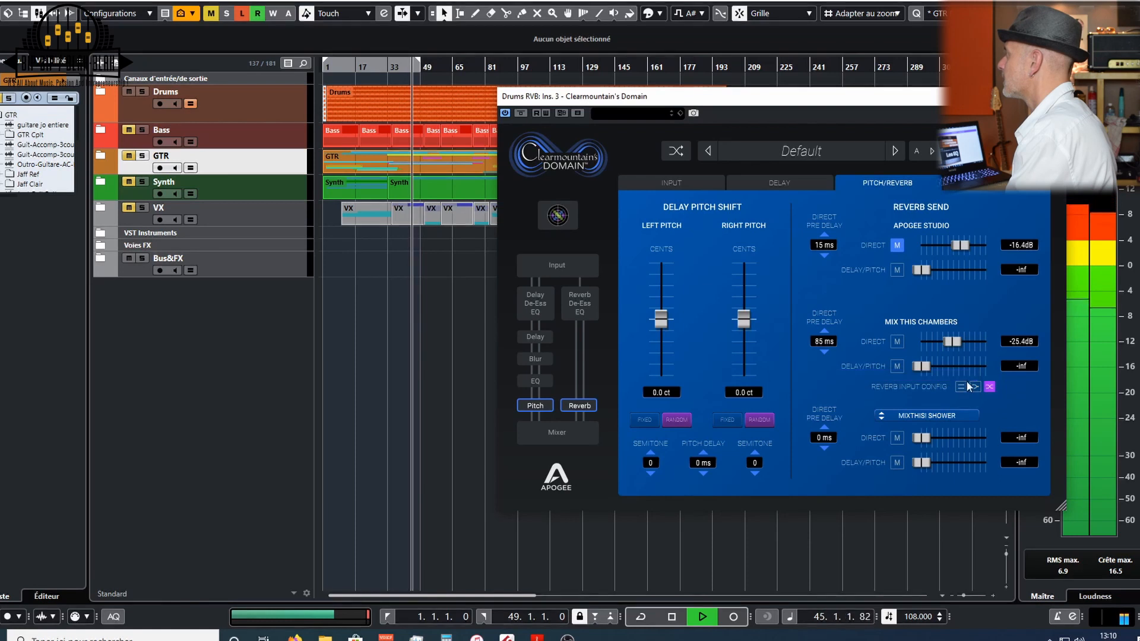
- Toggle the Mix This Chambers direct mute, raise its direct send to about -18.5 dB, and stop playback
left_click(898, 342)
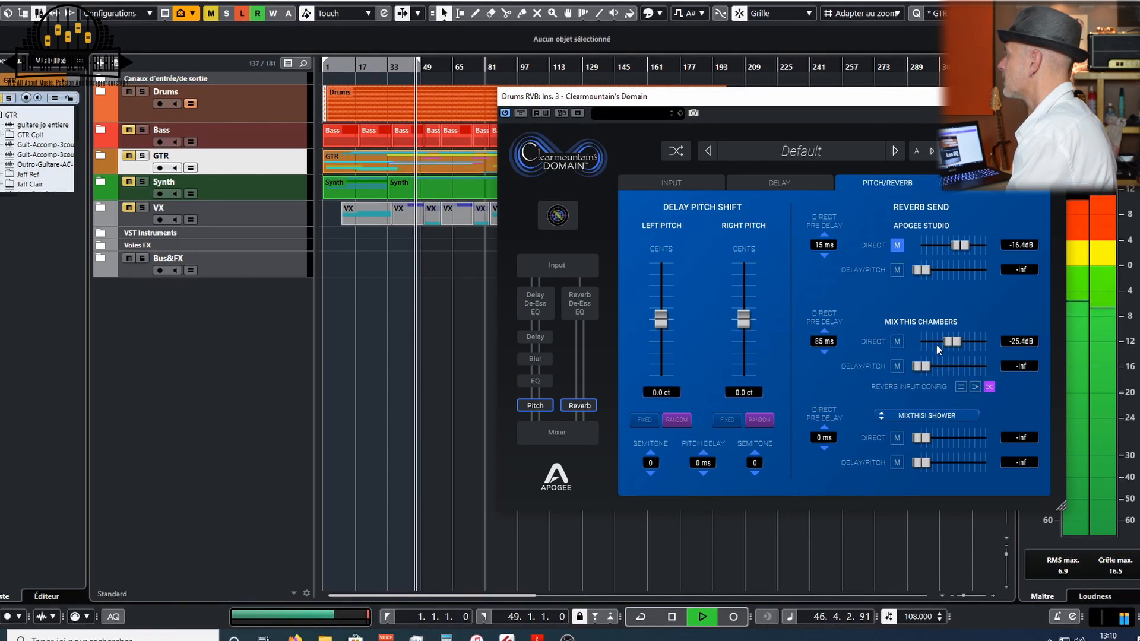
mouse_move(952, 342)
left_mouse_down()
mouse_move(943, 347)
mouse_move(958, 343)
left_mouse_up()
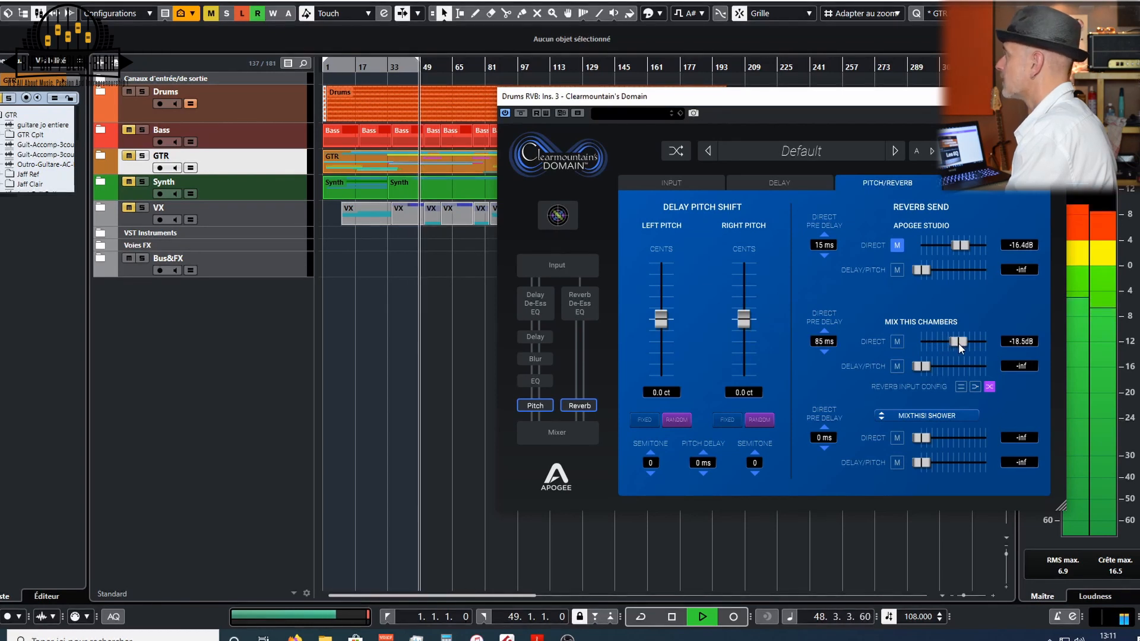
key("space")
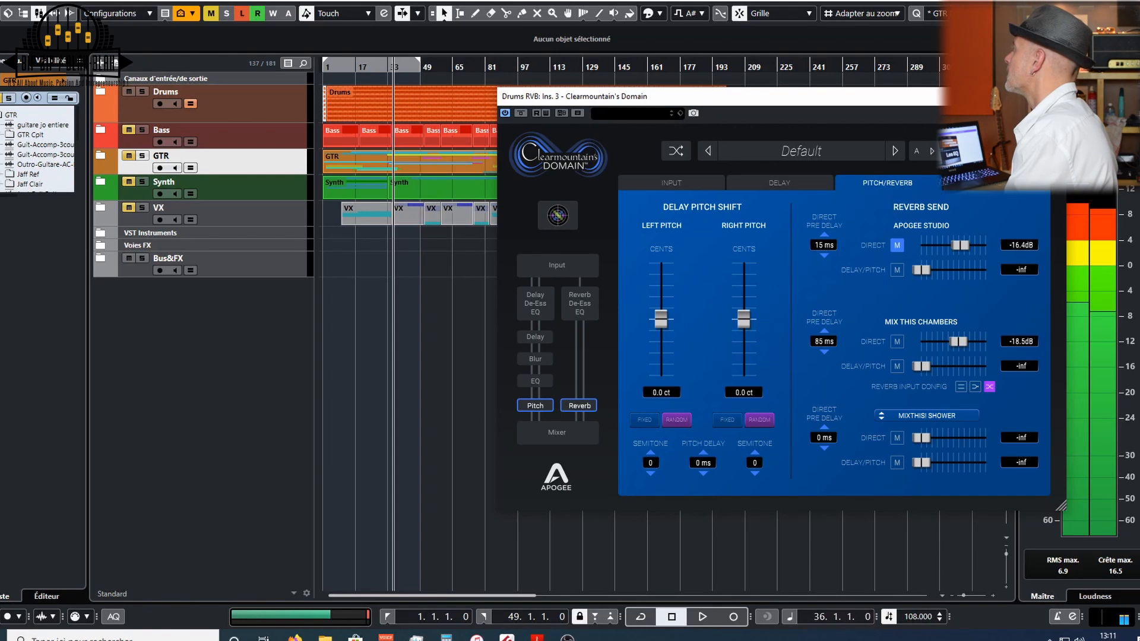
- On the Mixer page, push the FX Blend fully wet to 100/0 and start playback
left_click(992, 183)
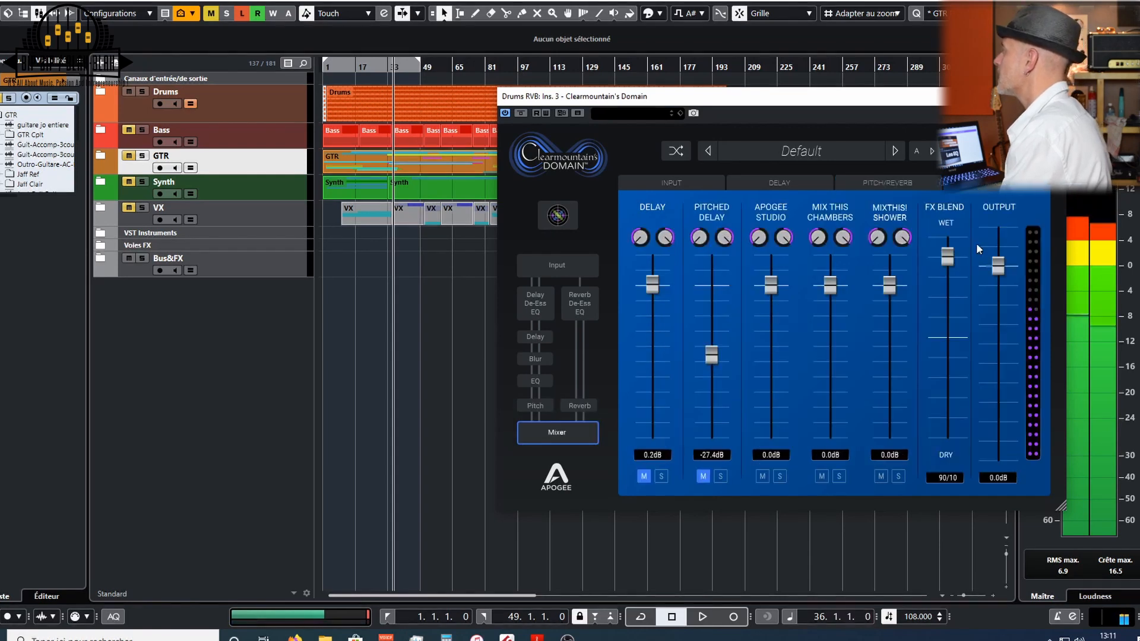
left_click_drag(948, 259, 950, 235)
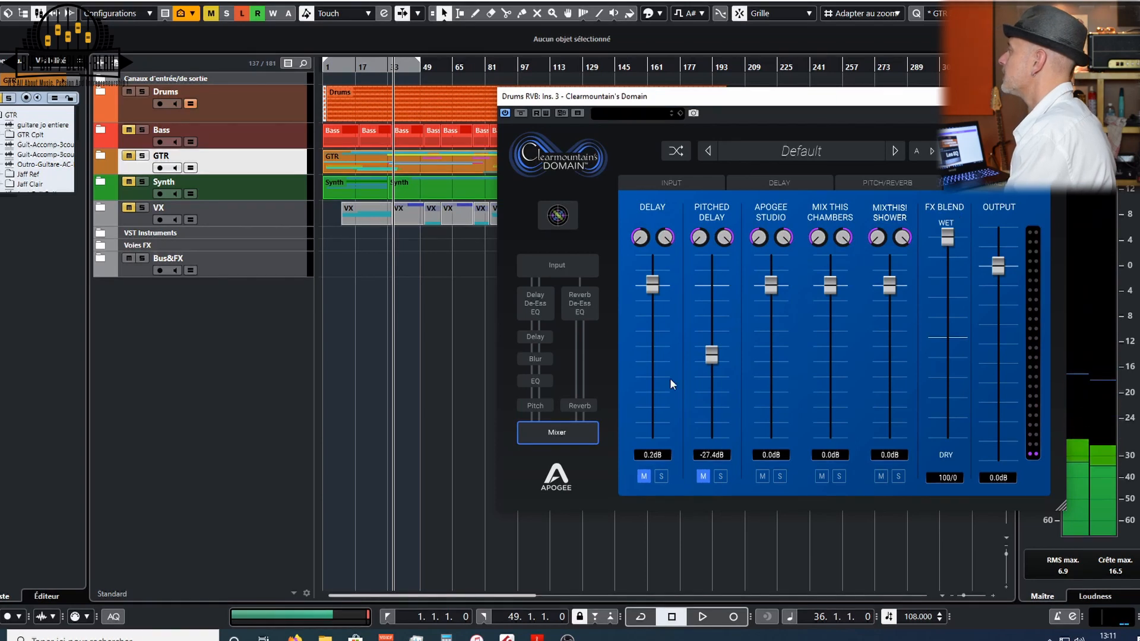
key("space")
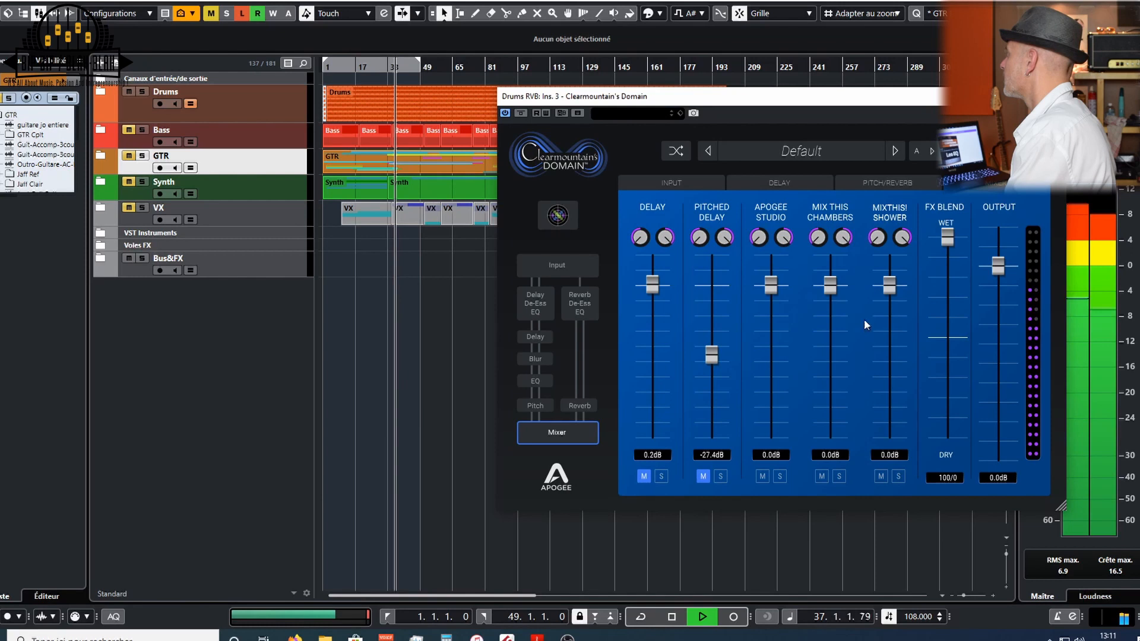
- Back on Pitch/Reverb, set the Mix This Chambers direct send to about -20.5 dB and reset its pre delay to 0 ms
left_click(895, 179)
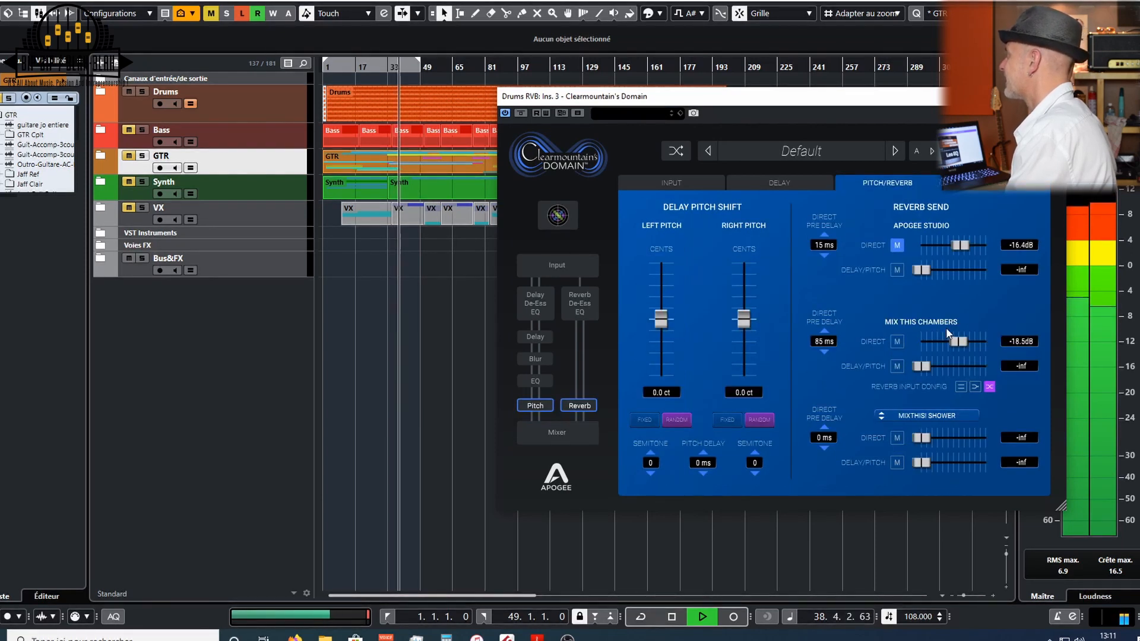
left_click_drag(959, 343, 954, 344)
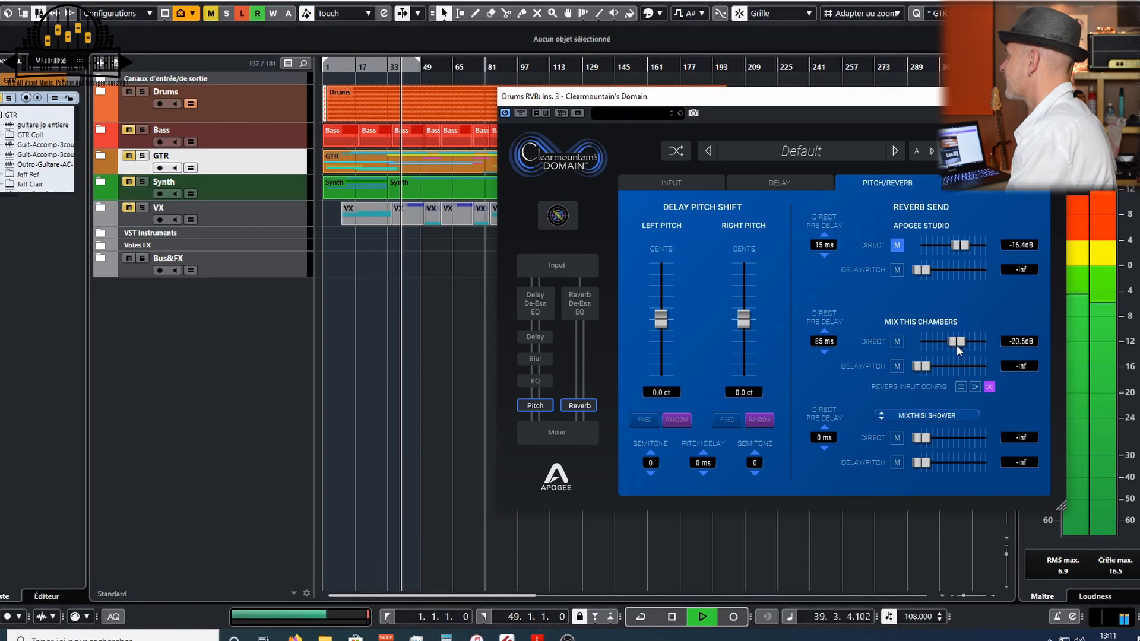
double_click(823, 340)
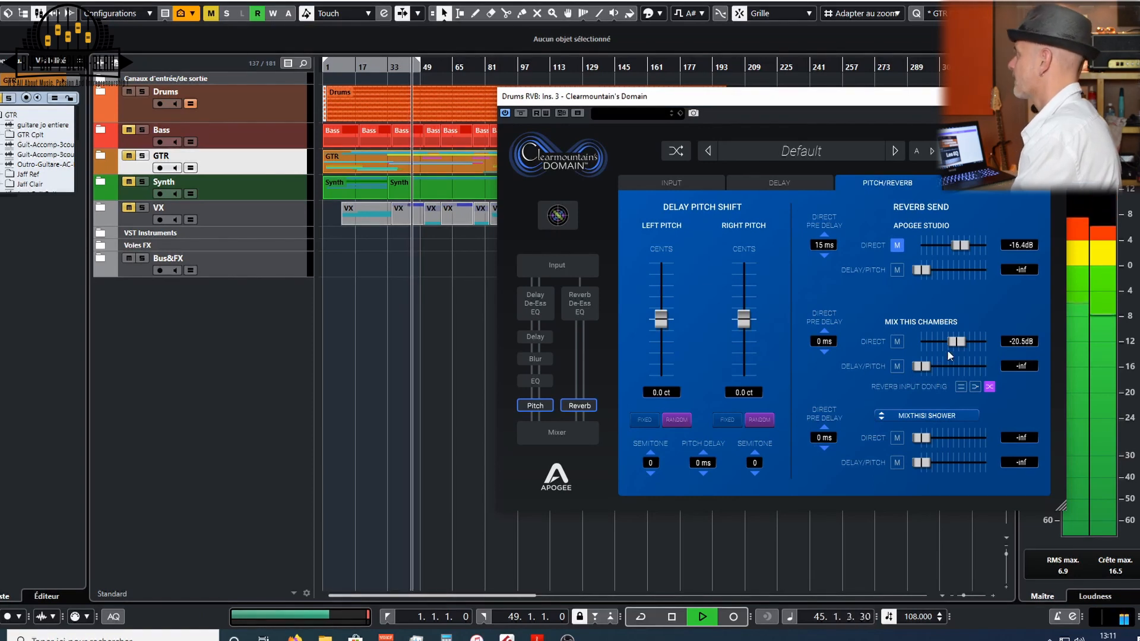
- Lower the Mix This Chambers direct send to about -26.8 dB and stop playback
left_click_drag(958, 346, 950, 345)
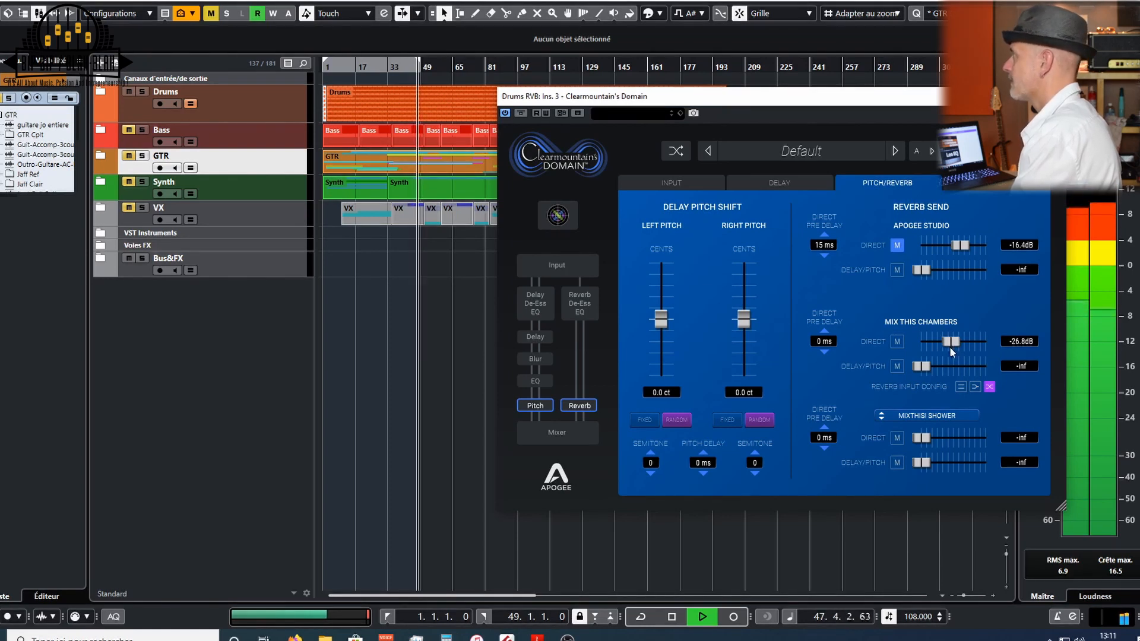
key("space")
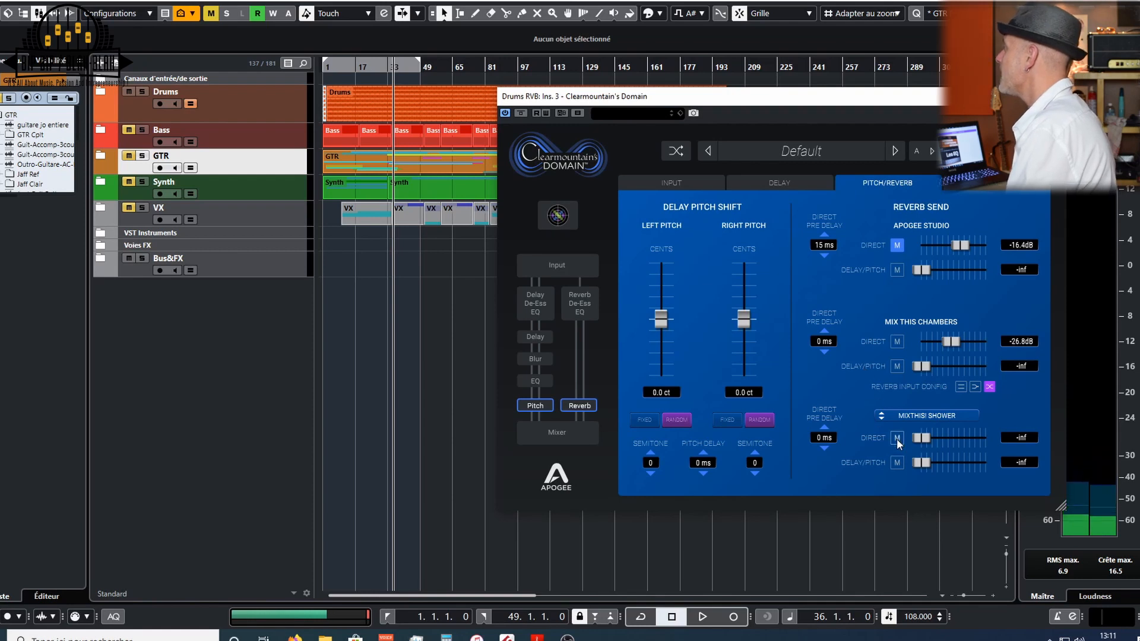
- Mute the third reverb's delay/pitch send, toggle the Mix This Chambers delay/pitch mute on and off, and start playback
left_click(897, 462)
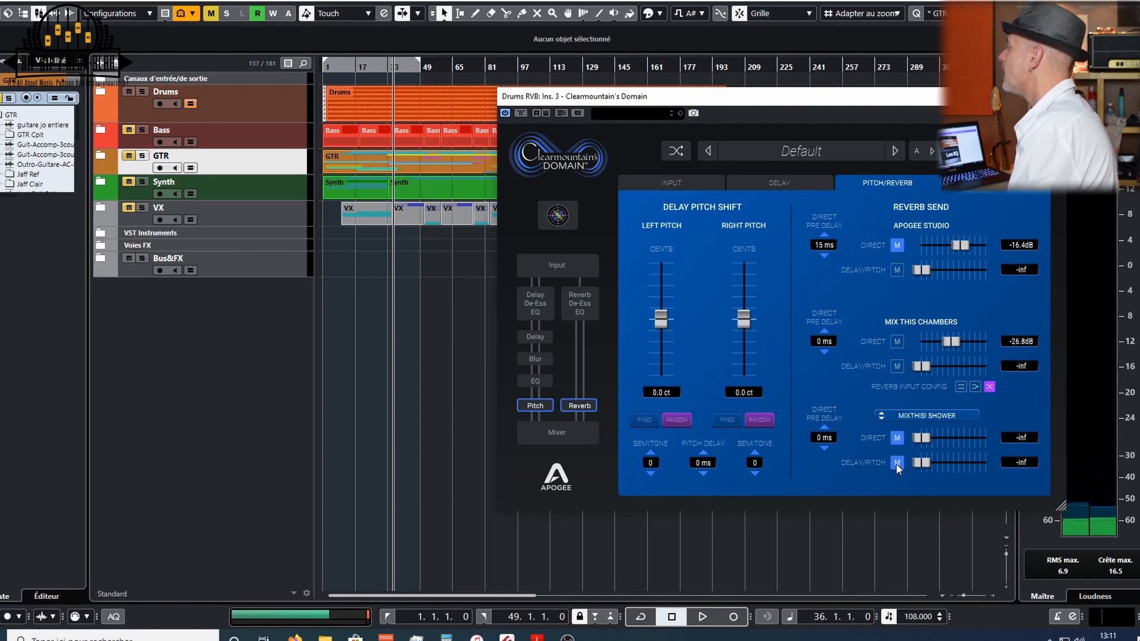
left_click(896, 366)
key("space")
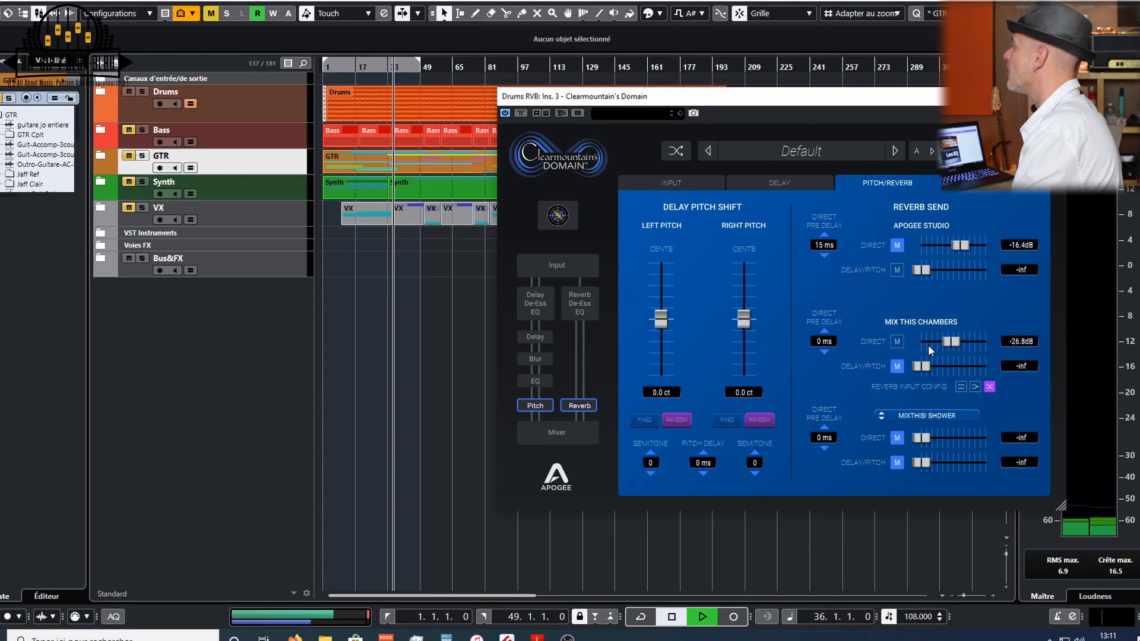
left_click(897, 365)
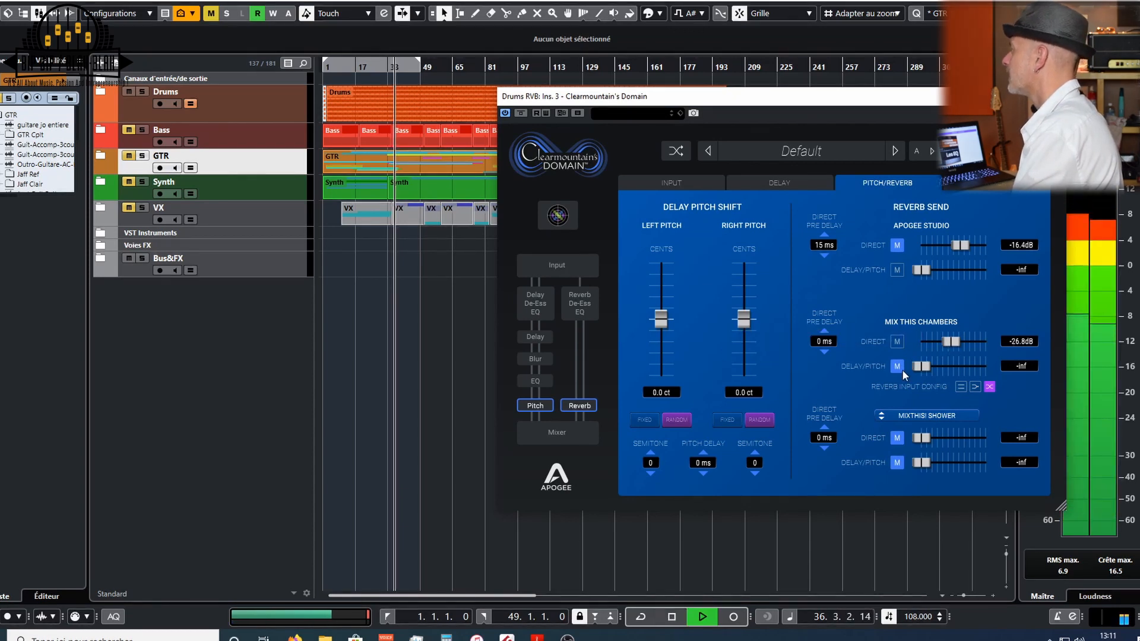
- Raise the Mix This Chambers delay/pitch send to about -42 dB, return it to -inf, and stop playback
left_click_drag(921, 366, 936, 368)
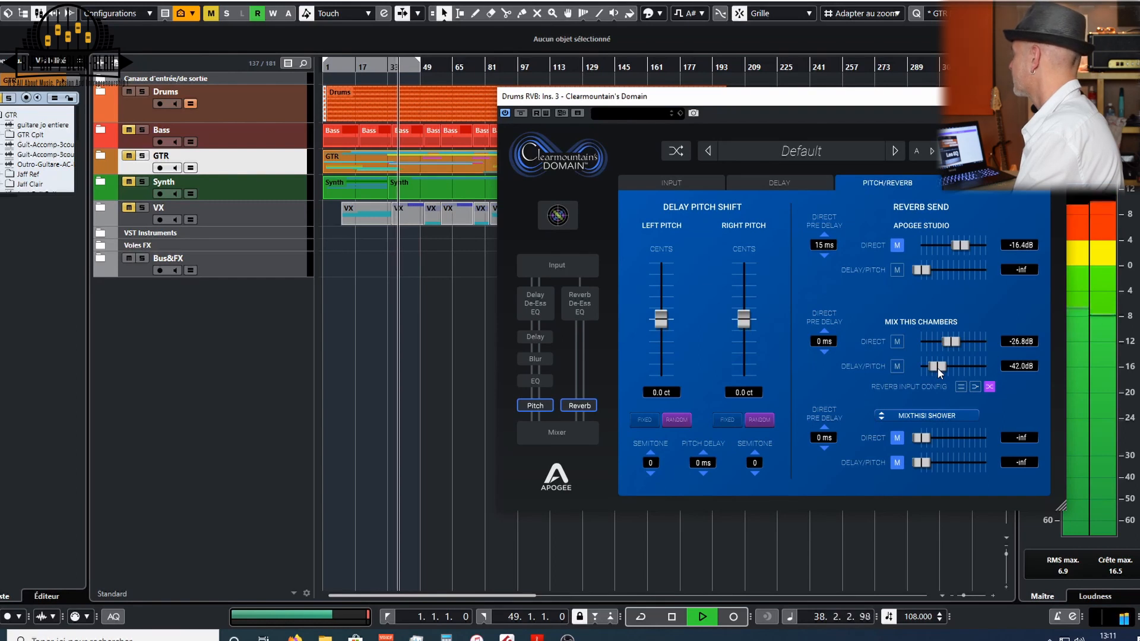
left_click_drag(937, 368, 910, 368)
key("space")
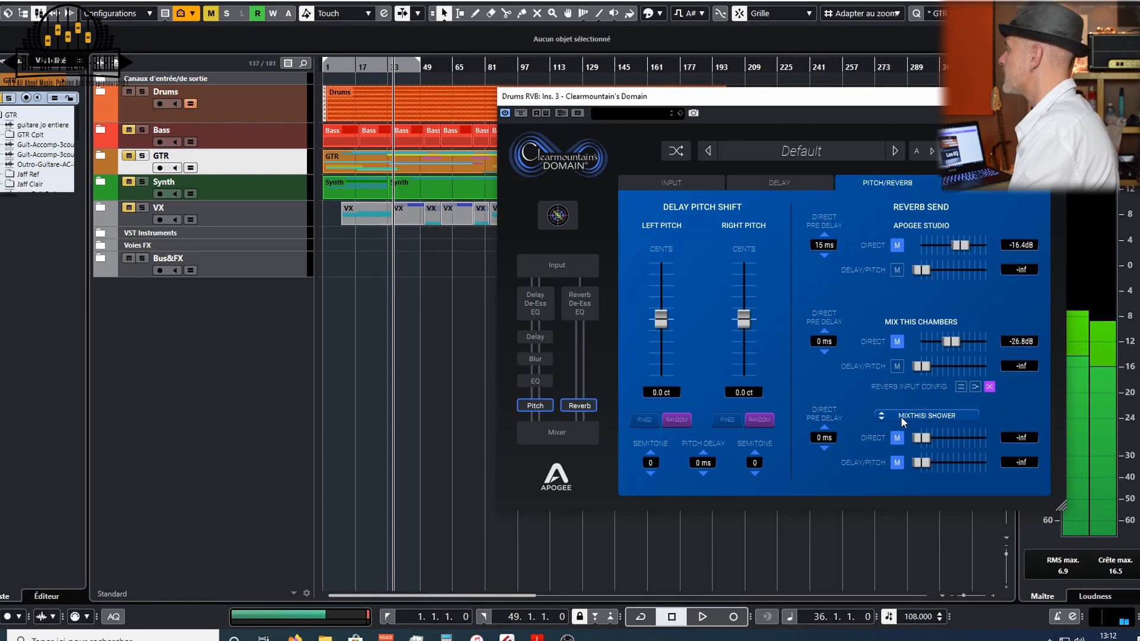
- Unmute the third reverb's direct send, start playback, and raise that send to about -26.8 dB
left_click(897, 438)
key("space")
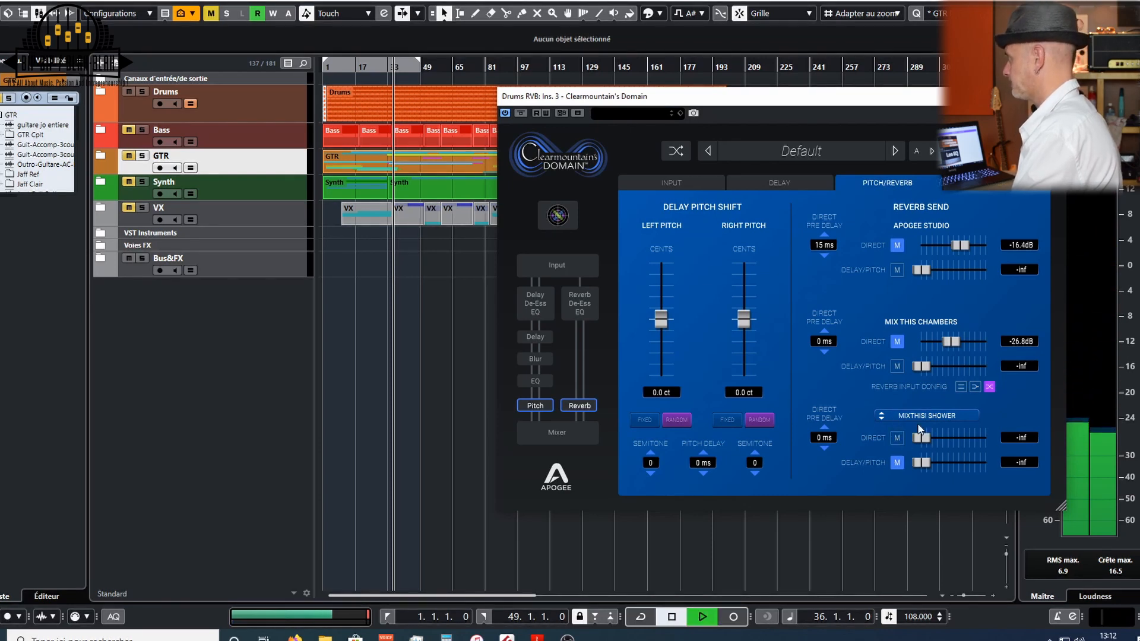
left_click_drag(921, 437, 951, 440)
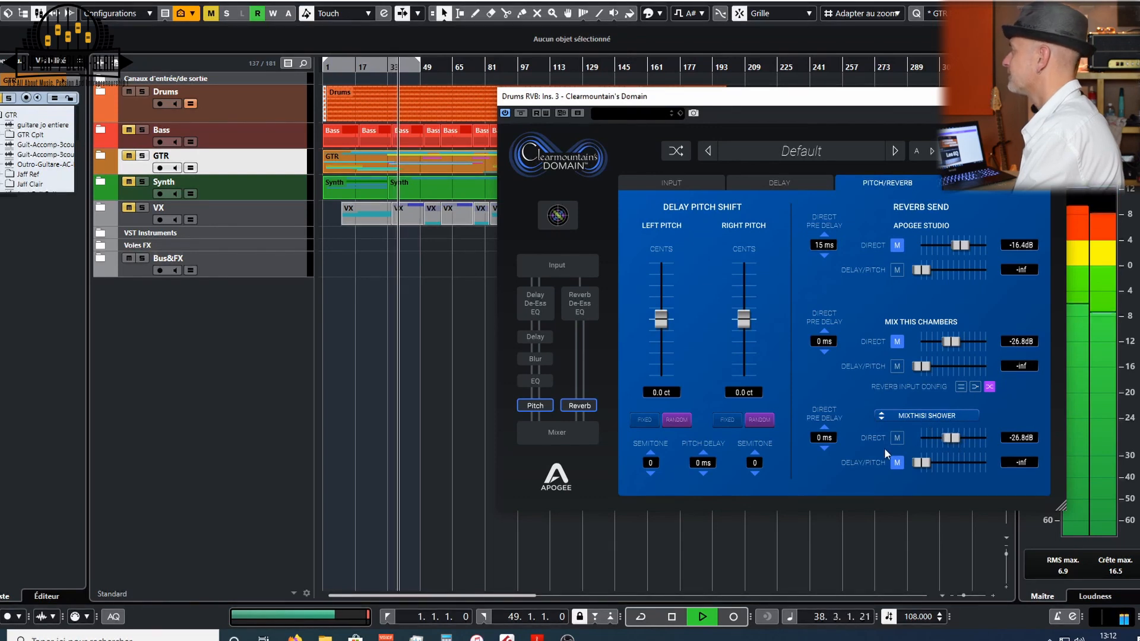
- Switch the third reverb to Concrete Stairwell and lower its direct send to about -31.6 dB
left_click(927, 414)
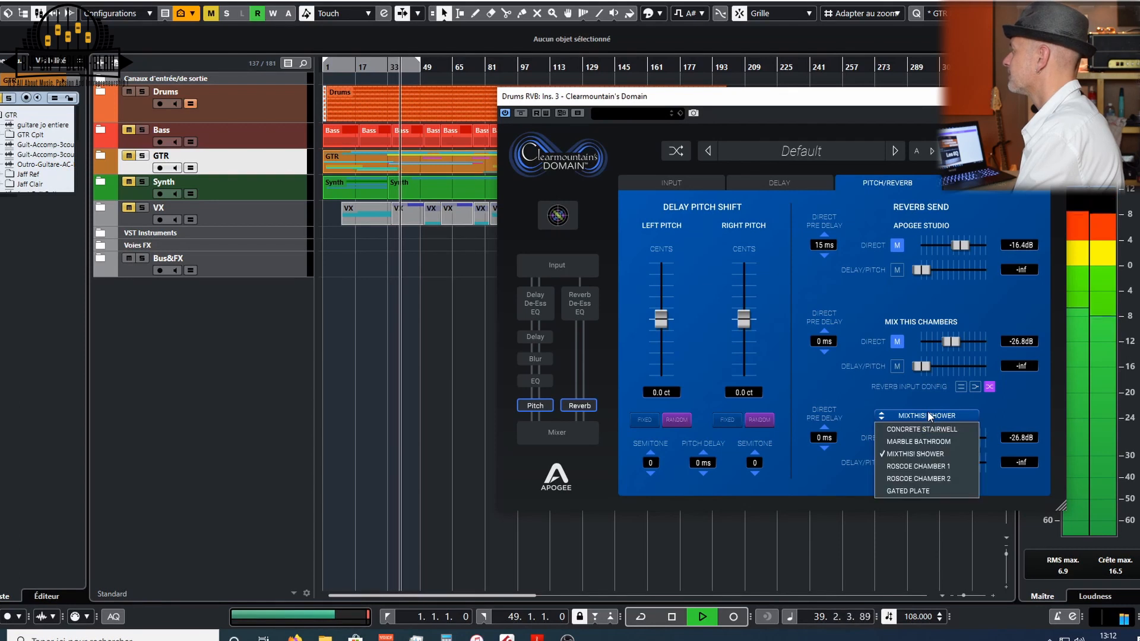
left_click(921, 428)
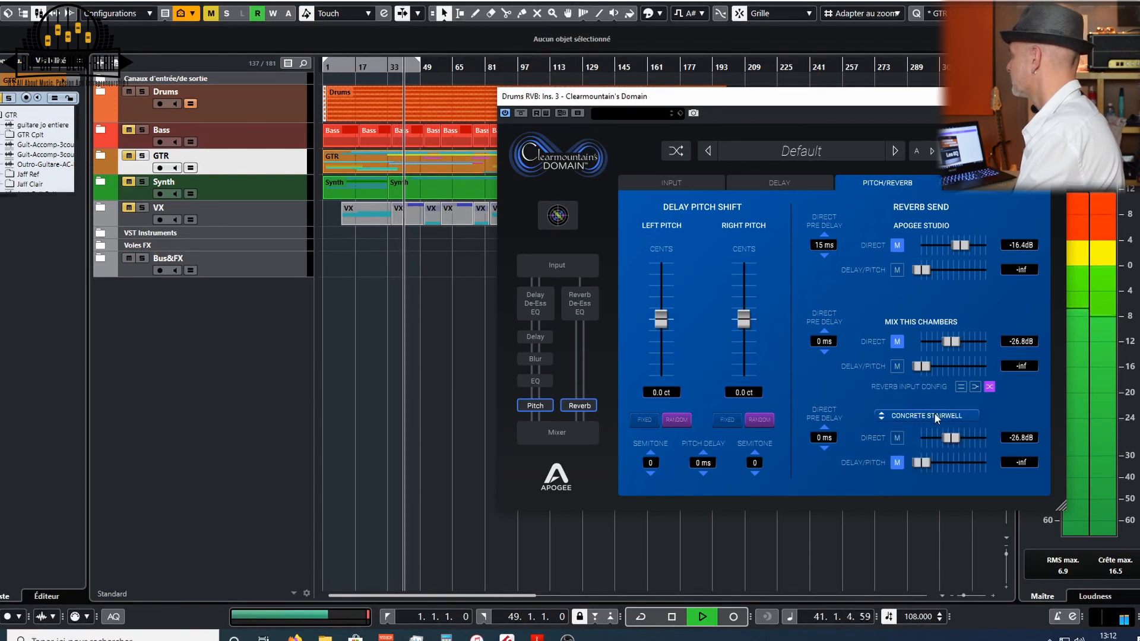
left_click_drag(951, 438, 946, 437)
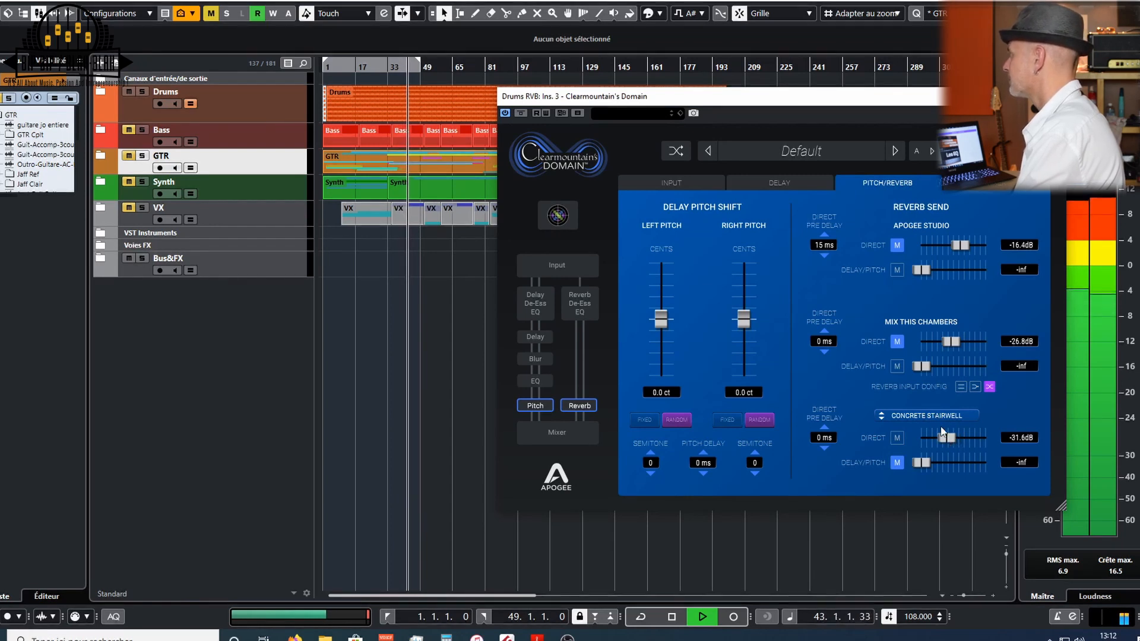
- Switch the third reverb to Marble Bathroom and set its direct send to about -31.6 dB
left_click(928, 415)
left_click(932, 439)
left_click_drag(932, 439, 948, 440)
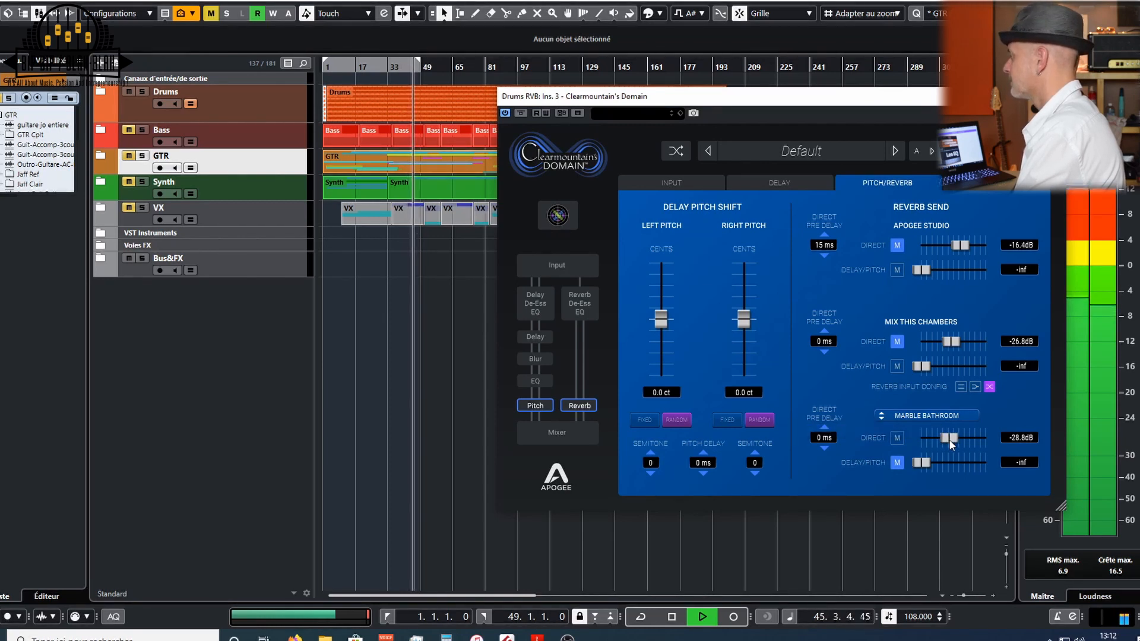
left_click_drag(949, 439, 946, 439)
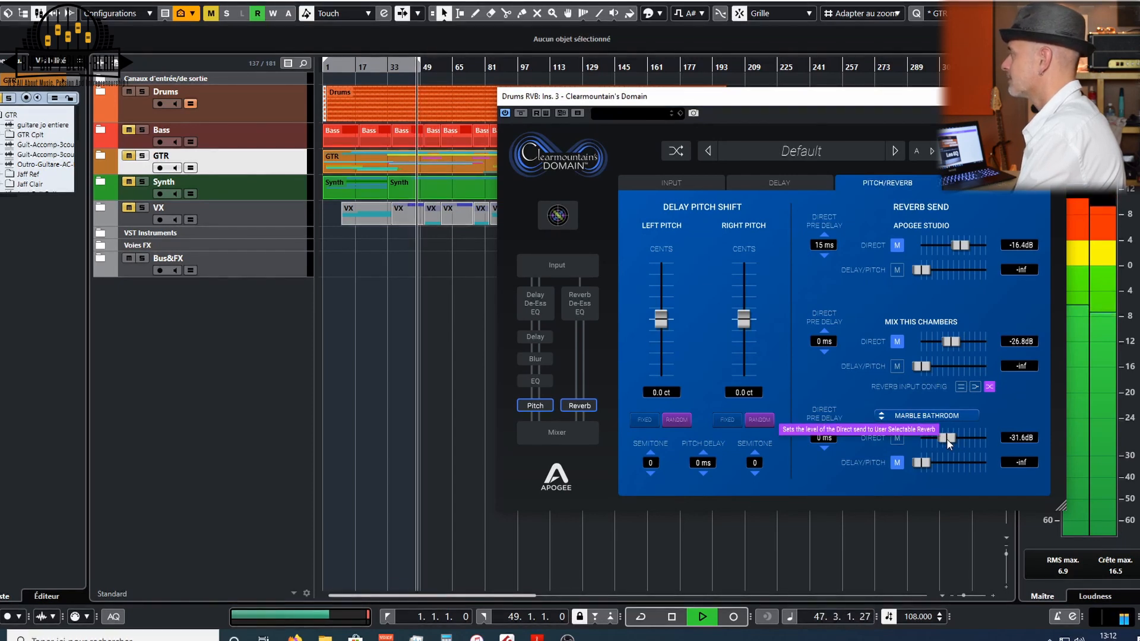
- Restart playback and reset the VST audio system settings in the Studio Setup dialog, confirming with OK
key("space")
key("space")
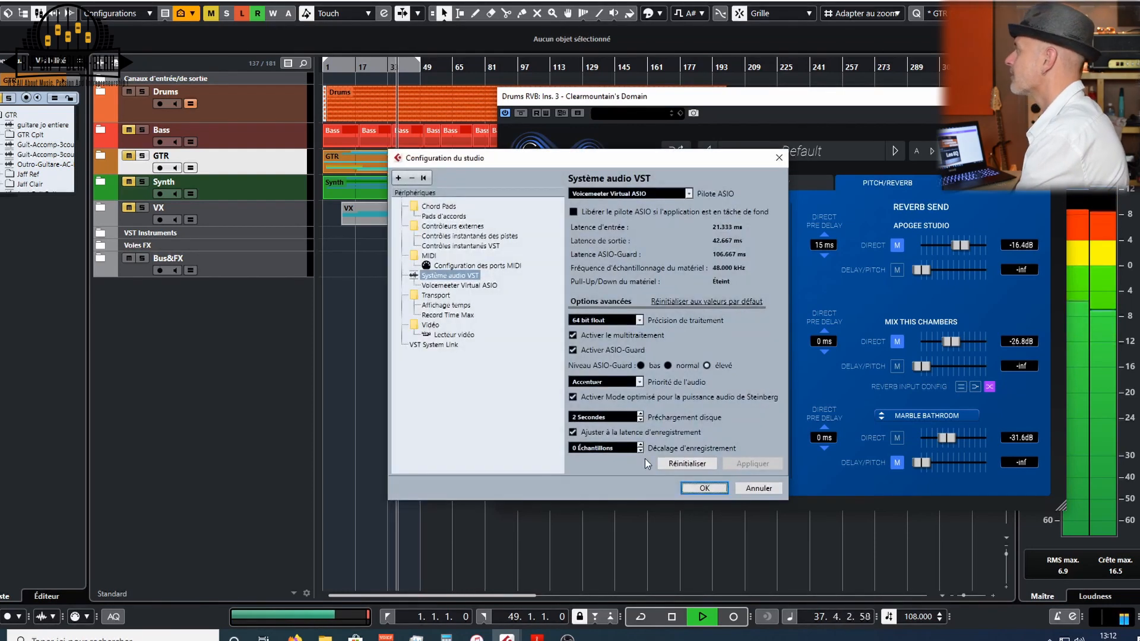
left_click(679, 463)
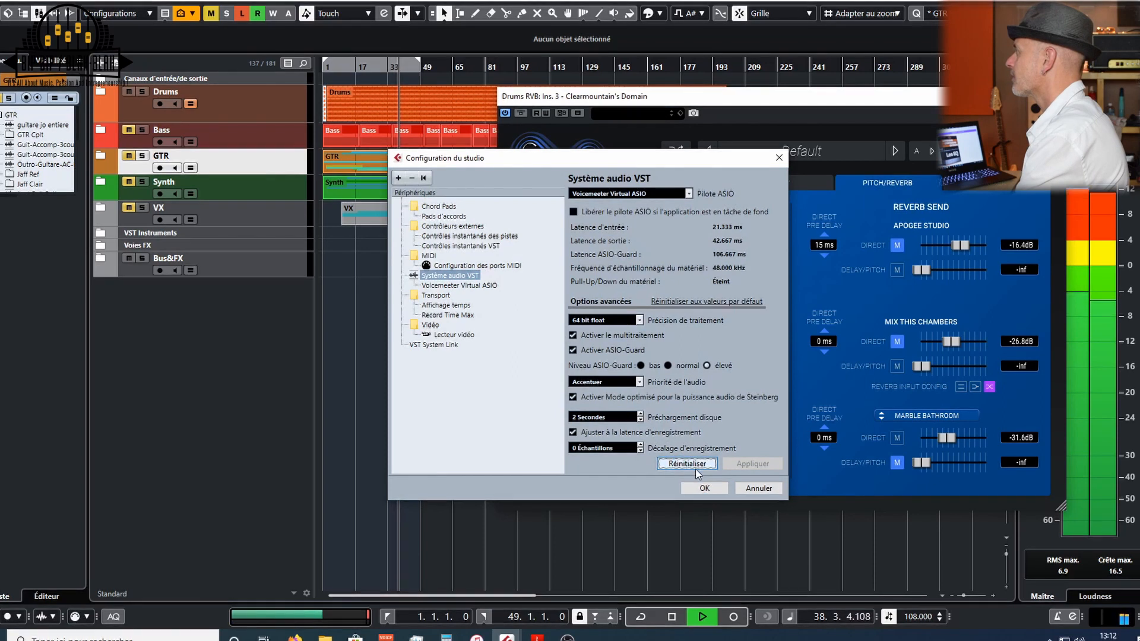
left_click(697, 489)
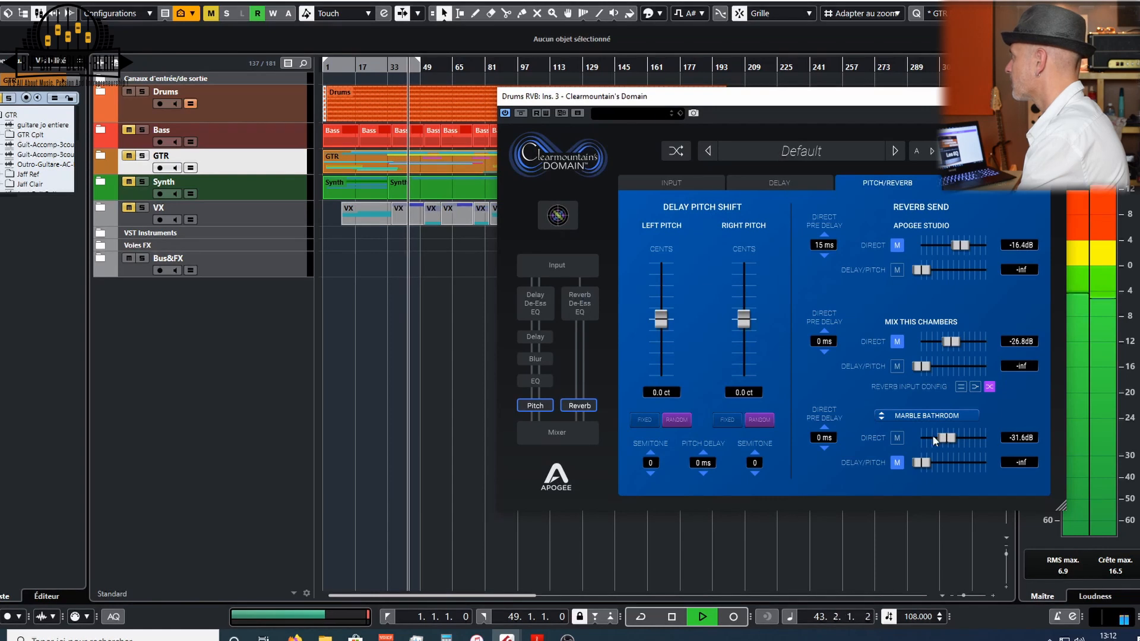
- Switch the third reverb to Roscoe Chamber 1 and set its direct send to about -31.6 dB
left_click_drag(946, 437, 939, 439)
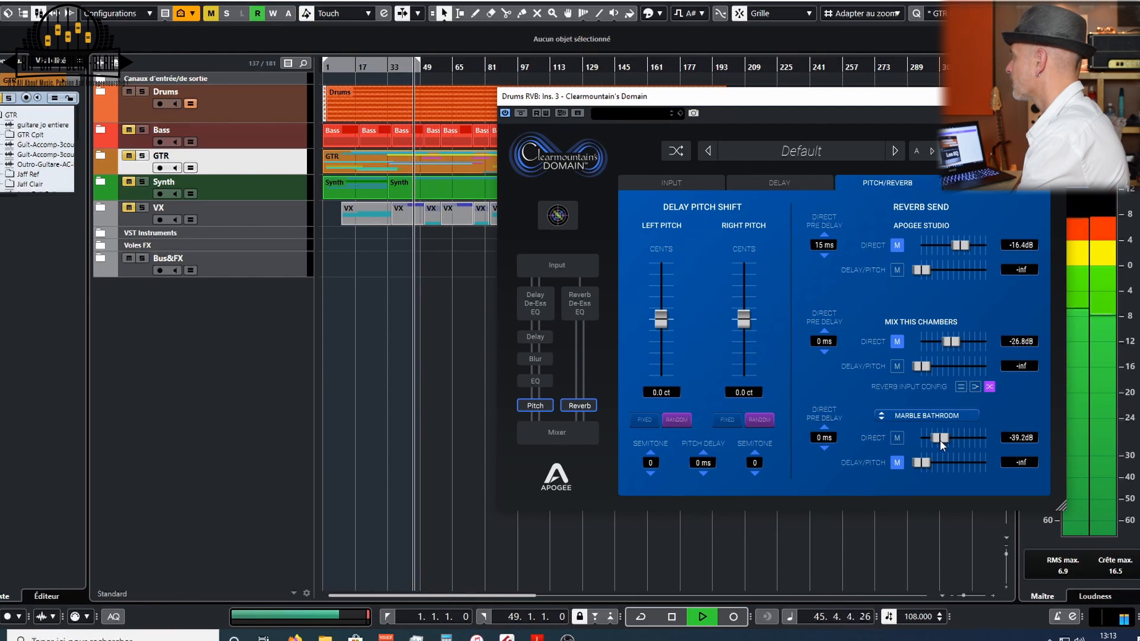
left_click(926, 416)
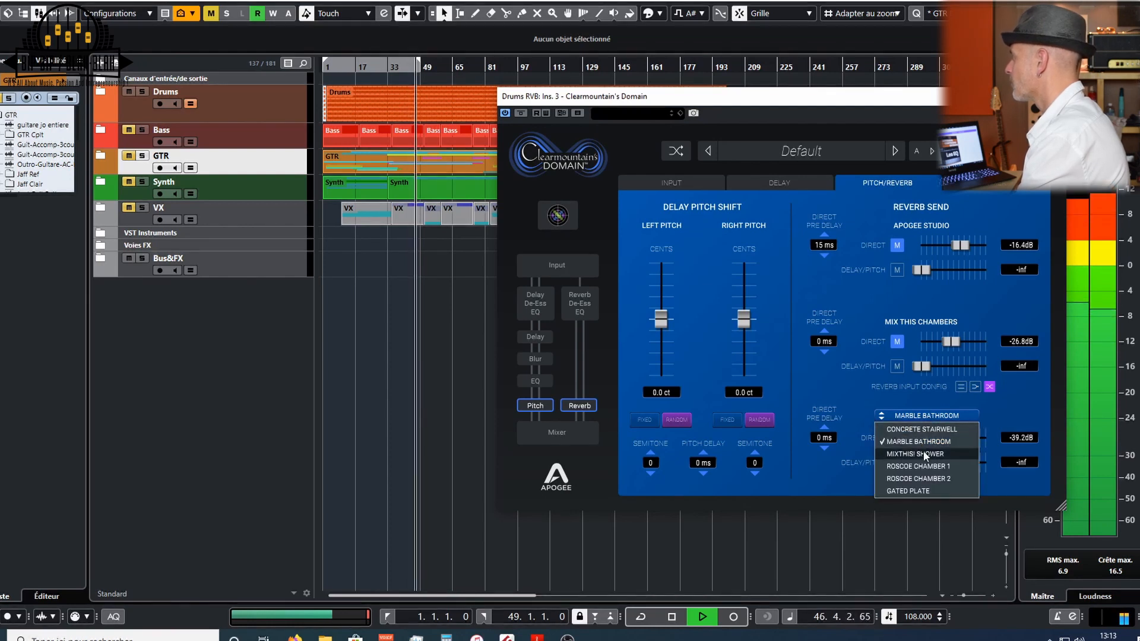
left_click(923, 466)
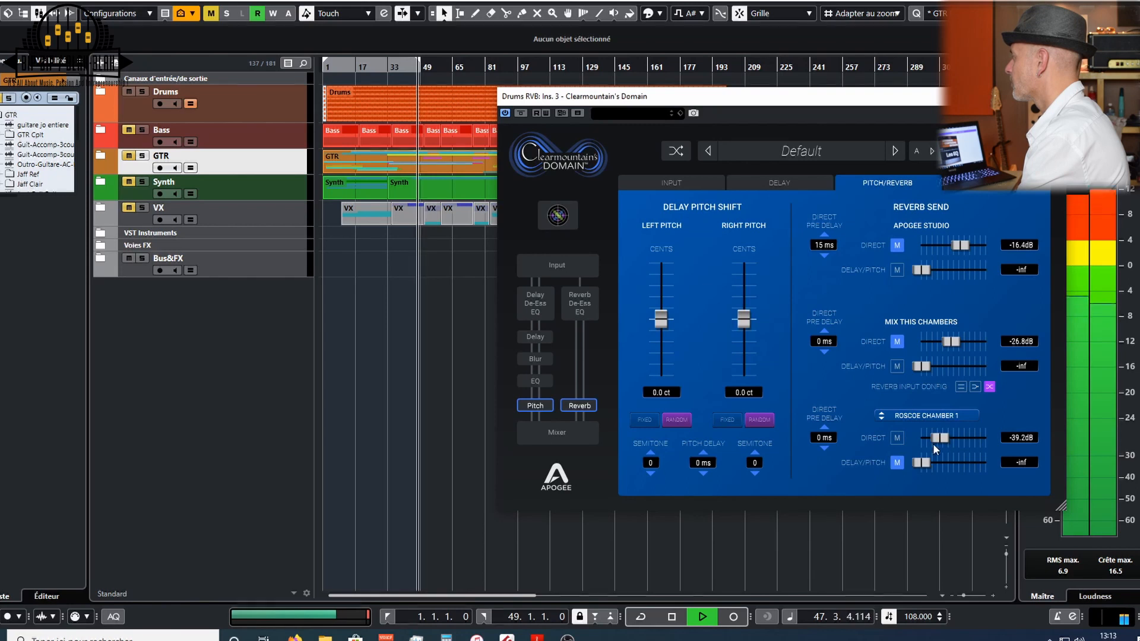
left_click_drag(945, 436, 946, 437)
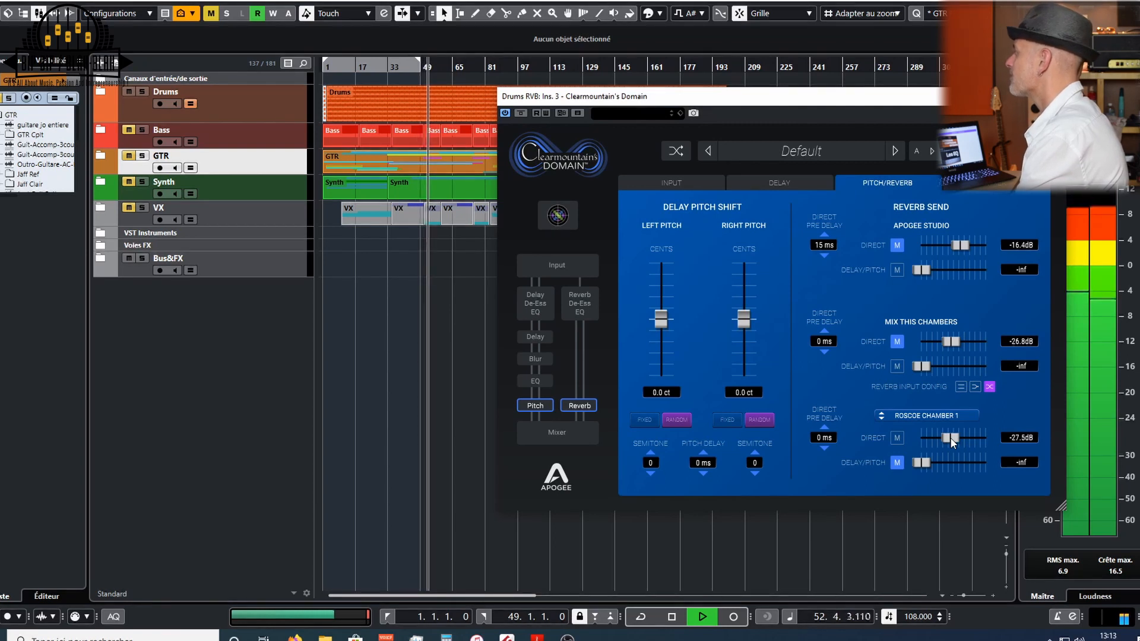
left_click_drag(946, 440, 946, 440)
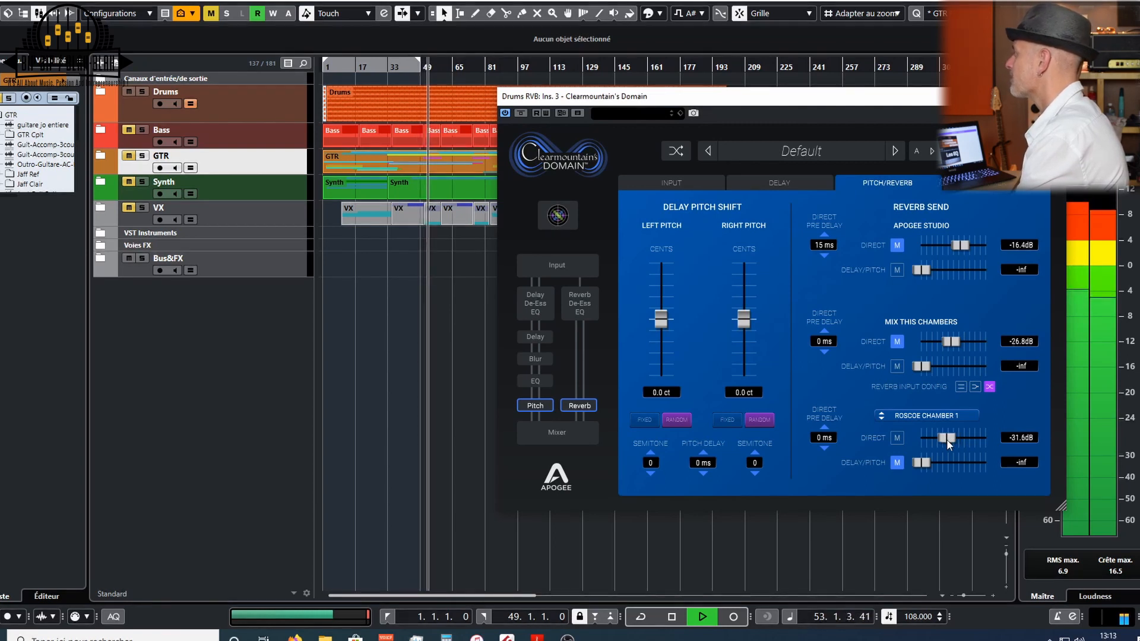
- Switch the third reverb to Roscoe Chamber 2 and raise its direct send to about -27.5 dB
left_click(931, 415)
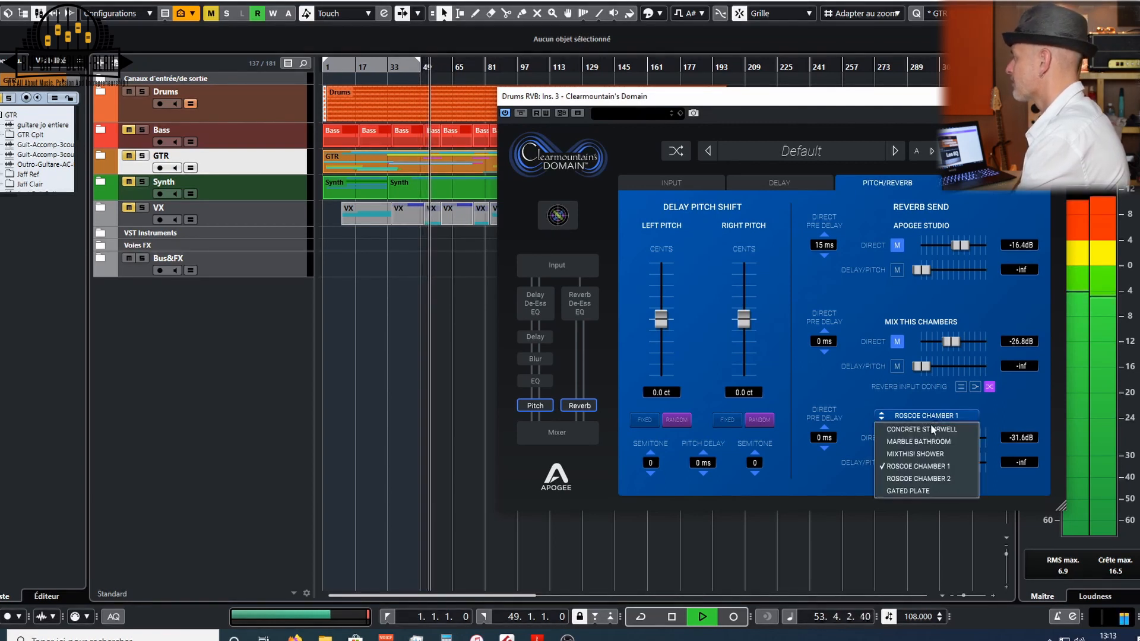
left_click(929, 476)
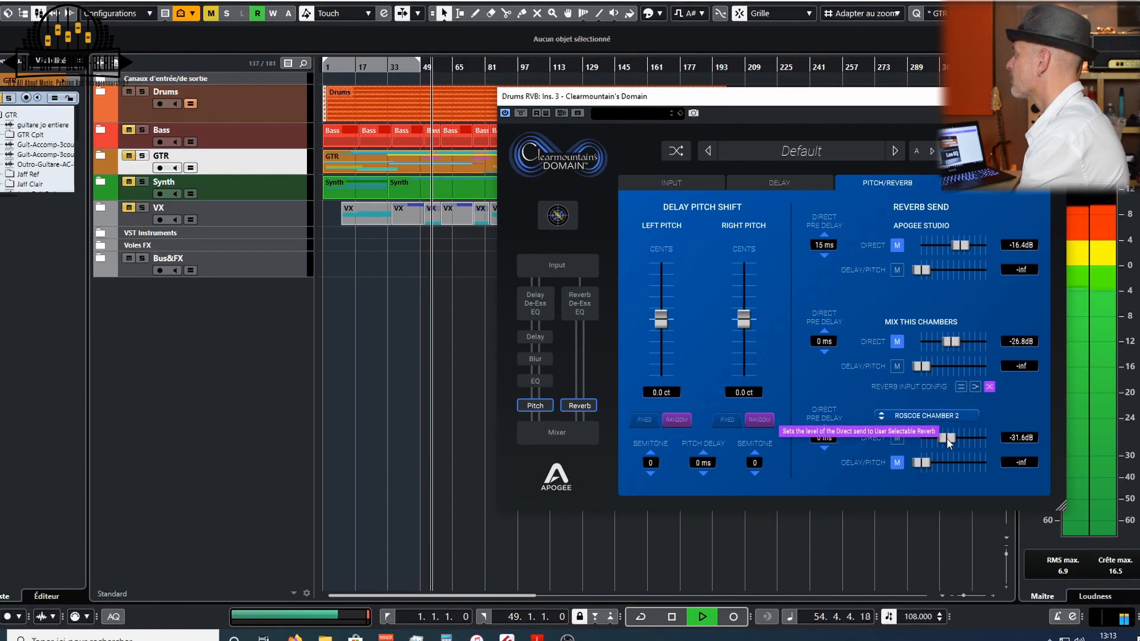
left_click_drag(946, 438, 949, 438)
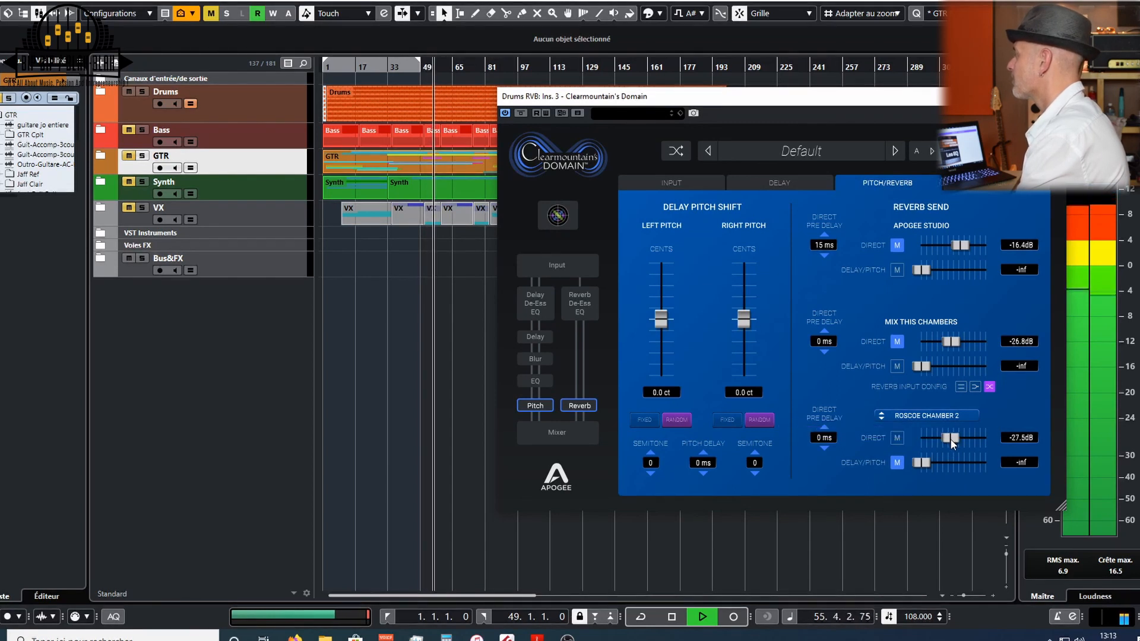
- Switch the third reverb to Roscoe Chamber 1, then to Gated Plate, and stop playback
left_click(936, 415)
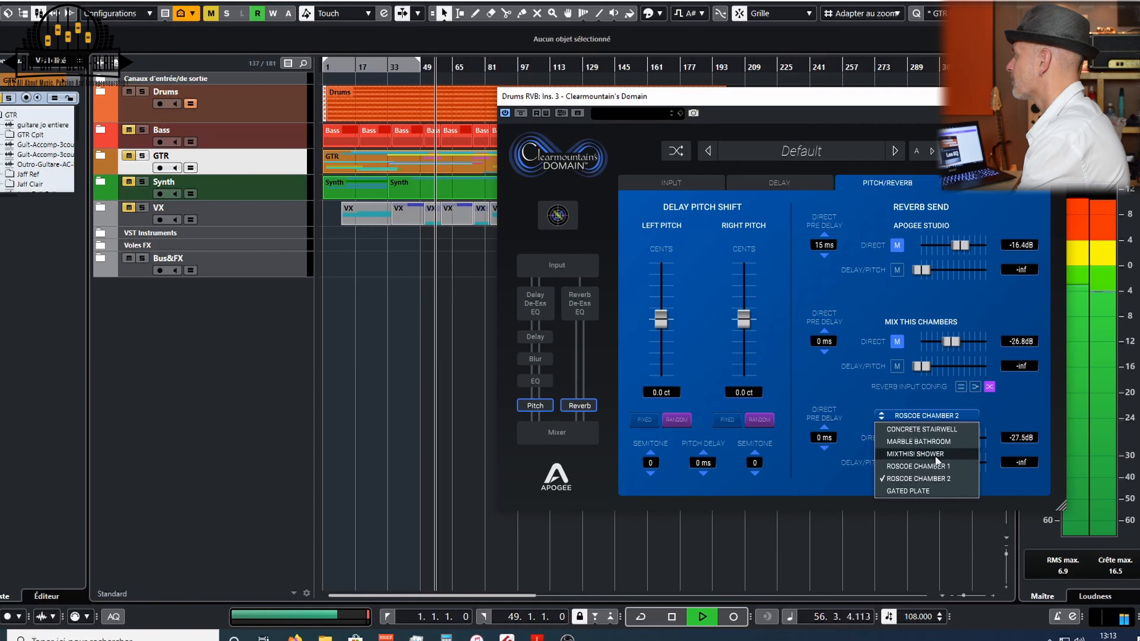
left_click(932, 466)
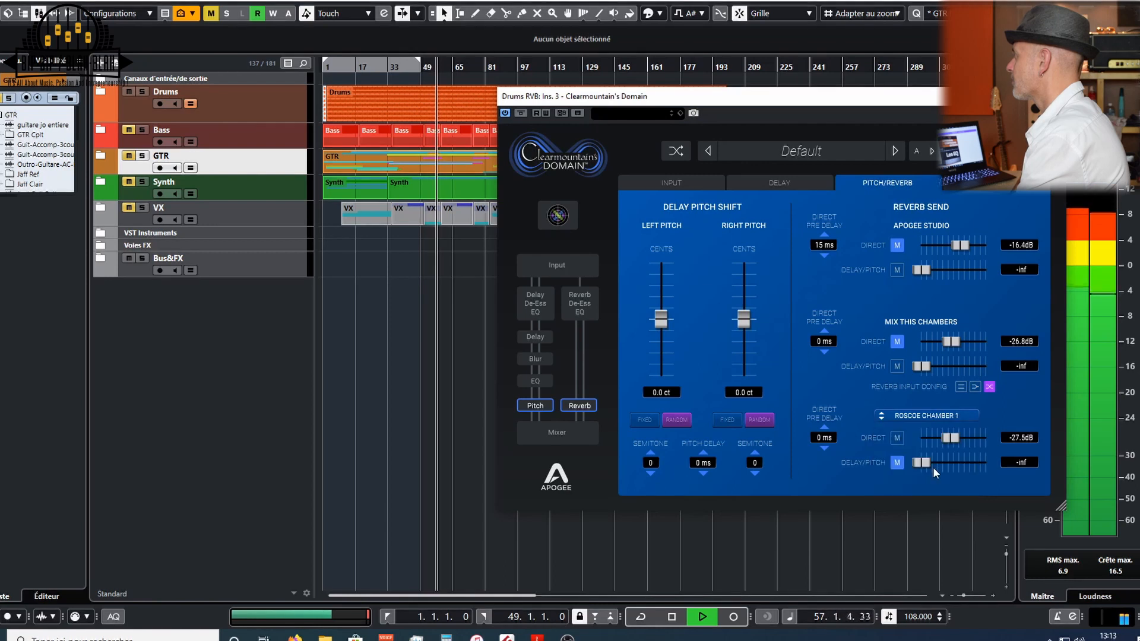
left_click(947, 417)
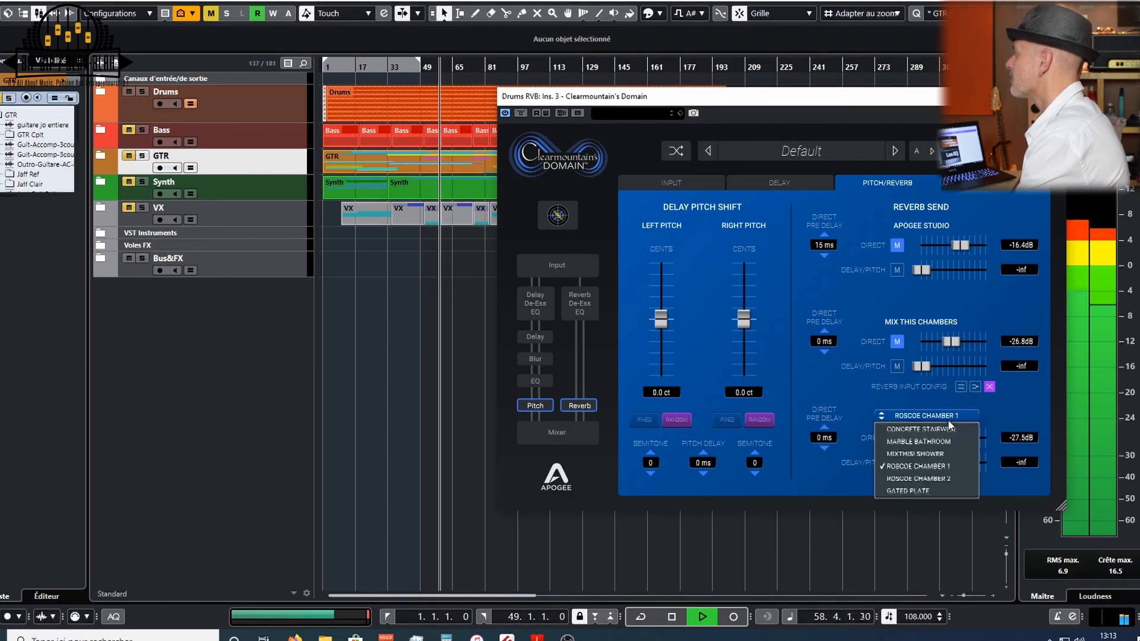
left_click(938, 490)
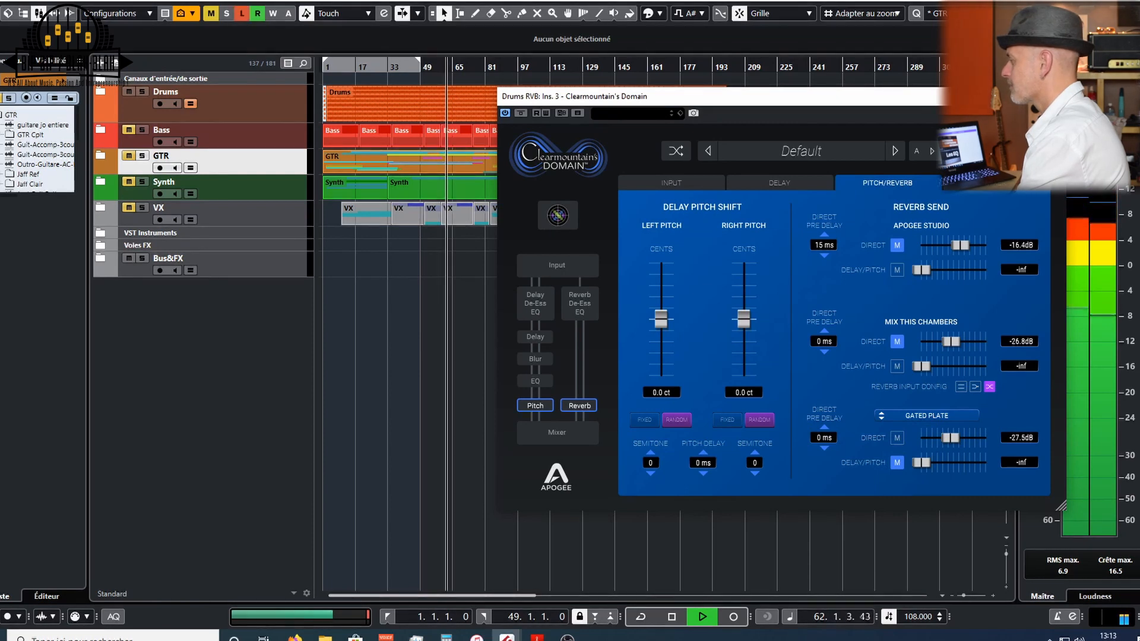
key("space")
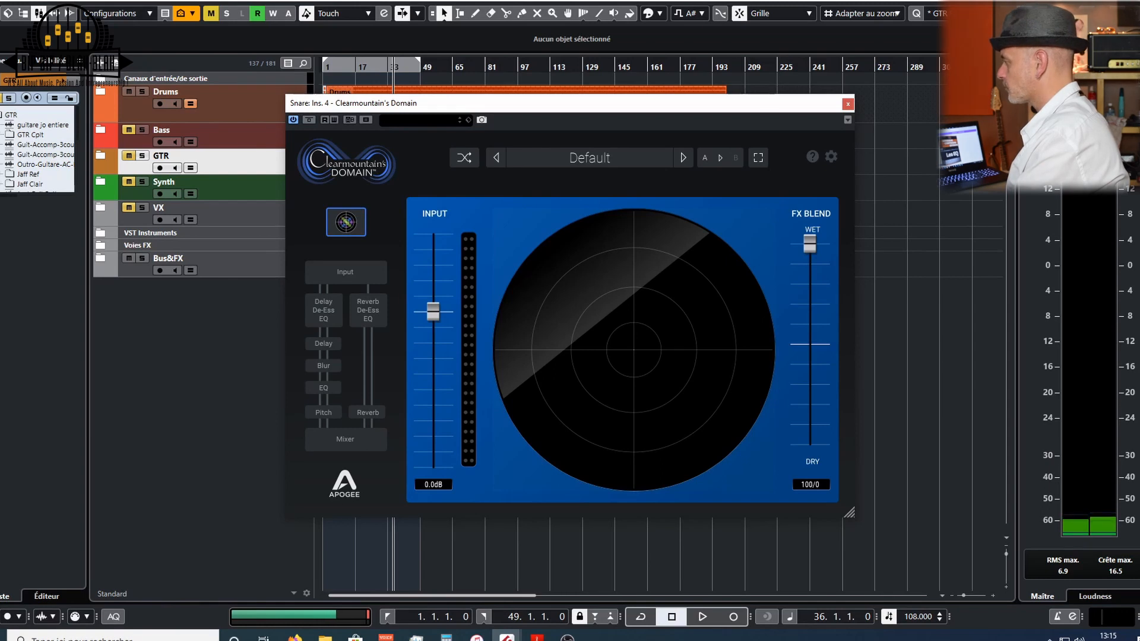
- Bypass the Domain plugin on the Snare insert and audition the song by starting and stopping playback twice
left_click(310, 121)
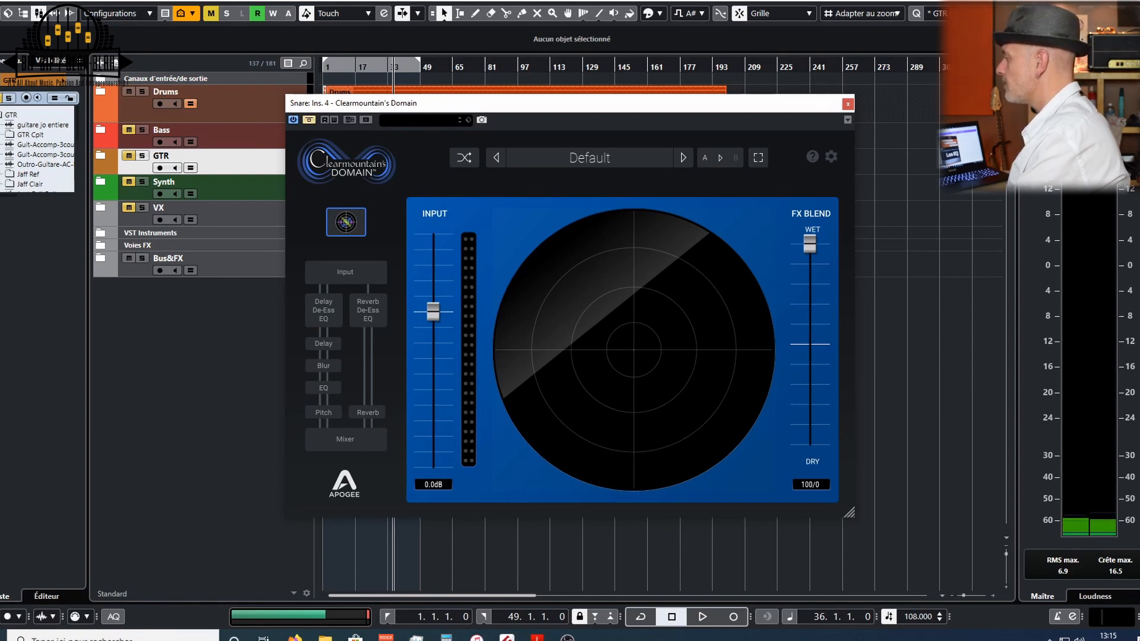
key("space")
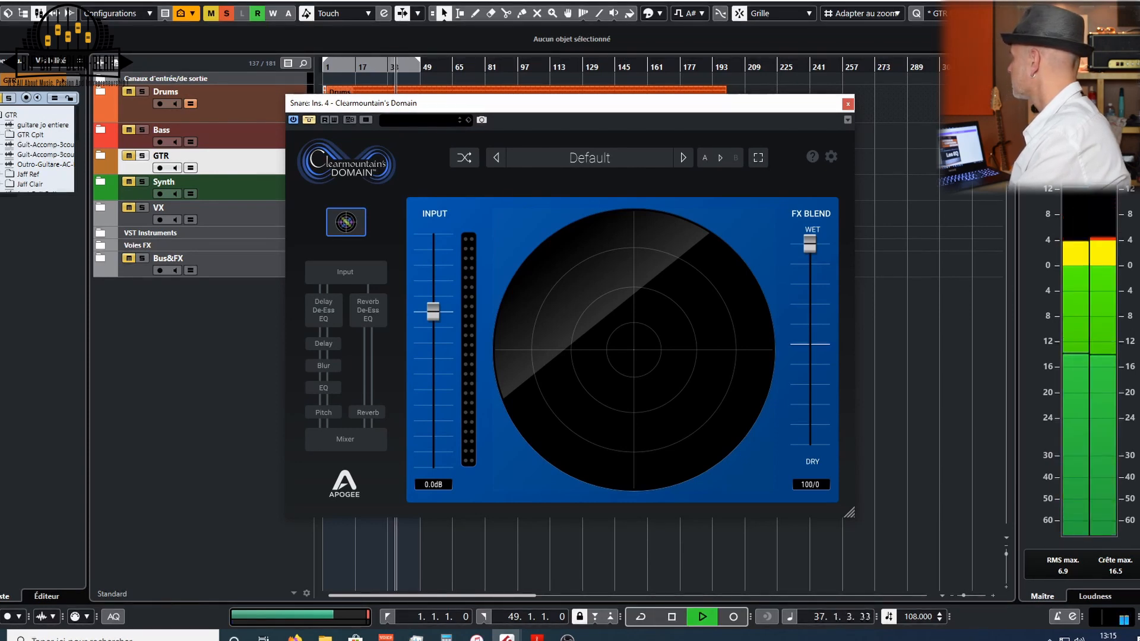
key("space")
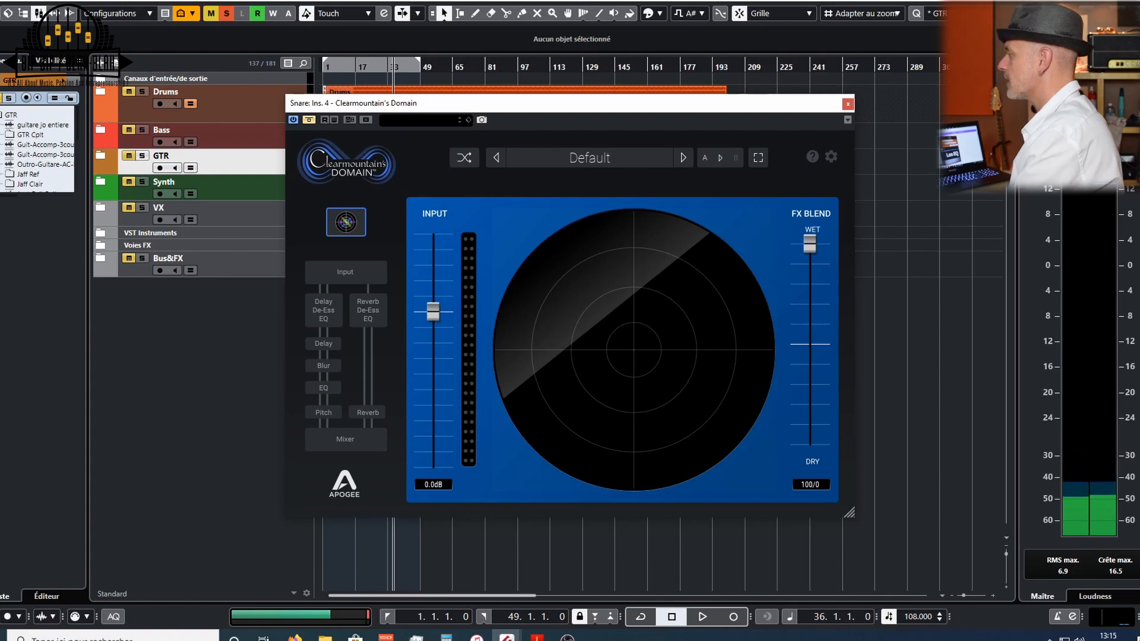
key("space")
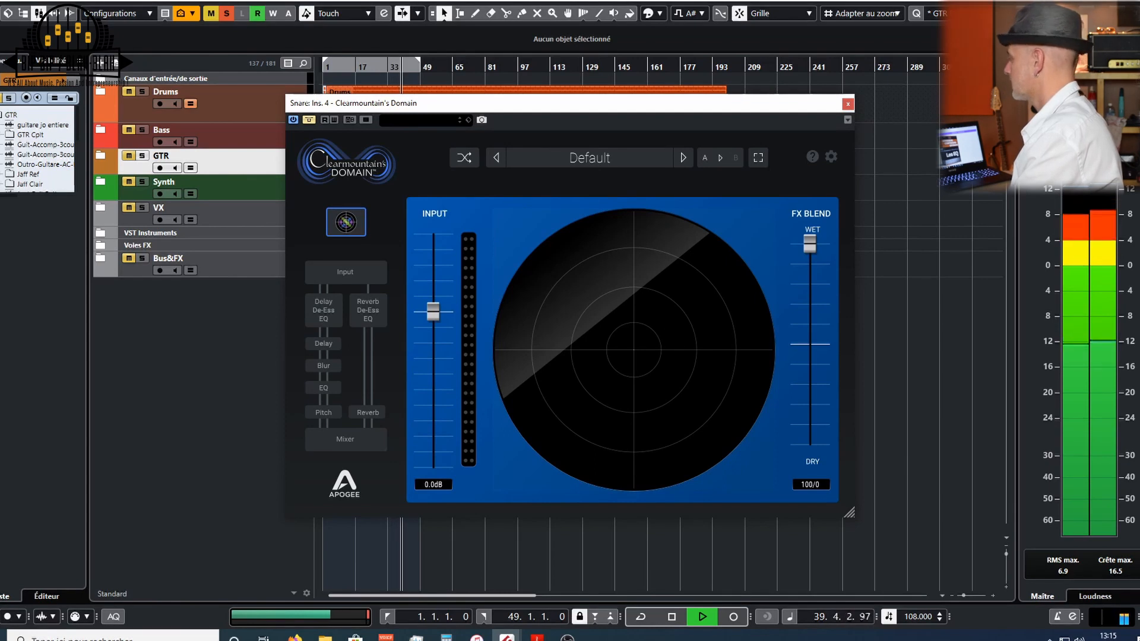
key("space")
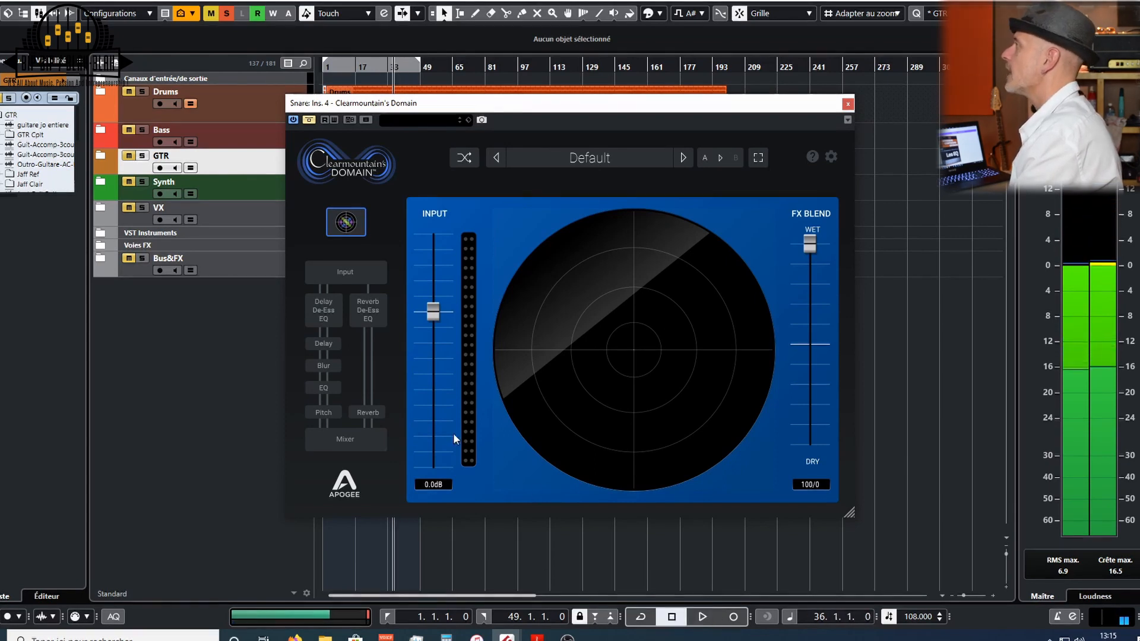
- Re-enable the Domain plugin on the Snare insert and load the Born in the USA Snare preset
left_click(311, 120)
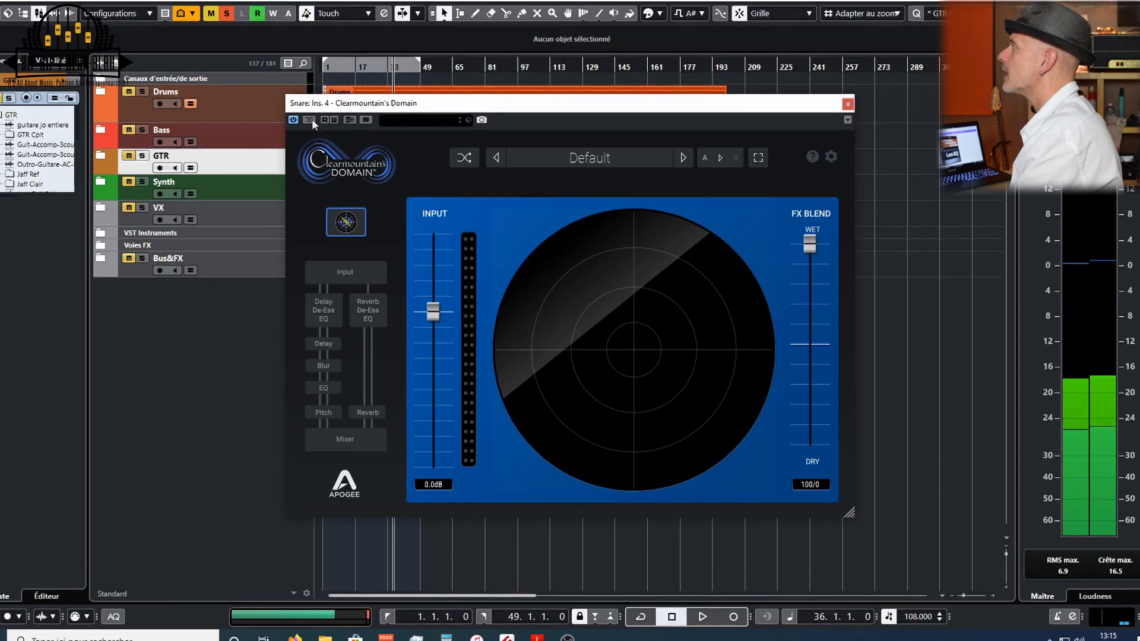
left_click(565, 155)
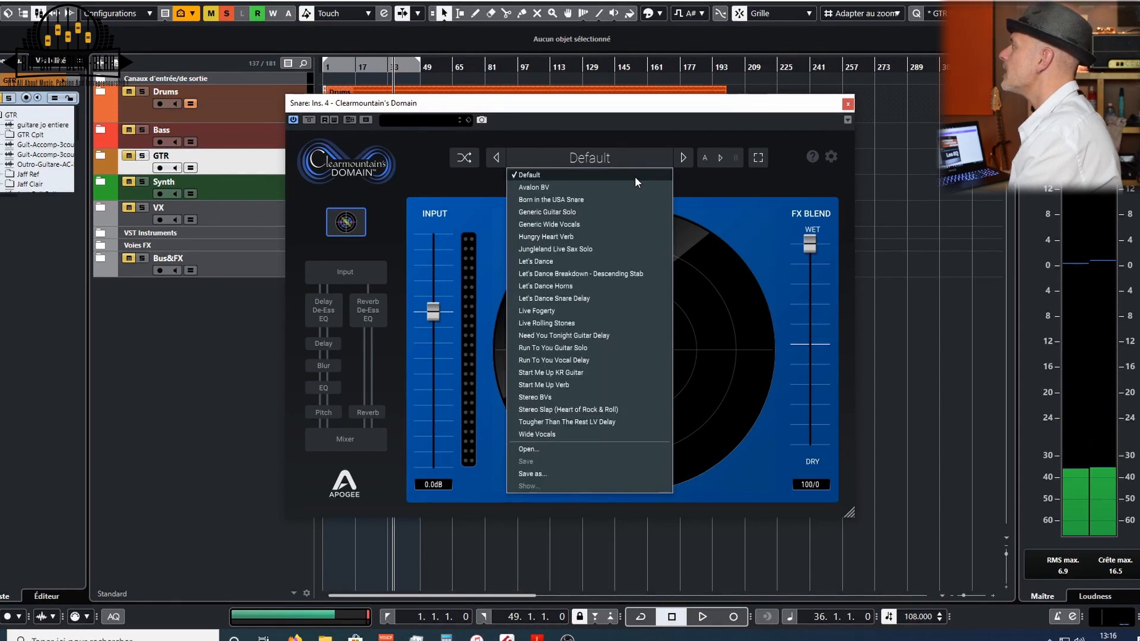
left_click(617, 202)
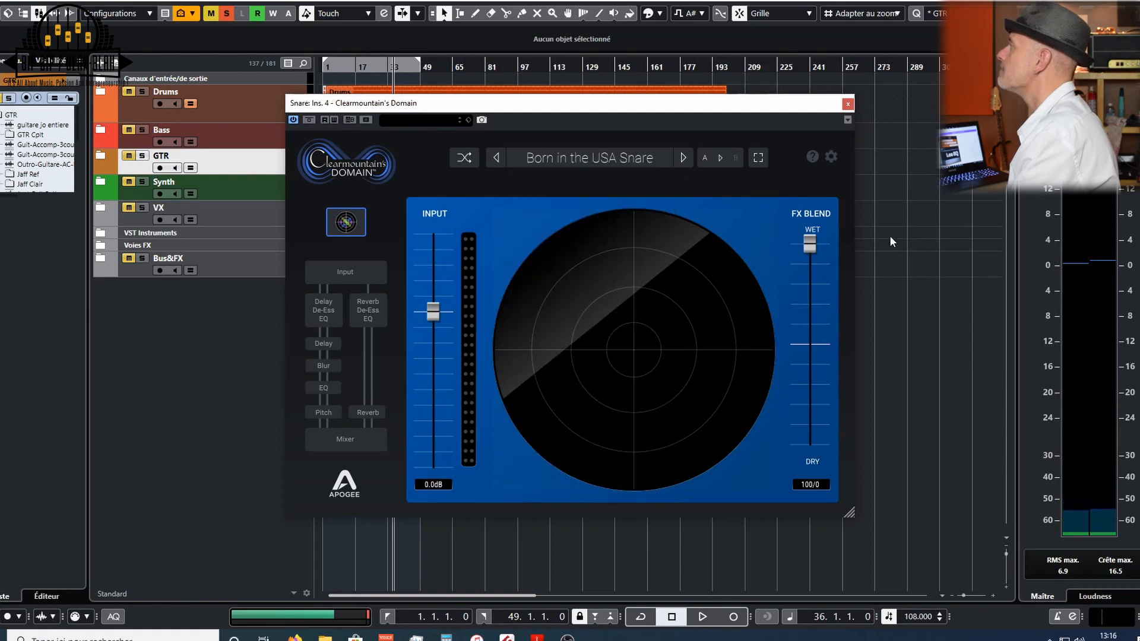
- Audition the preset while adjusting the FX blend, settling at 16/84
key("space")
left_click_drag(811, 248, 803, 415)
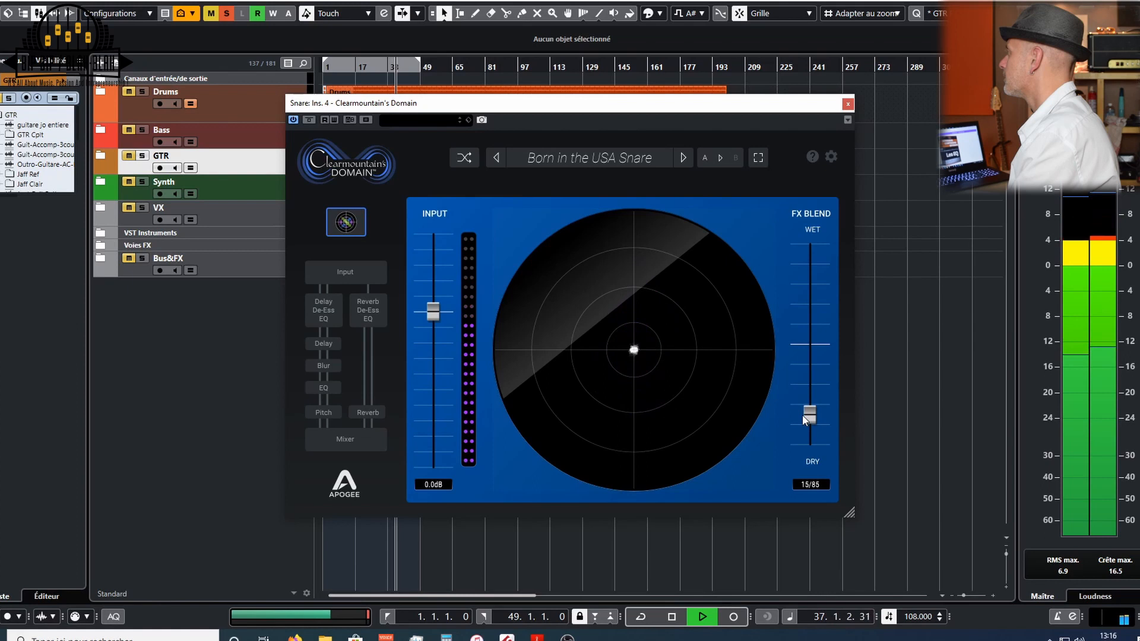
left_click_drag(803, 415, 804, 409)
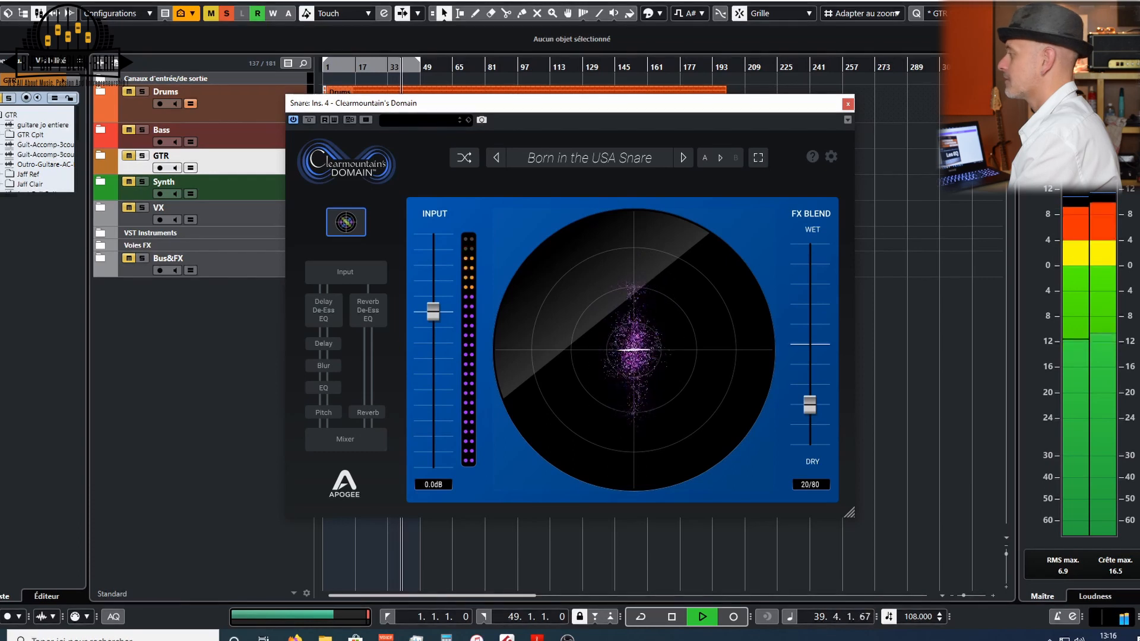
key("space")
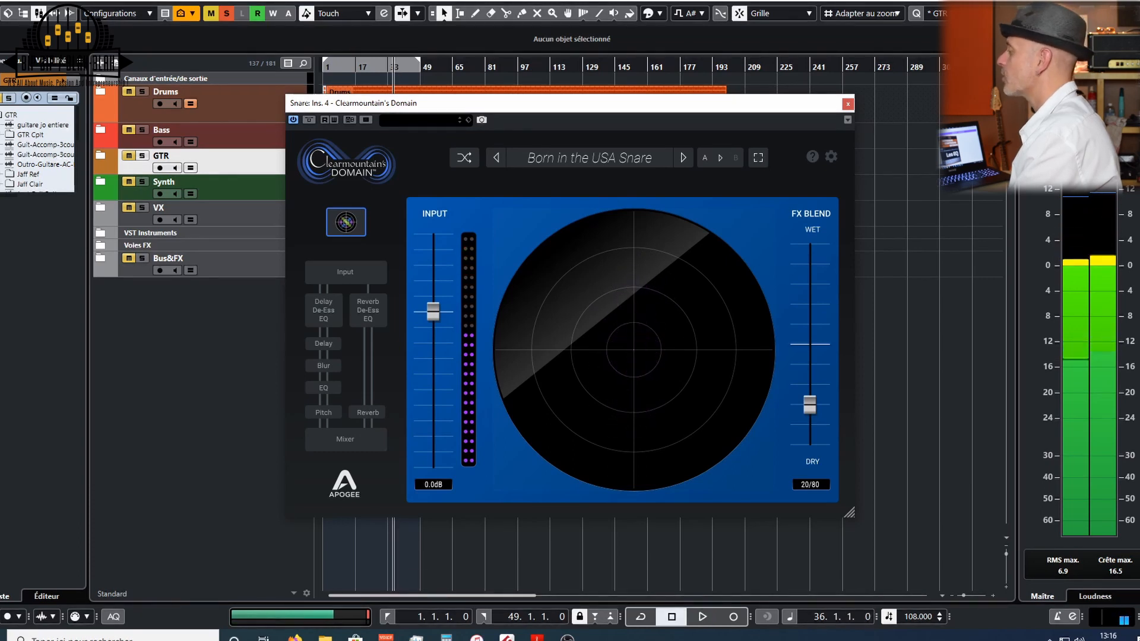
key("space")
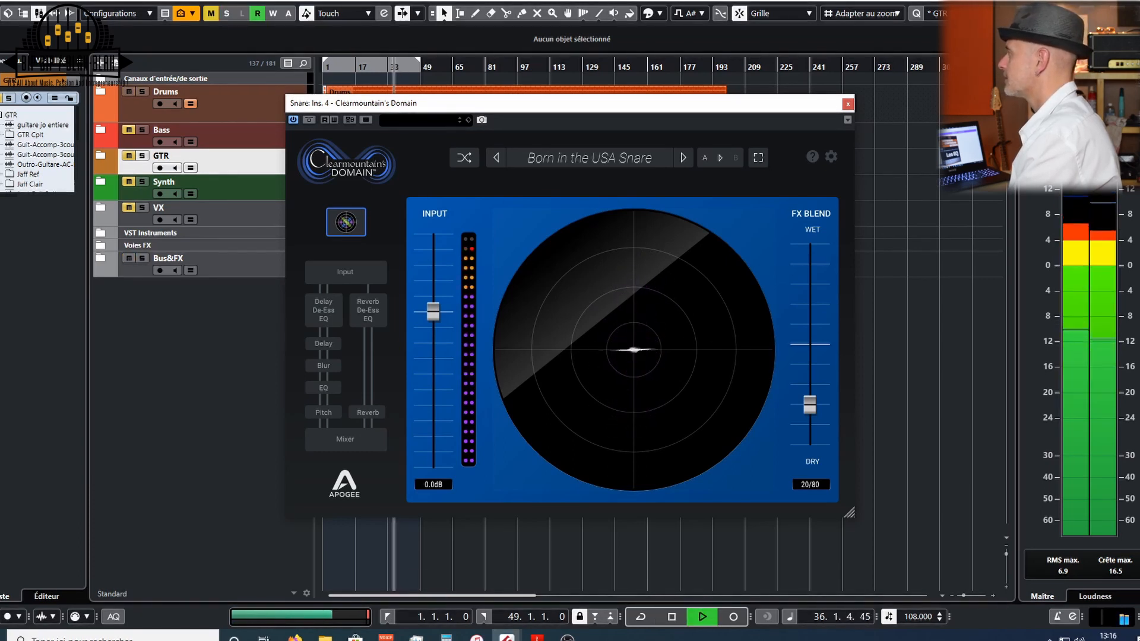
left_click_drag(809, 405, 810, 417)
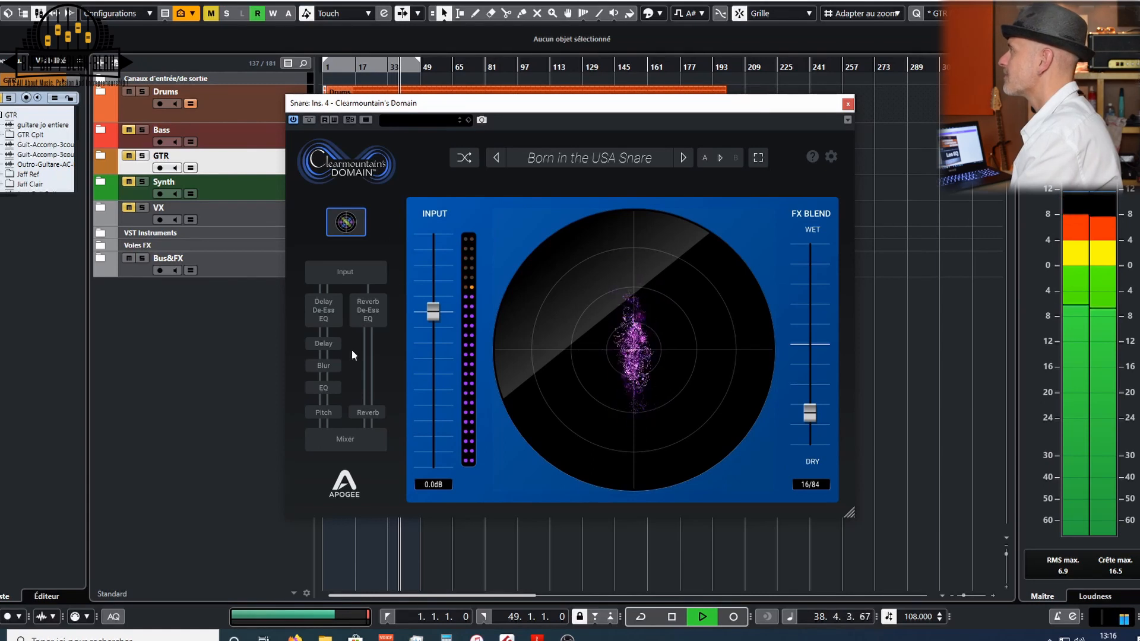
- Browse the preset's reverb, input and delay module pages
left_click(365, 410)
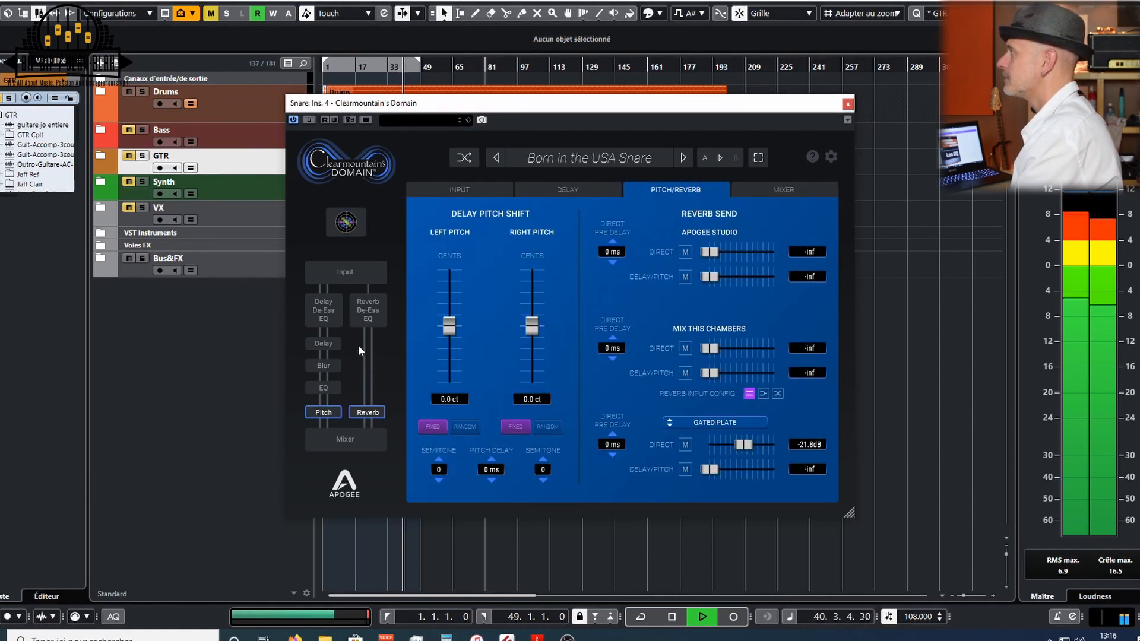
left_click(329, 312)
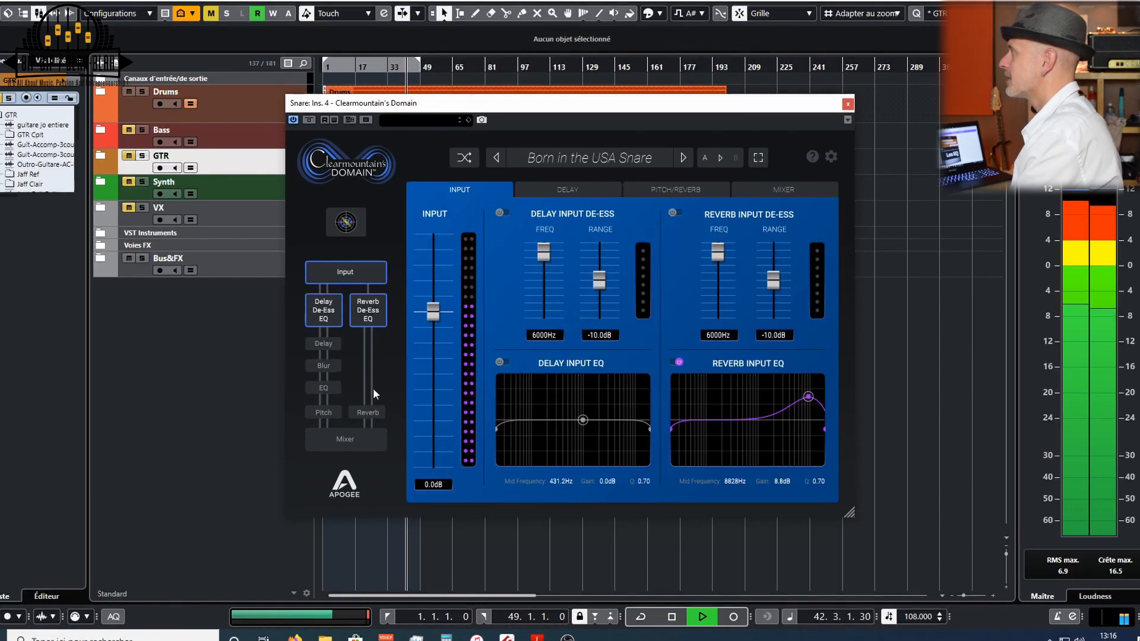
left_click(314, 343)
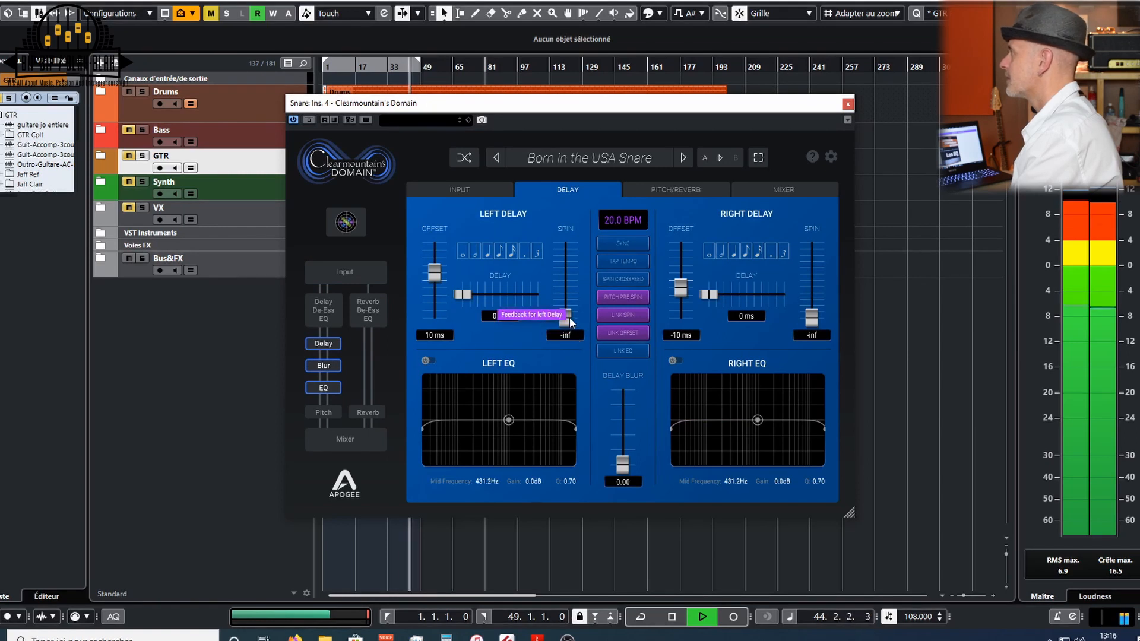
mouse_move(569, 317)
left_mouse_down()
mouse_move(569, 308)
mouse_move(569, 319)
left_mouse_up()
left_click(703, 190)
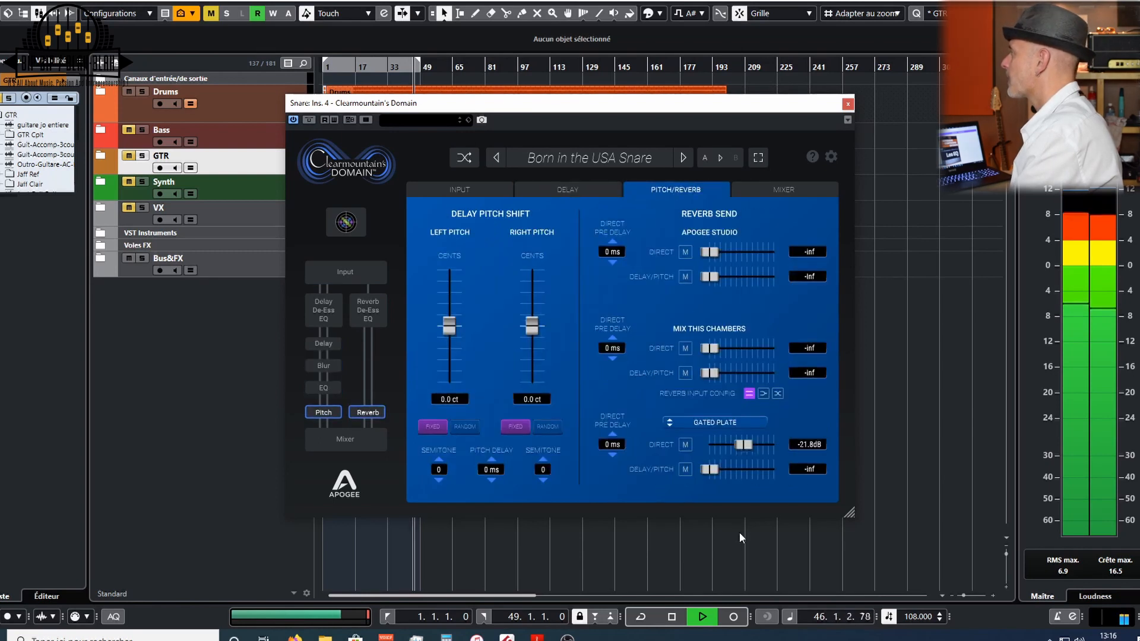
- Set the Gated Plate direct send to about -25.4 dB and its delay/pitch send to about -38.5 dB
key("space")
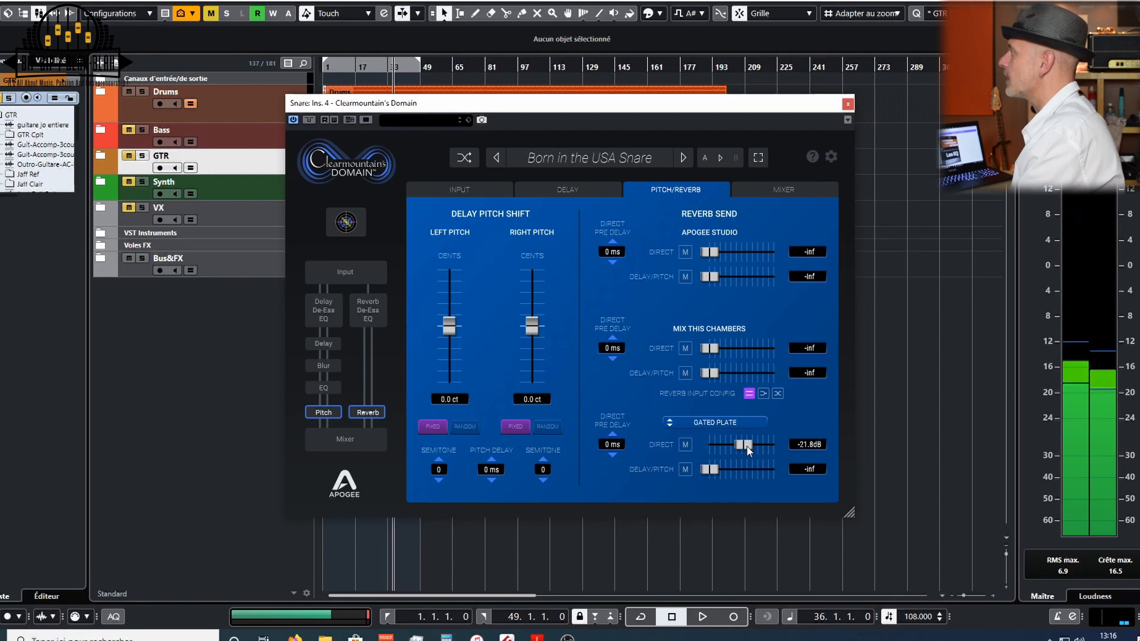
key("space")
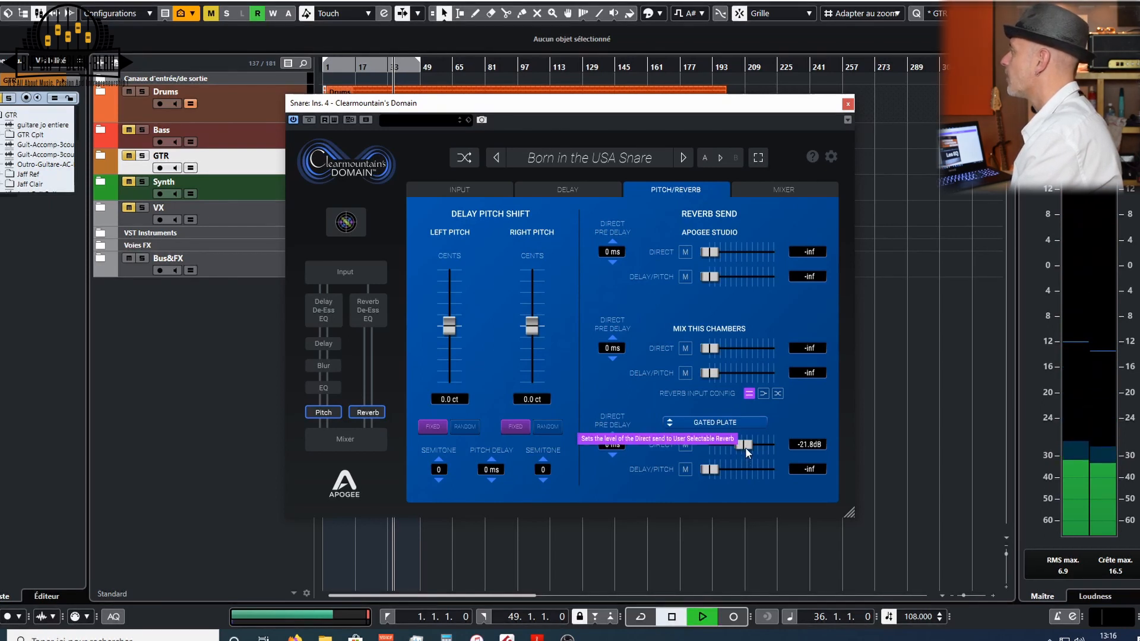
left_click_drag(746, 447, 729, 469)
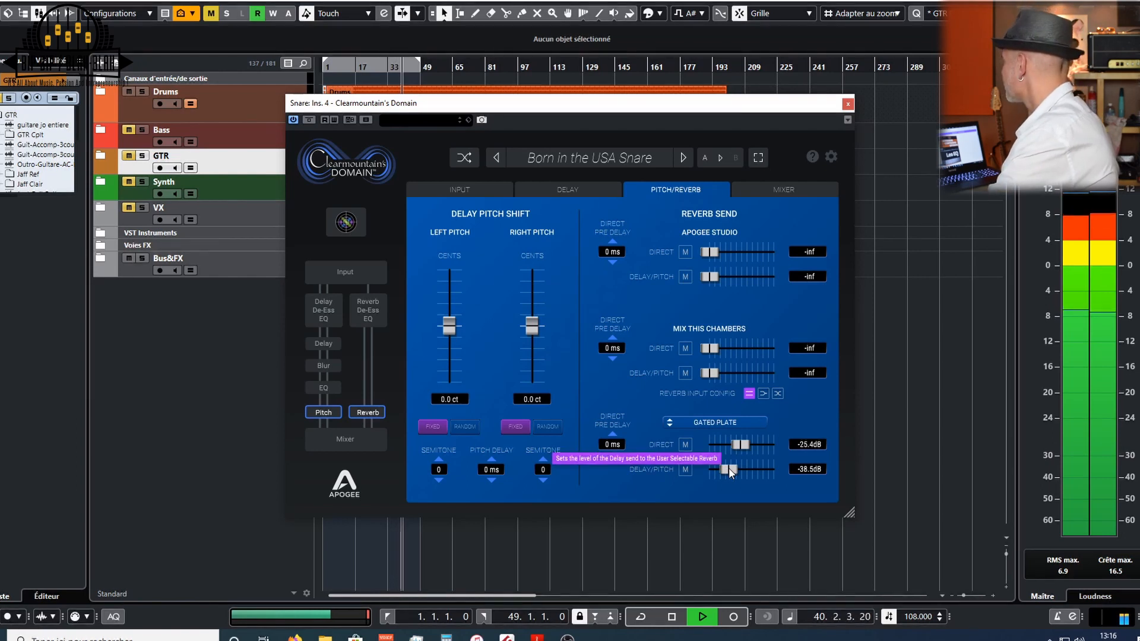
key("space")
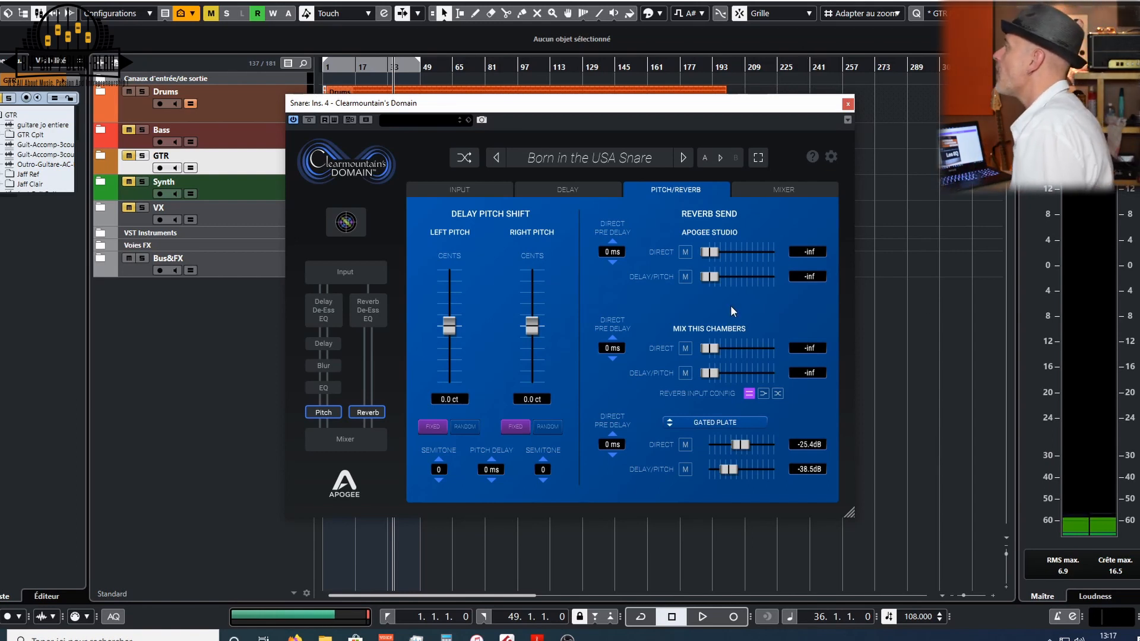
- Unmute the Delay channel in the mixer and start playback
left_click(777, 193)
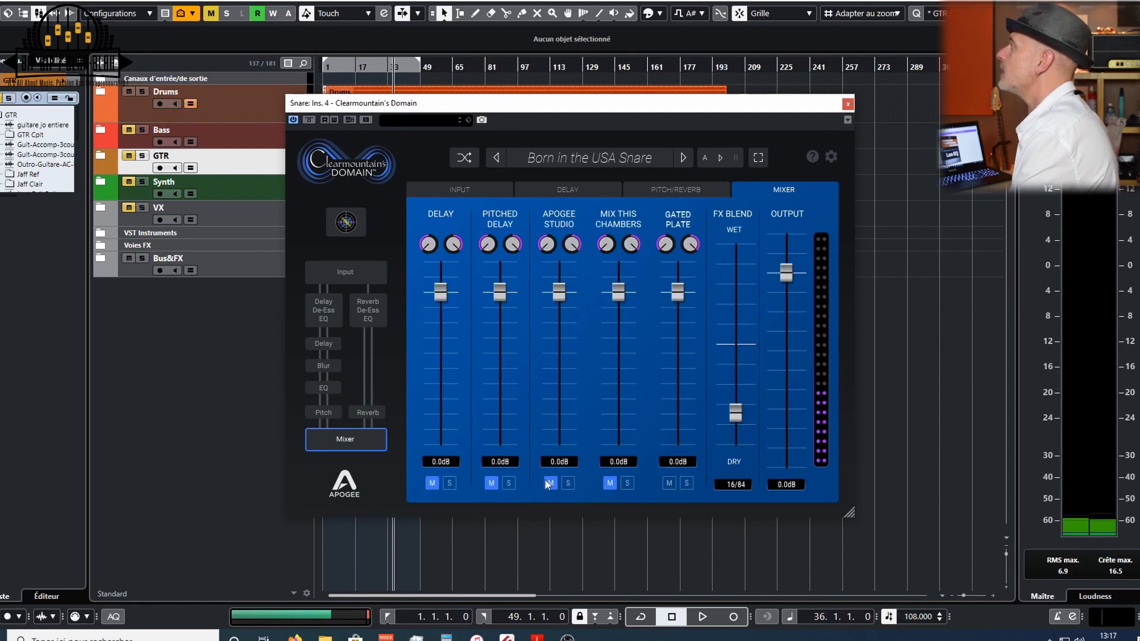
left_click(432, 482)
key("space")
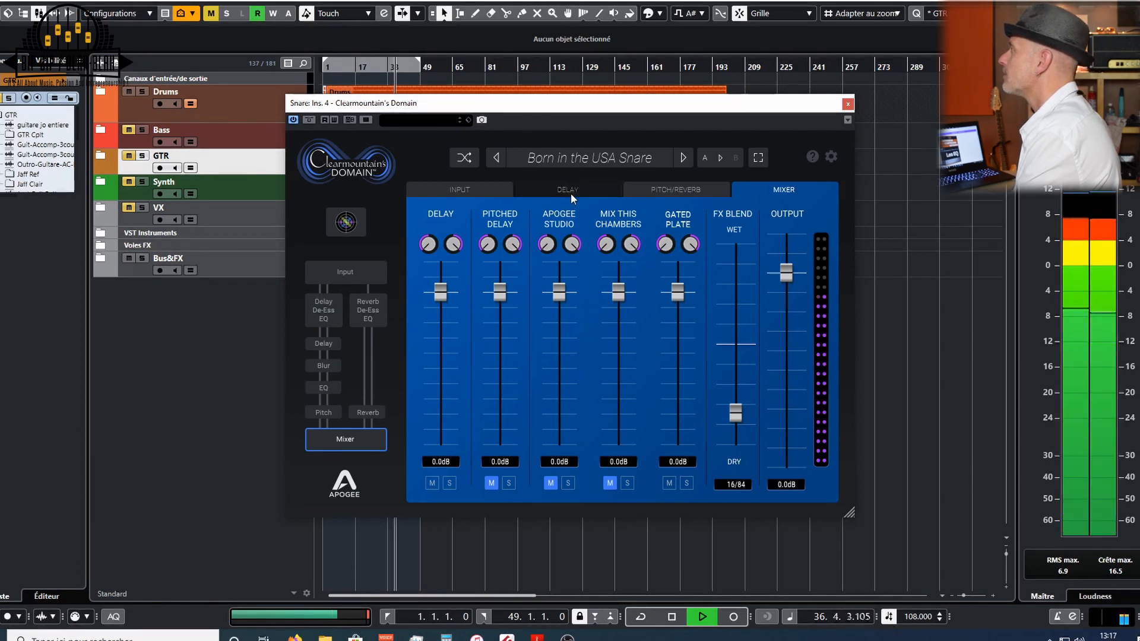
- Sync the delay to the project tempo and raise the delay blur to about 5.41
left_click(571, 194)
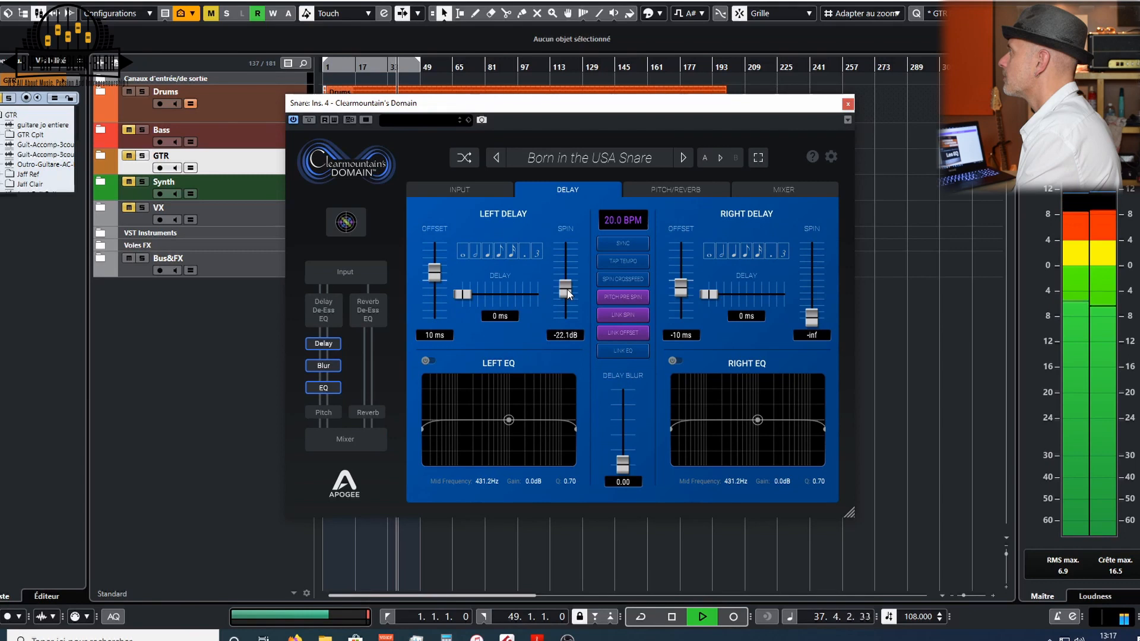
left_click(605, 244)
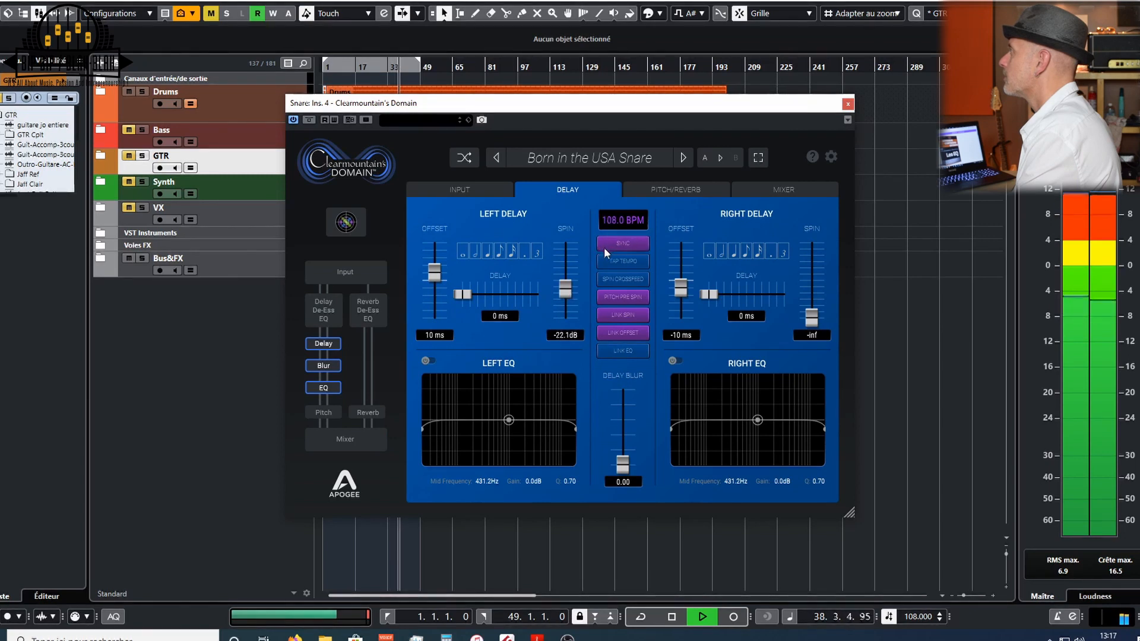
left_click_drag(567, 298, 568, 299)
left_click_drag(628, 466, 626, 433)
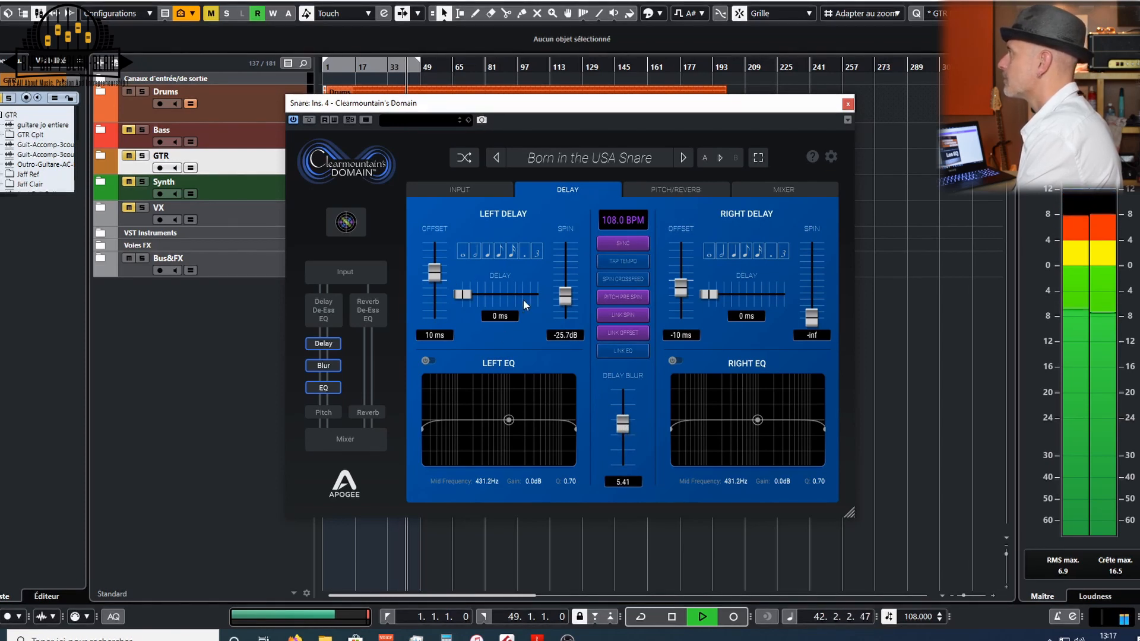
- Set the left delay to about 40 ms and the right to about 221 ms, with spins at -21.5 dB and -26.6 dB
left_click_drag(455, 291, 486, 293)
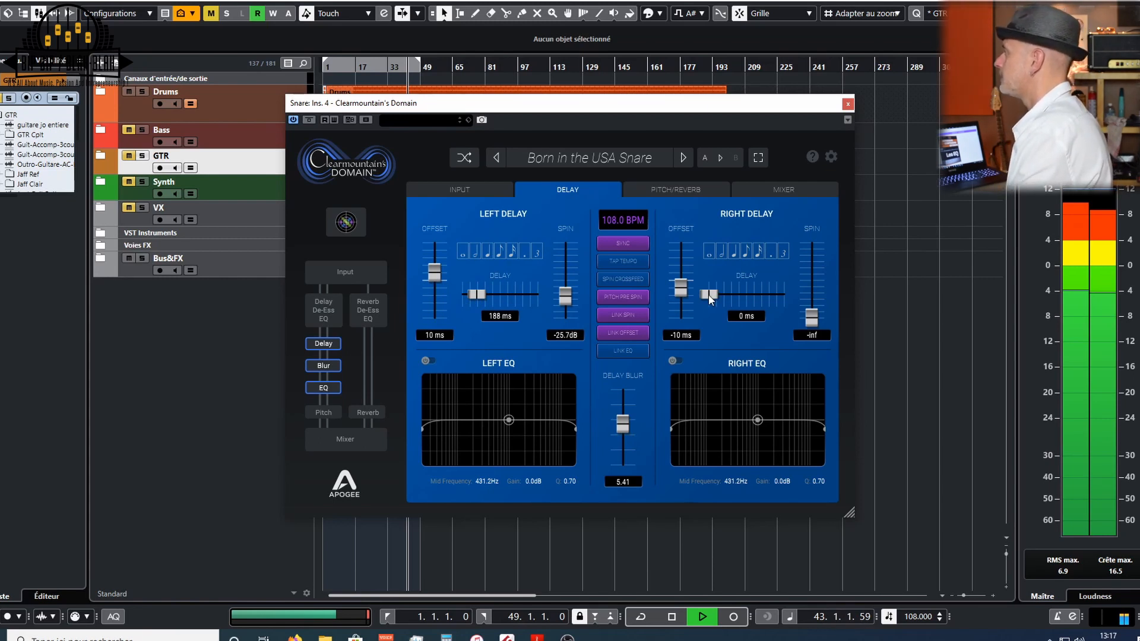
left_click_drag(707, 294, 726, 295)
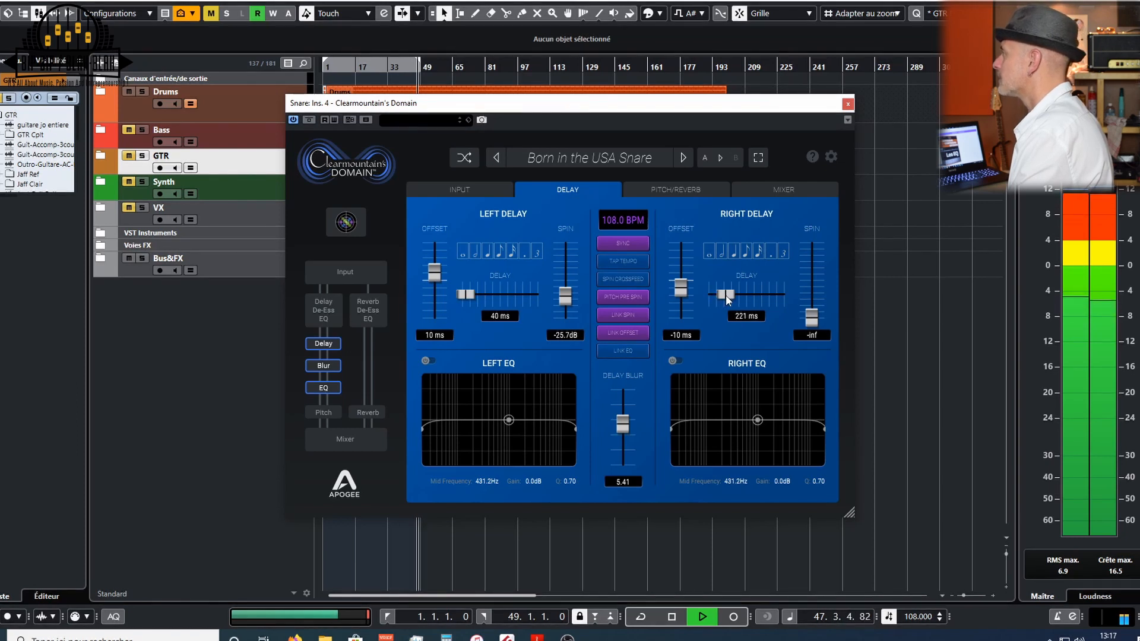
left_click_drag(816, 313, 816, 305)
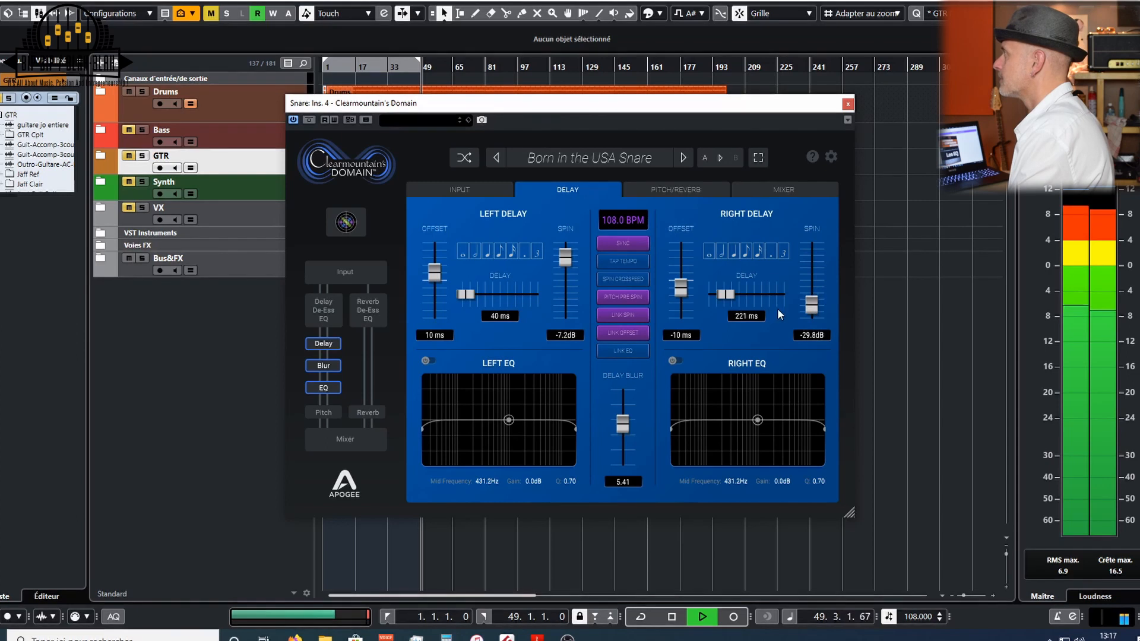
left_click(629, 315)
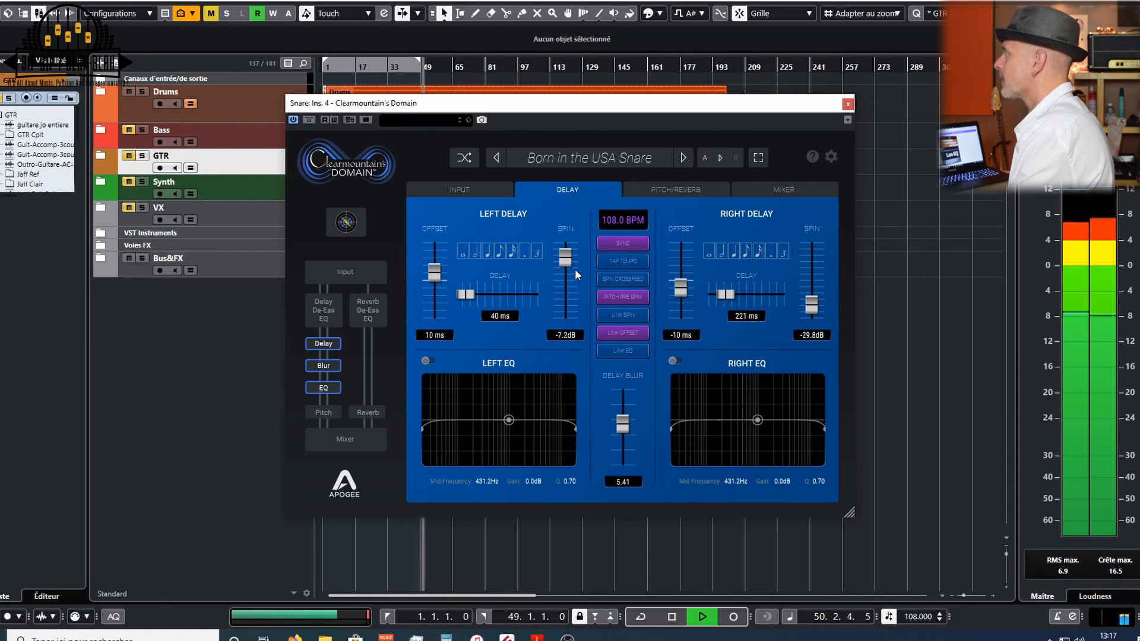
left_click_drag(566, 261, 569, 285)
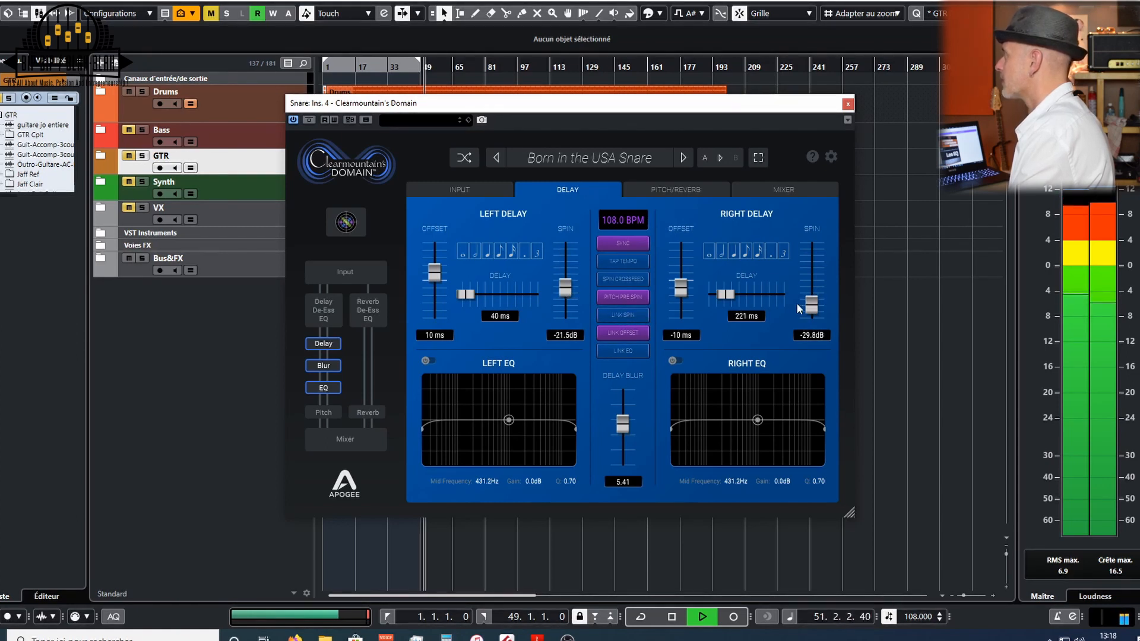
left_click_drag(816, 304, 817, 298)
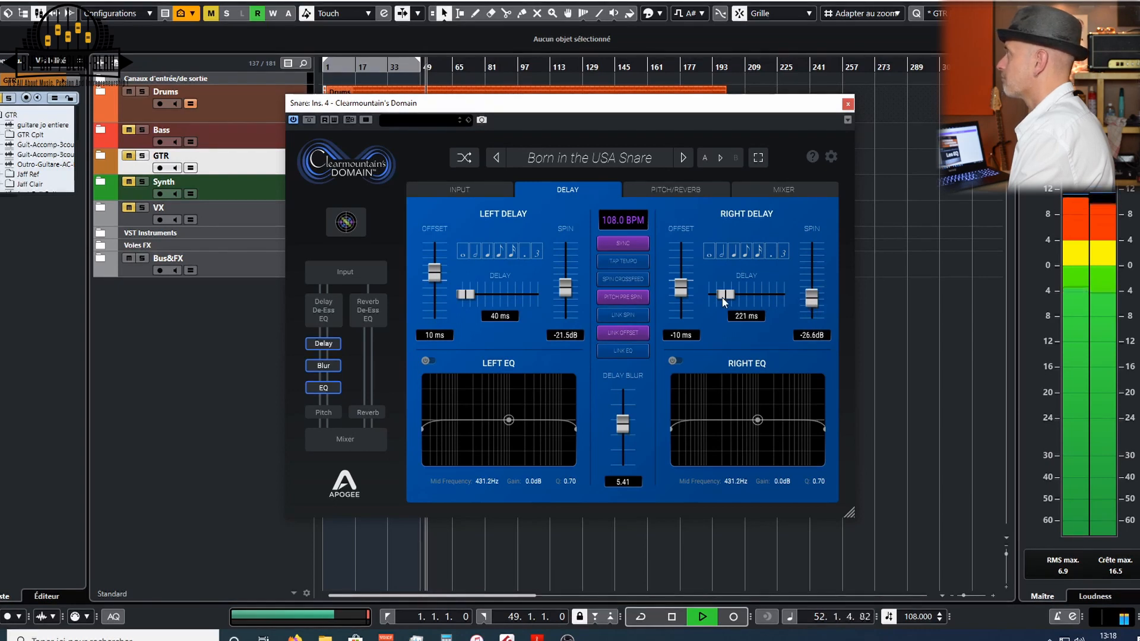
- Choose note values for both delays, giving about 148 ms on the left and 267 ms on the right
left_click_drag(725, 295, 731, 289)
left_click(733, 251)
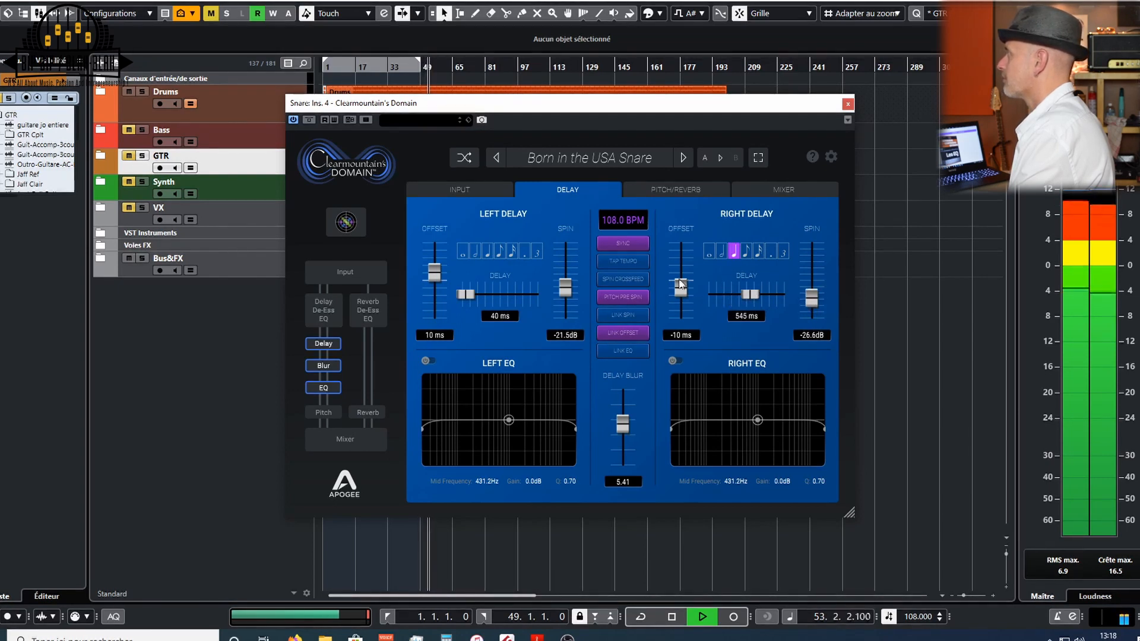
left_click(487, 251)
left_click_drag(507, 298, 490, 297)
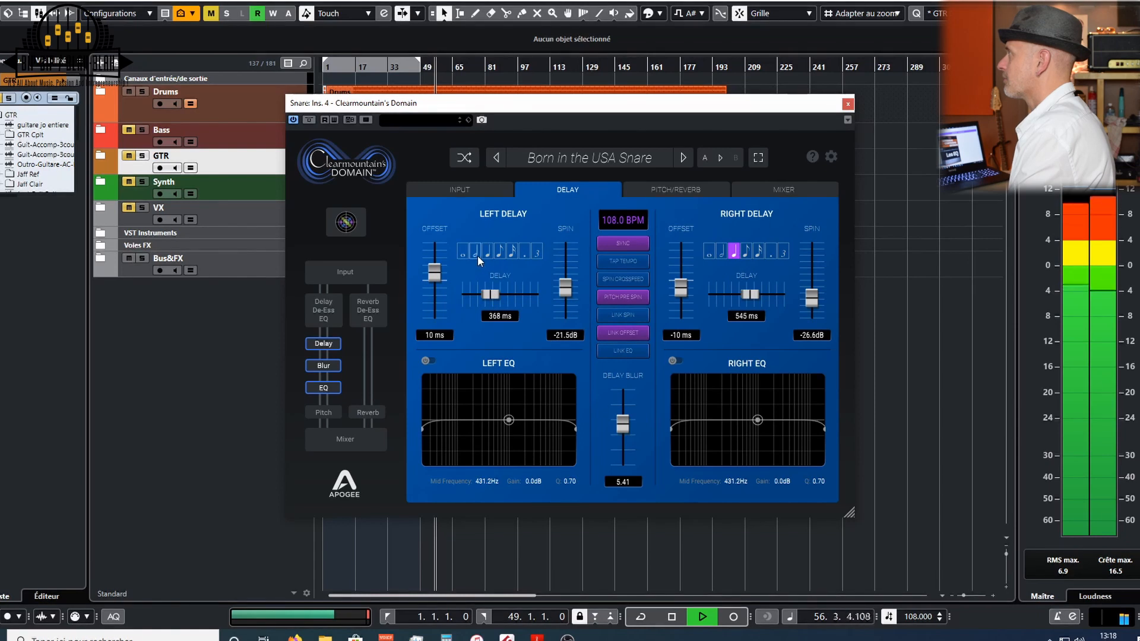
left_click(514, 254)
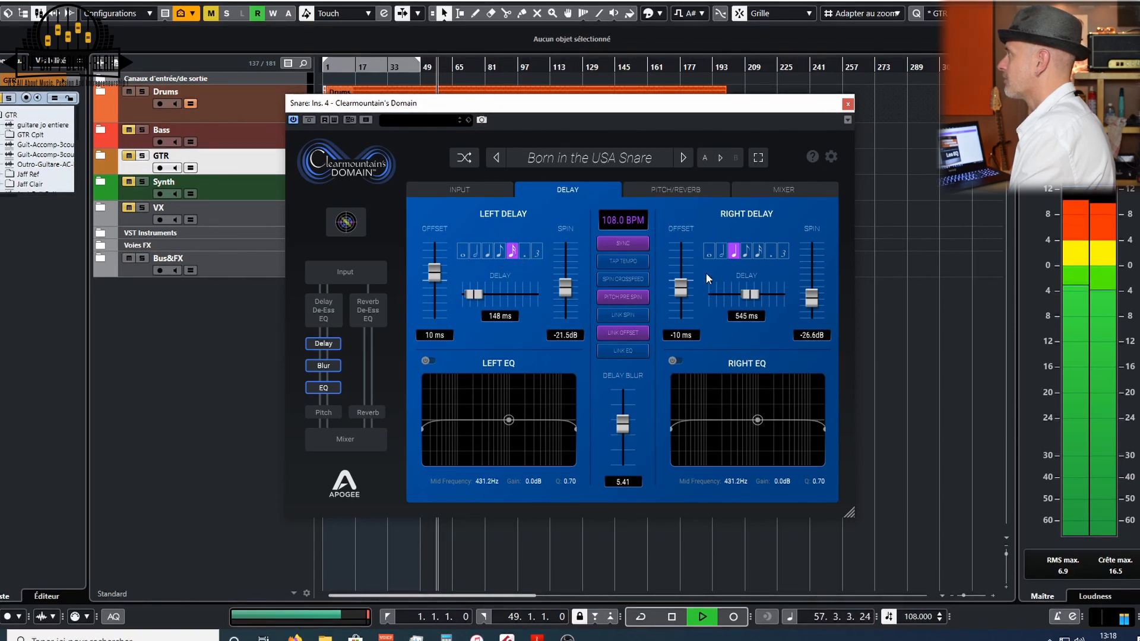
left_click(749, 255)
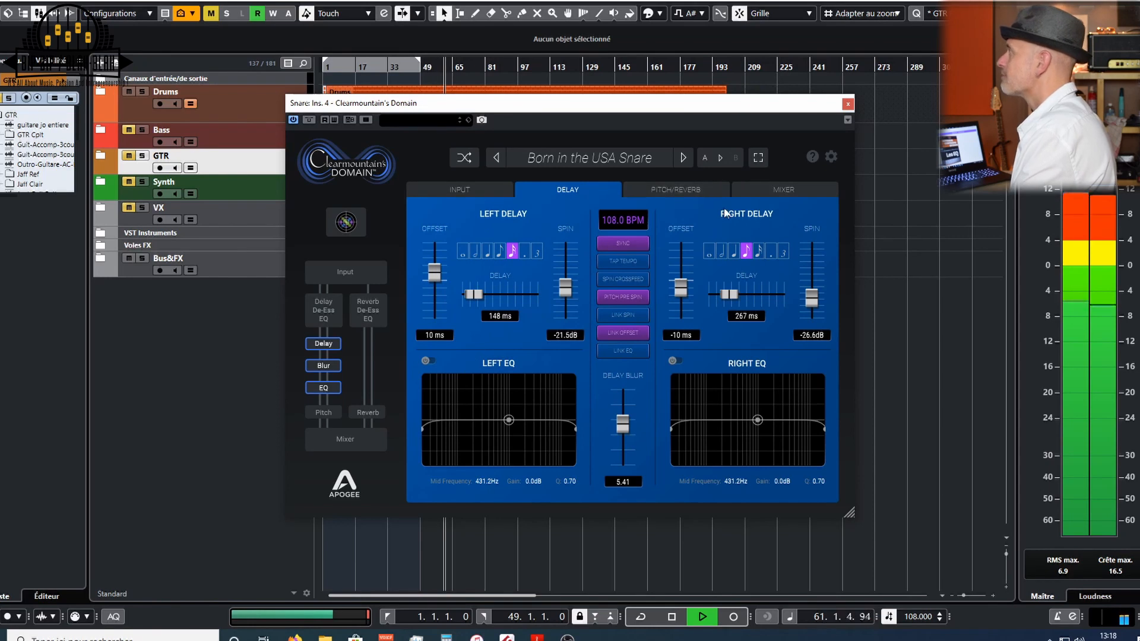
- Lower the Delay channel fader in the mixer to about -36.6 dB and stop playback
left_click(790, 190)
left_click_drag(440, 291, 440, 389)
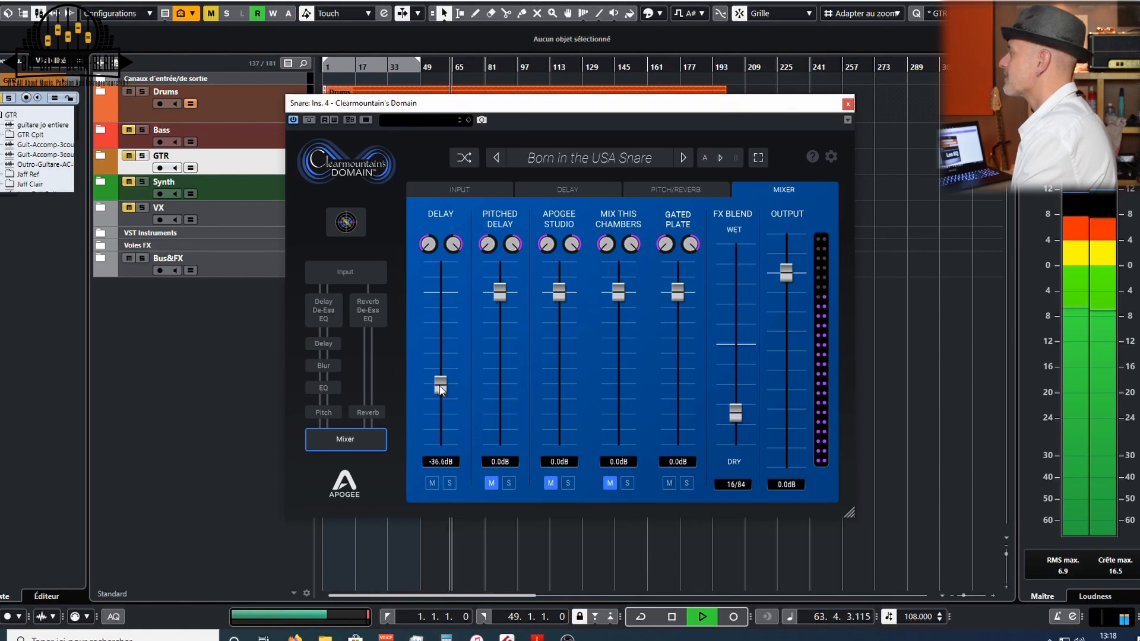
key("space")
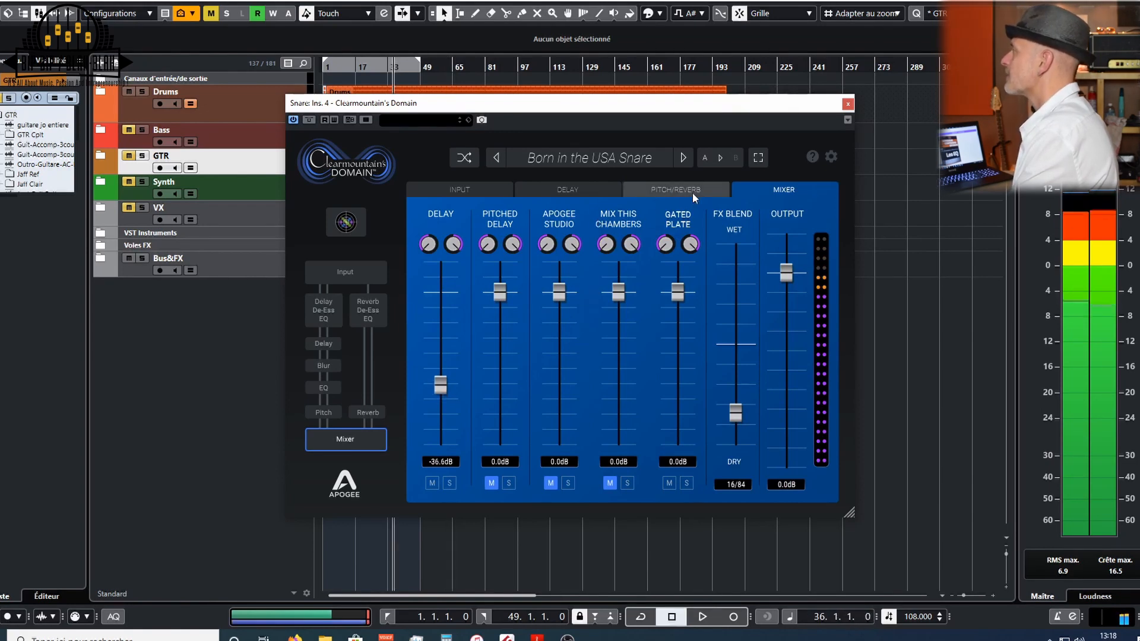
- Raise the Apogee Studio direct reverb send to about -19.8 dB and start playback
left_click(688, 191)
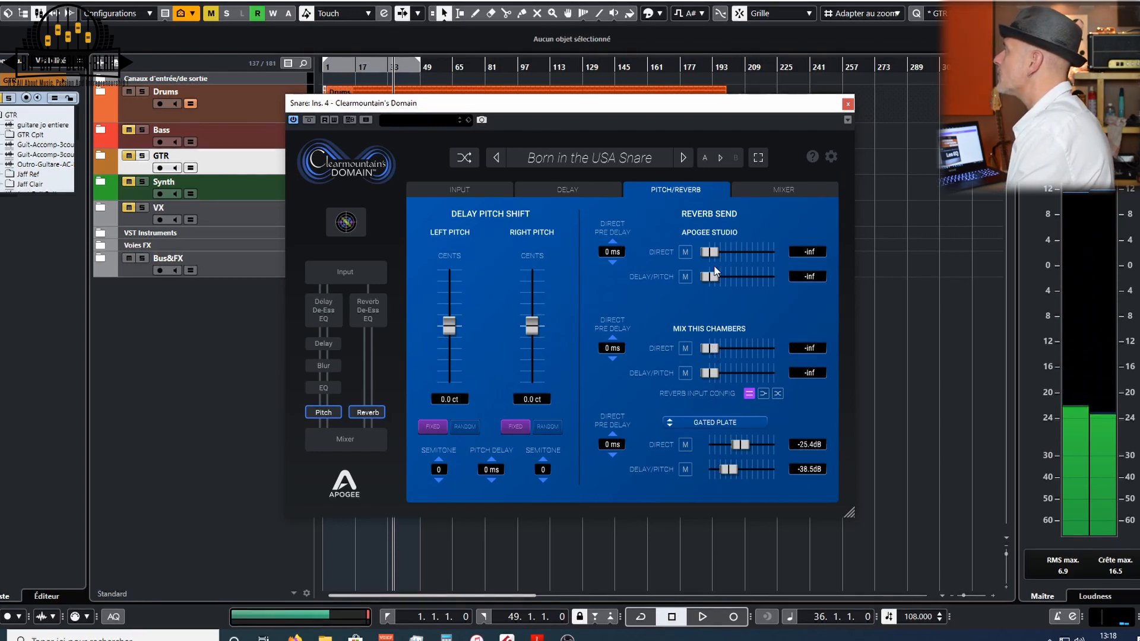
left_click_drag(710, 255, 745, 254)
key("space")
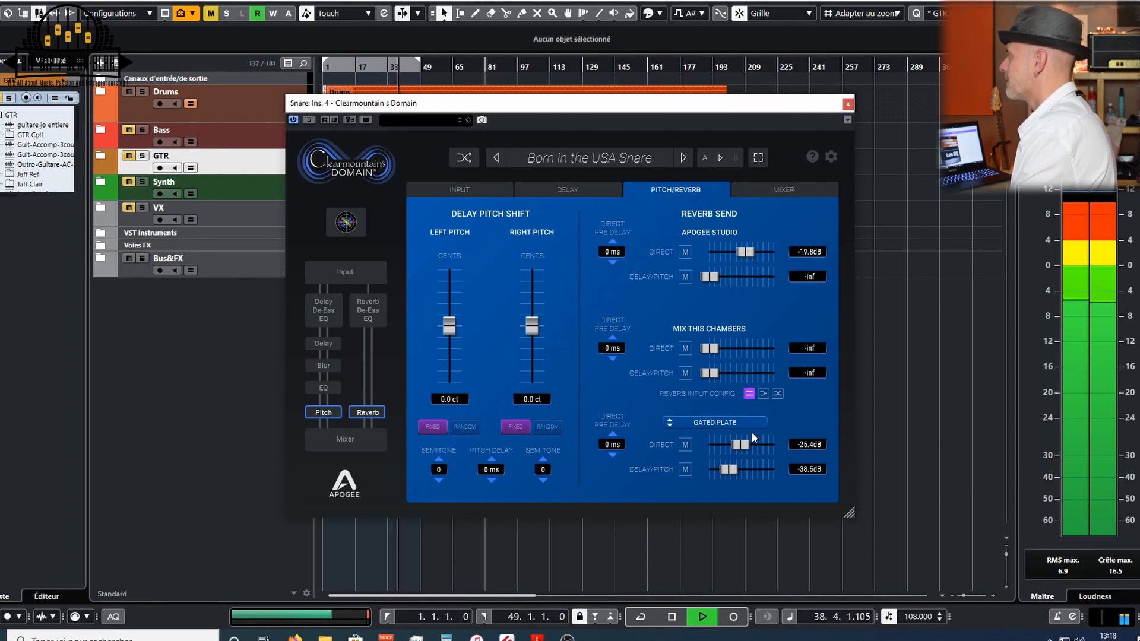
- Unmute the Apogee Studio channel in the Domain mixer and lower its fader to about -9.2 dB
left_click_drag(745, 444, 745, 445)
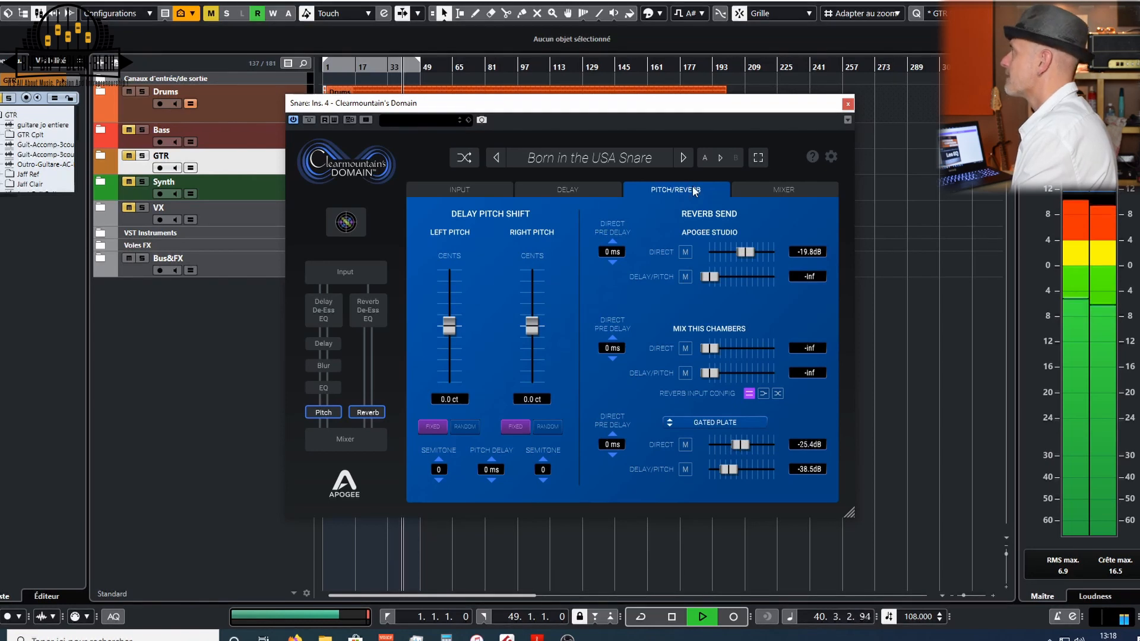
left_click(750, 193)
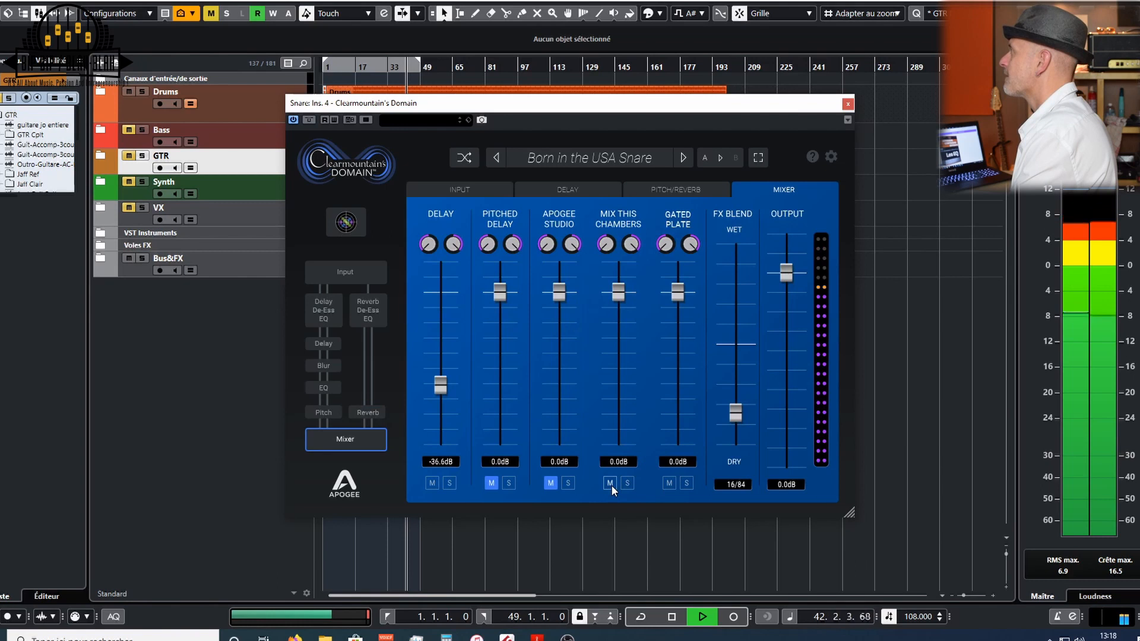
left_click(550, 483)
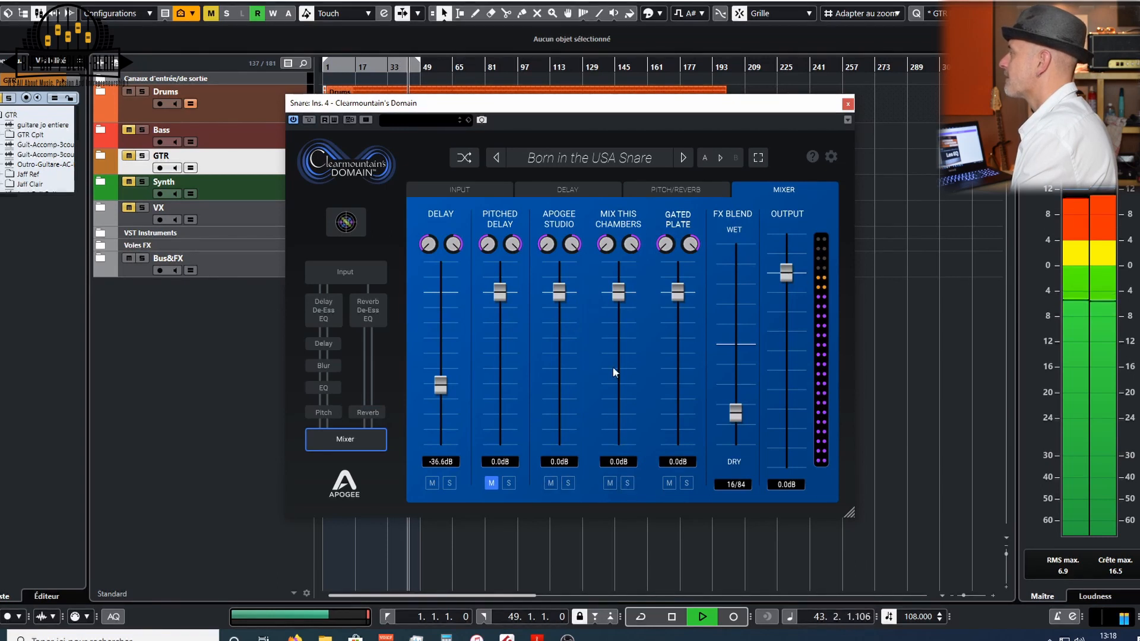
left_click_drag(557, 297, 558, 318)
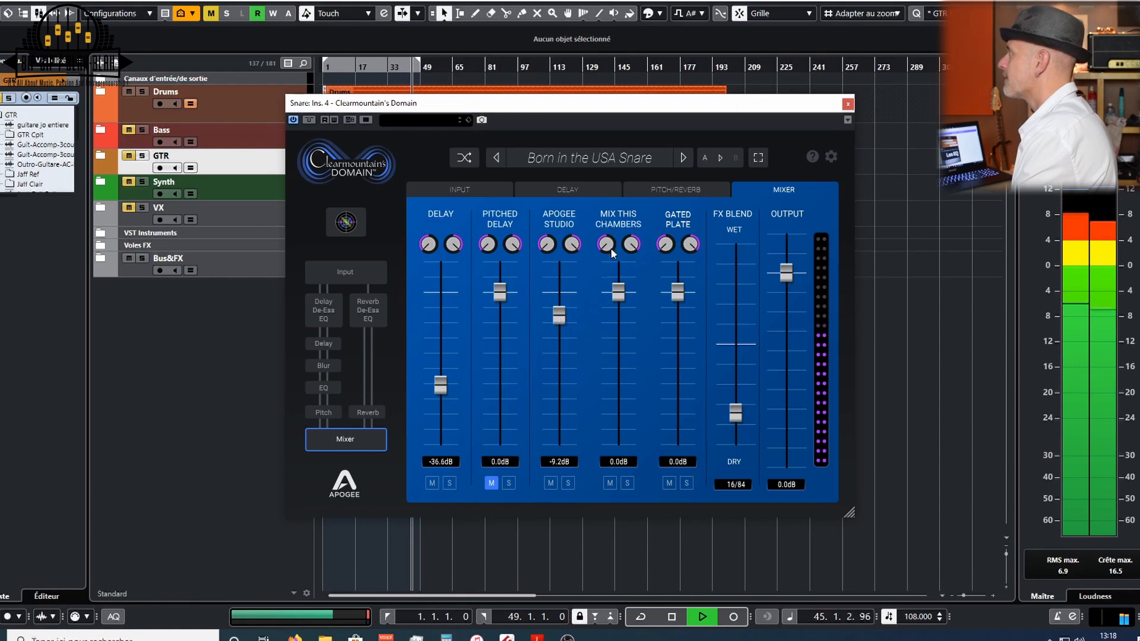
- Lower the Apogee Studio direct reverb send to about -28.8 dB and raise its mixer fader to about -3.1 dB
left_click(677, 190)
left_click_drag(750, 254, 737, 255)
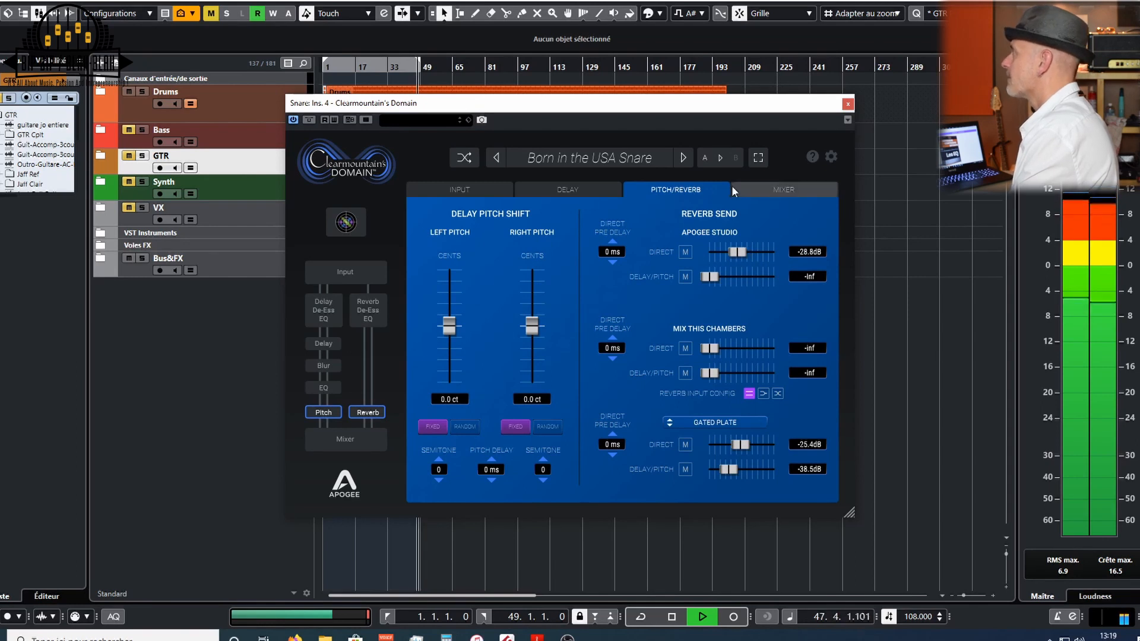
left_click(771, 189)
left_click_drag(558, 317, 562, 304)
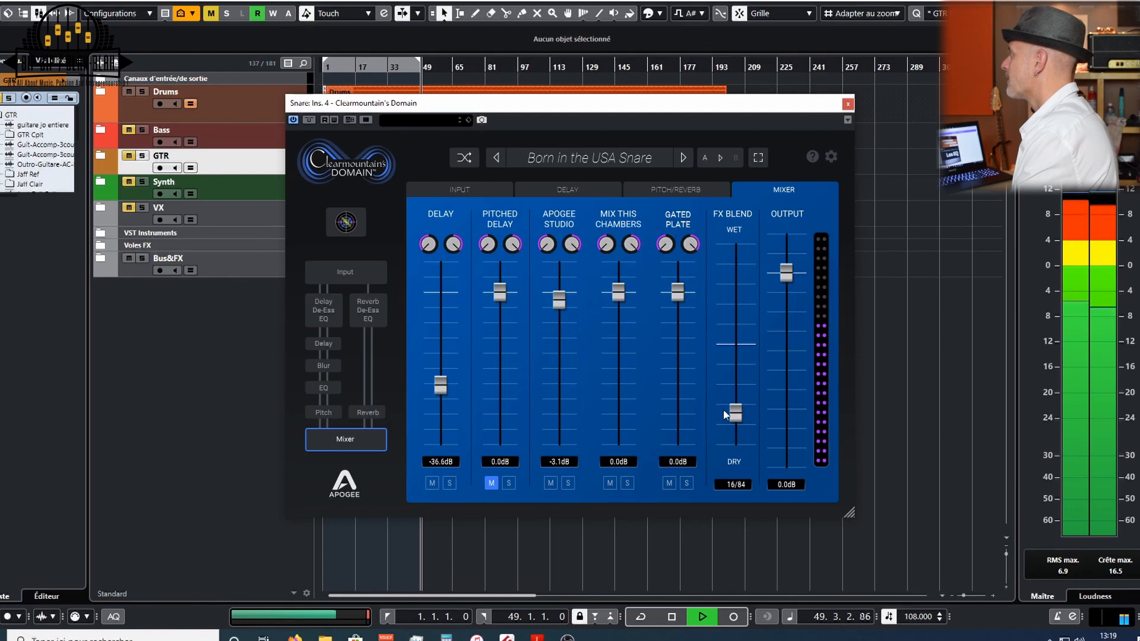
- Set the FX Blend to about 13/87 wet/dry and stop playback
mouse_move(738, 418)
left_mouse_down()
mouse_move(739, 391)
mouse_move(739, 404)
left_mouse_up()
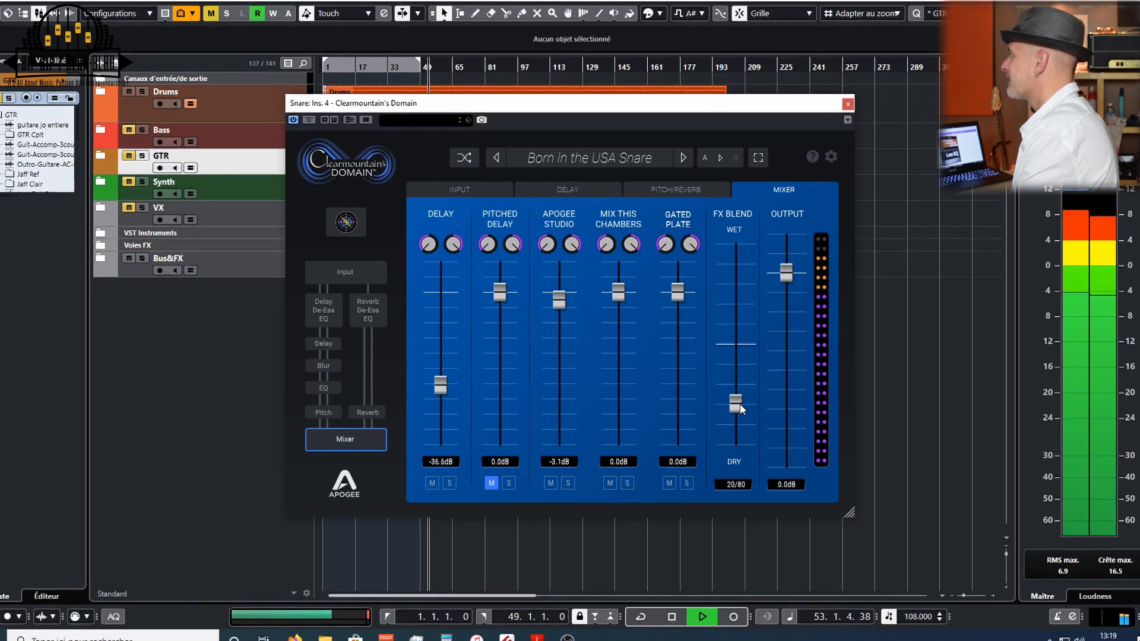
left_click_drag(739, 404, 739, 418)
key("space")
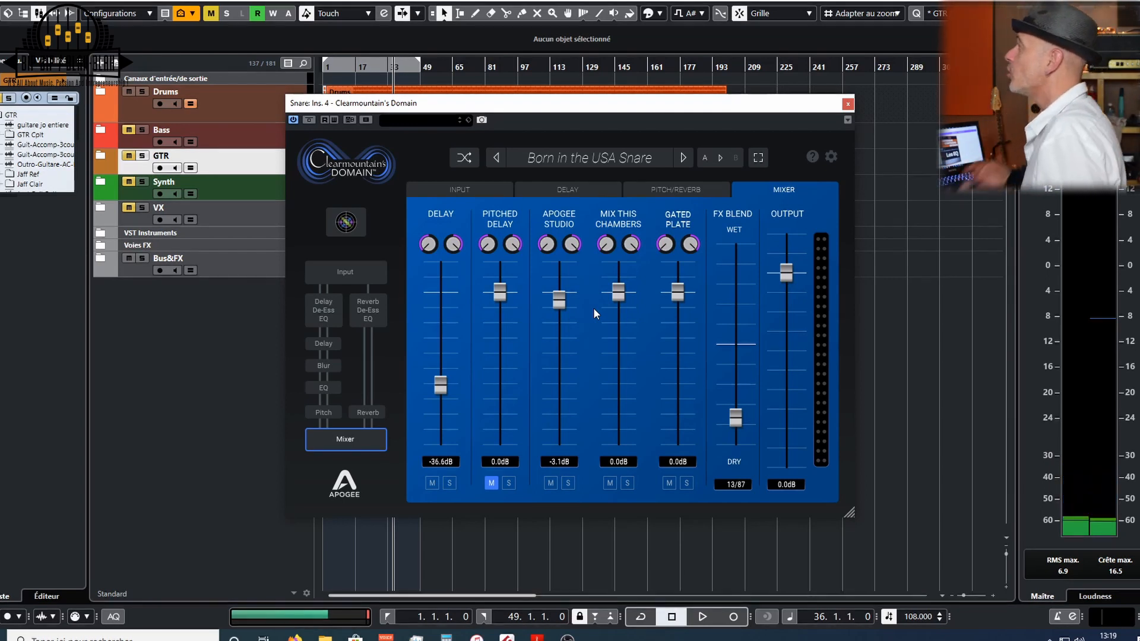
- Review the snare plugin's Delay and Pitch/Reverb pages, then close the plugin window
left_click(564, 190)
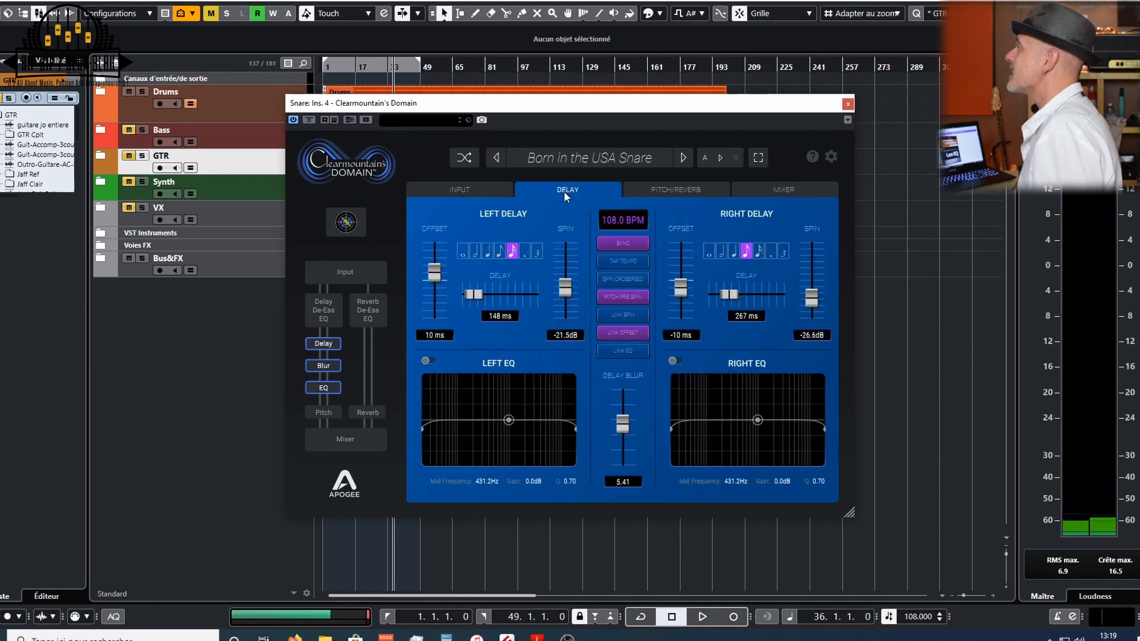
left_click(642, 189)
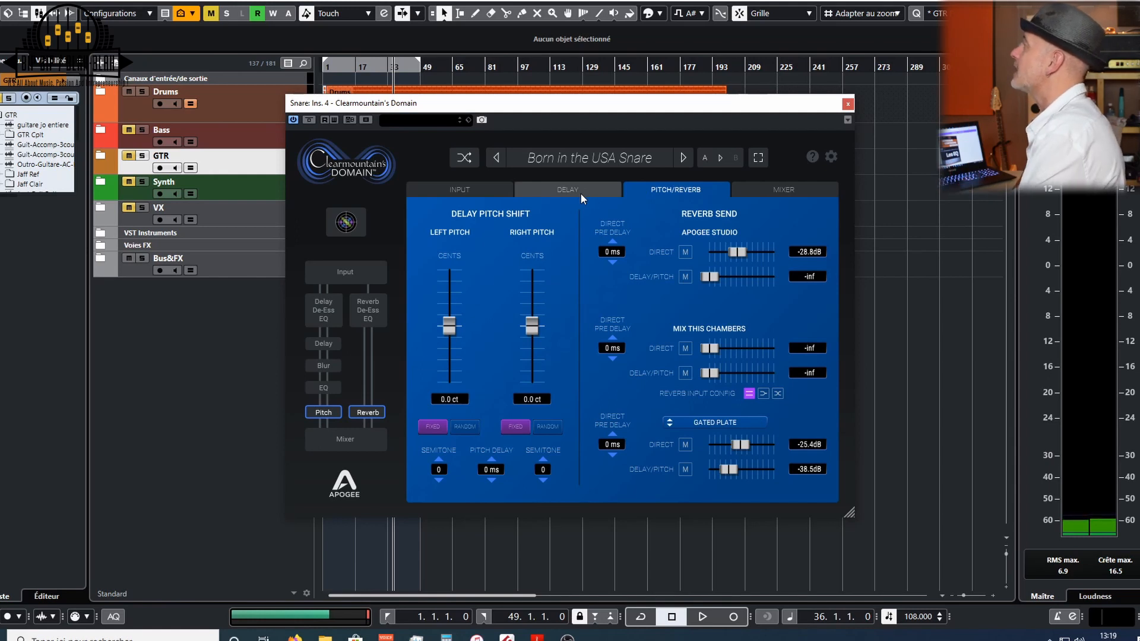
left_click(311, 120)
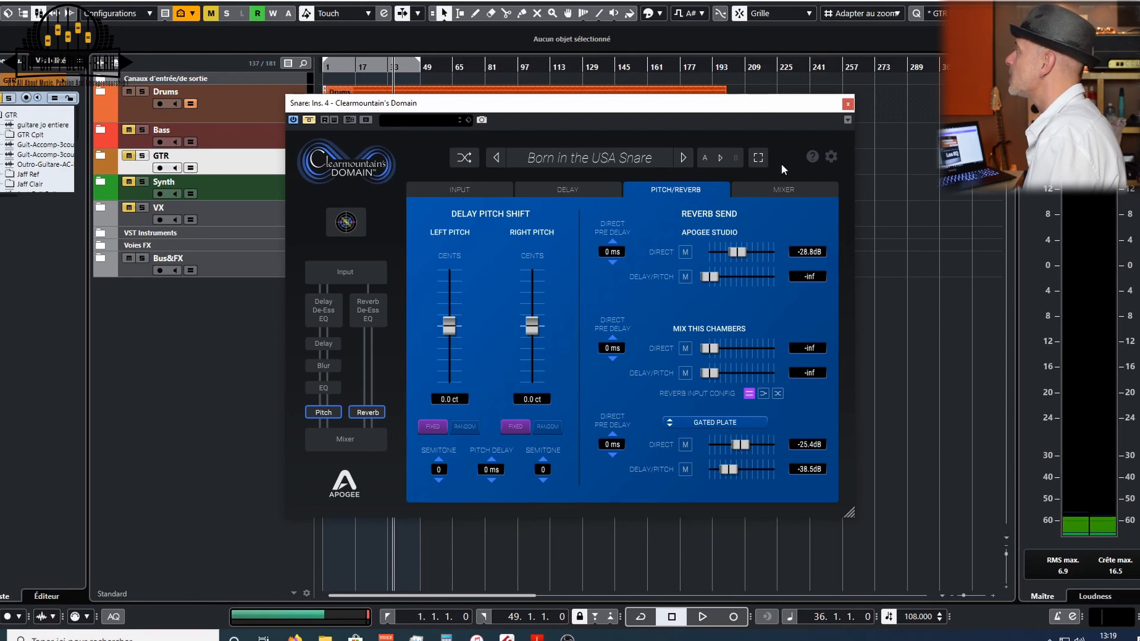
left_click(849, 103)
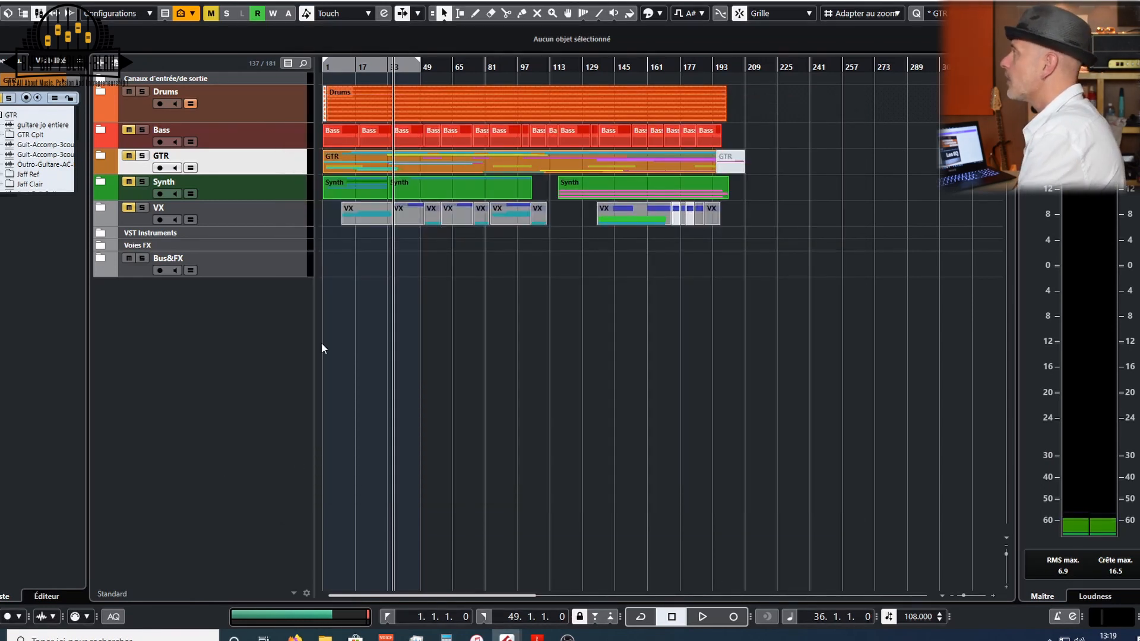
- Select the Bass track, solo the selection and restart playback
left_click(129, 131)
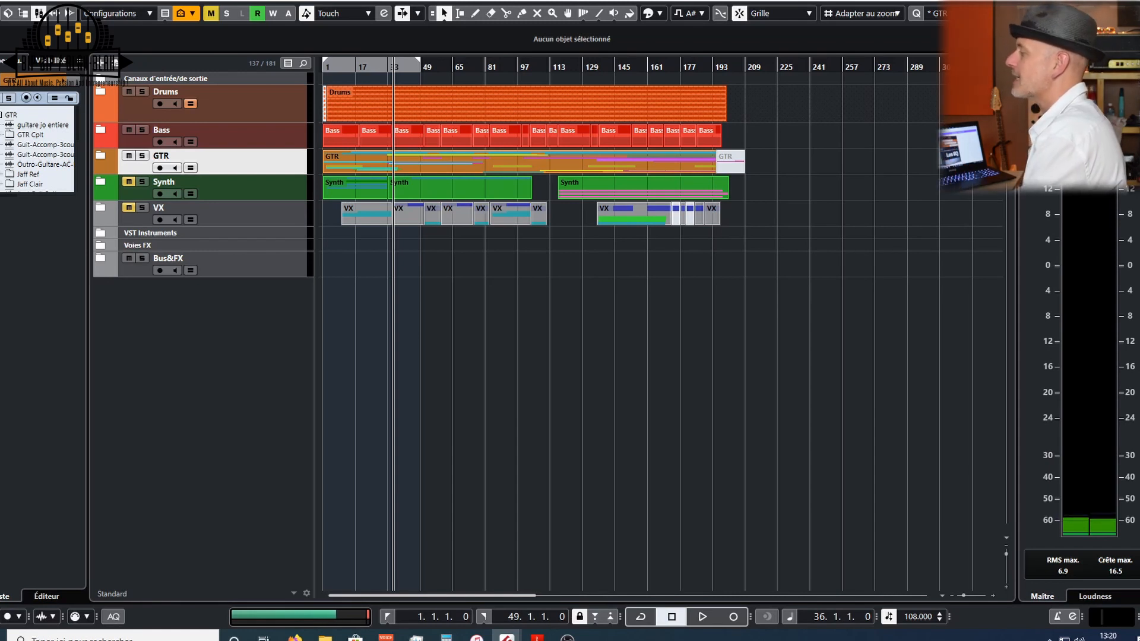
key("space")
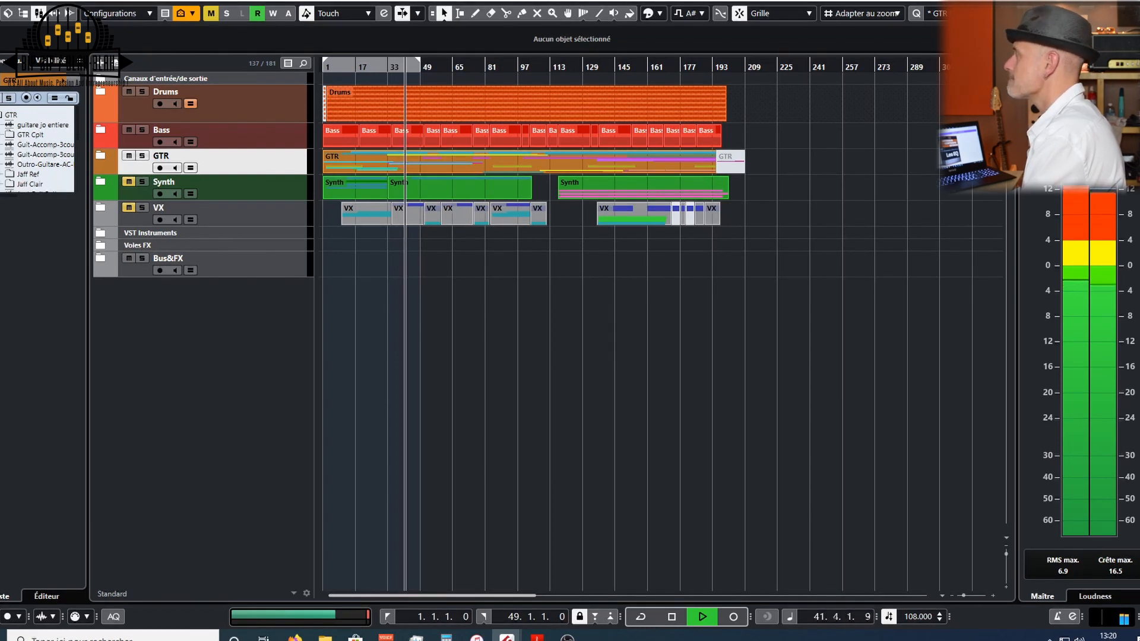
key("space")
key("s")
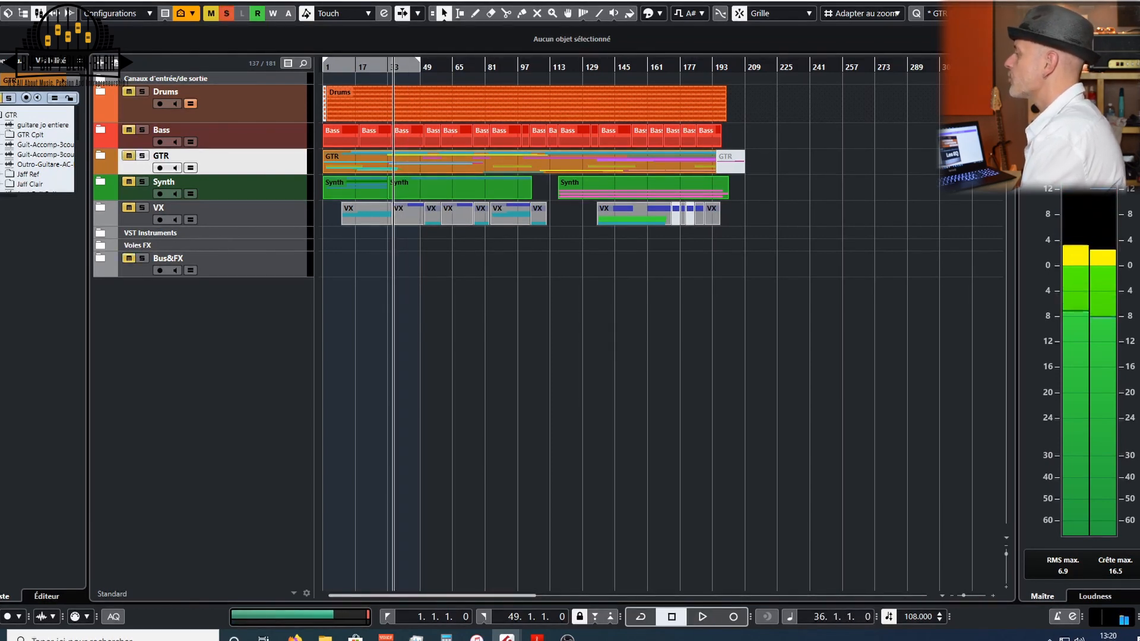
key("space")
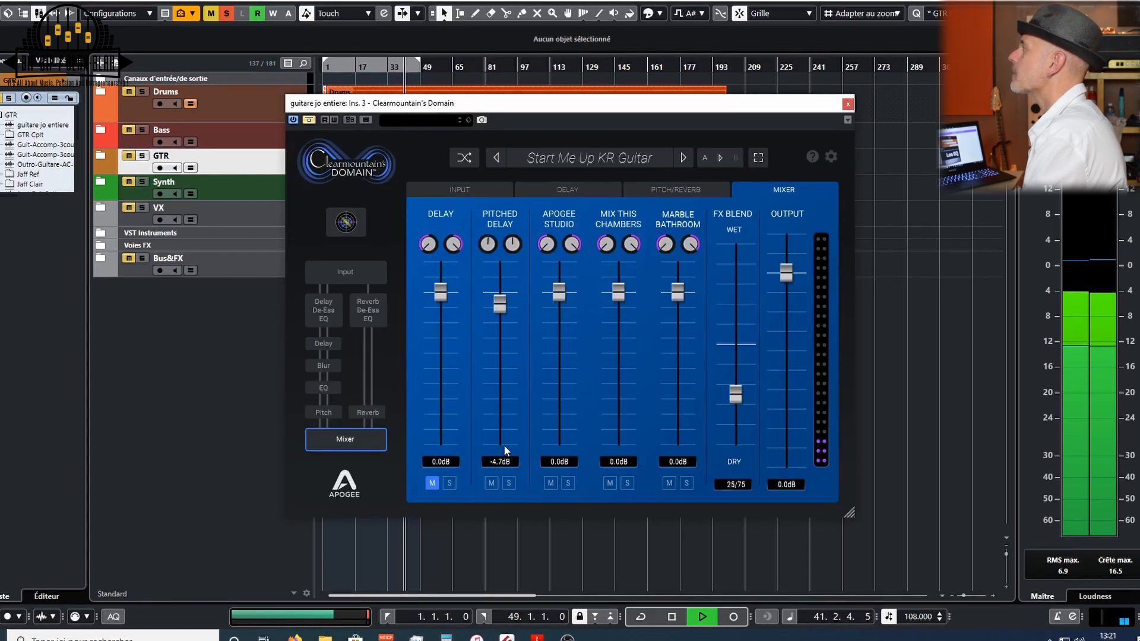
- In the guitar's Domain mixer, mute the Pitched Delay and reverb channels and unmute the Delay channel
left_click(308, 119)
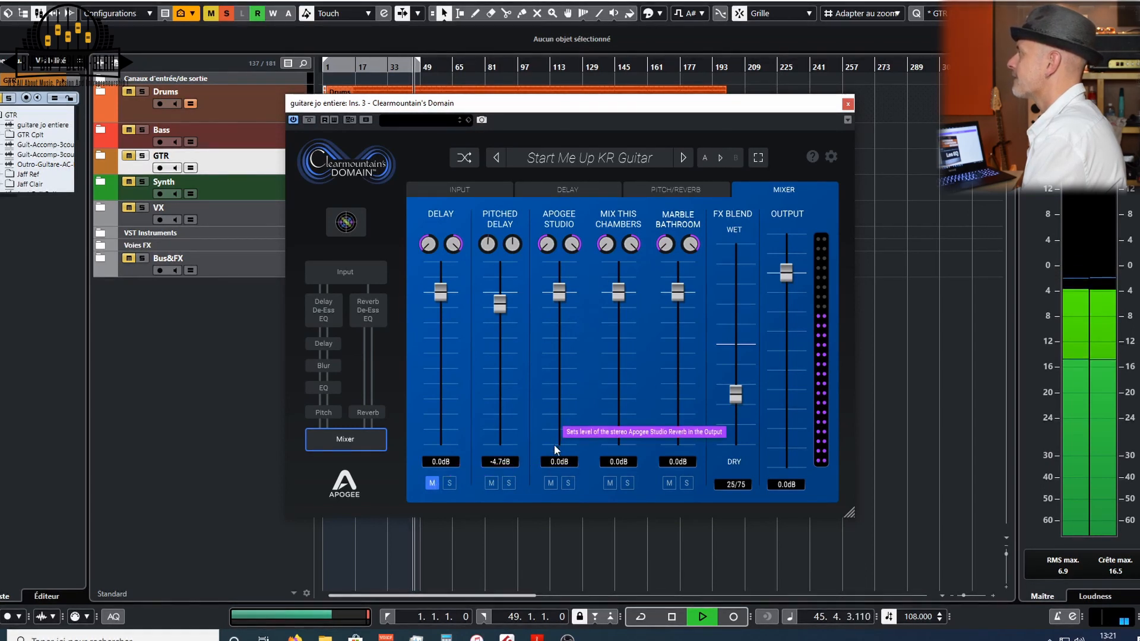
left_click(491, 483)
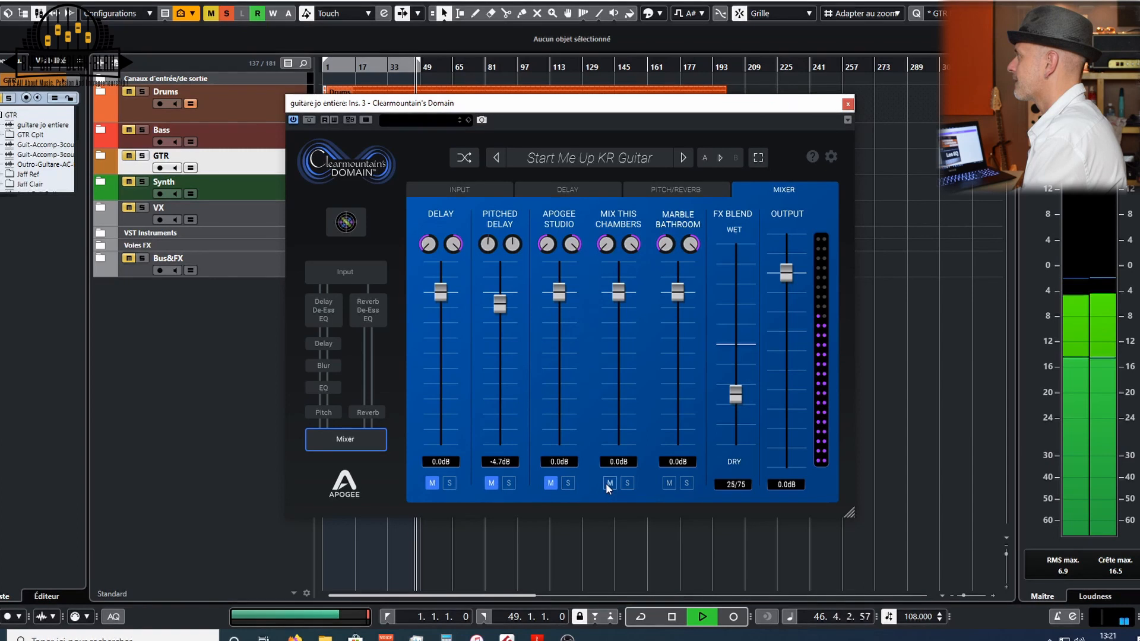
left_click(667, 482)
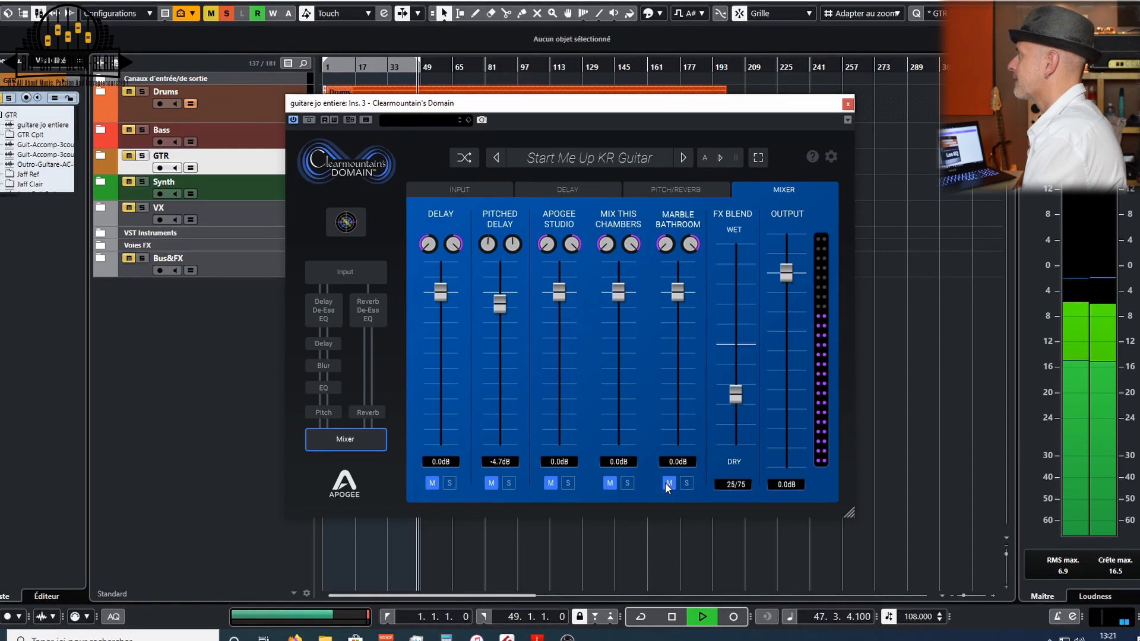
left_click(431, 482)
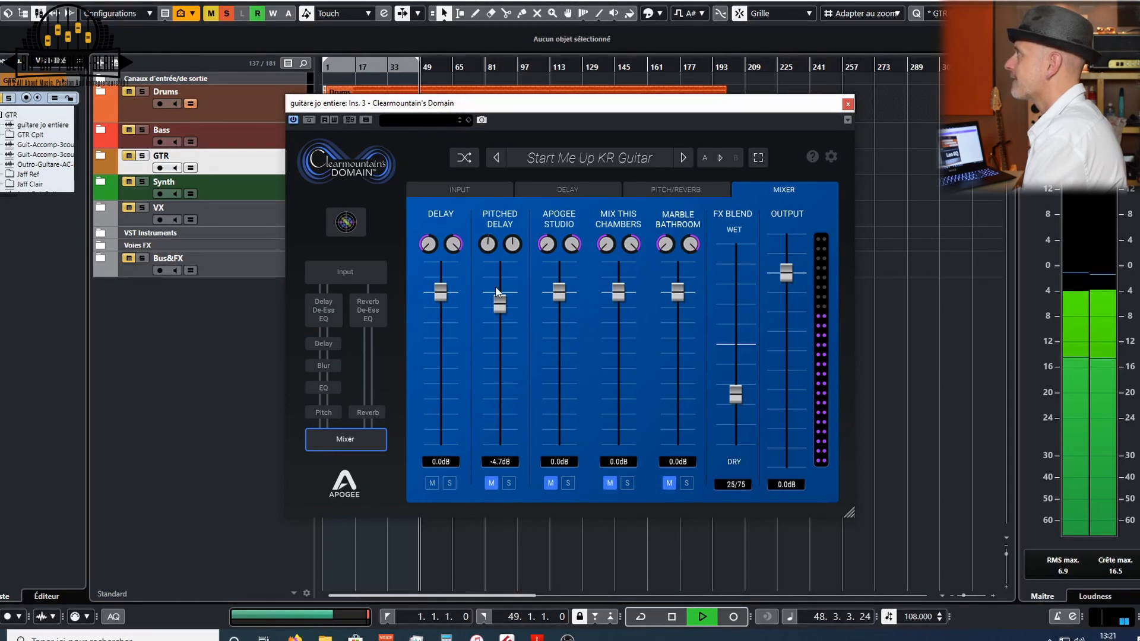
- Enable tempo sync and choose note values giving about 277 ms on the left delay and 138 ms on the right
left_click(543, 191)
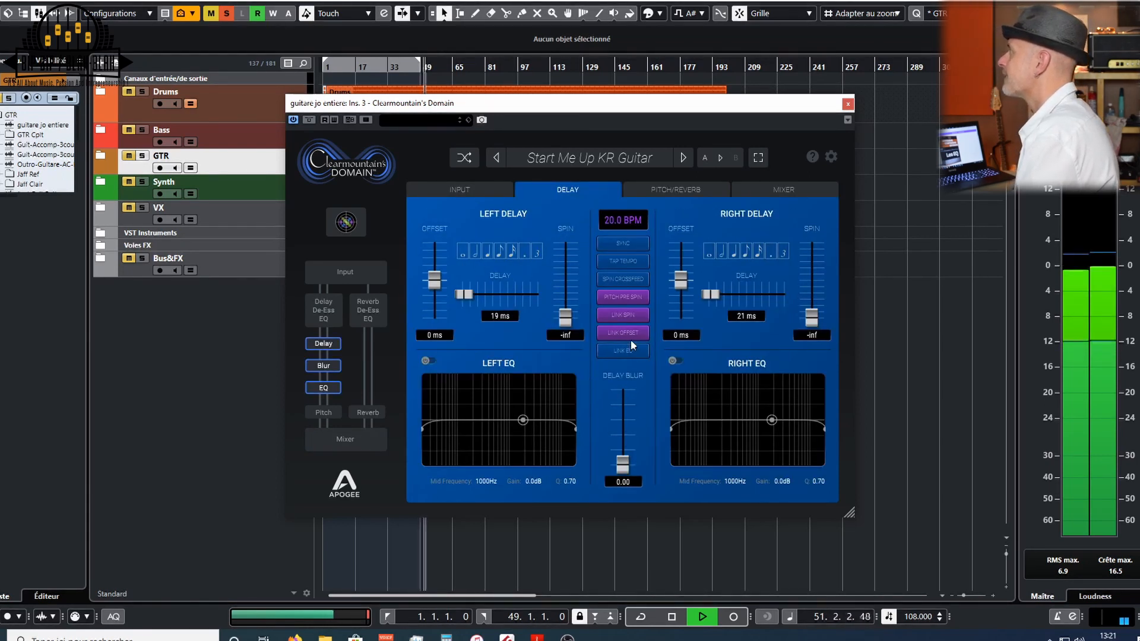
left_click(618, 245)
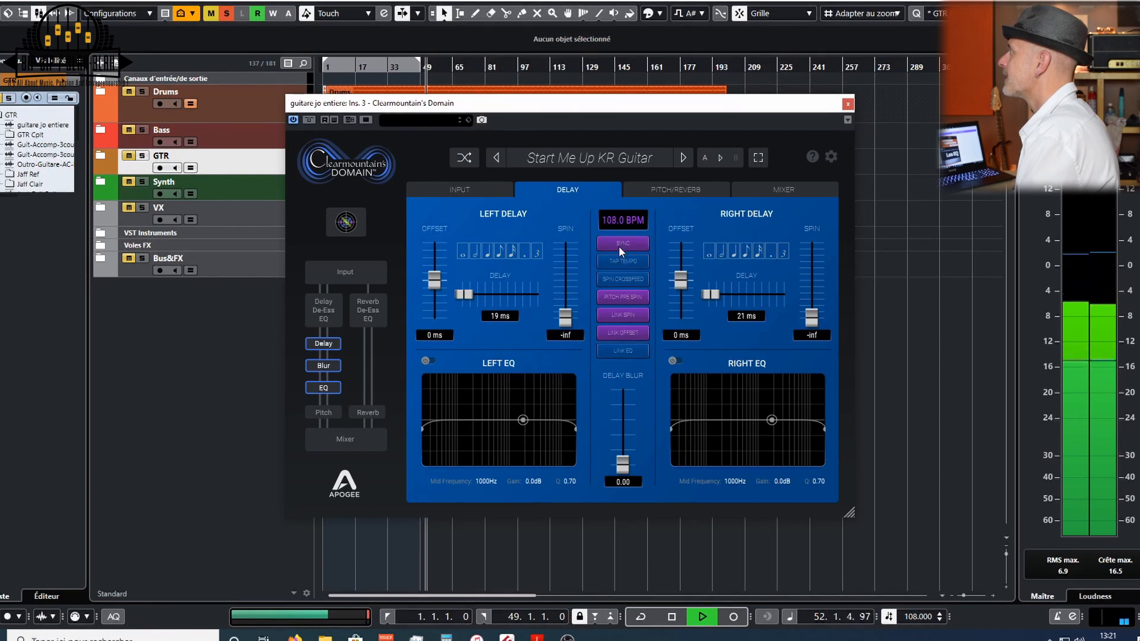
left_click(760, 253)
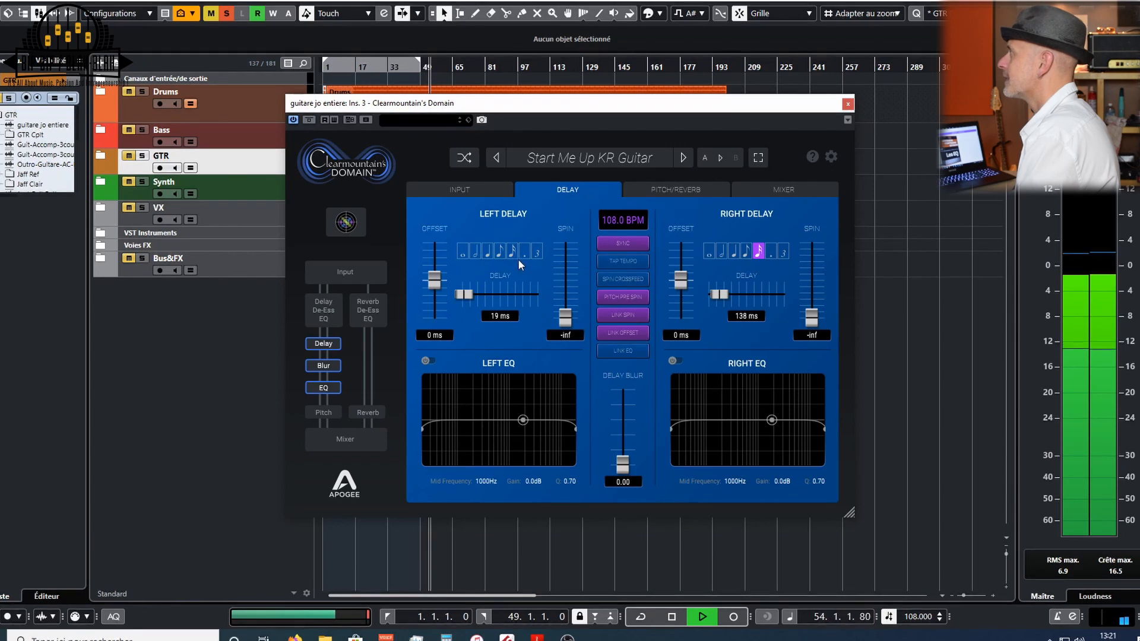
left_click(499, 251)
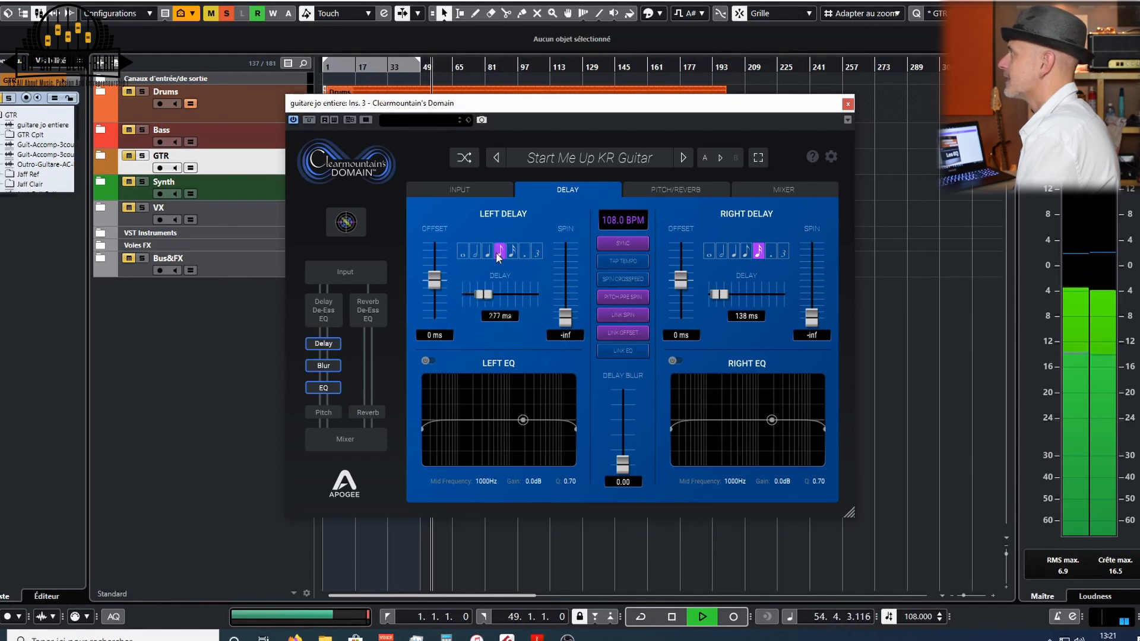
- Raise the delay spins to about -28.3 dB left and -14.2 dB right, stop playback and close the plugin
mouse_move(565, 317)
left_mouse_down()
mouse_move(569, 286)
mouse_move(568, 302)
left_mouse_up()
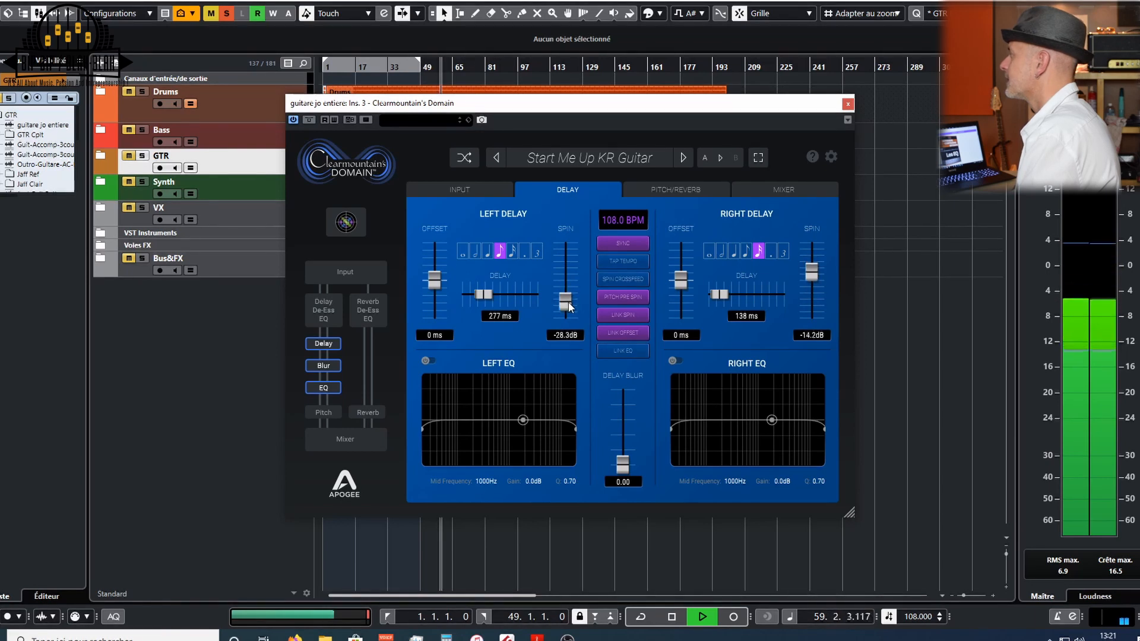
key("space")
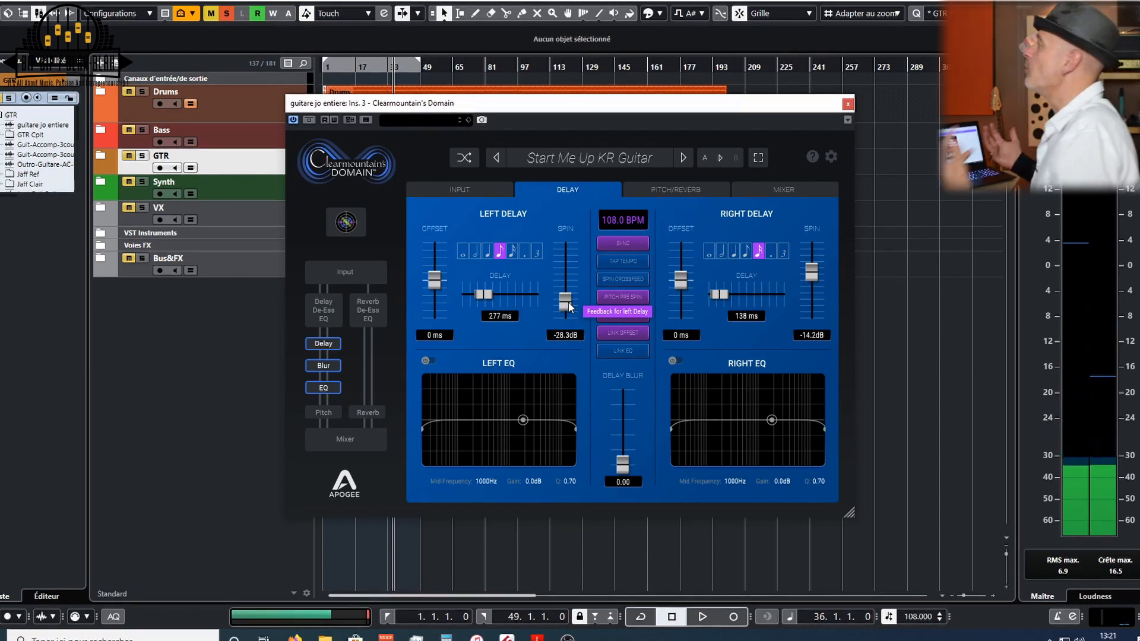
left_click(847, 104)
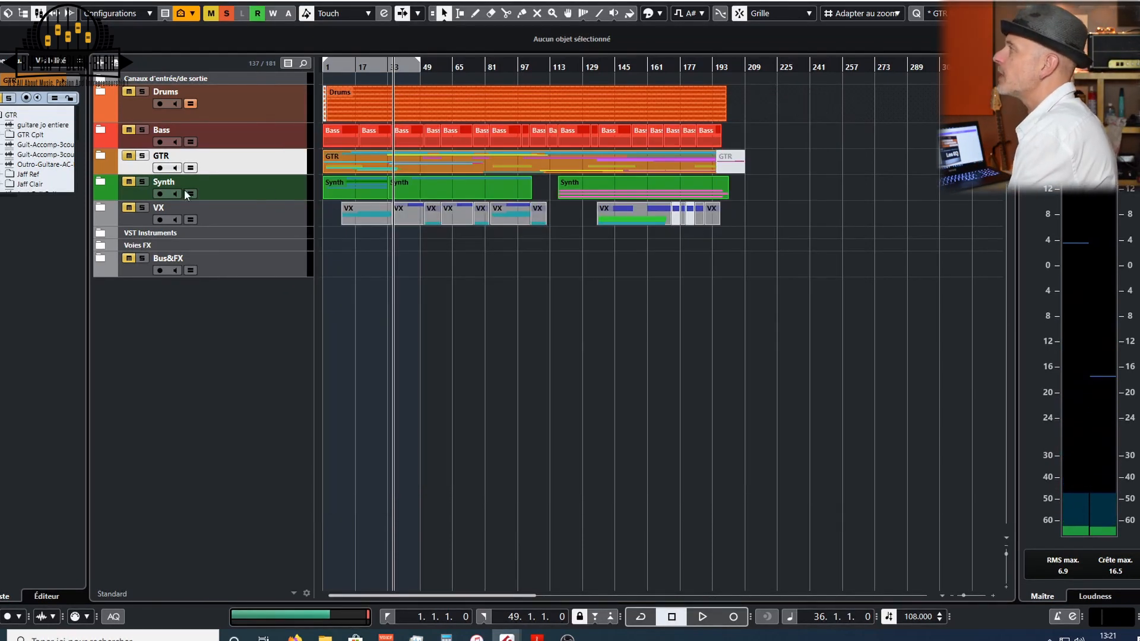
- Expand the GTR folder and add a new audio track with Clearmountain's Domain inserted
left_click(100, 157)
right_click(300, 222)
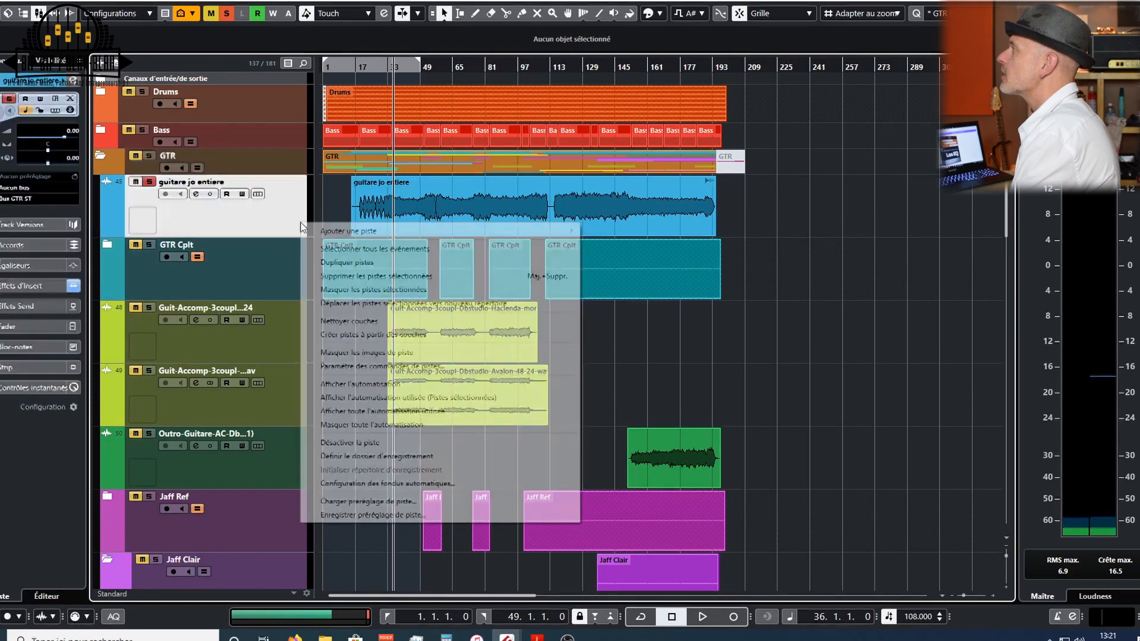
mouse_move(534, 231)
left_click(604, 233)
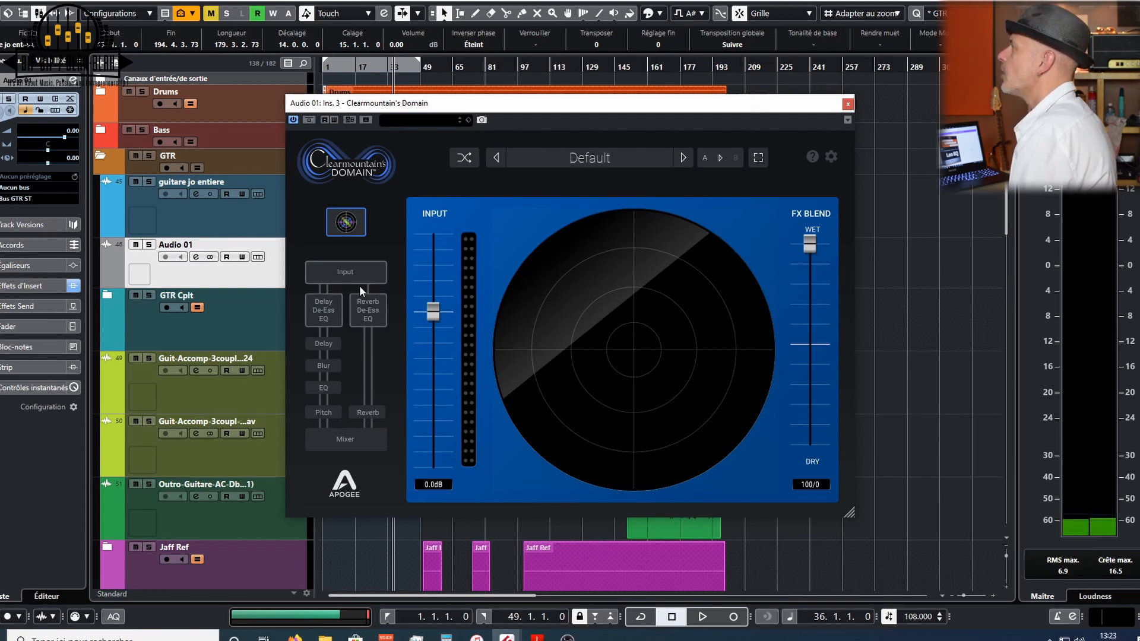
- Mute the Pitched Delay and all reverb channels in the new track's Domain mixer, then solo the track during playback
left_click(365, 428)
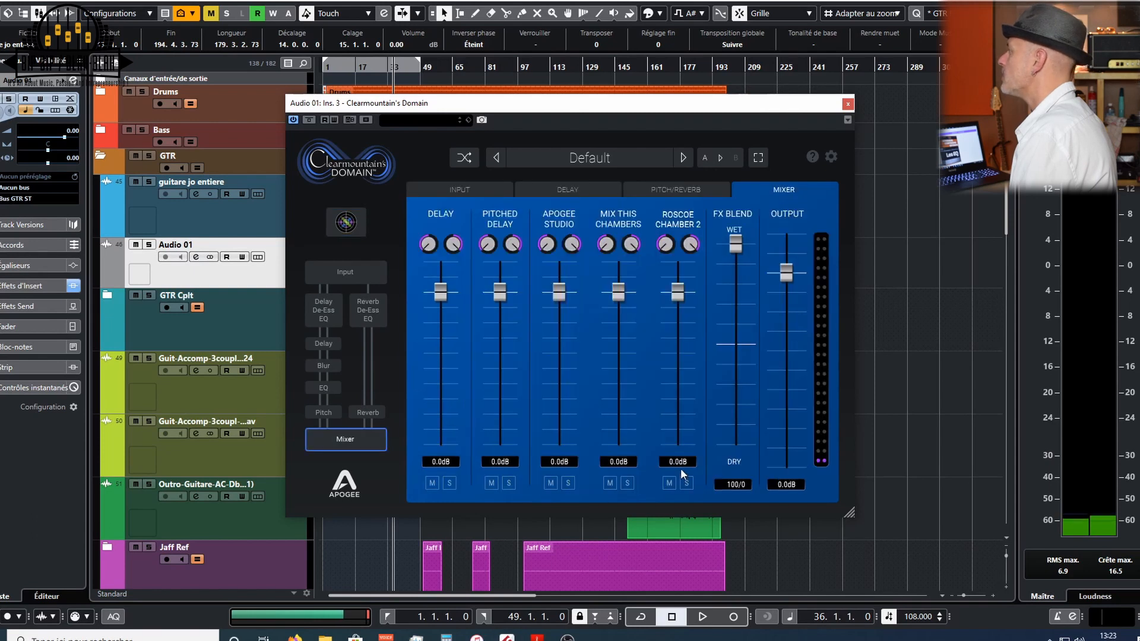
left_click(611, 482)
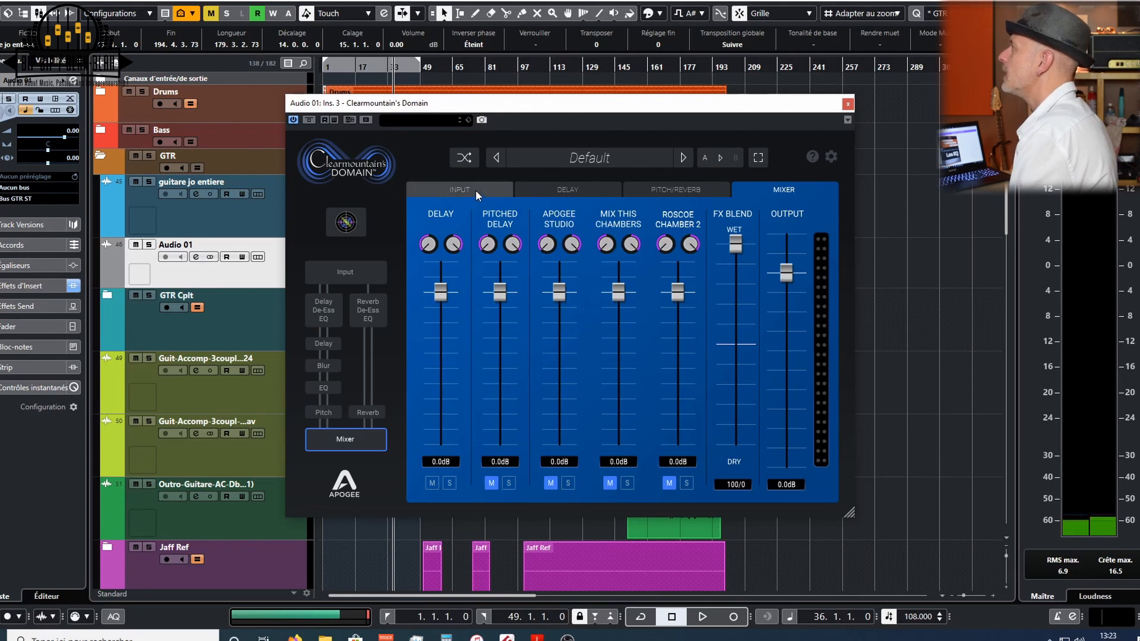
left_click(560, 191)
key("space")
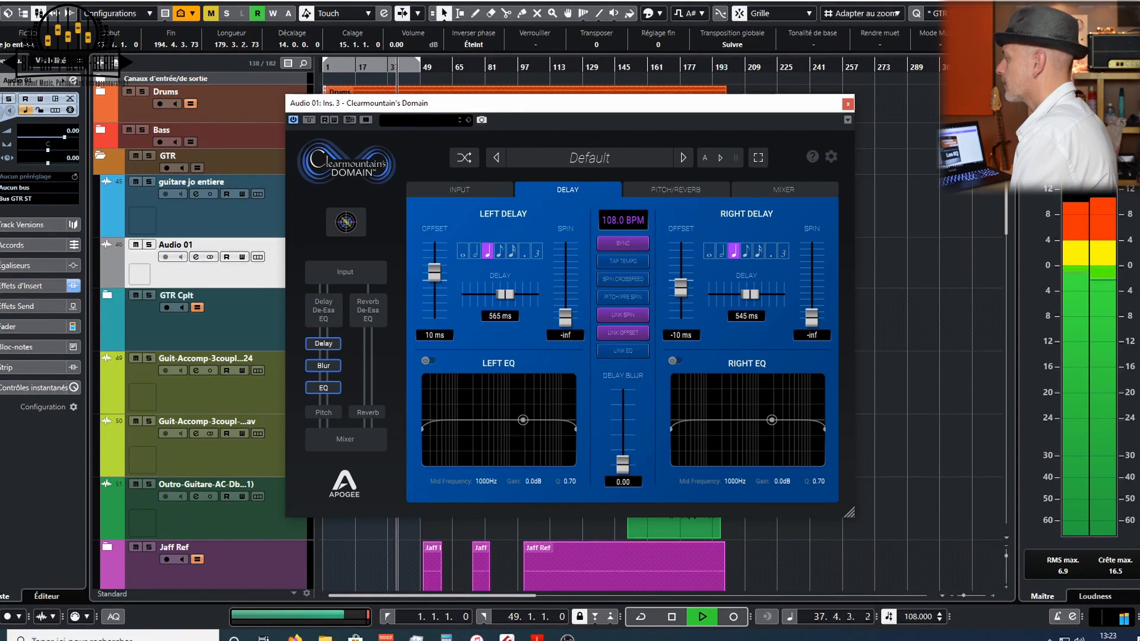
key("s")
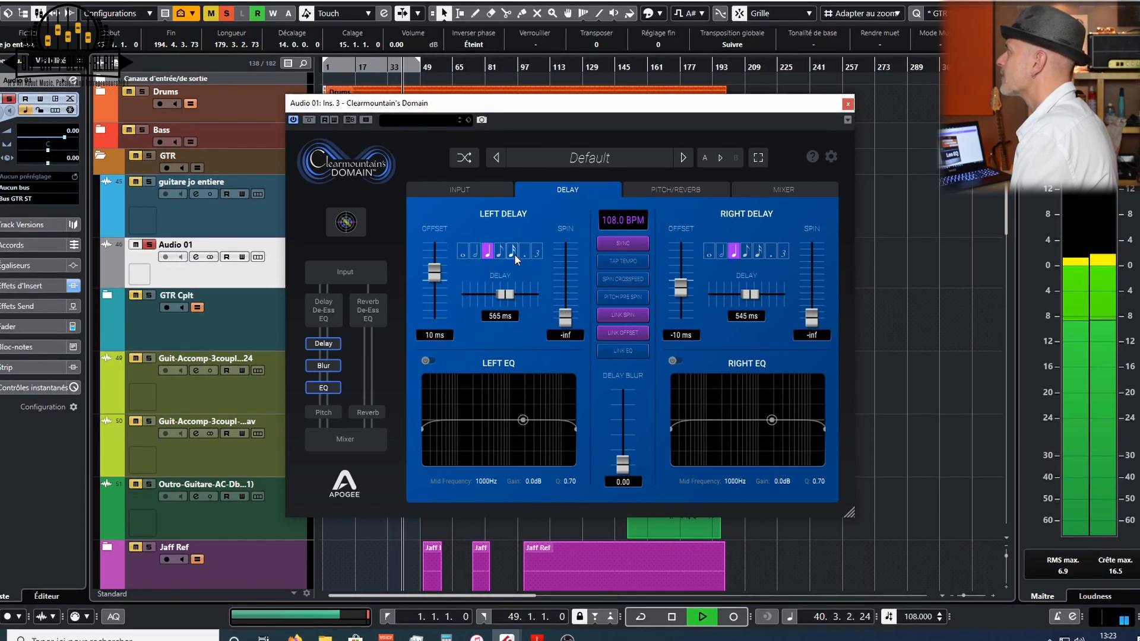
- Choose a right delay note value of about 128 ms and raise the spins to about -27.4 dB left and -6.3 dB right
left_click(759, 255)
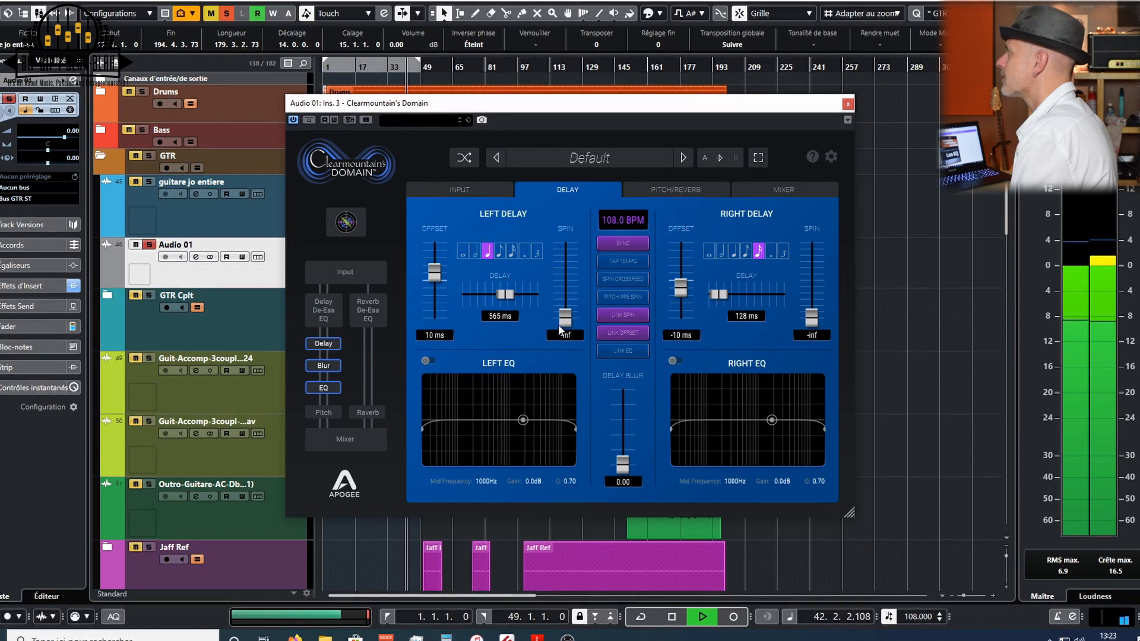
left_click_drag(563, 329, 566, 306)
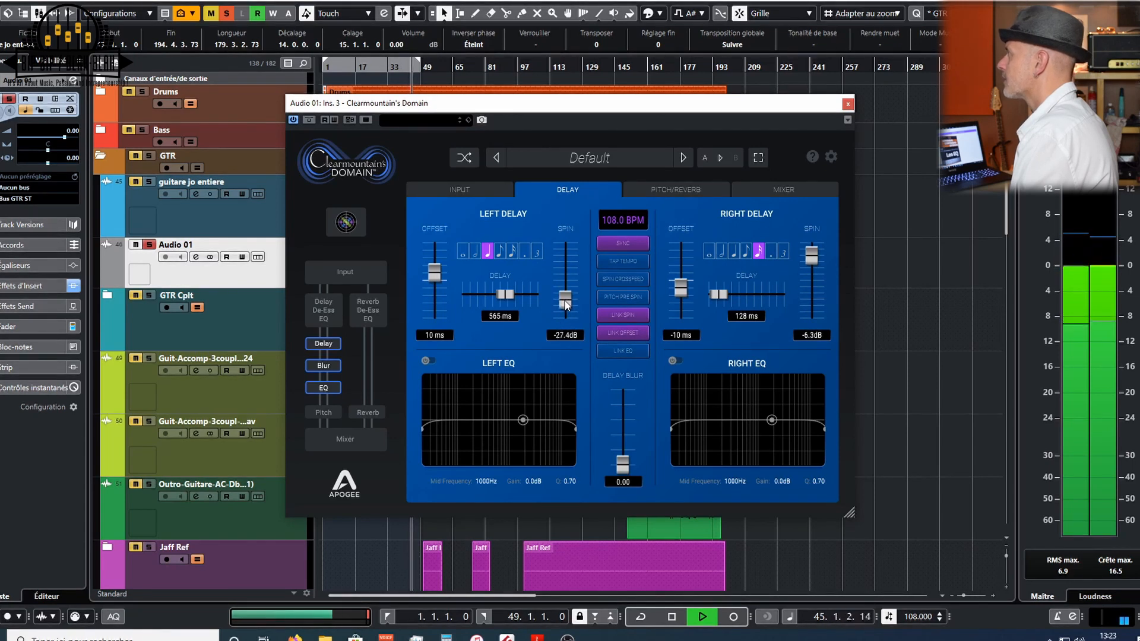
- Set the left delay offset to -10 ms, then enable the left EQ with a low cut near 93 Hz and high cut near 8319 Hz
left_click_drag(427, 278, 430, 289)
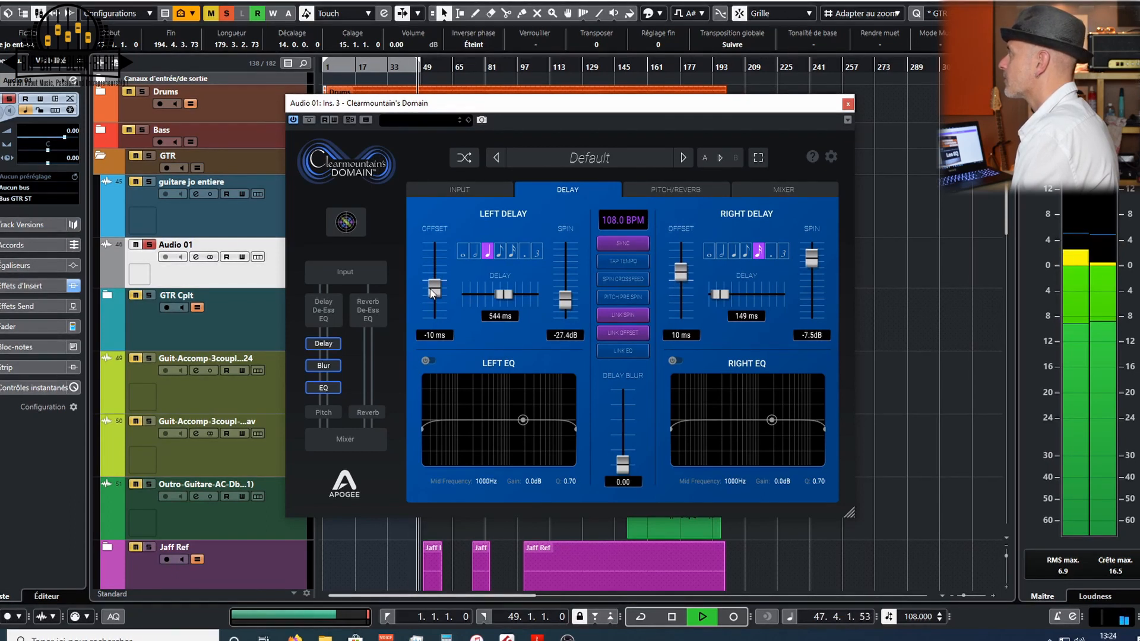
left_click(431, 361)
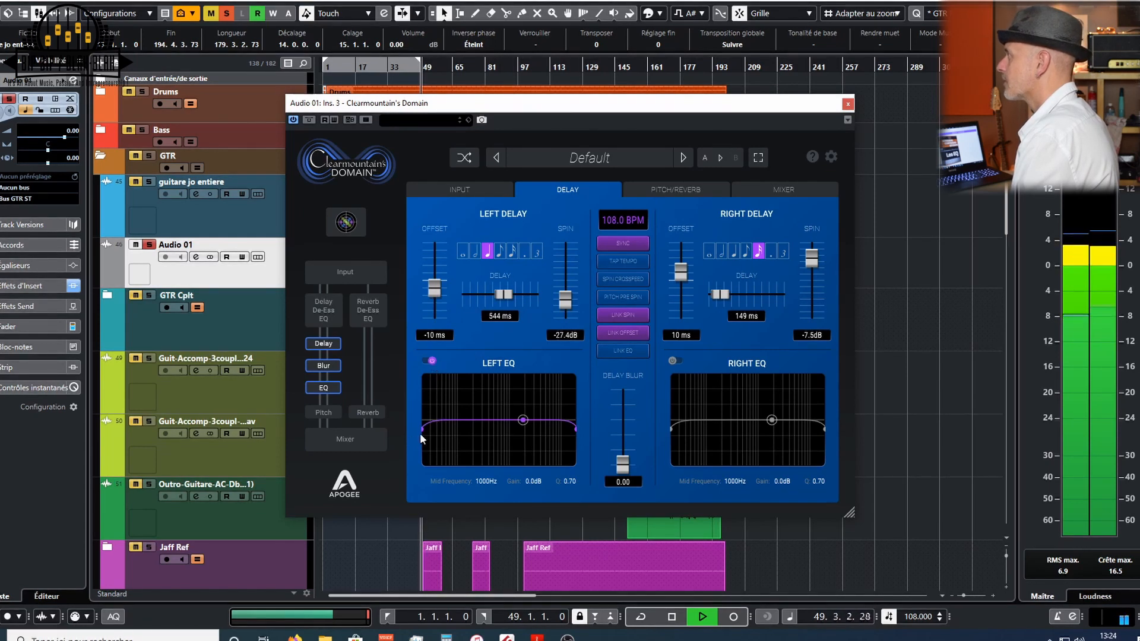
left_click_drag(422, 429, 455, 430)
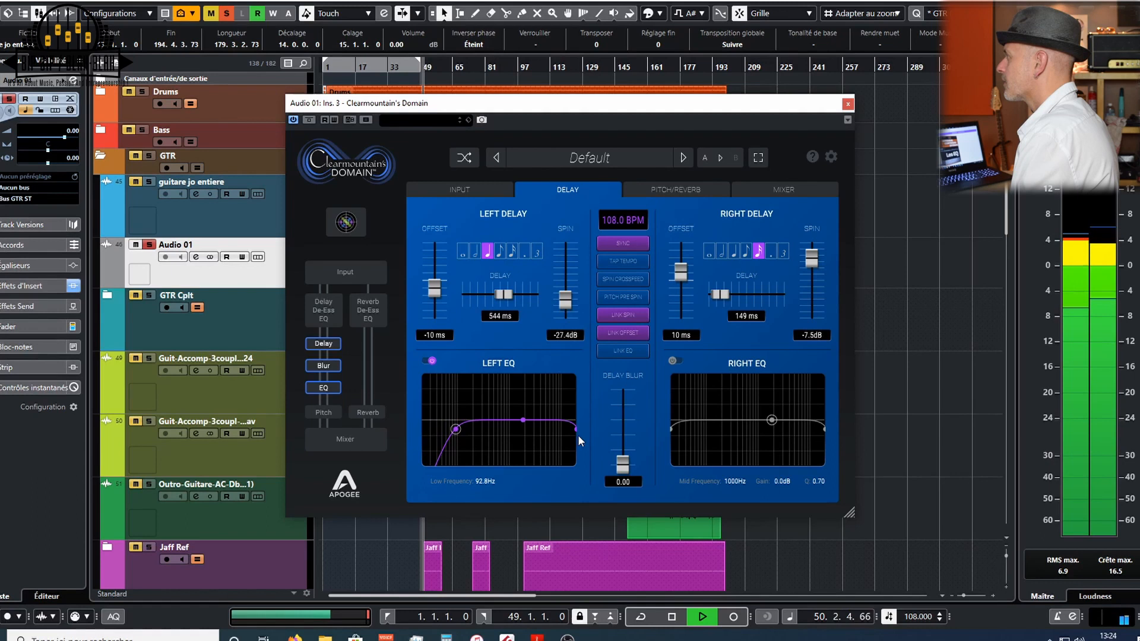
left_click_drag(575, 429, 556, 430)
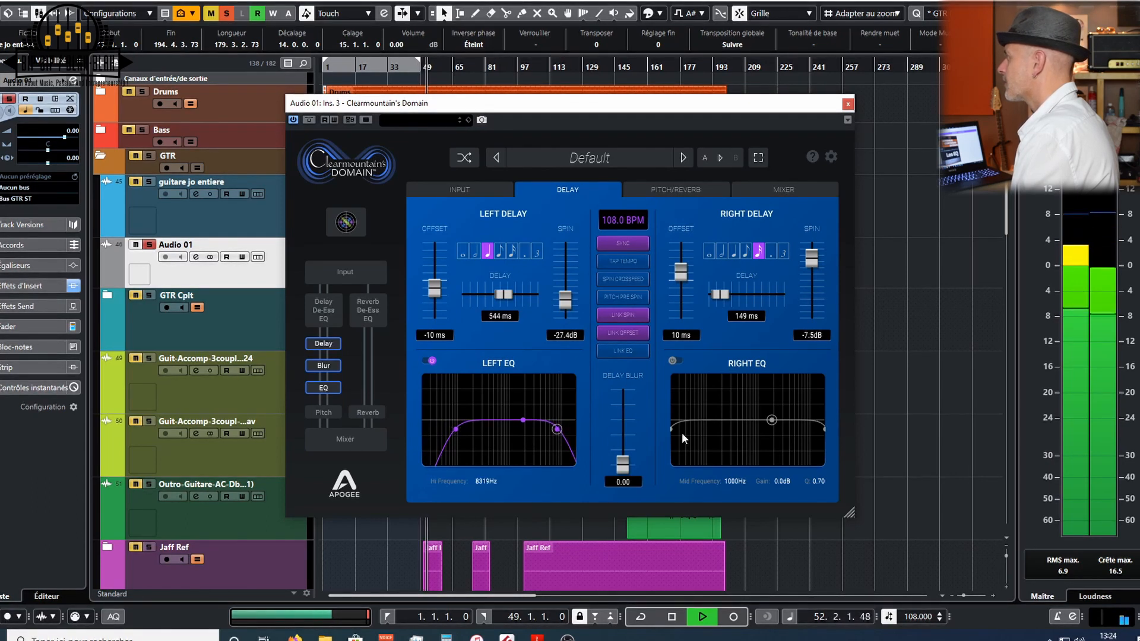
- Enable the right delay EQ with a low cut around 48 Hz and a high cut around 10.1 kHz
left_click(678, 360)
left_click_drag(674, 427, 690, 430)
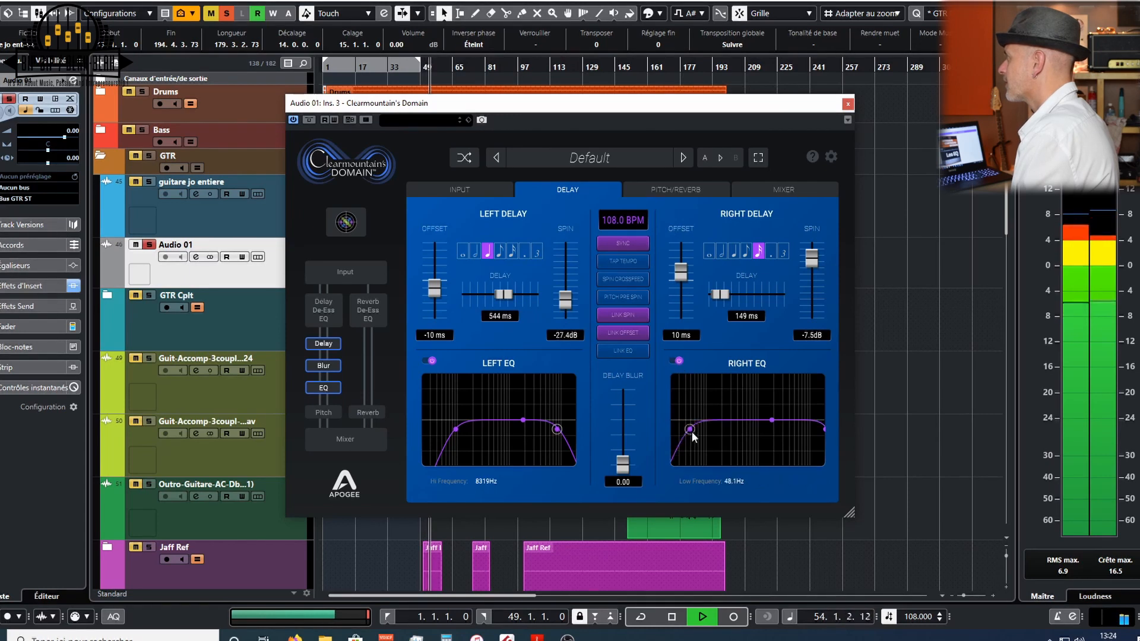
left_click_drag(824, 427, 811, 430)
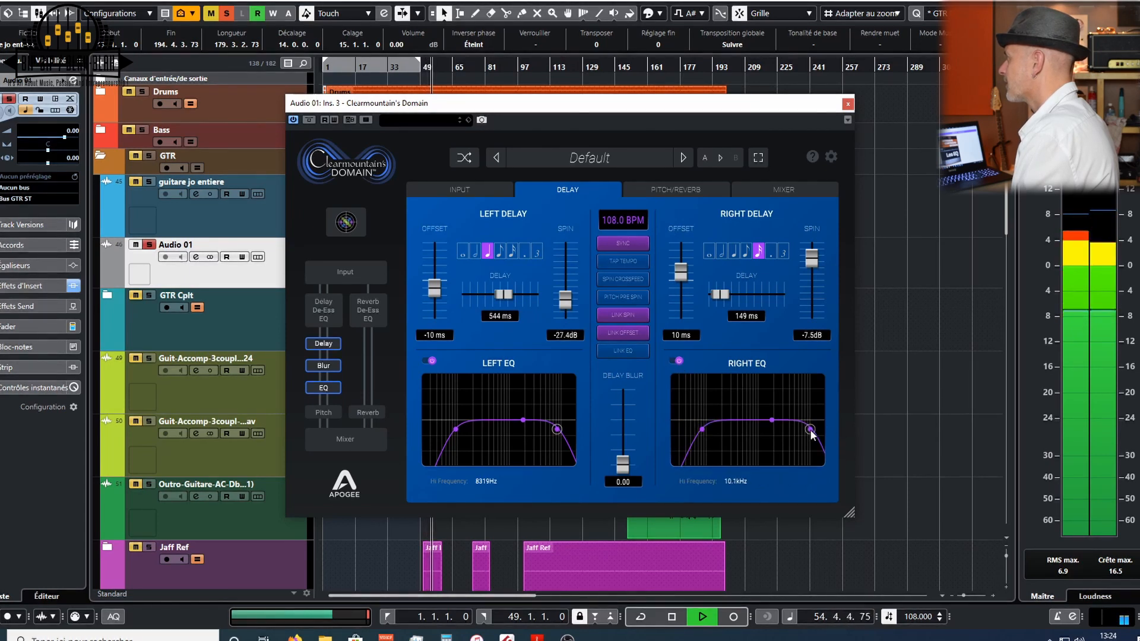
- Raise the delay blur to about 4.75, stopping and restarting playback
left_click_drag(622, 463, 625, 435)
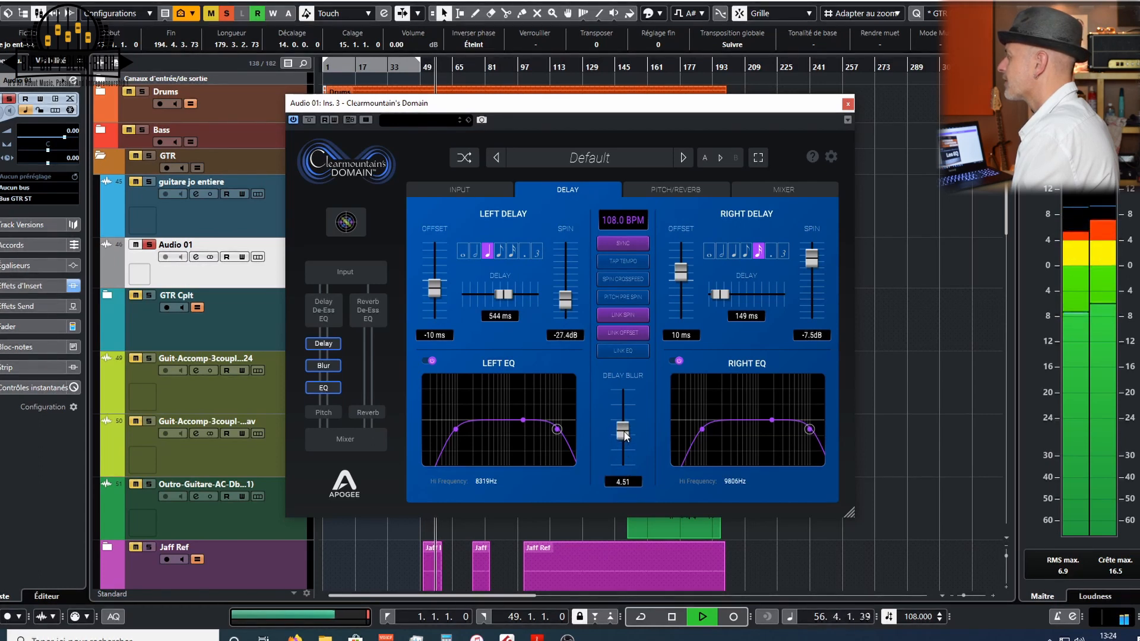
key("space")
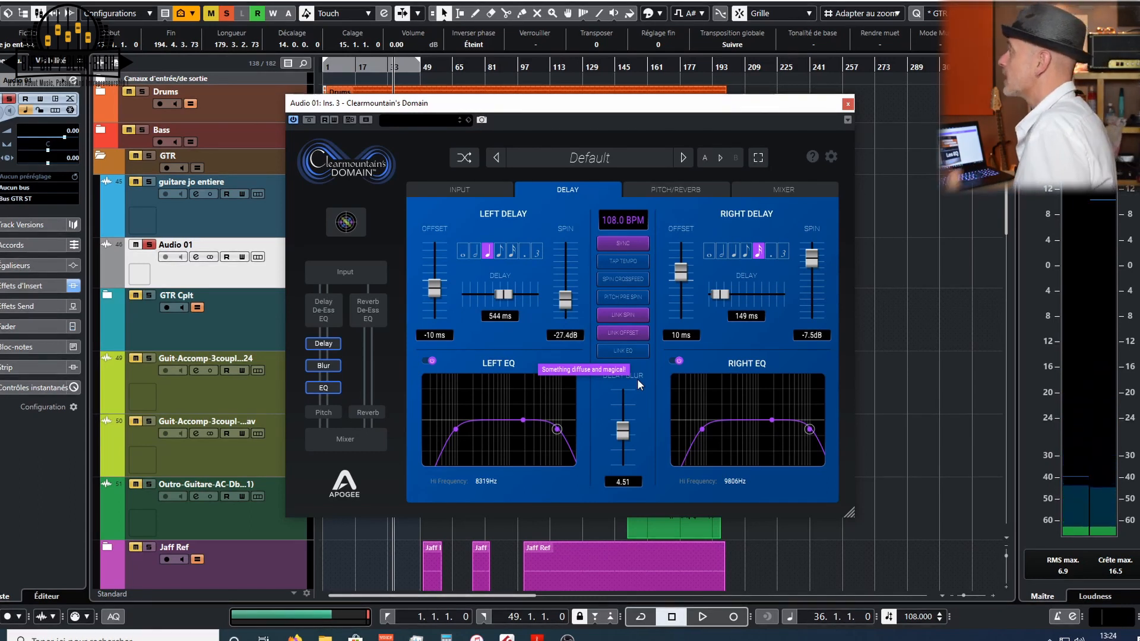
scroll(622, 433, "up", 1)
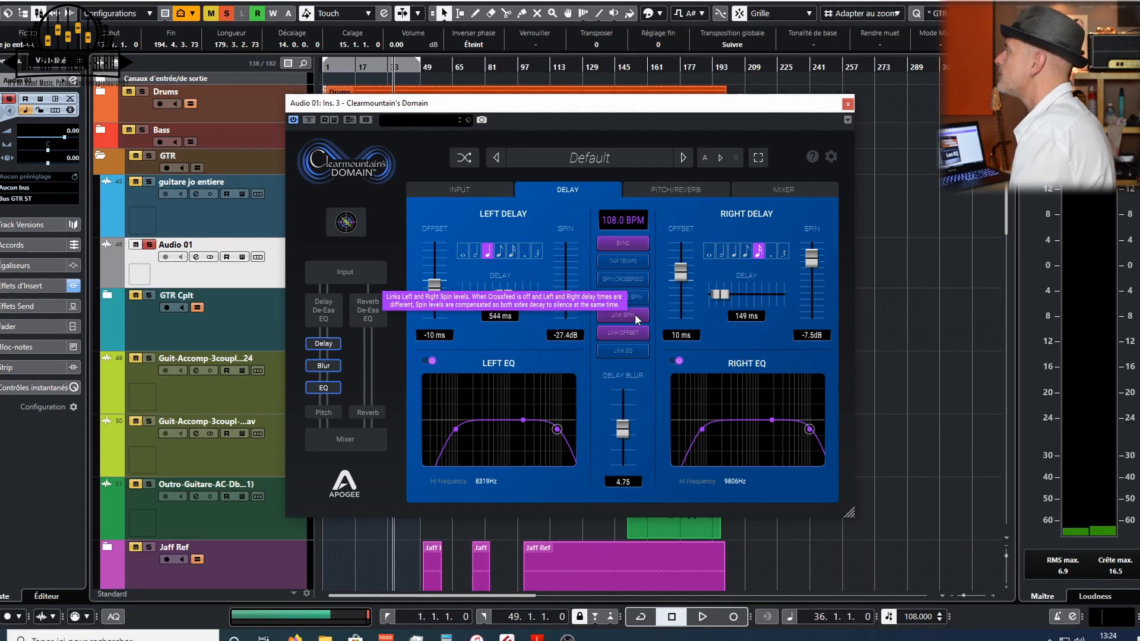
key("space")
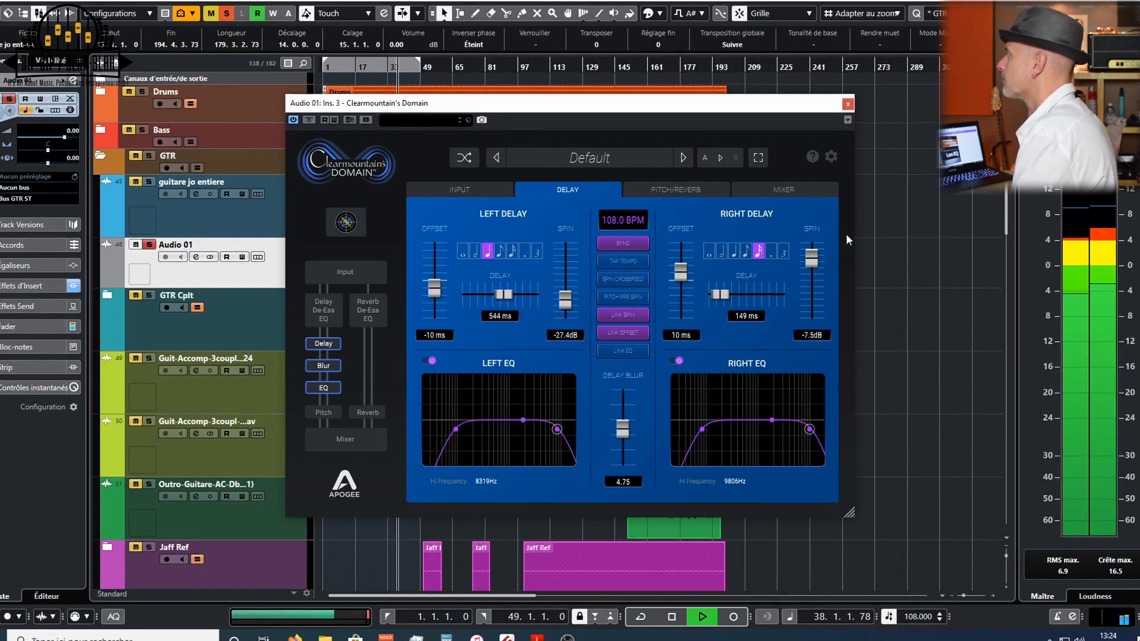
- Set the Delay channel fader in the plugin mixer to about -0.9 dB
left_click(771, 191)
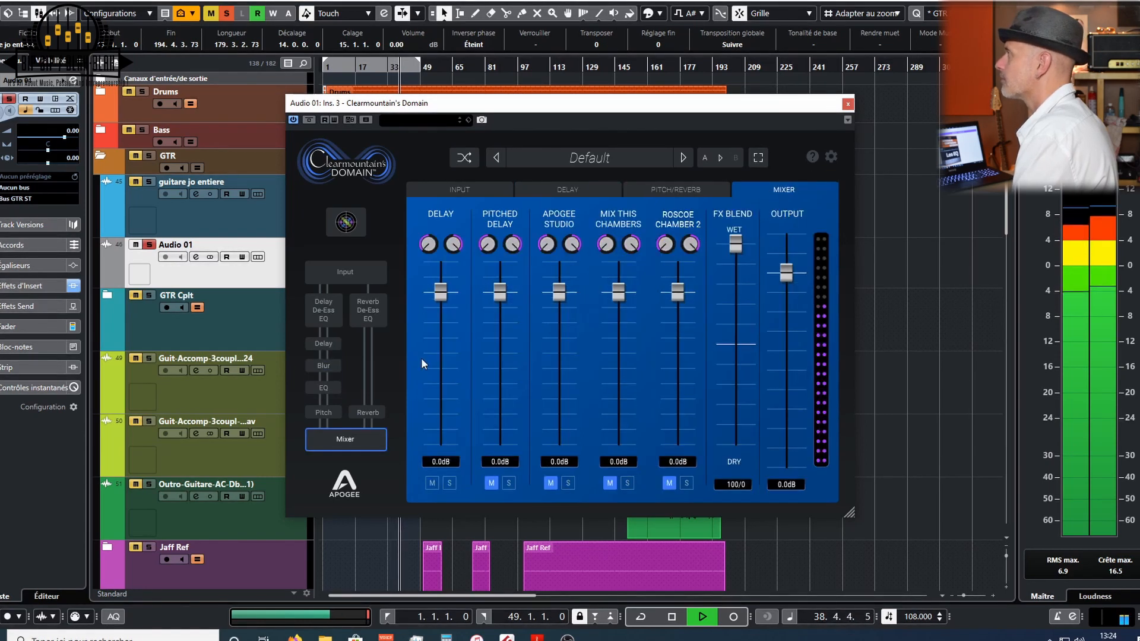
left_click_drag(440, 291, 444, 336)
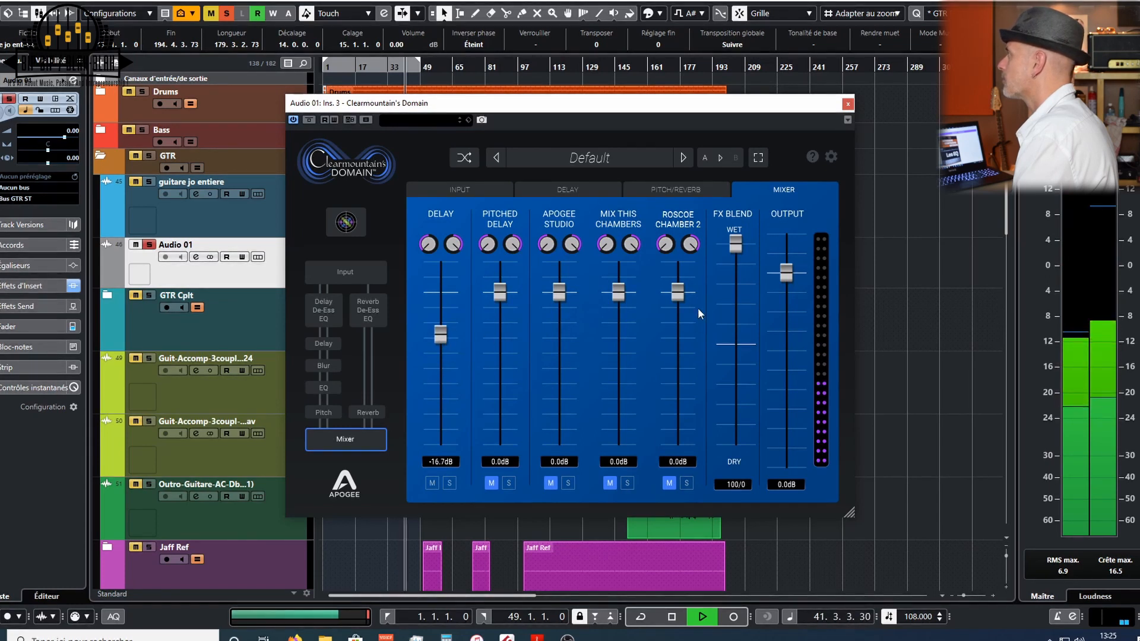
left_click_drag(441, 334, 447, 294)
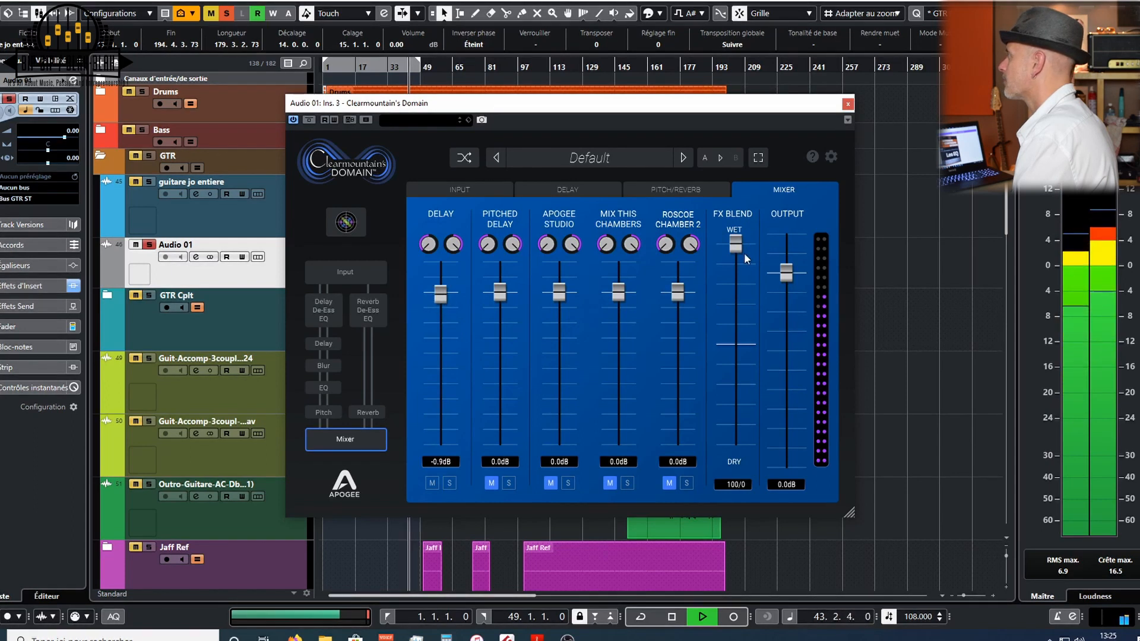
- Set the FX blend to 35/65 and unmute the Apogee Studio reverb channel
left_click_drag(734, 283, 736, 373)
left_click_drag(731, 455, 738, 383)
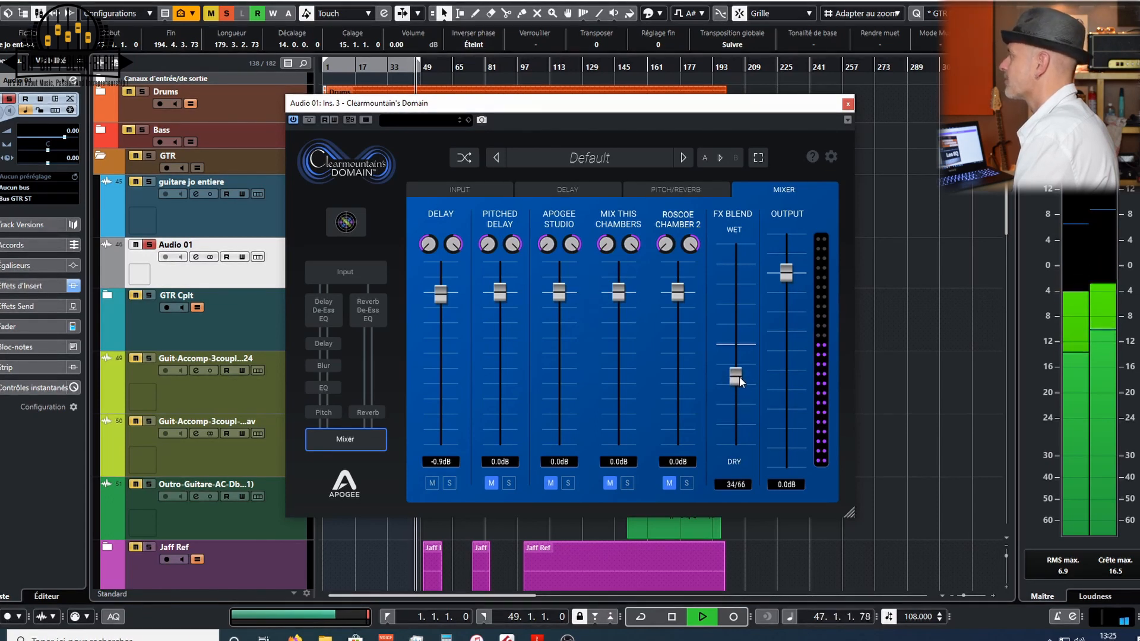
left_click_drag(739, 375, 739, 373)
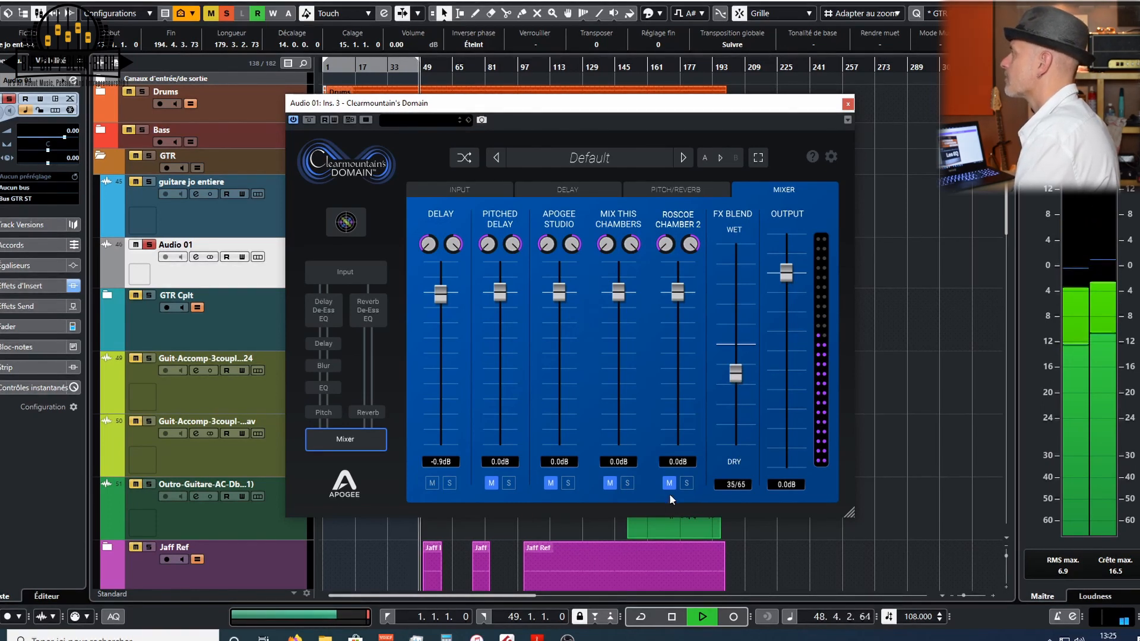
left_click(551, 482)
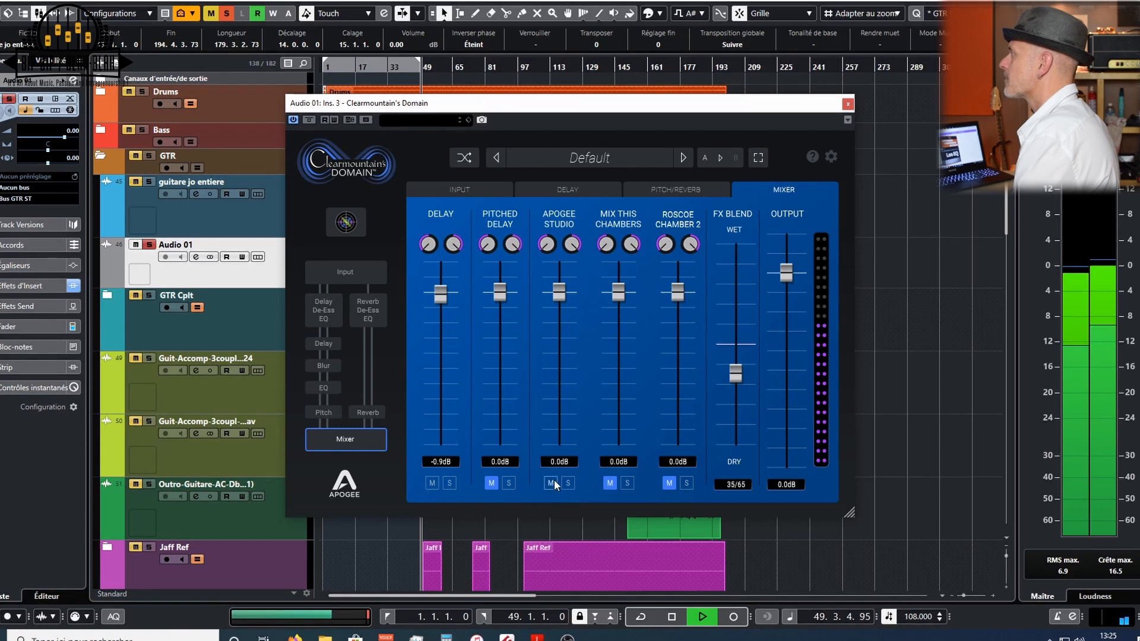
- Raise the Apogee Studio reverb sends to about -35.8 dB direct and -25.4 dB delay/pitch
left_click(654, 194)
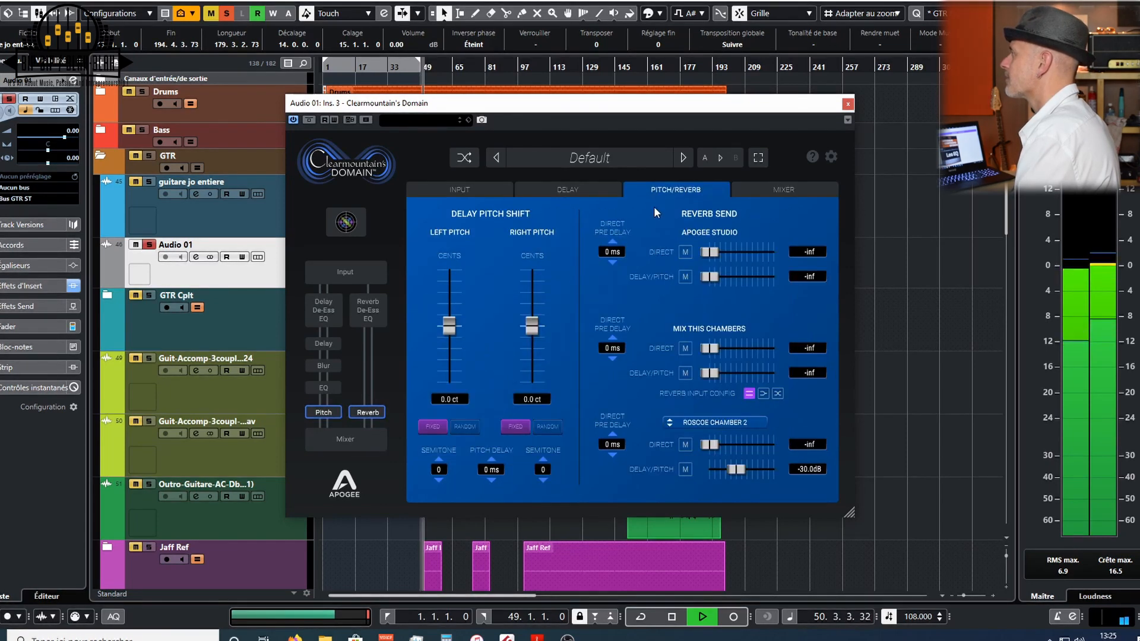
left_click_drag(709, 253, 740, 279)
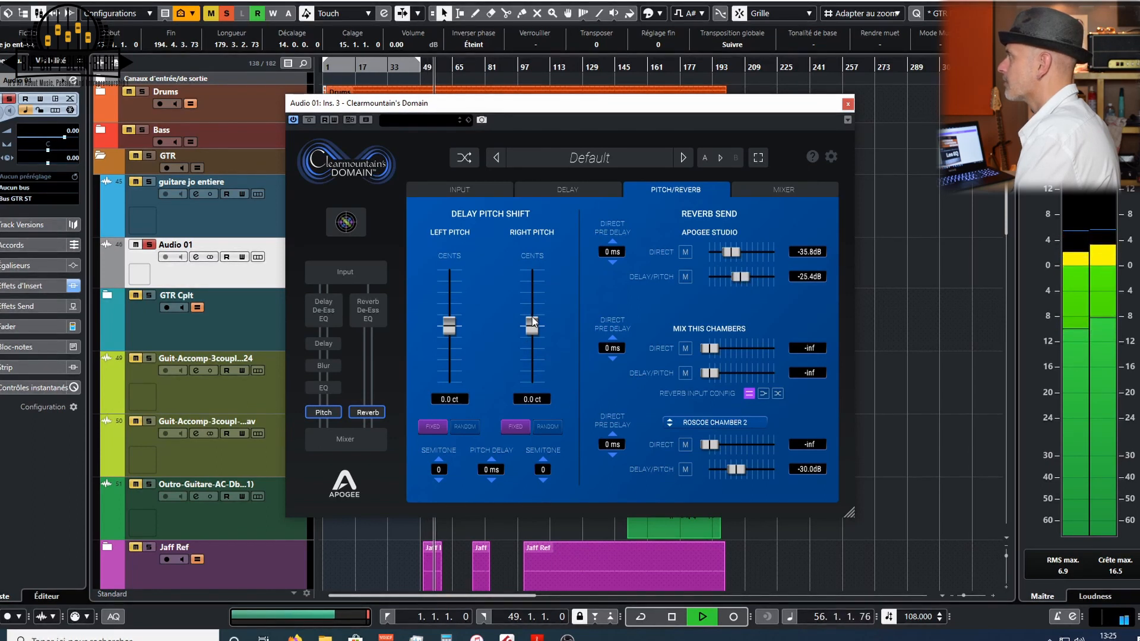
- Shift the delay pitch to about 2.2 ct left and -5.5 ct right, with semitones -1 left and 1 right
left_click_drag(446, 333, 449, 328)
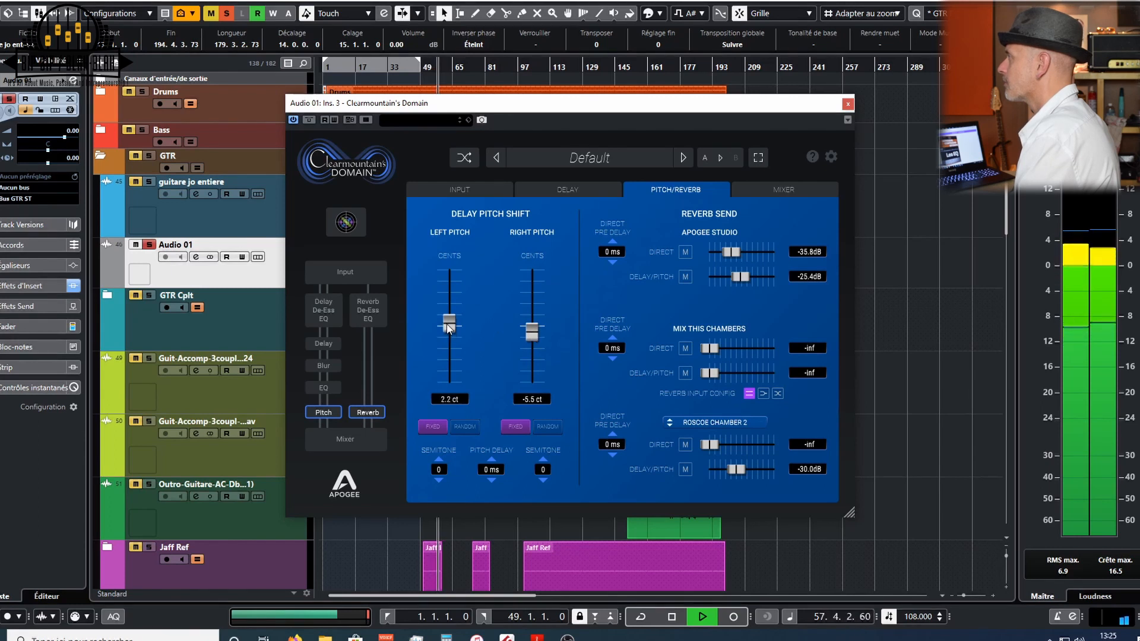
left_click(438, 478)
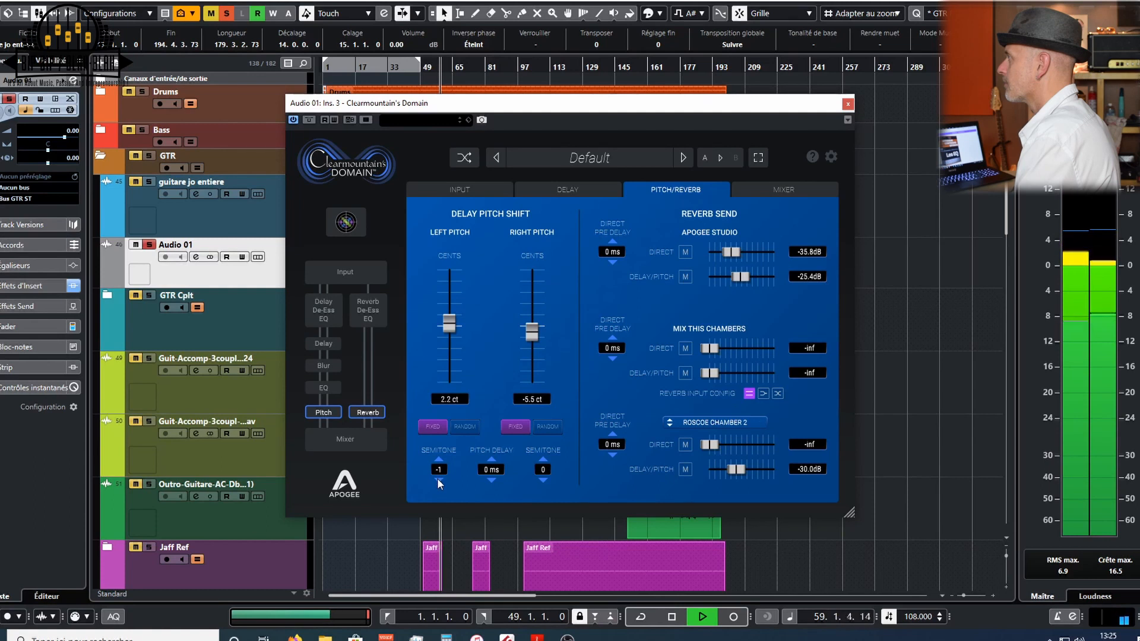
left_click(541, 459)
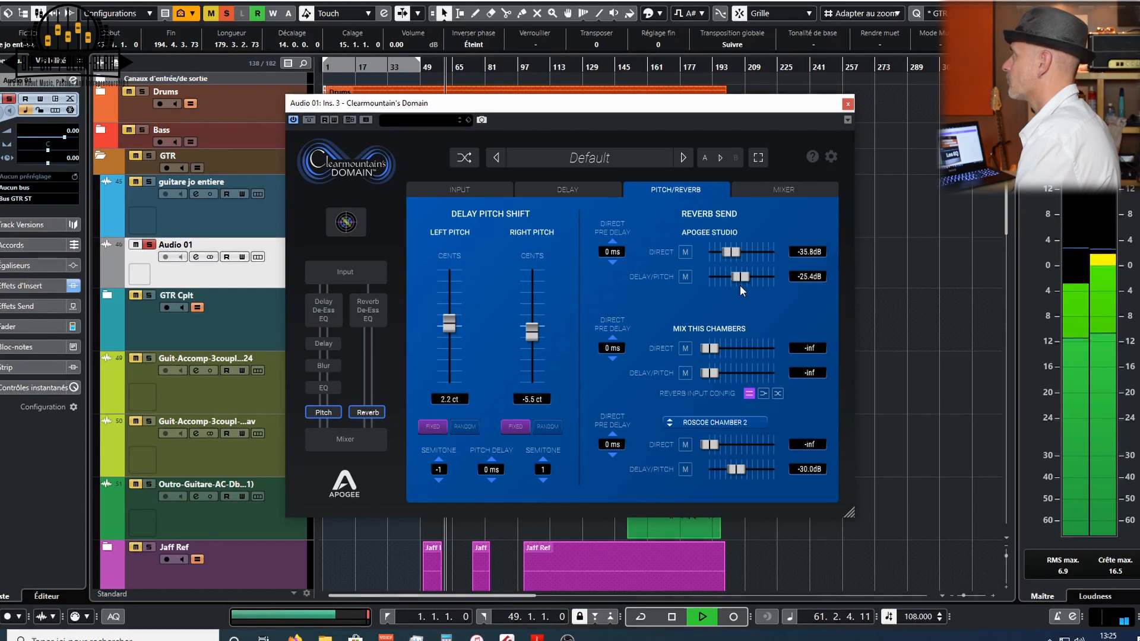
- Lower the Apogee Studio delay/pitch send to about -36.5 dB, unsolo the track and stop playback
mouse_move(742, 277)
left_mouse_down()
mouse_move(690, 274)
mouse_move(730, 276)
left_mouse_up()
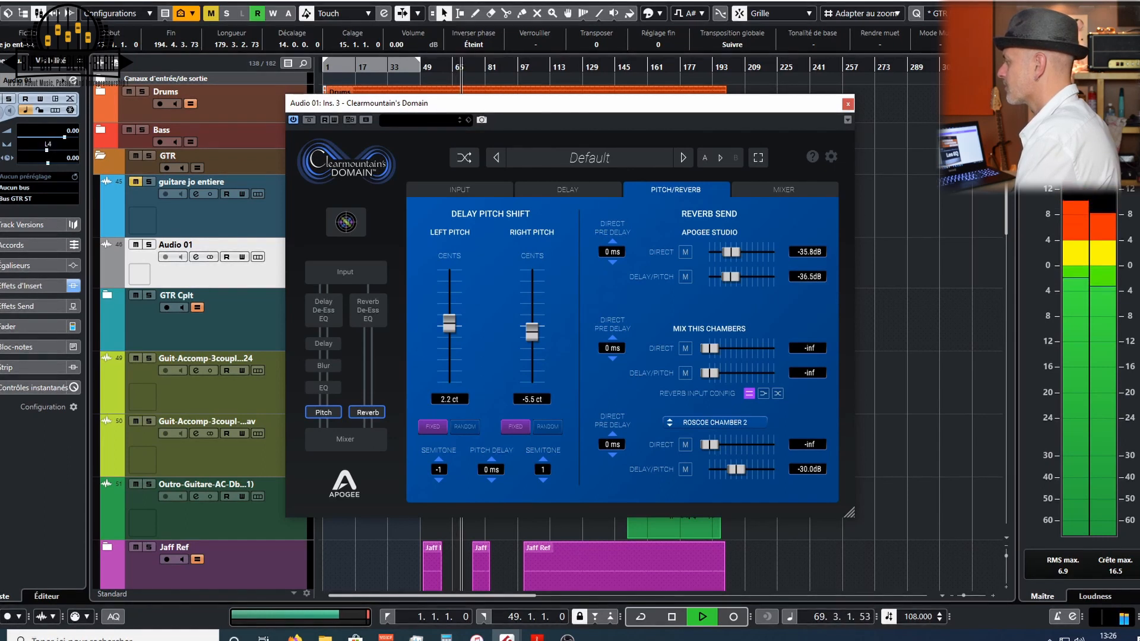
key("s")
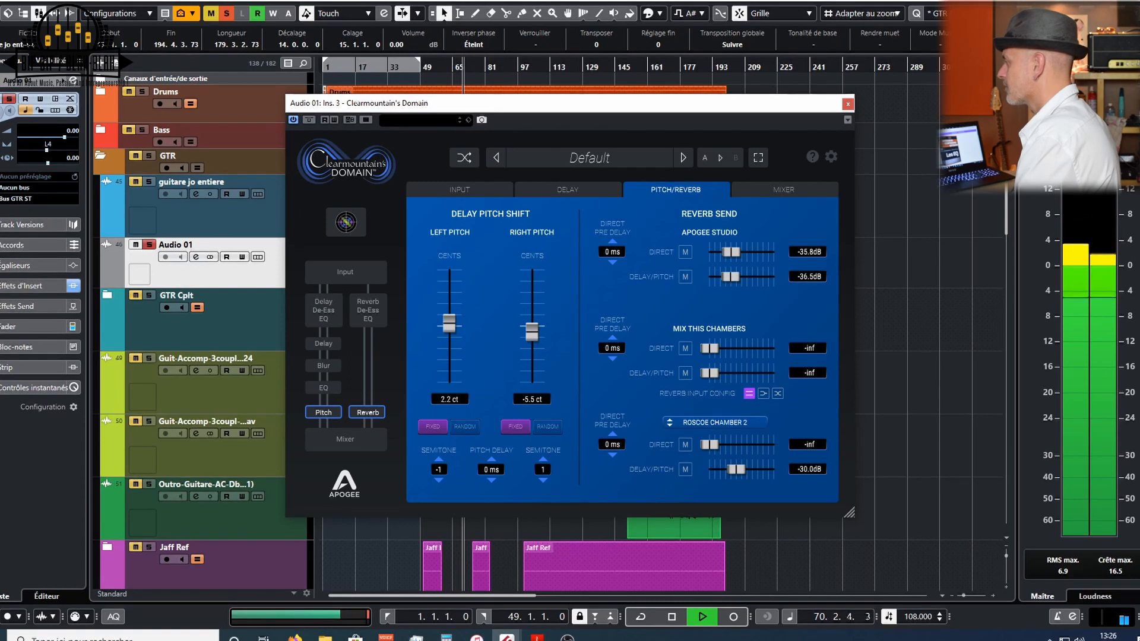
key("space")
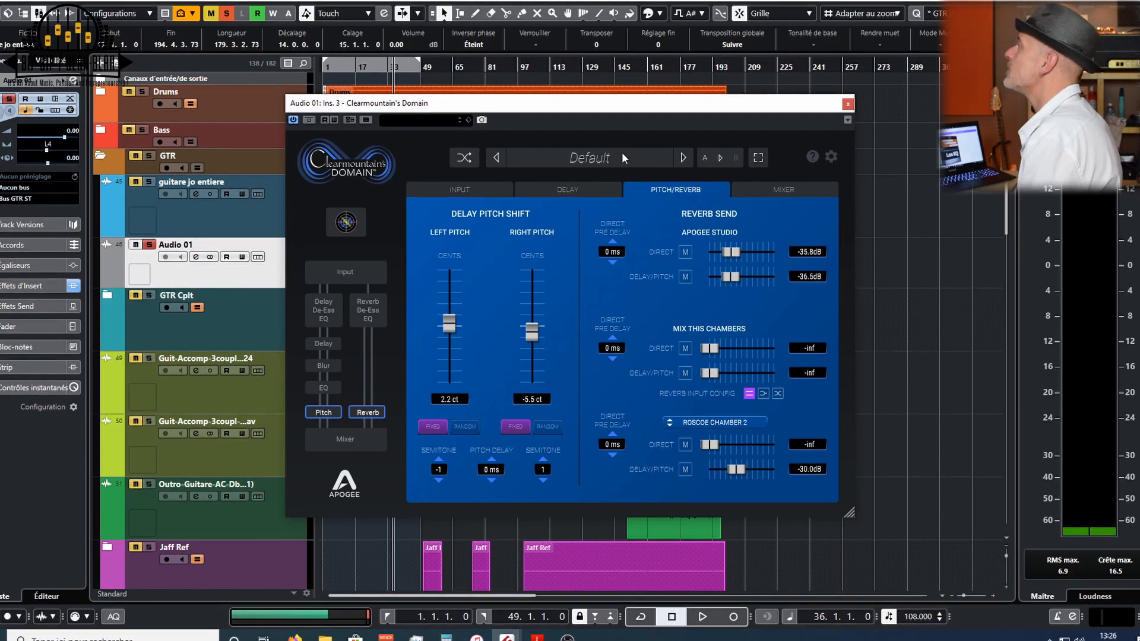
- Load the Live Rolling Stones preset in Clearmountain's Domain
left_click_drag(612, 104, 593, 108)
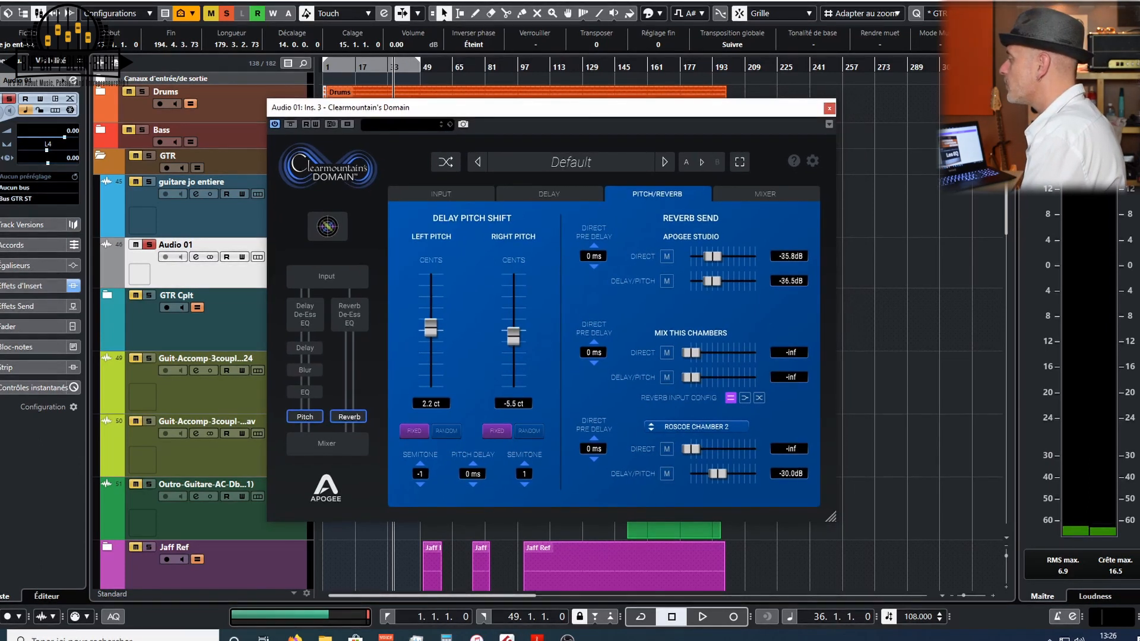
left_click(572, 163)
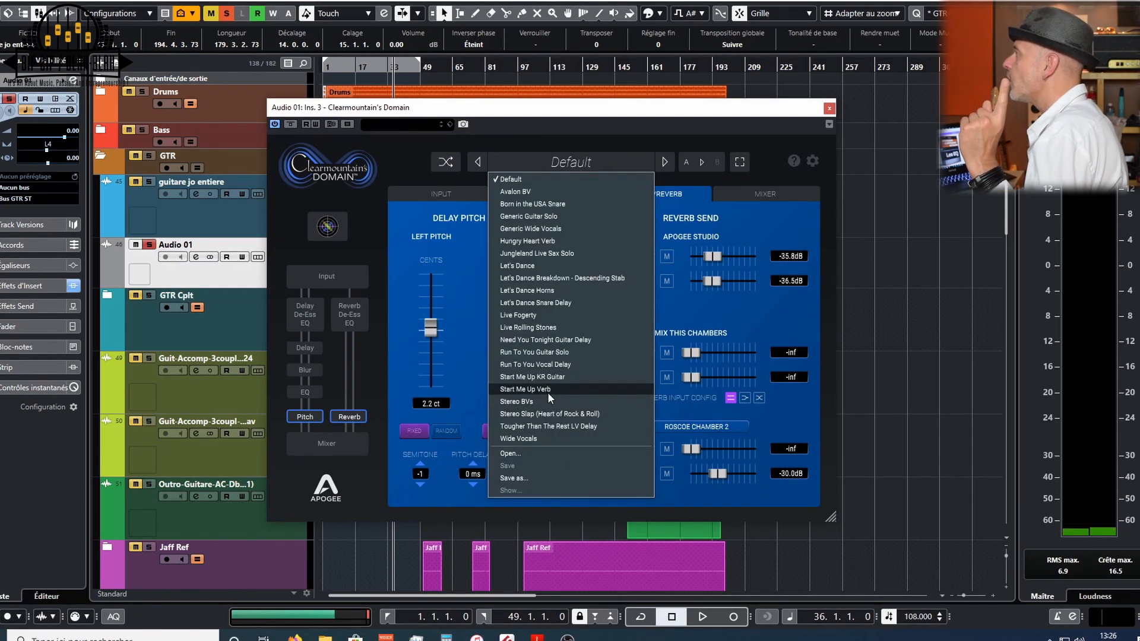
left_click(552, 328)
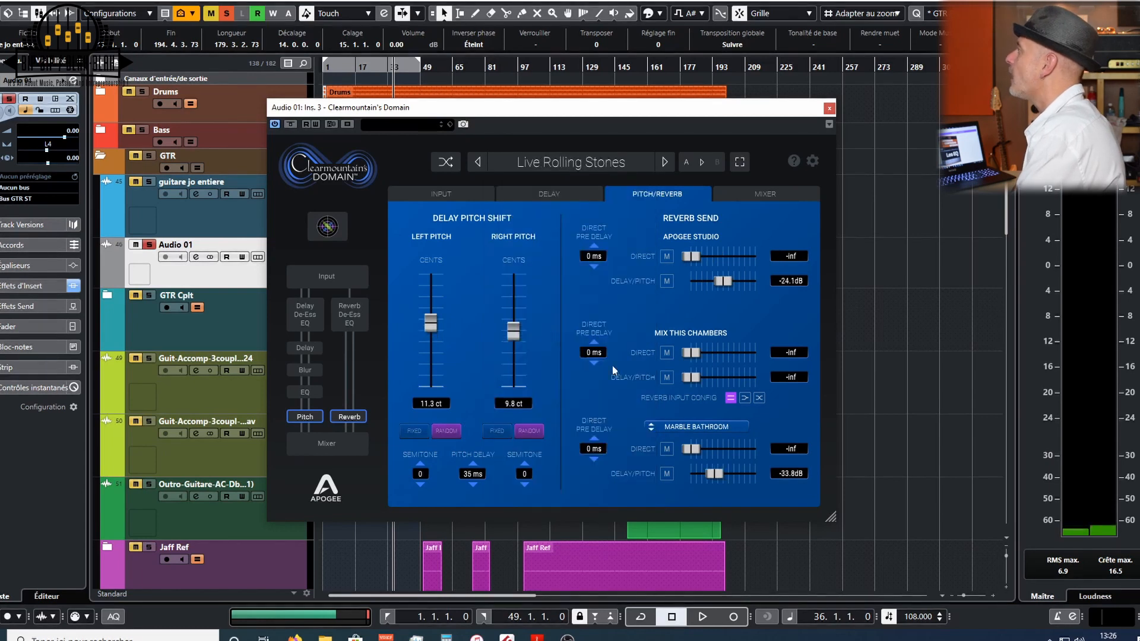
- Start playback and set the FX blend in the plugin mixer to 15/85
left_click(750, 193)
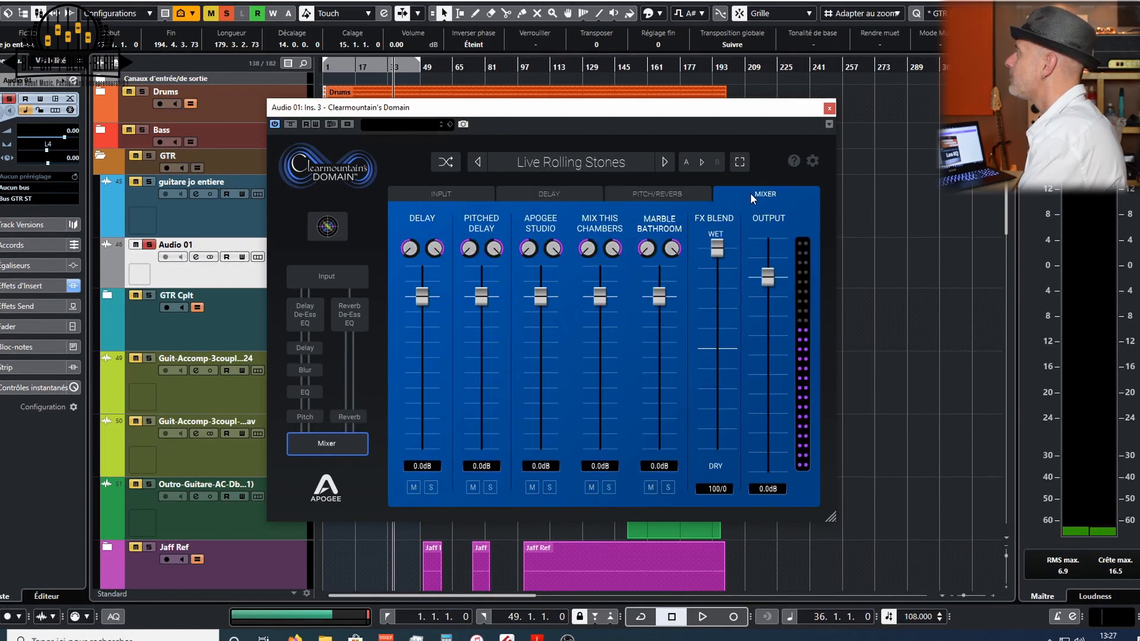
key("space")
left_click_drag(718, 252, 716, 422)
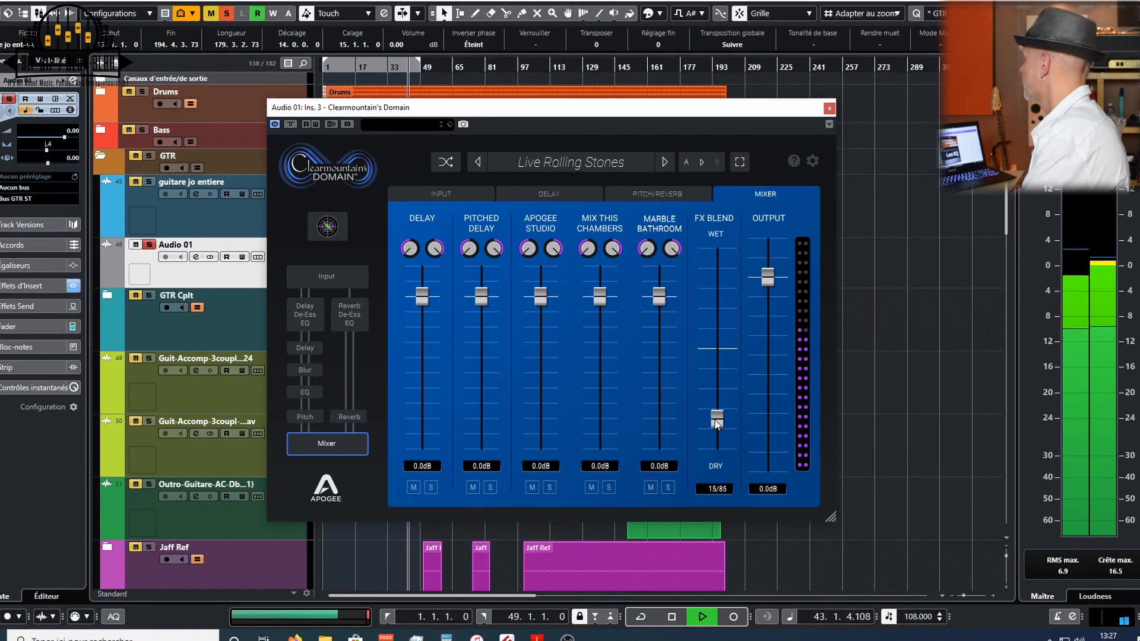
- Mute and unmute the Apogee Studio and Marble Bathroom delay/pitch reverb sends to compare them
left_click(657, 195)
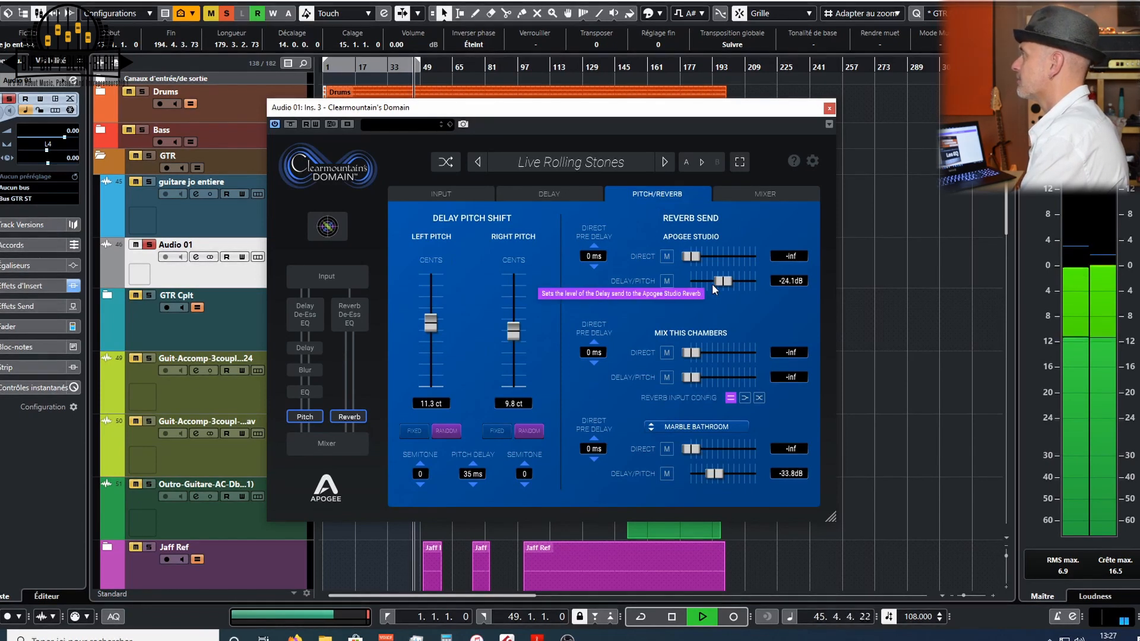
left_click(667, 282)
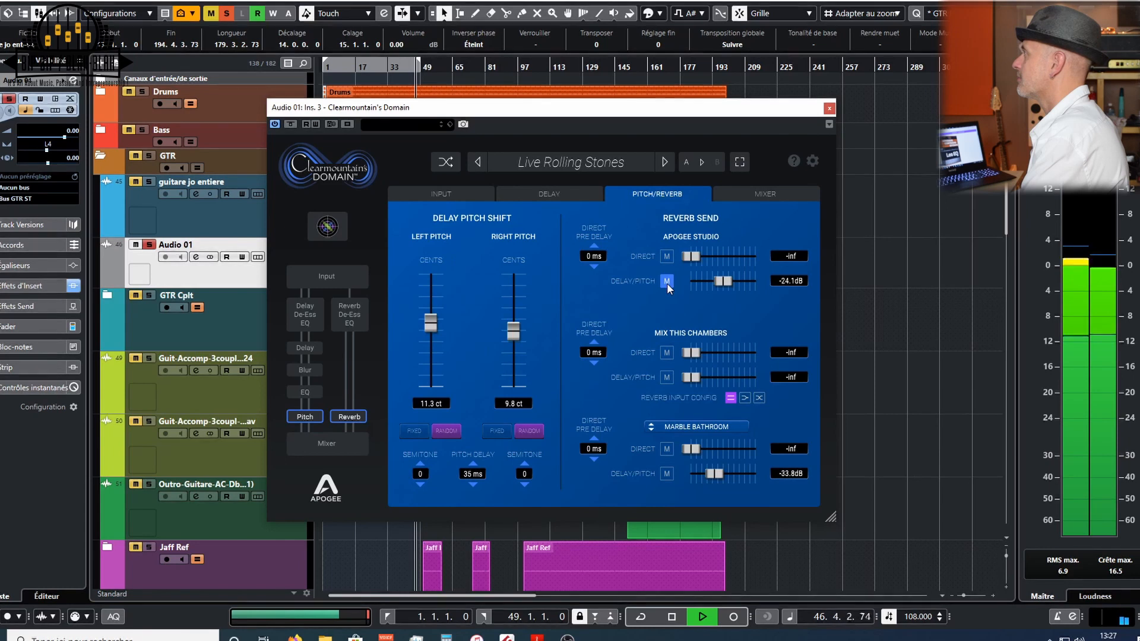
left_click(667, 473)
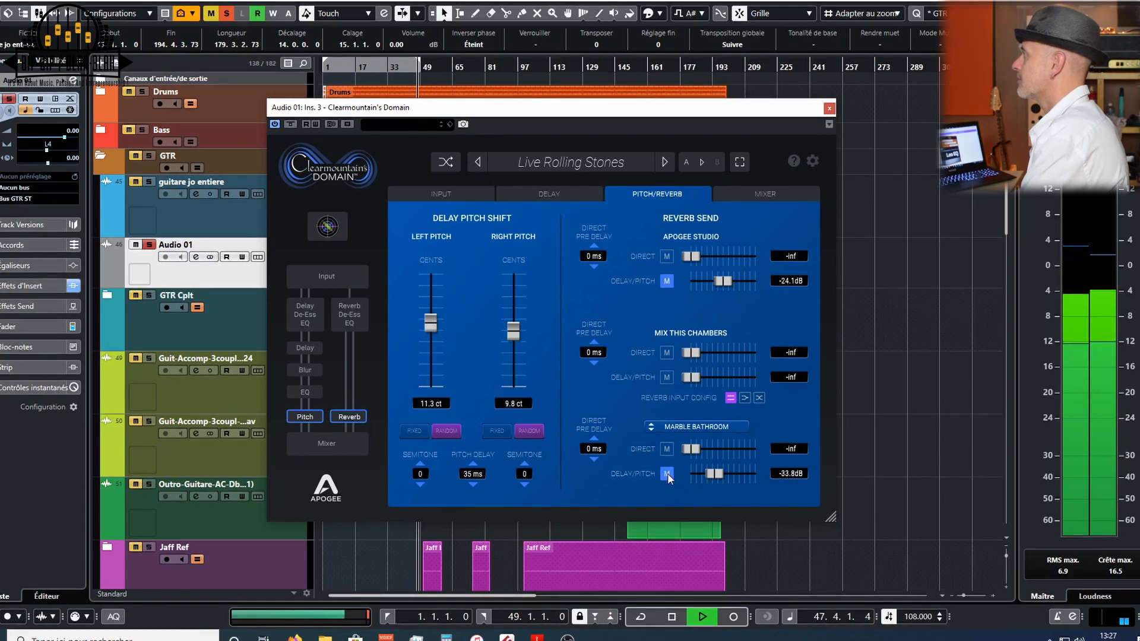
left_click(667, 472)
left_click(666, 281)
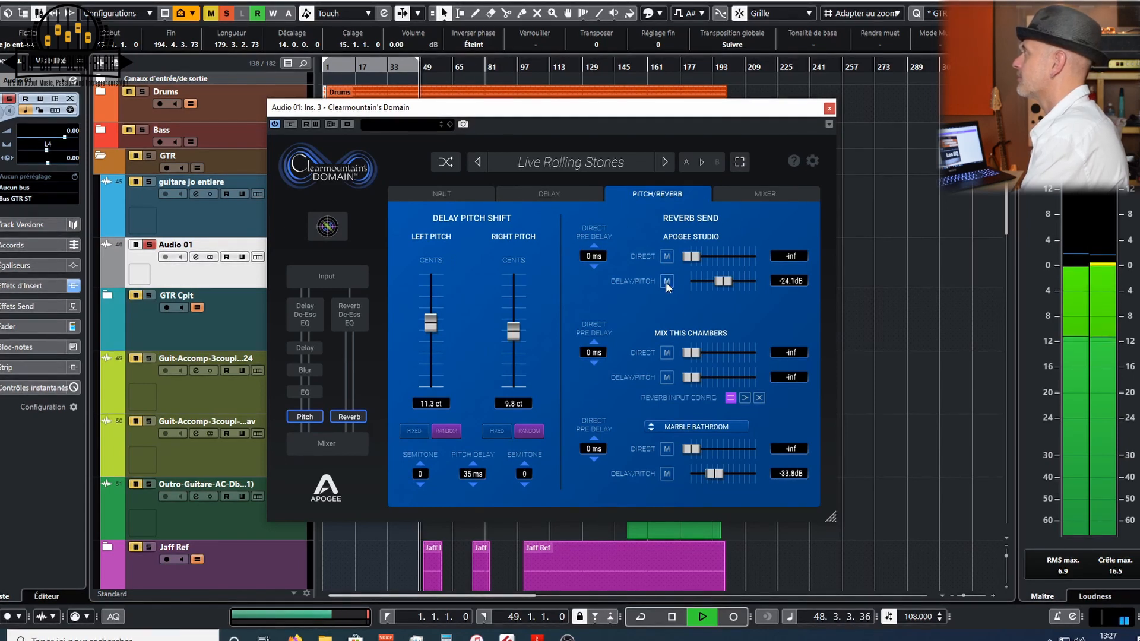
- Check the preset's delay settings, then mute the Delay channel in the plugin mixer
left_click(554, 194)
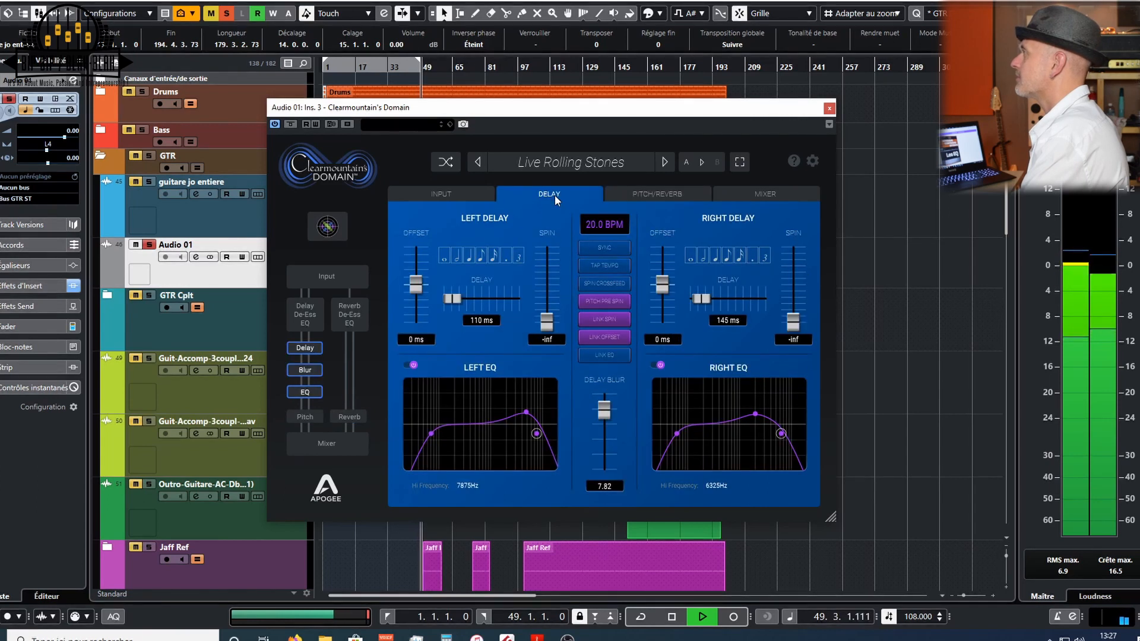
left_click(761, 192)
left_click(413, 487)
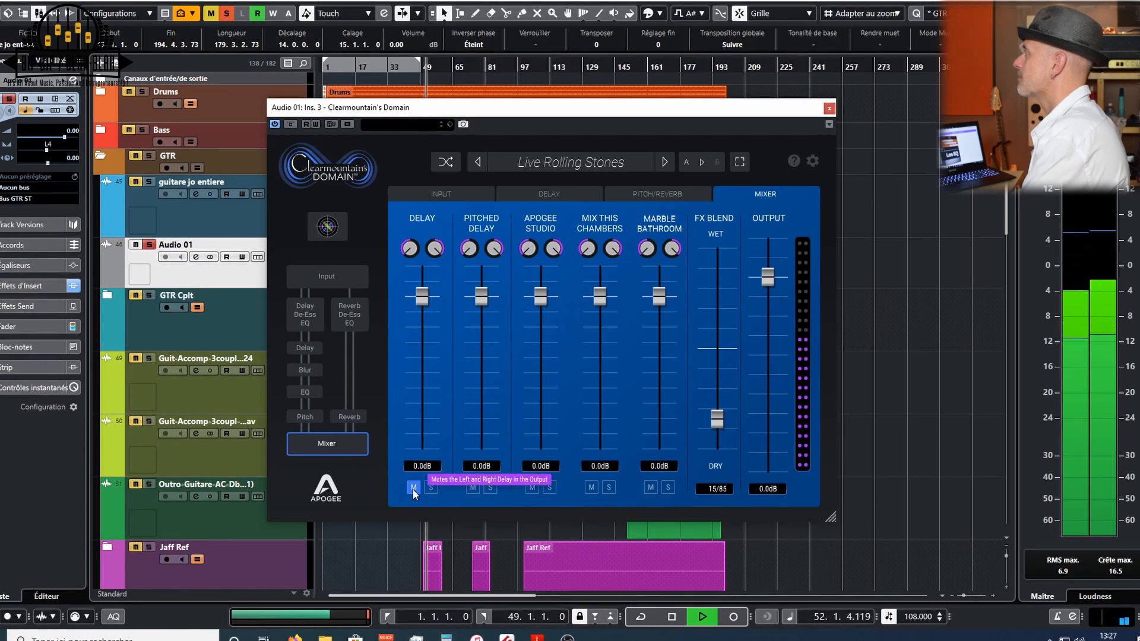
- Mute and unmute the Delay and Pitched Delay channels in the plugin mixer to compare them
left_click(413, 487)
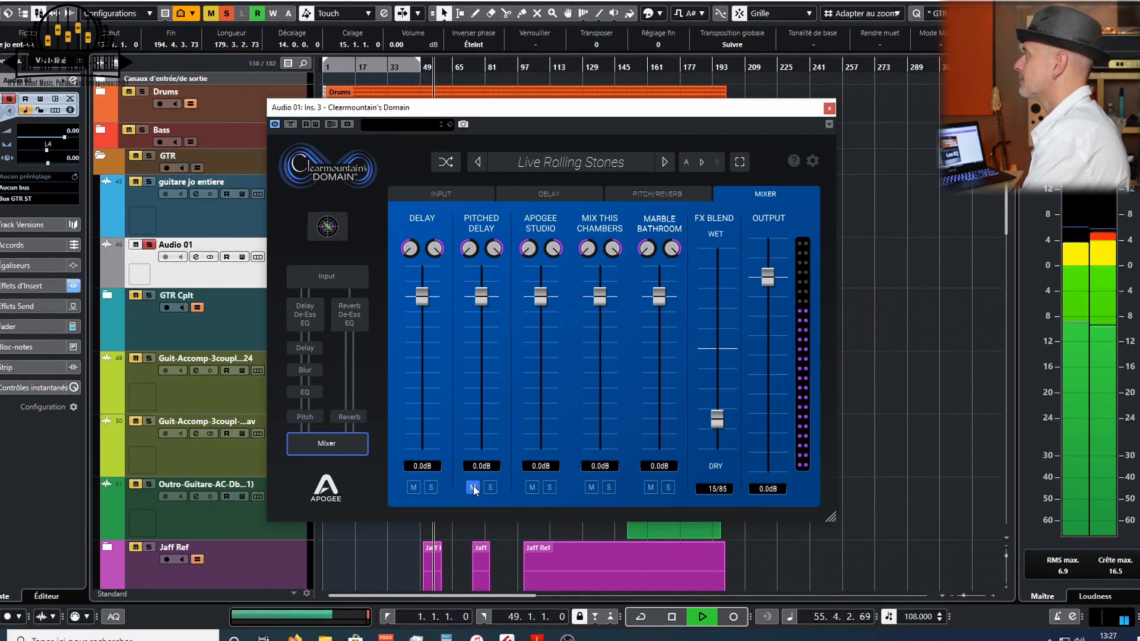
left_click(412, 487)
left_click(408, 486)
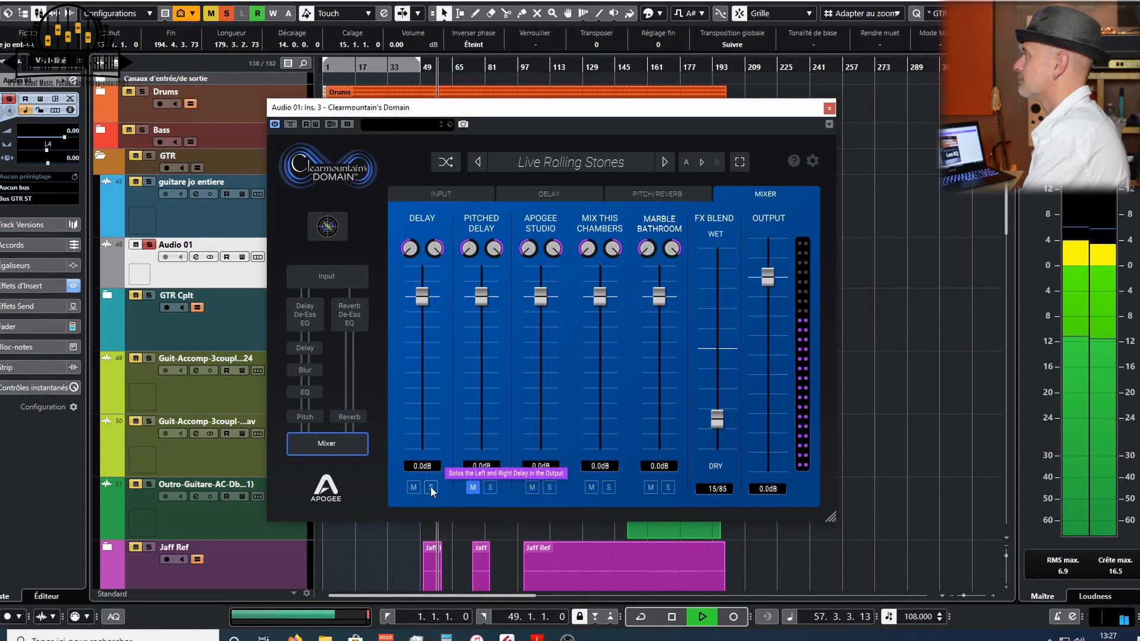
left_click(472, 488)
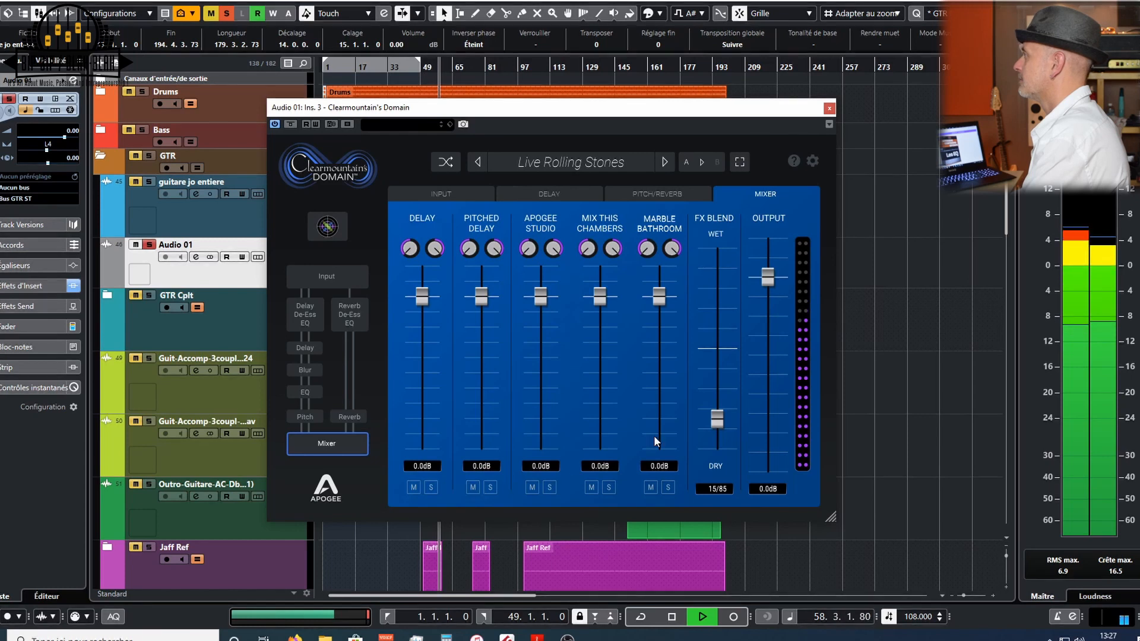
- Lower the FX blend to 10/90 and stop playback
left_click_drag(717, 421, 717, 427)
left_click_drag(717, 426, 717, 432)
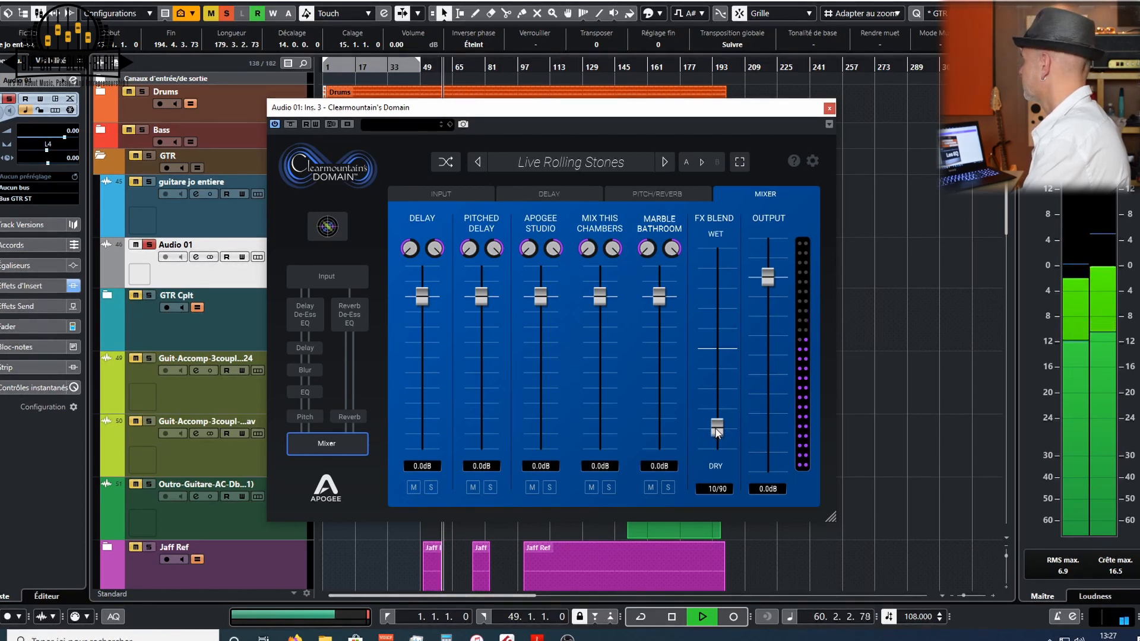
key("space")
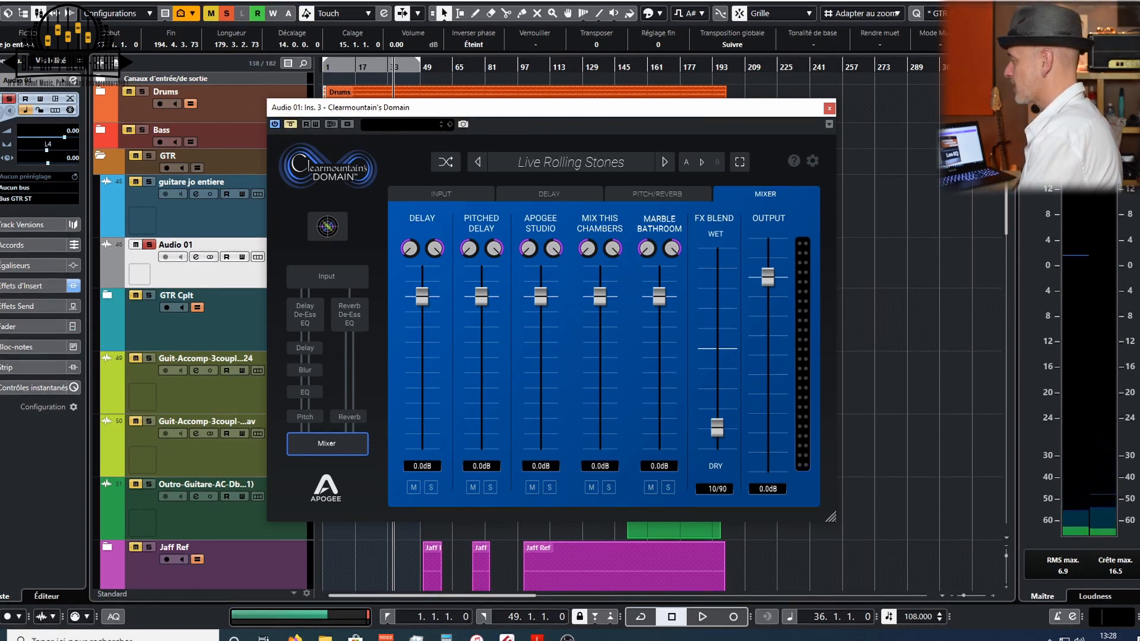
- Unsolo the guitar track and close the Domain plugin window
key("s")
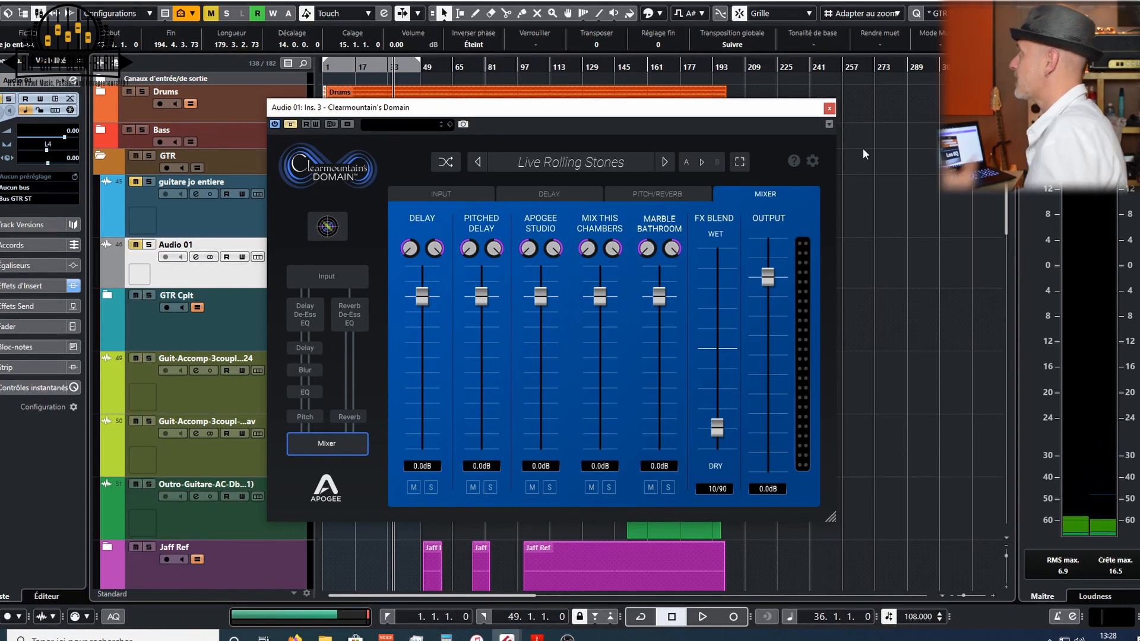
left_click(828, 109)
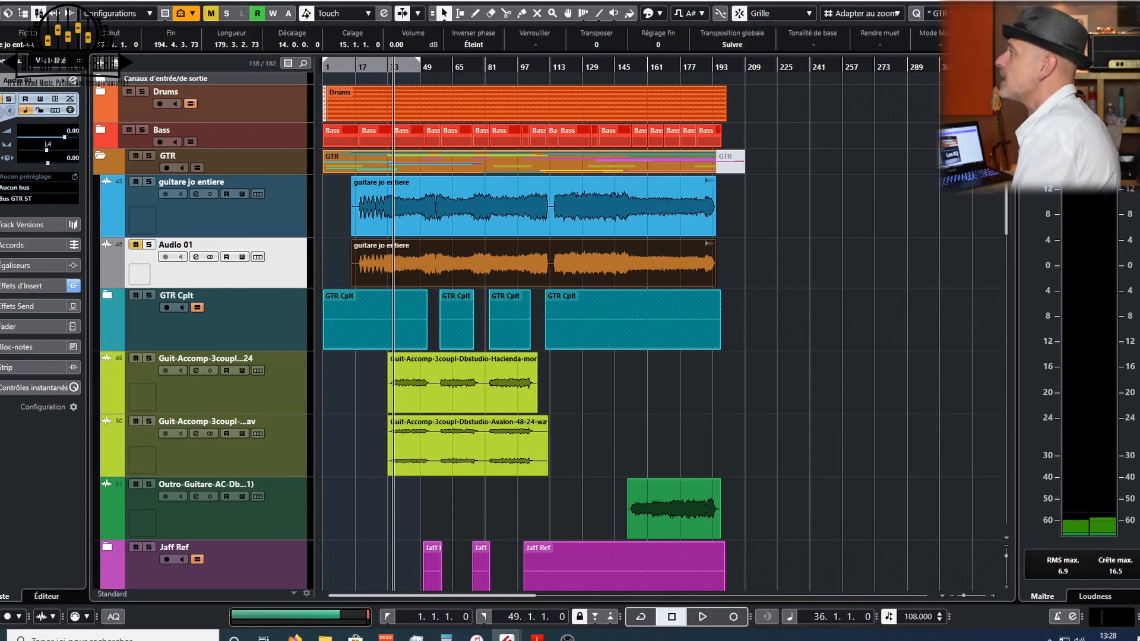
- Collapse the GTR folder and expand the VX vocal folder
left_click(101, 155)
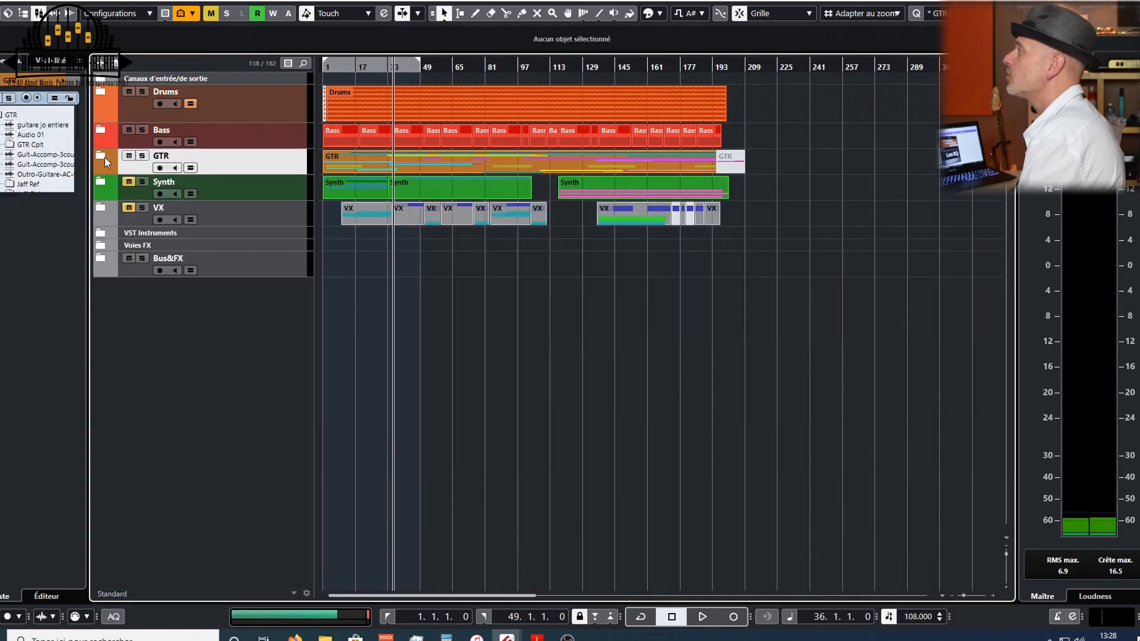
left_click(128, 209)
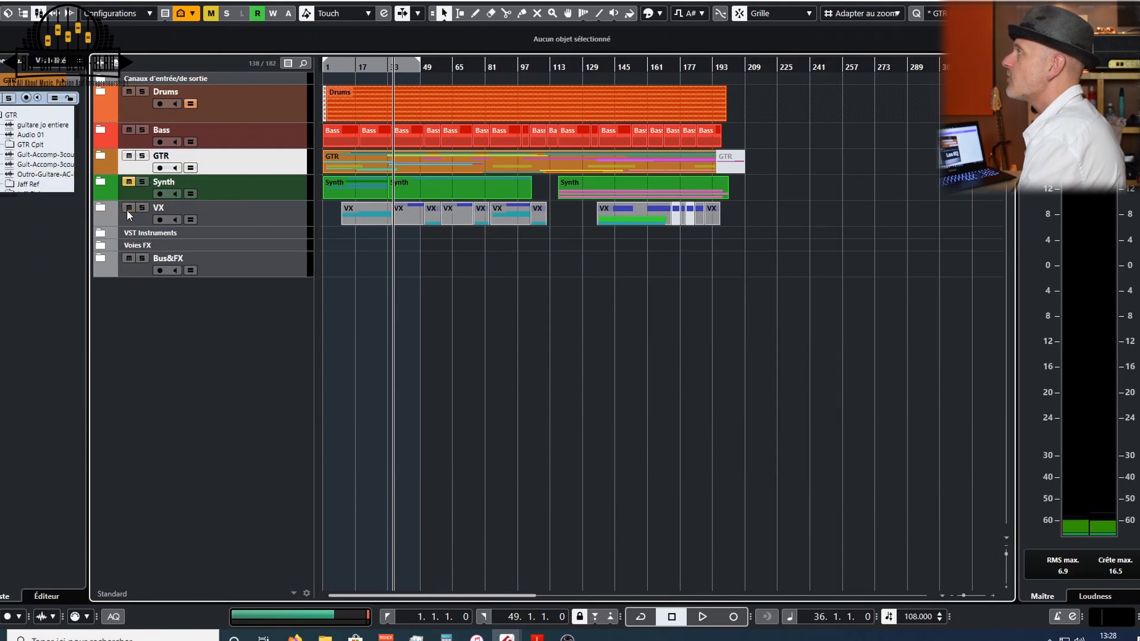
left_click(101, 208)
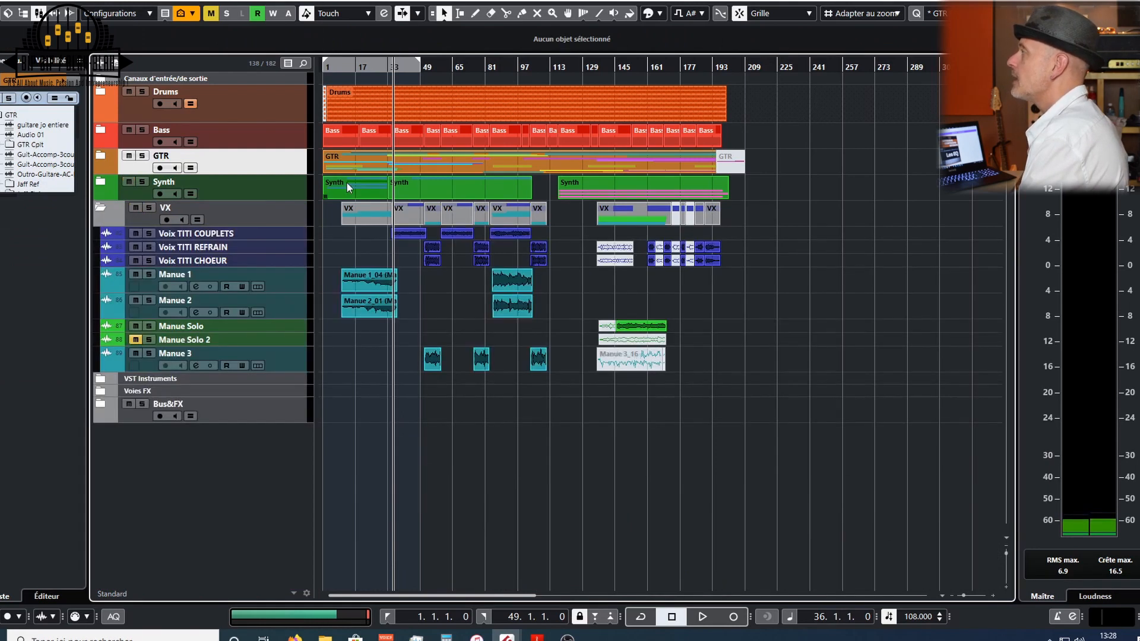
left_click_drag(1006, 553, 1006, 557)
left_click_drag(963, 592, 965, 595)
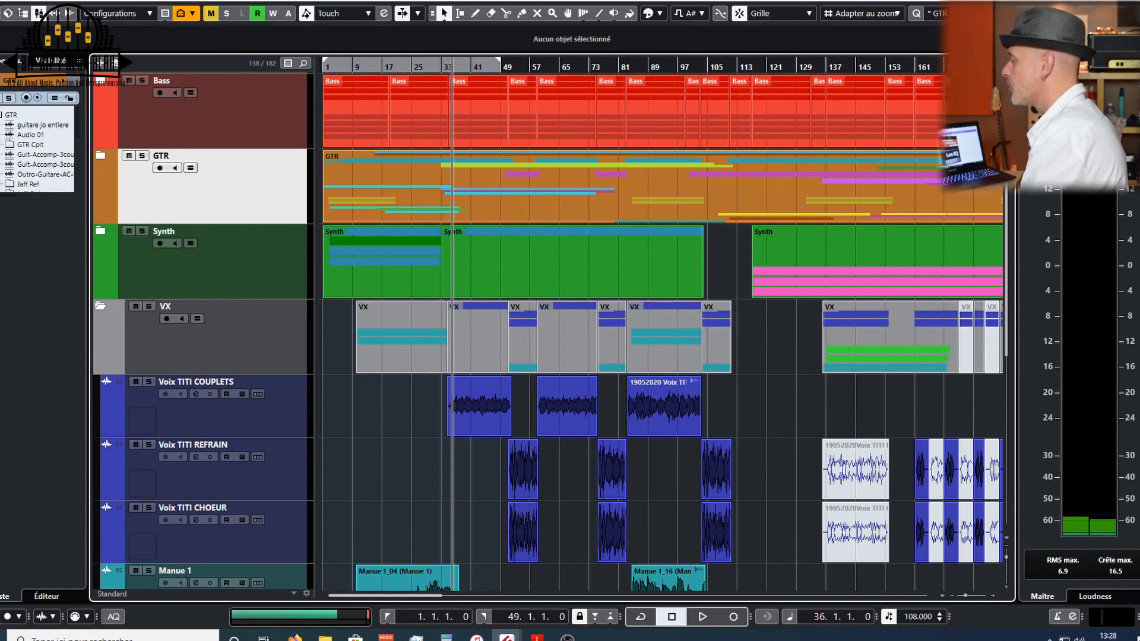
- Solo the Voix TITI COUPLETS and REFRAIN tracks and play from around bar 33
key("space")
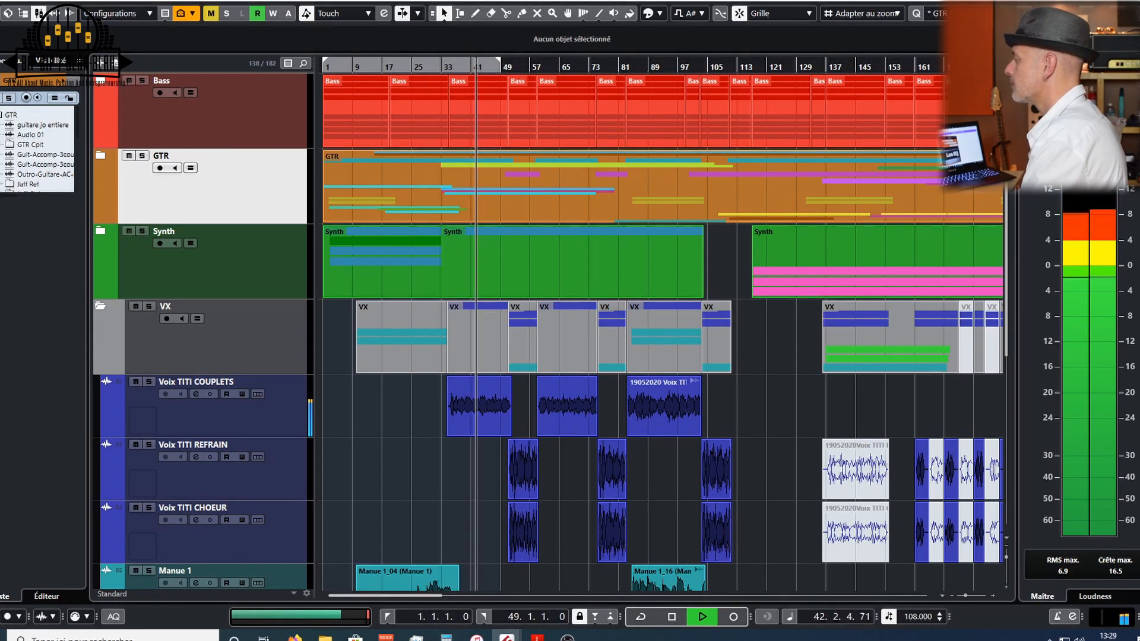
key("space")
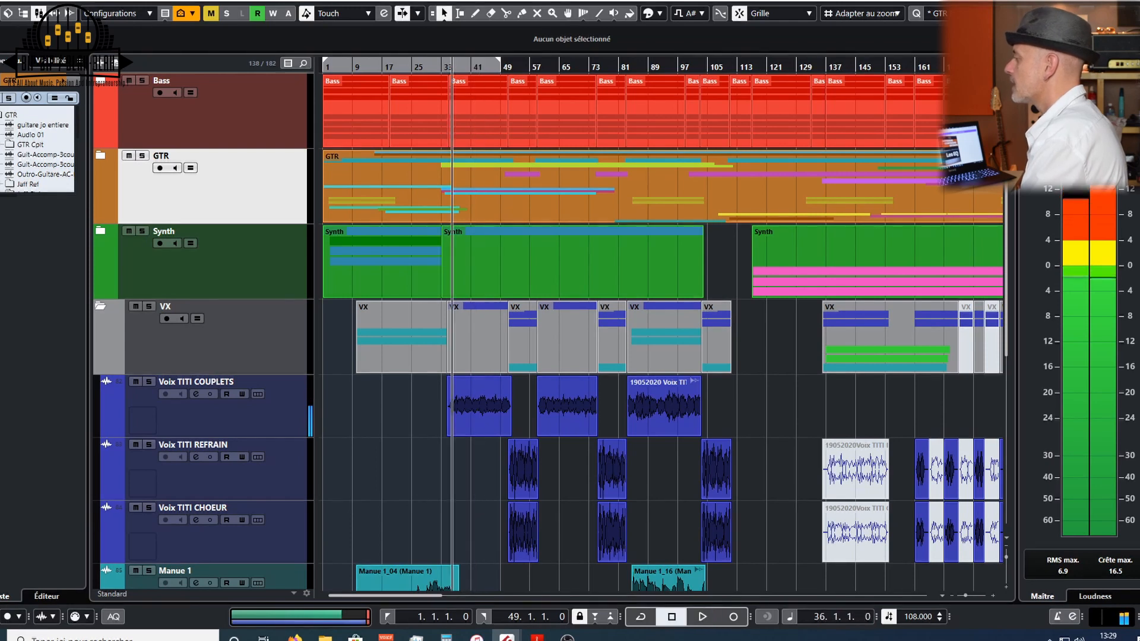
left_click_drag(148, 381, 148, 445)
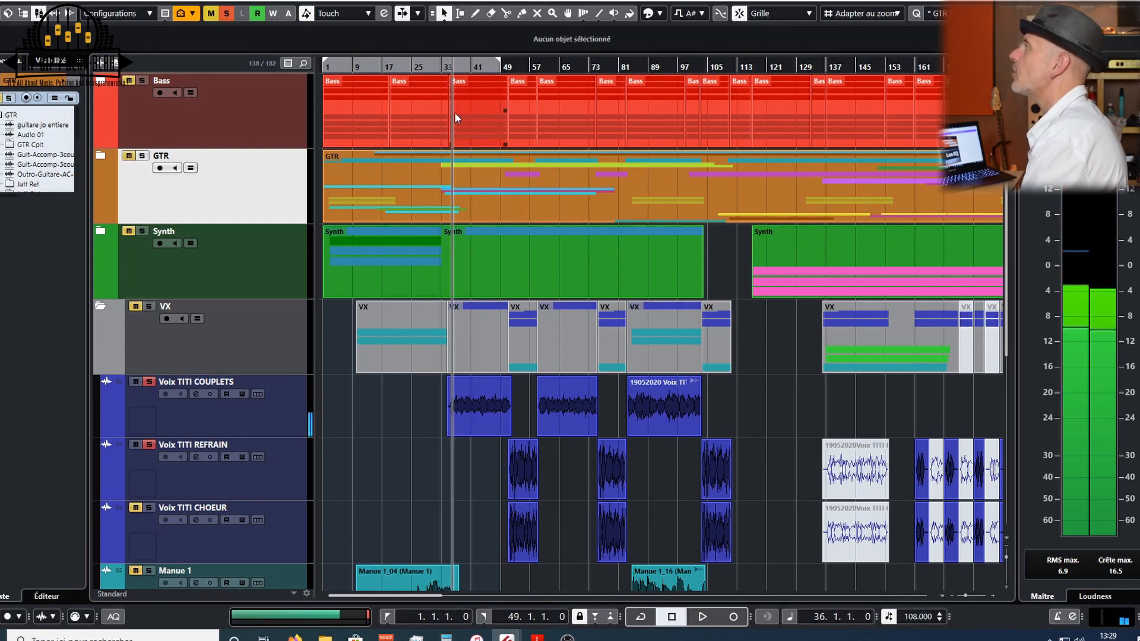
left_click(447, 62)
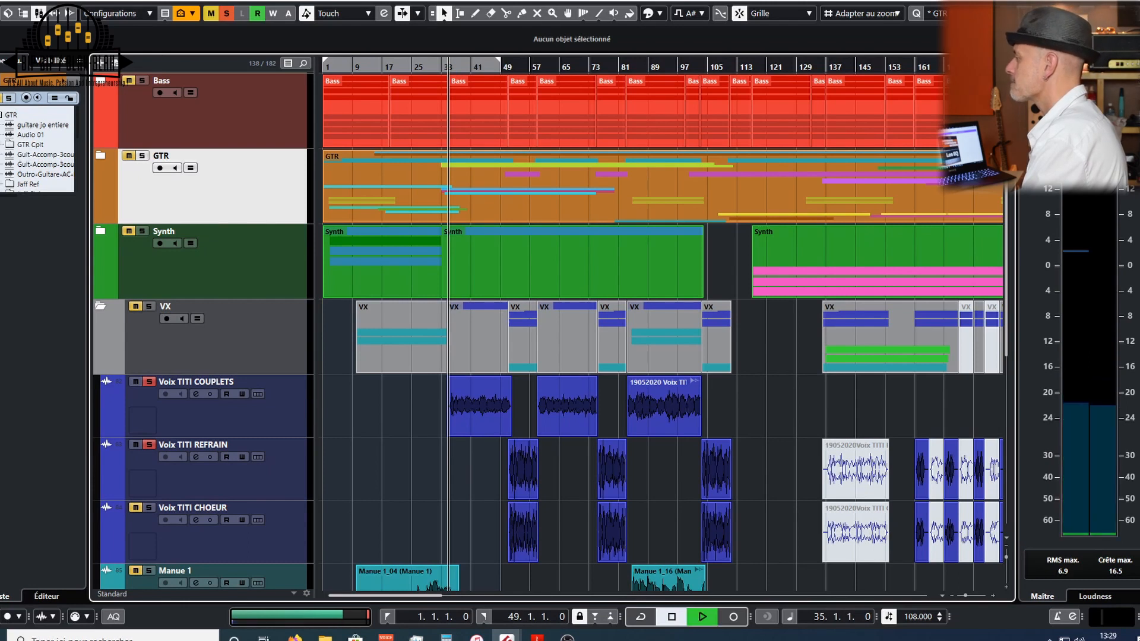
key("space")
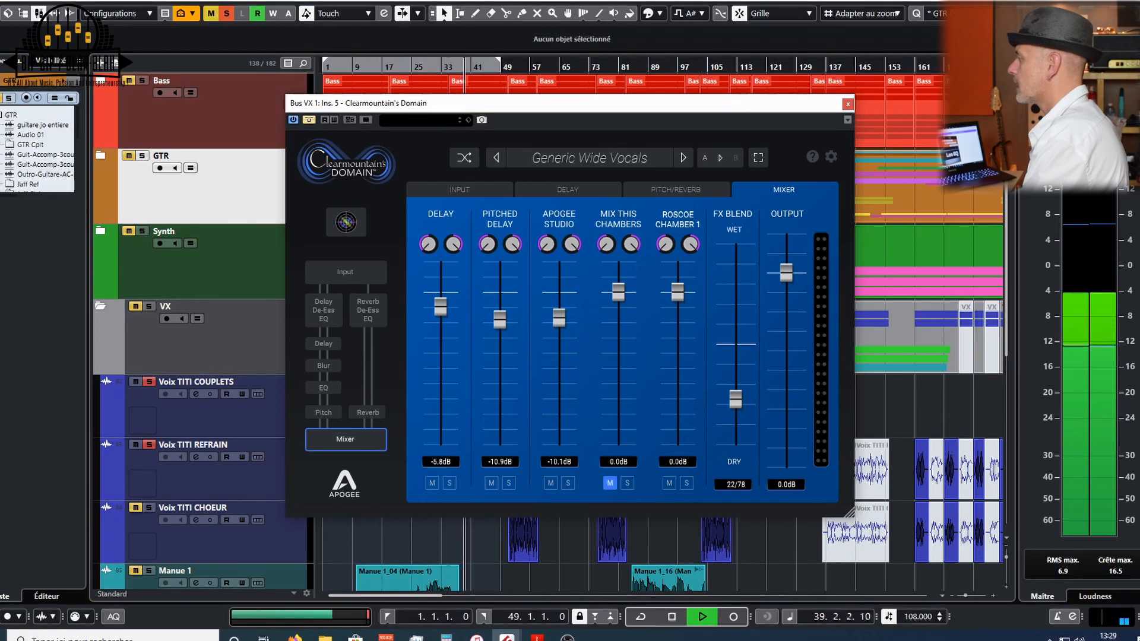
- Listen to the vocals through the Generic Wide Vocals preset on the VX bus Domain, restarting playback
key("space")
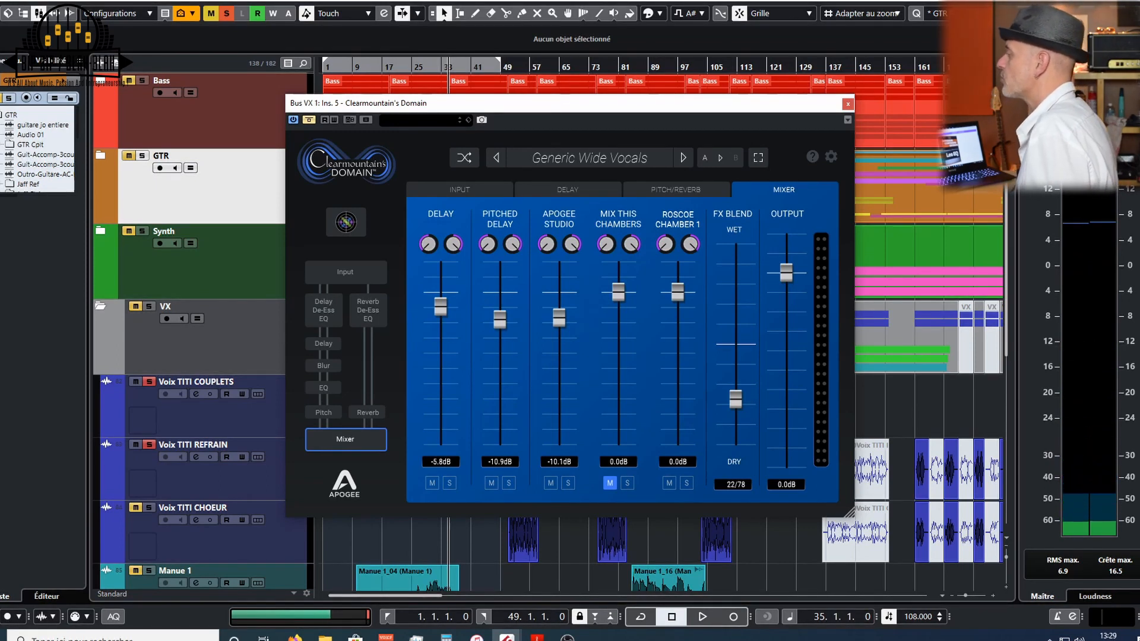
key("space")
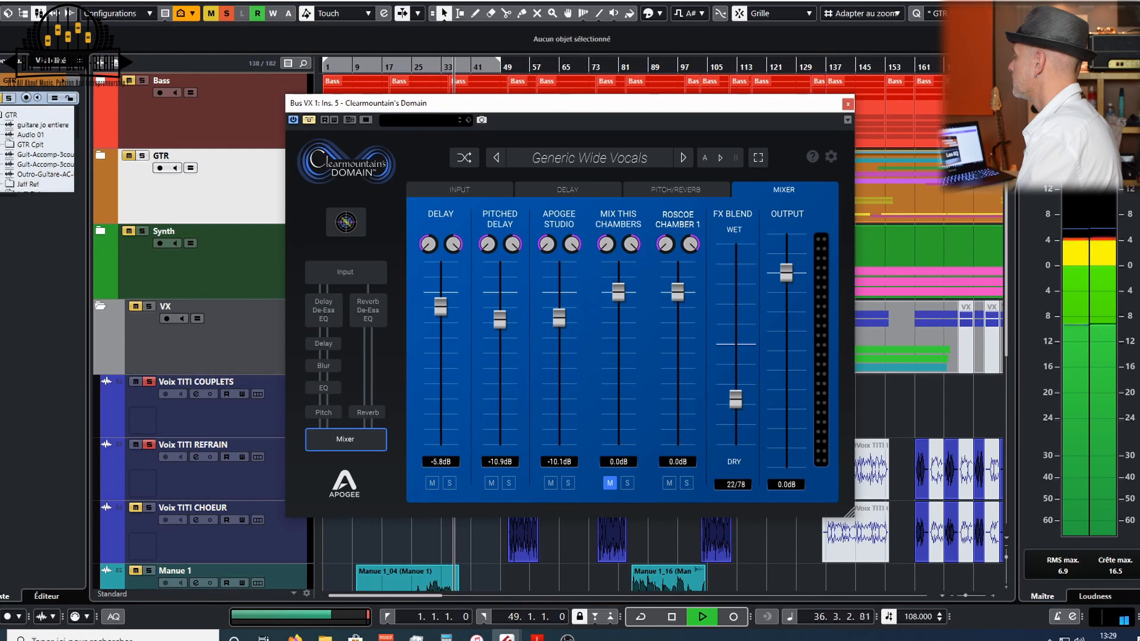
key("space")
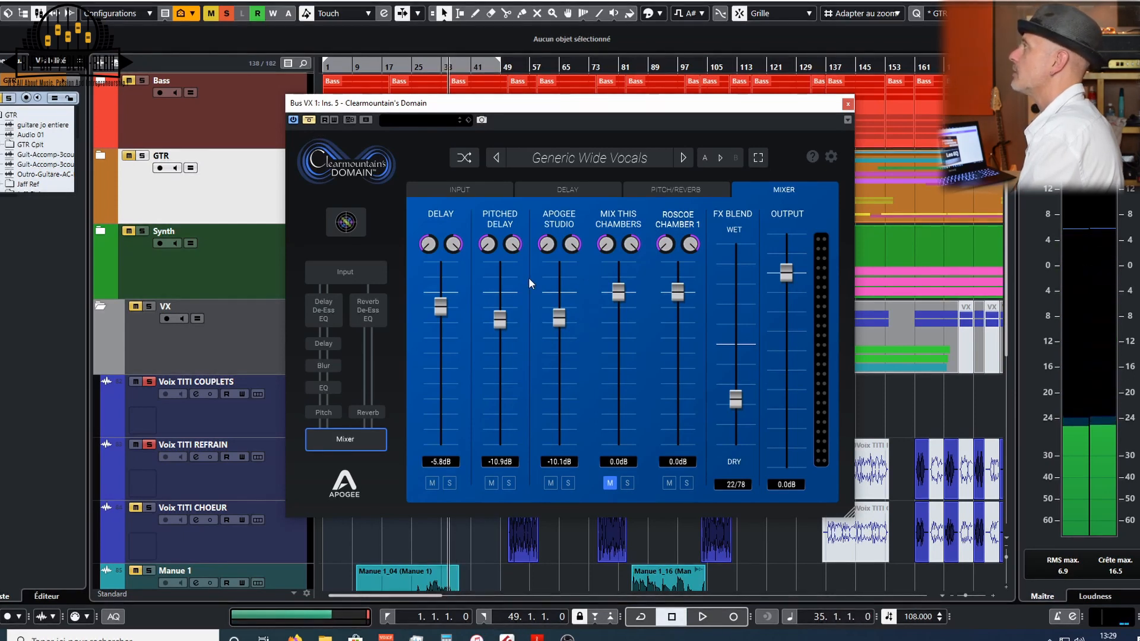
left_click(309, 119)
key("space")
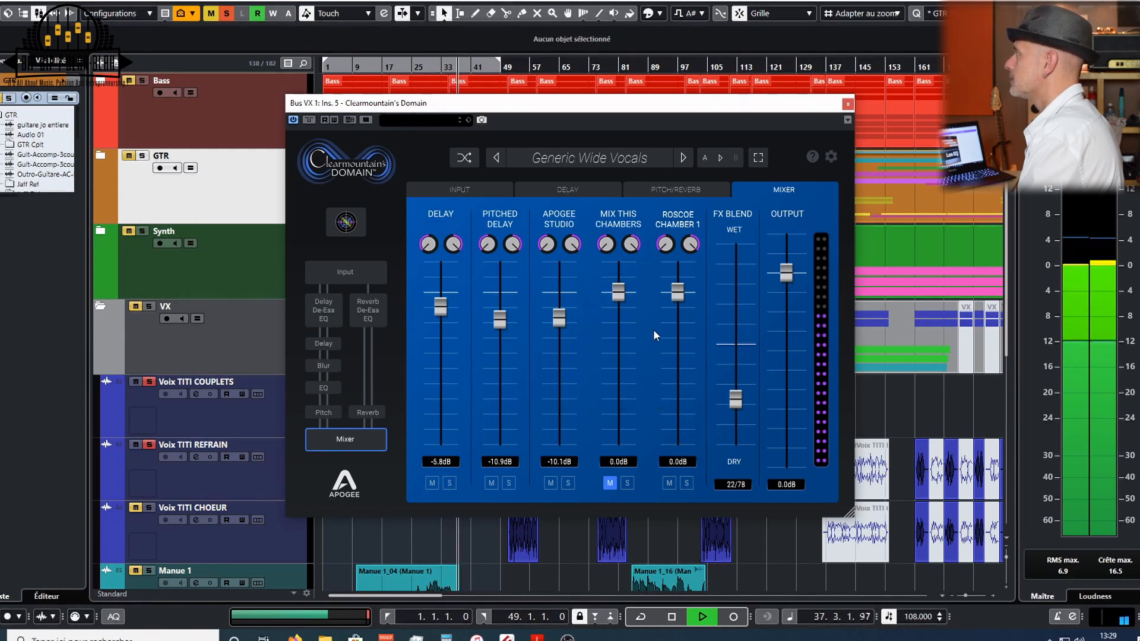
- Mute the Roscoe Chamber 1 reverb in the mixer and raise its delay/pitch send to -38.5 dB
left_click(668, 482)
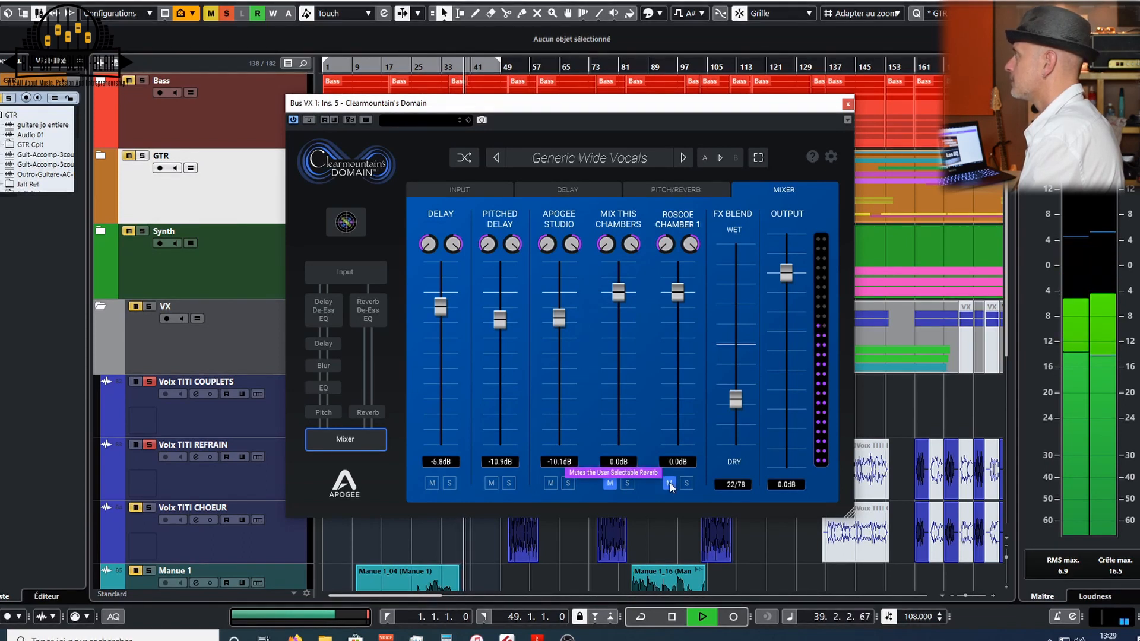
left_click(663, 191)
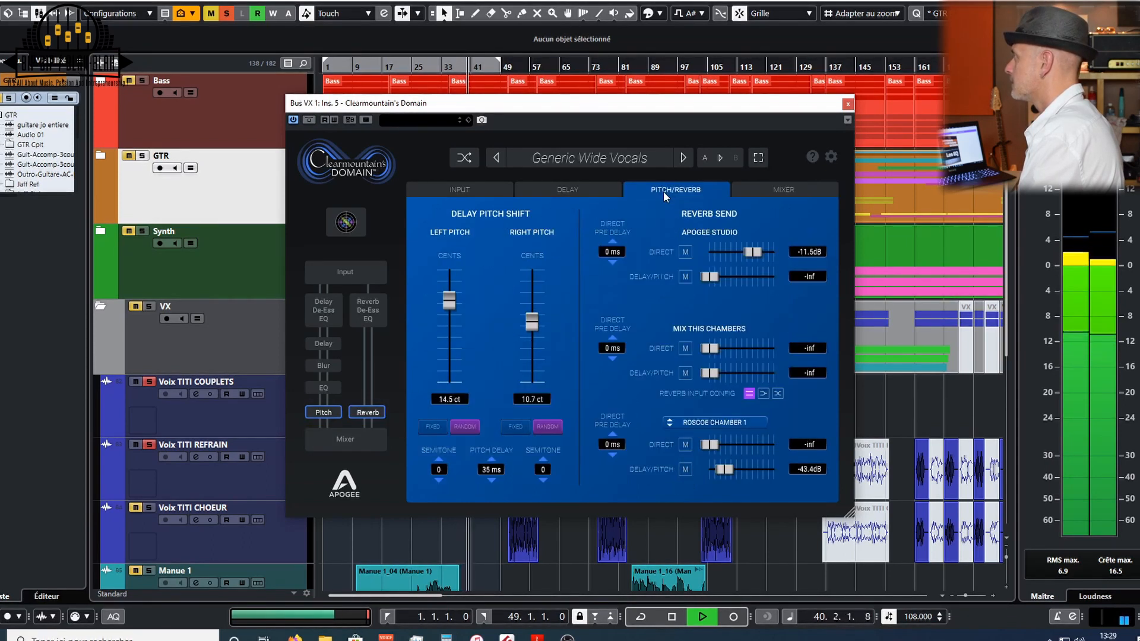
left_click_drag(714, 473, 729, 470)
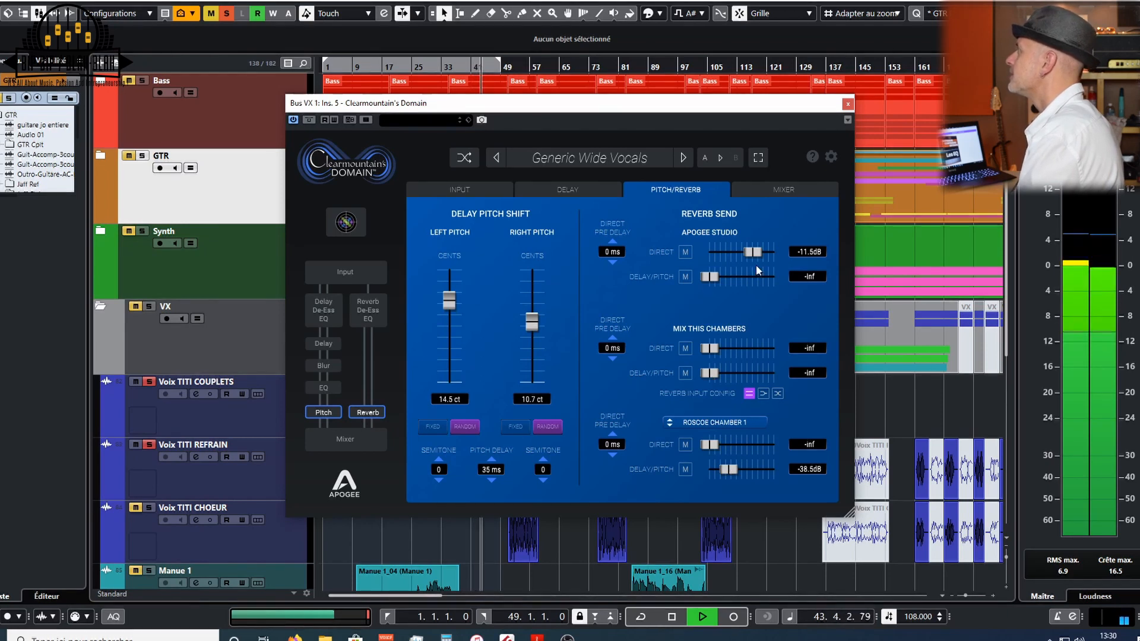
- Set the Delay Blur to 5.98 on the Delay page, comparing it against a blur of 0
left_click(567, 190)
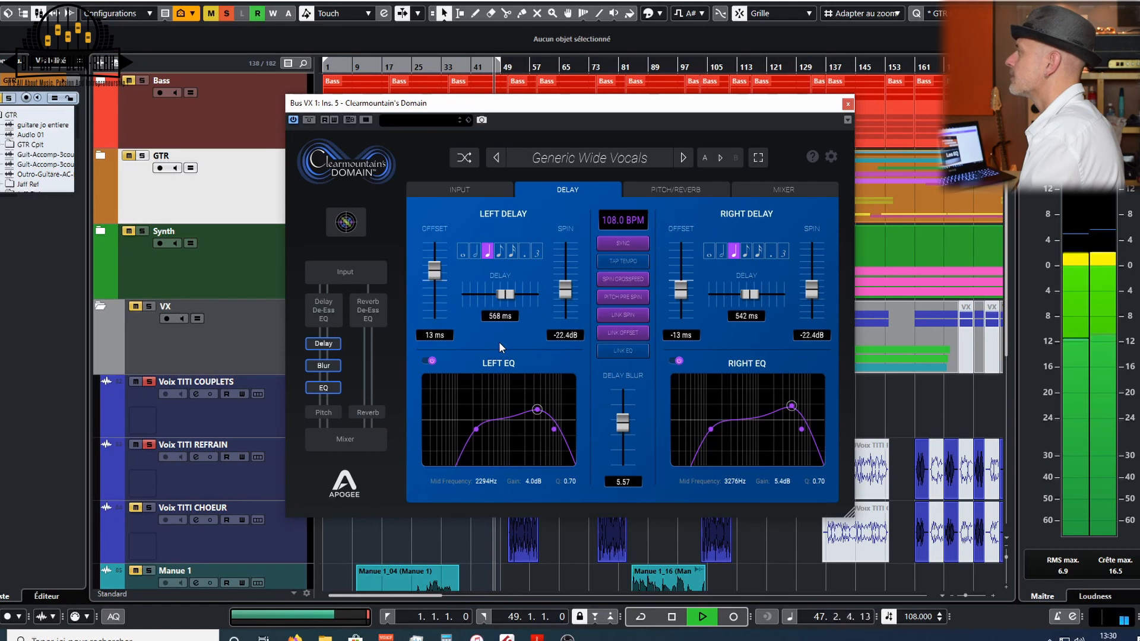
left_click_drag(622, 426, 628, 427)
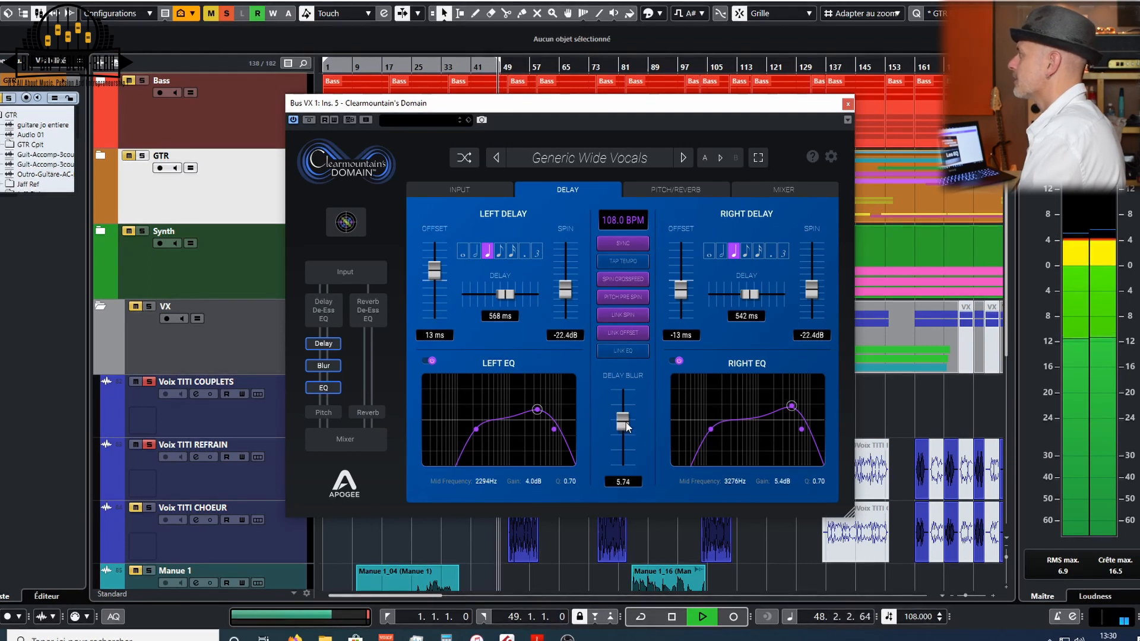
key("space")
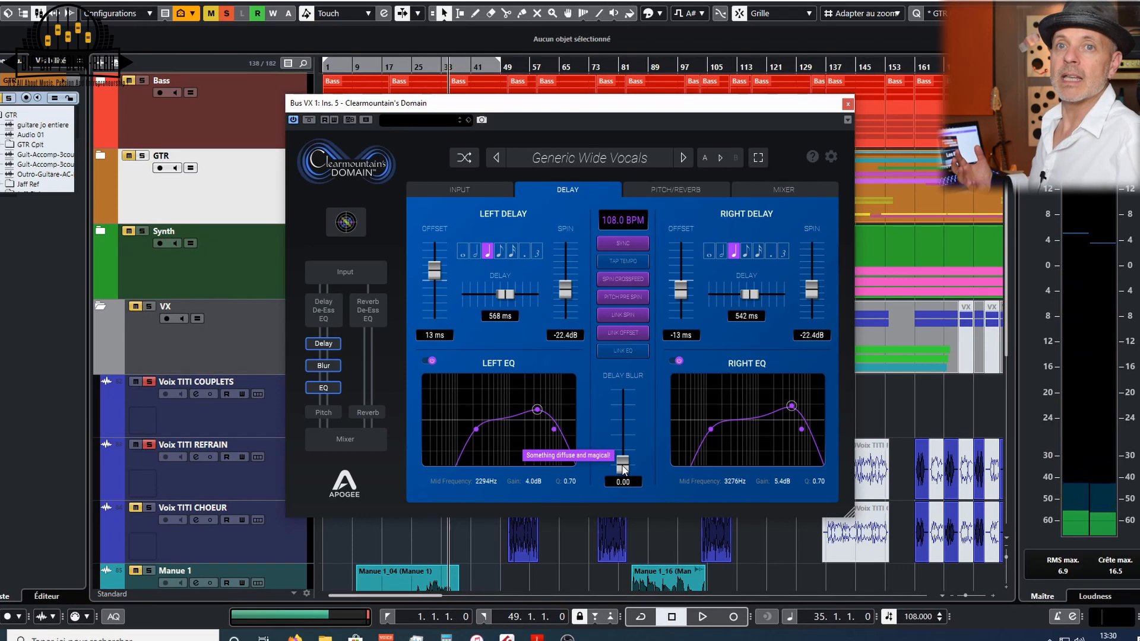
key("space")
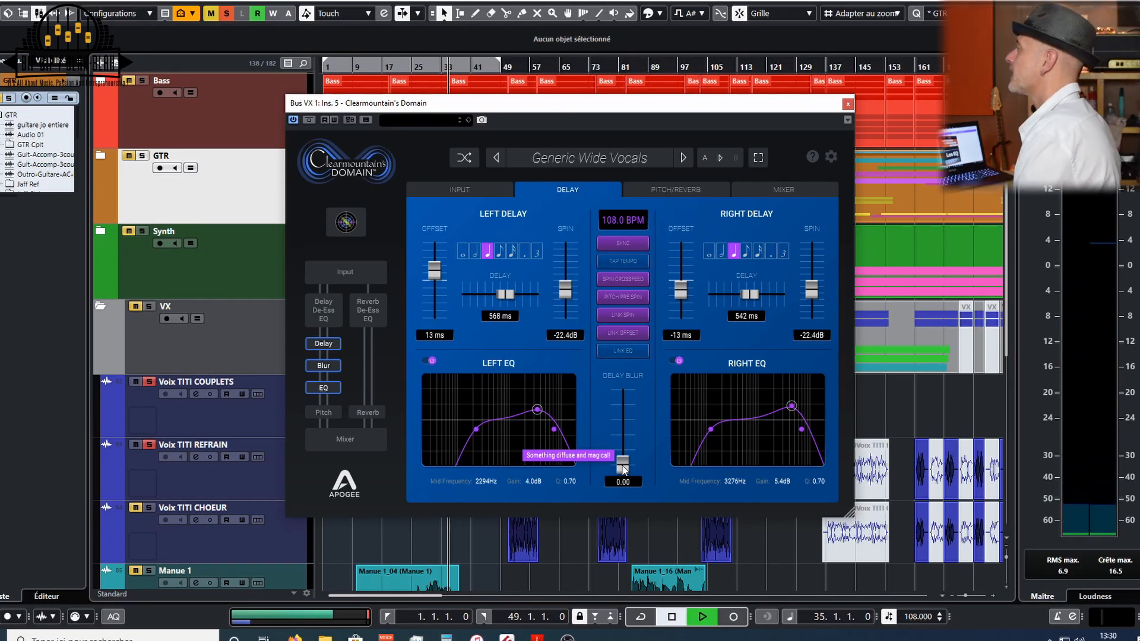
left_click_drag(623, 469, 628, 420)
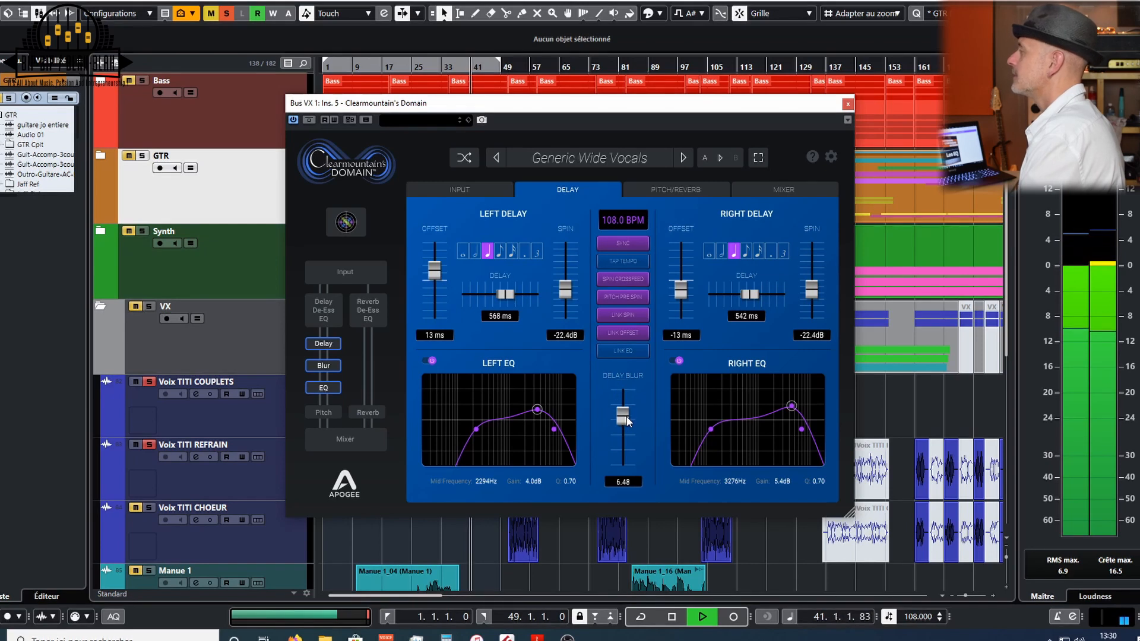
key("space")
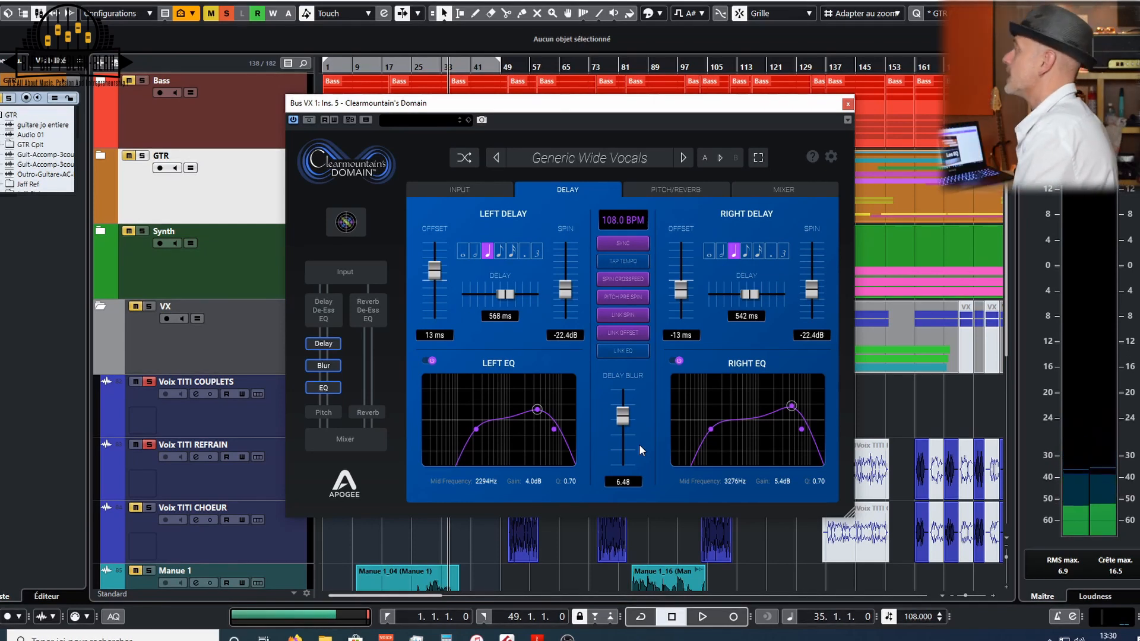
left_click(622, 421)
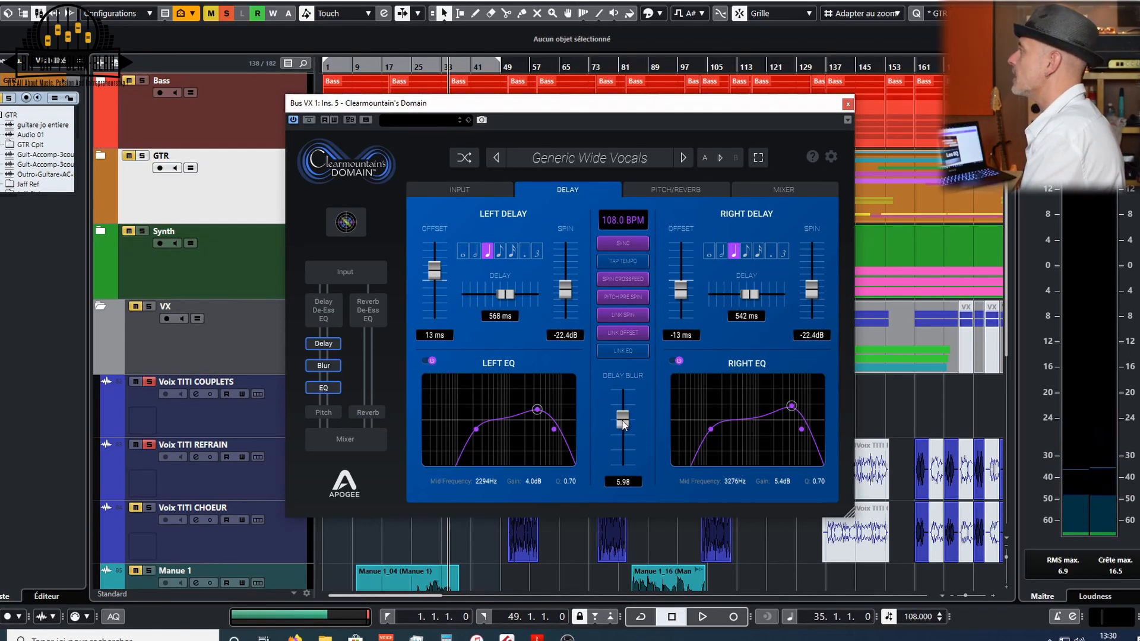
- Raise the Reverb Input De-Ess range on the Input page during playback
left_click(485, 192)
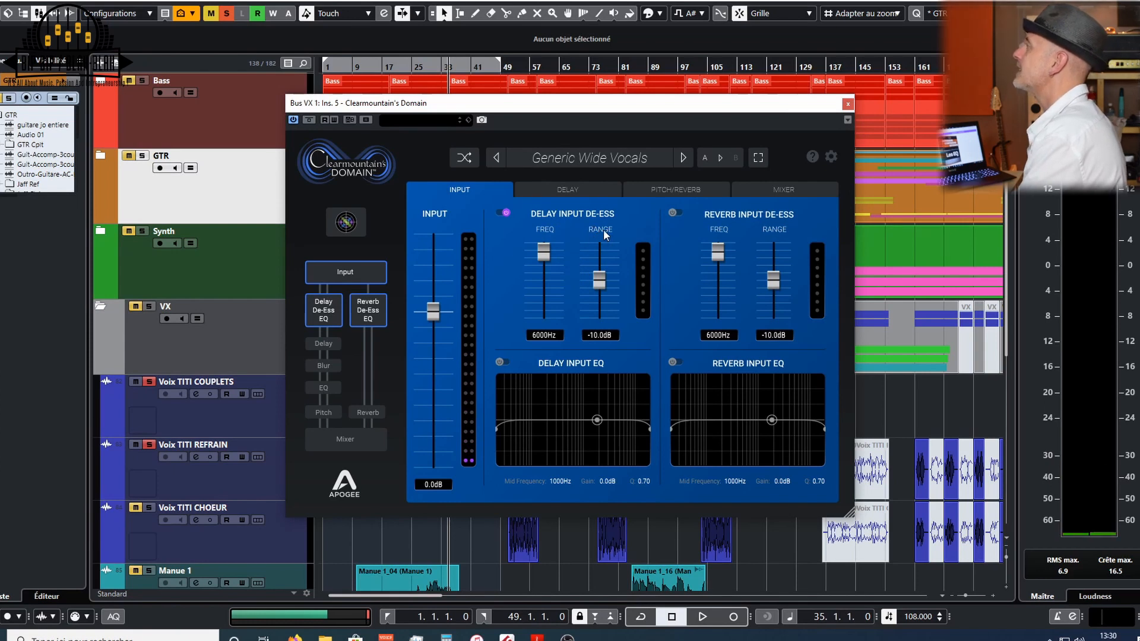
key("space")
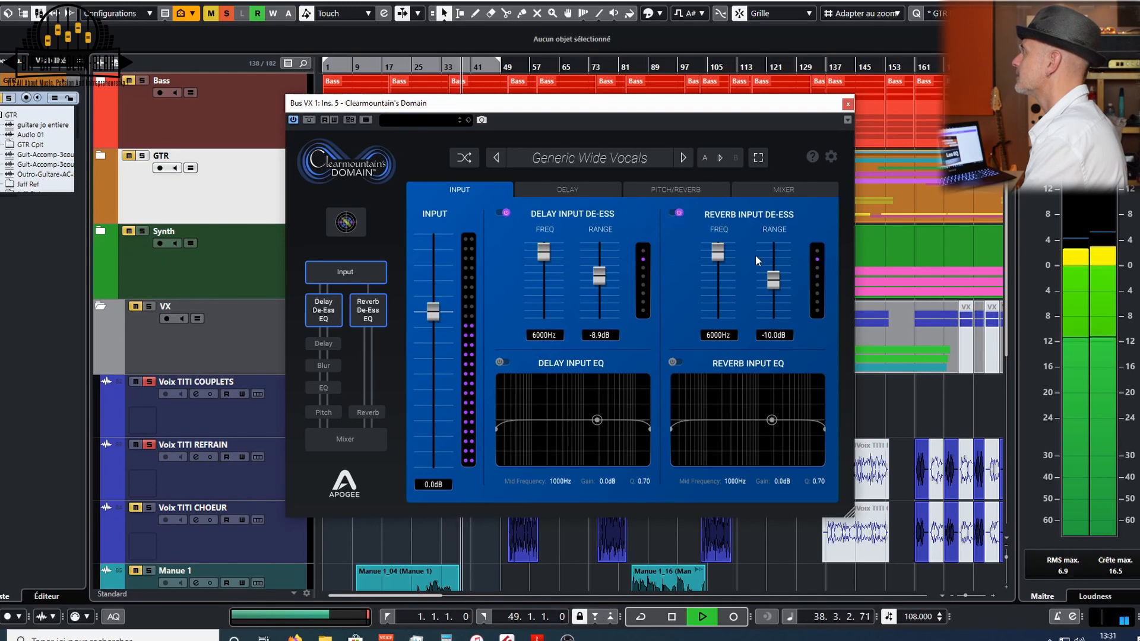
left_click_drag(774, 284, 774, 248)
- Set the Roscoe Chamber 1 direct reverb send to -40.6 dB on the Pitch/Reverb page
left_click(707, 191)
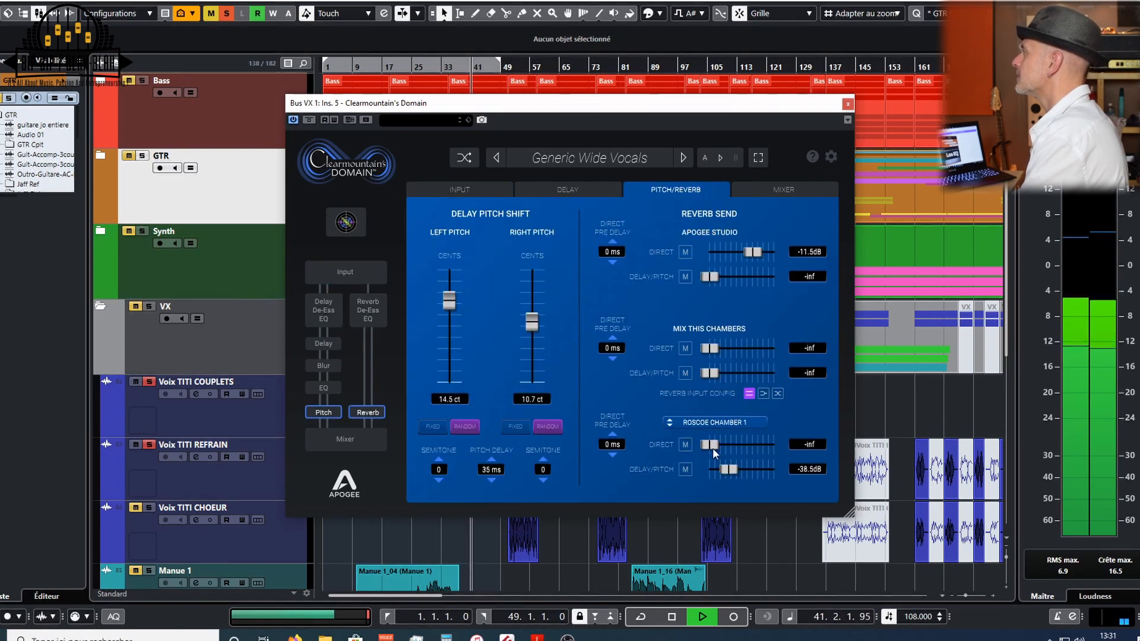
left_click(711, 421)
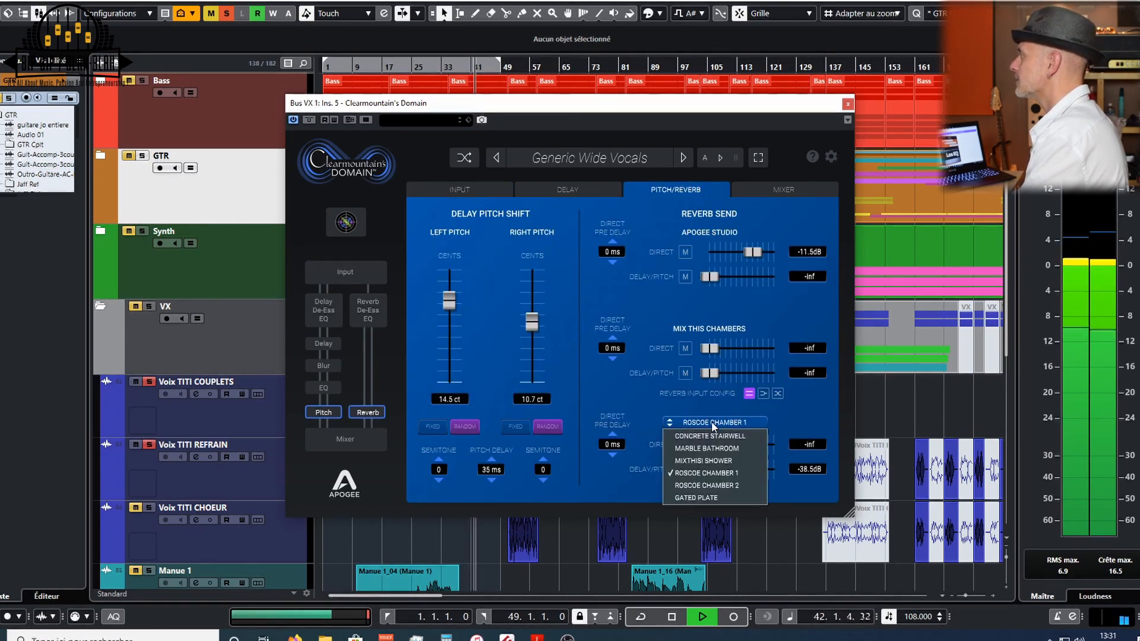
left_click(711, 422)
left_click_drag(708, 447, 726, 447)
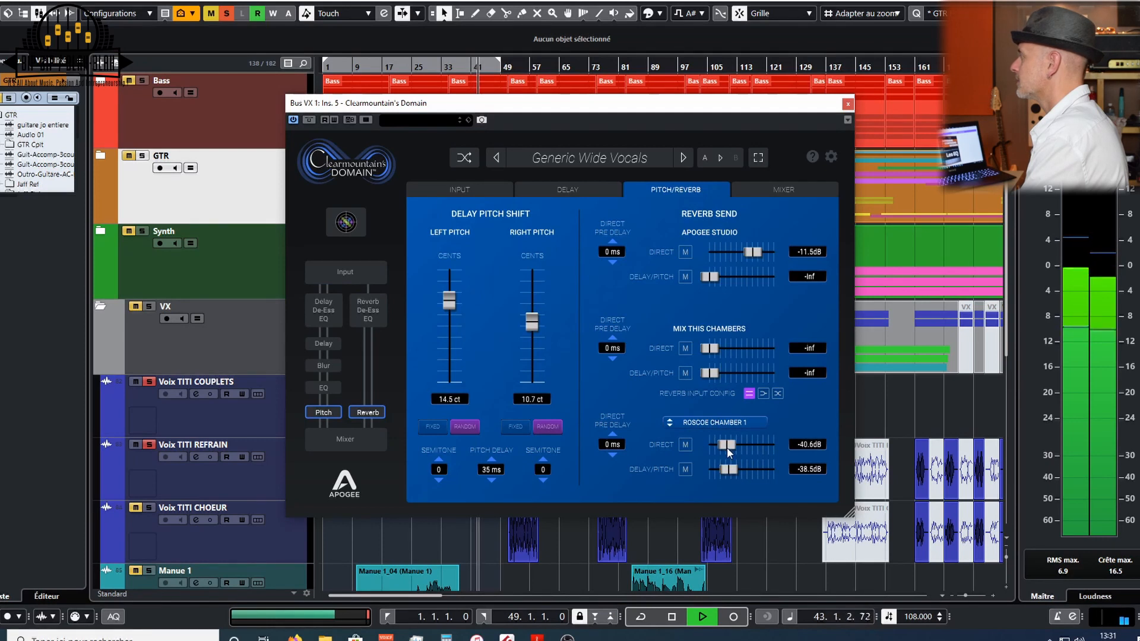
- Raise the Roscoe Chamber 1 direct reverb send to -27.5 dB on the Pitch/Reverb page
left_click_drag(733, 447, 738, 447)
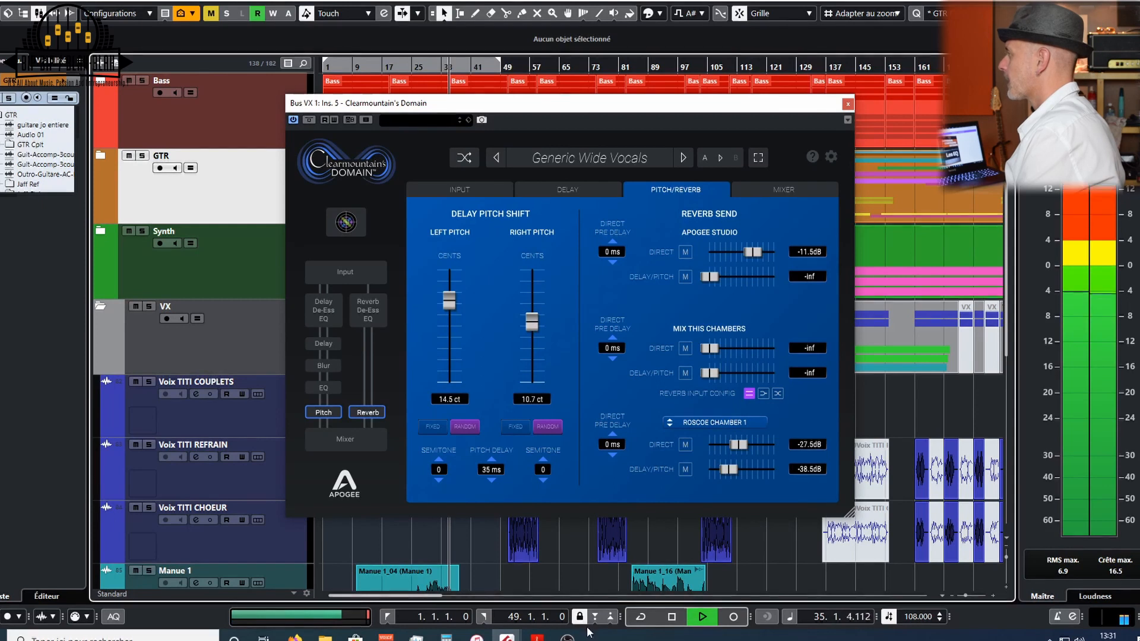
left_click(568, 637)
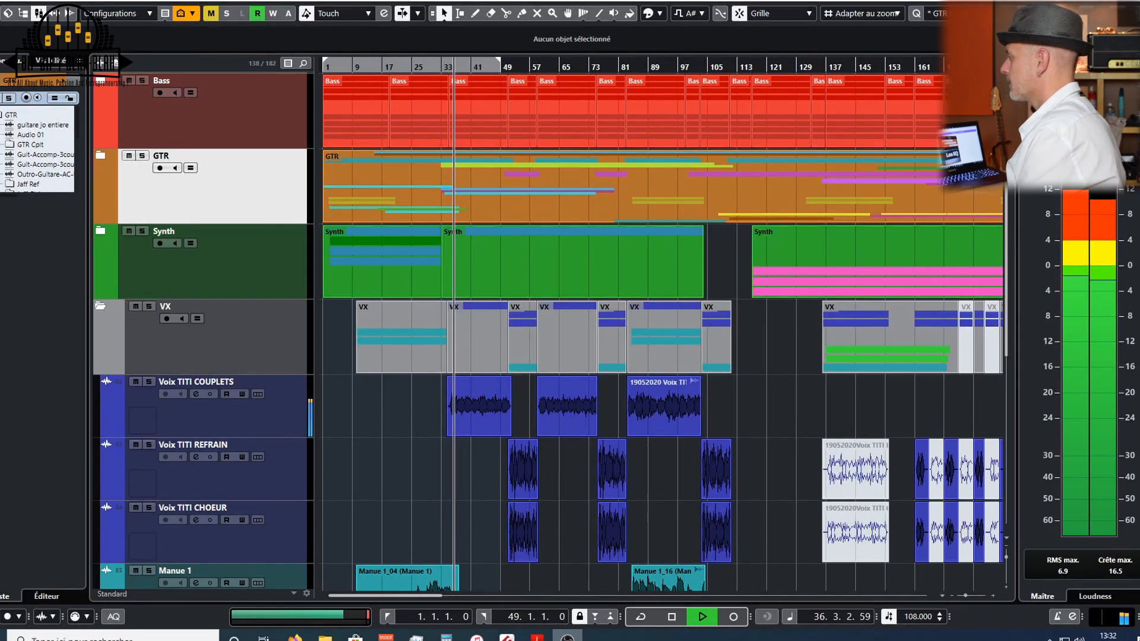
left_click(506, 638)
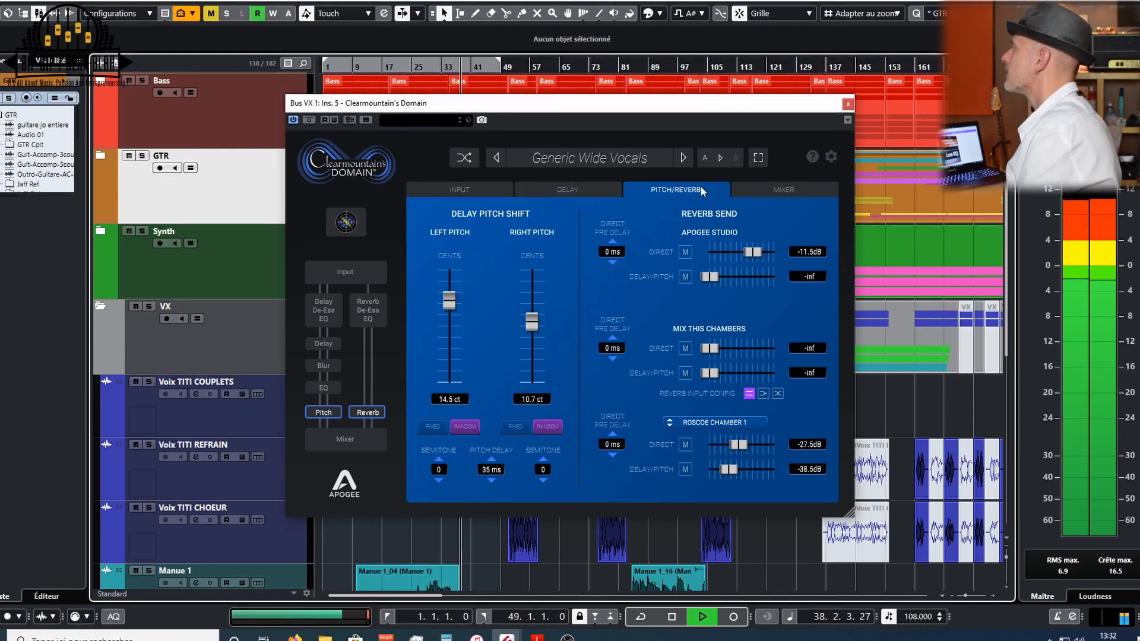
- On the Mixer page, set Apogee Studio to -29.6 dB, Roscoe Chamber 1 to -8.7 dB, Pitched Delay to -7.0 dB and FX Blend to 25/75
left_click(751, 189)
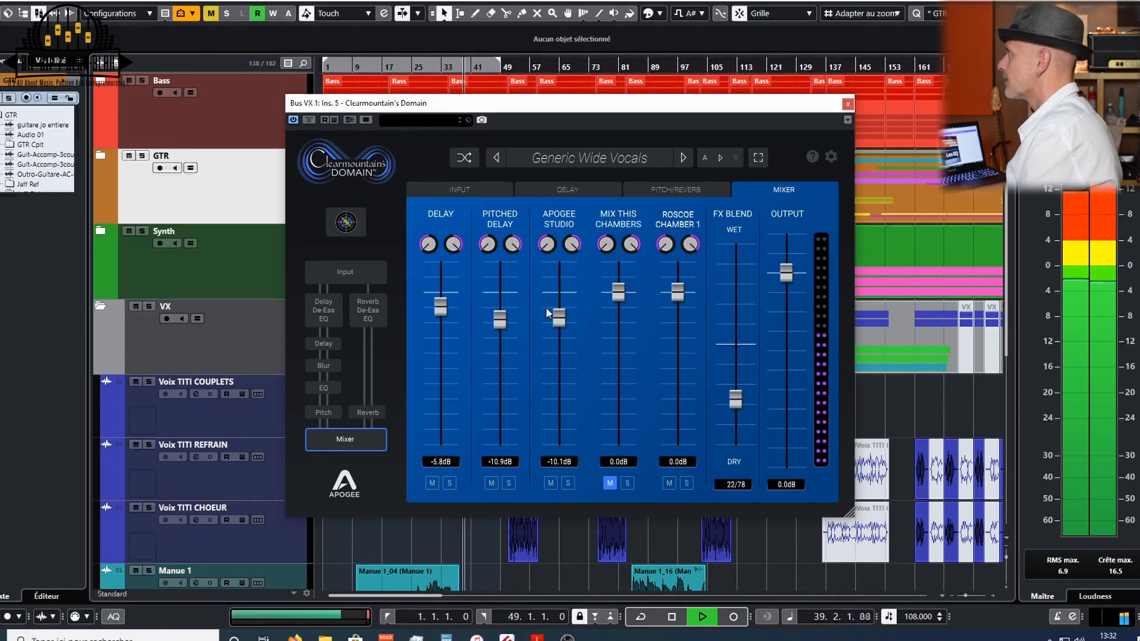
left_click_drag(559, 320, 558, 371)
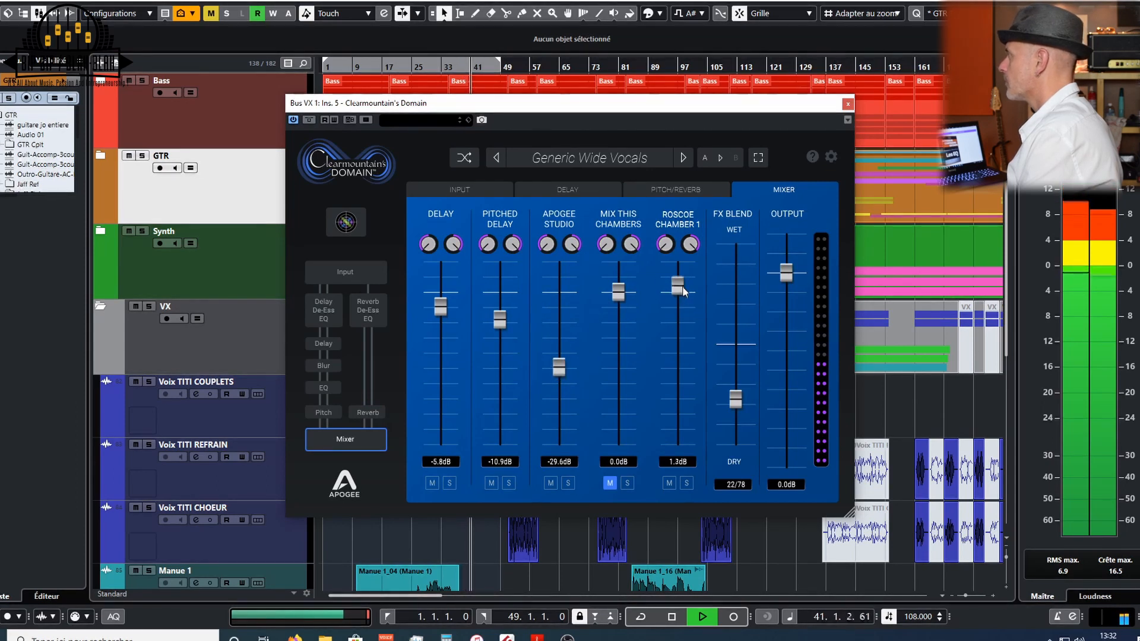
left_click_drag(682, 287, 679, 314)
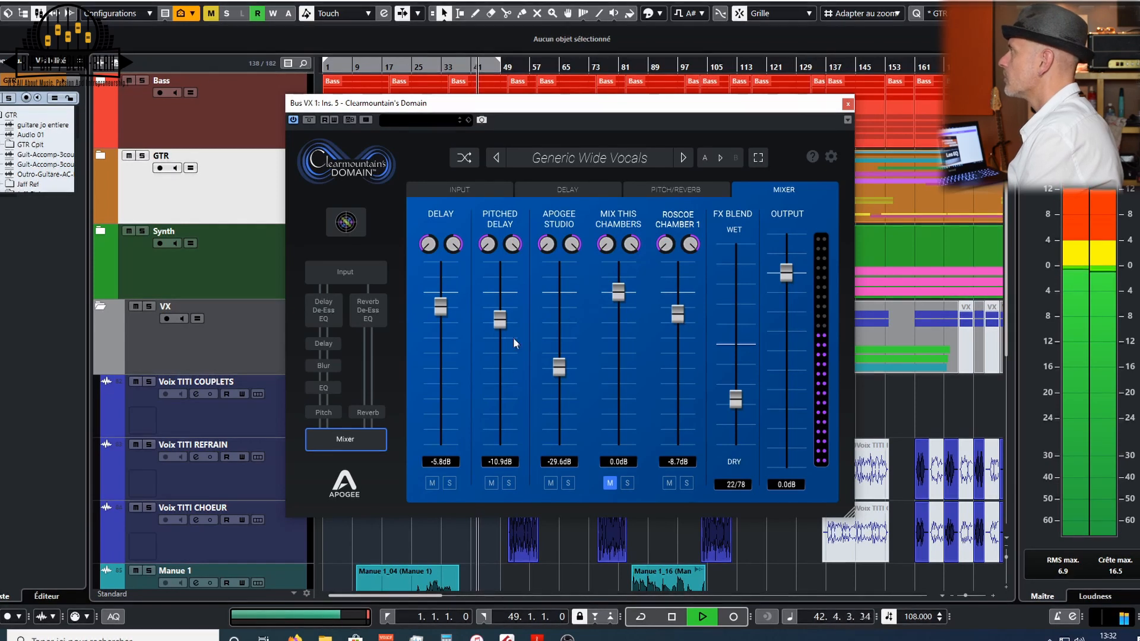
left_click_drag(497, 326, 502, 314)
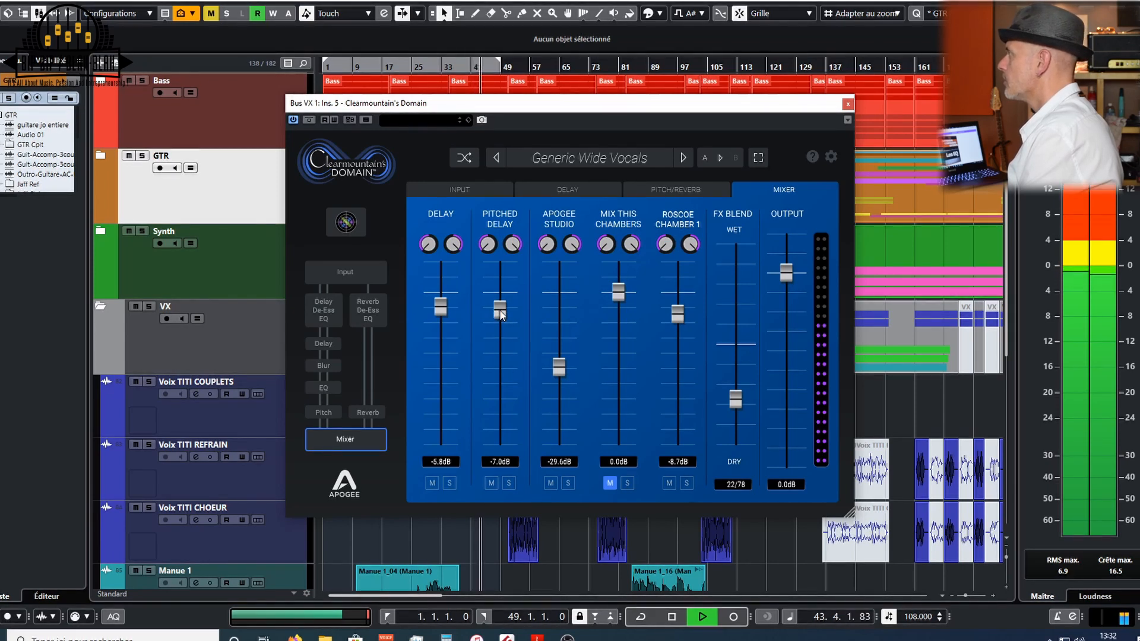
left_click_drag(742, 397, 741, 394)
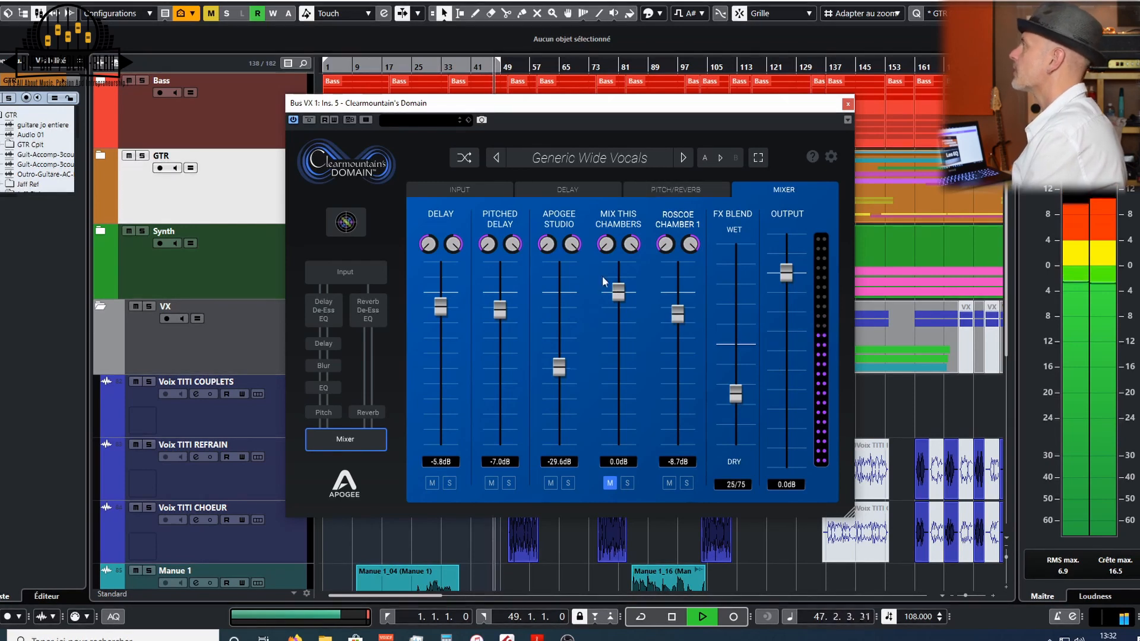
- Enable the Delay Input EQ and shape it with a low cut and a 1.4 dB mid boost at 1051 Hz, Q 2.11
left_click(458, 194)
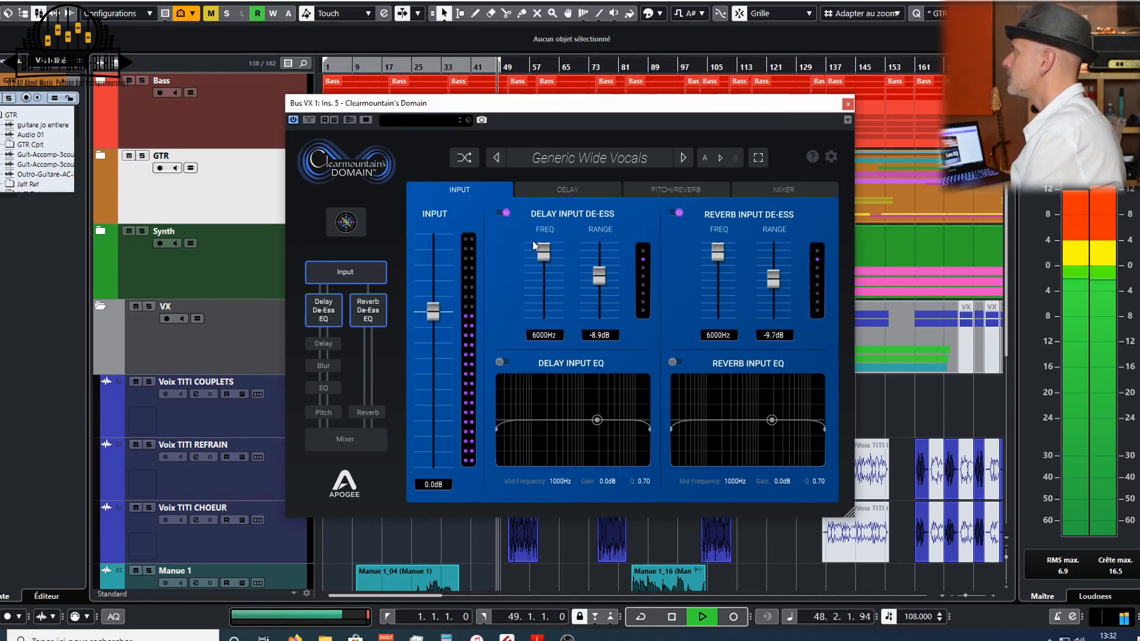
left_click(500, 363)
left_click_drag(497, 428, 526, 429)
mouse_move(597, 420)
left_mouse_down()
mouse_move(586, 421)
mouse_move(599, 417)
left_mouse_up()
scroll(599, 416, "up", 3)
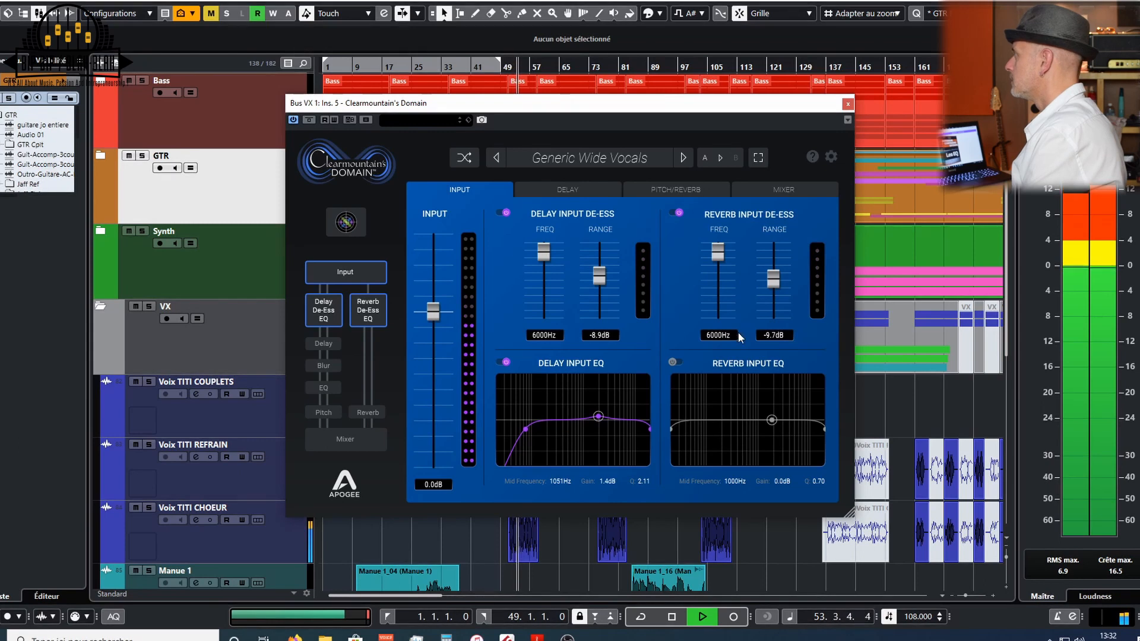
- Enable the Reverb Input EQ with a low cut at 59.9 Hz, a 0.9 dB mid at 1013 Hz, a high cut at 8319 Hz, and compare it bypassed
left_click(673, 362)
left_click_drag(672, 429, 694, 435)
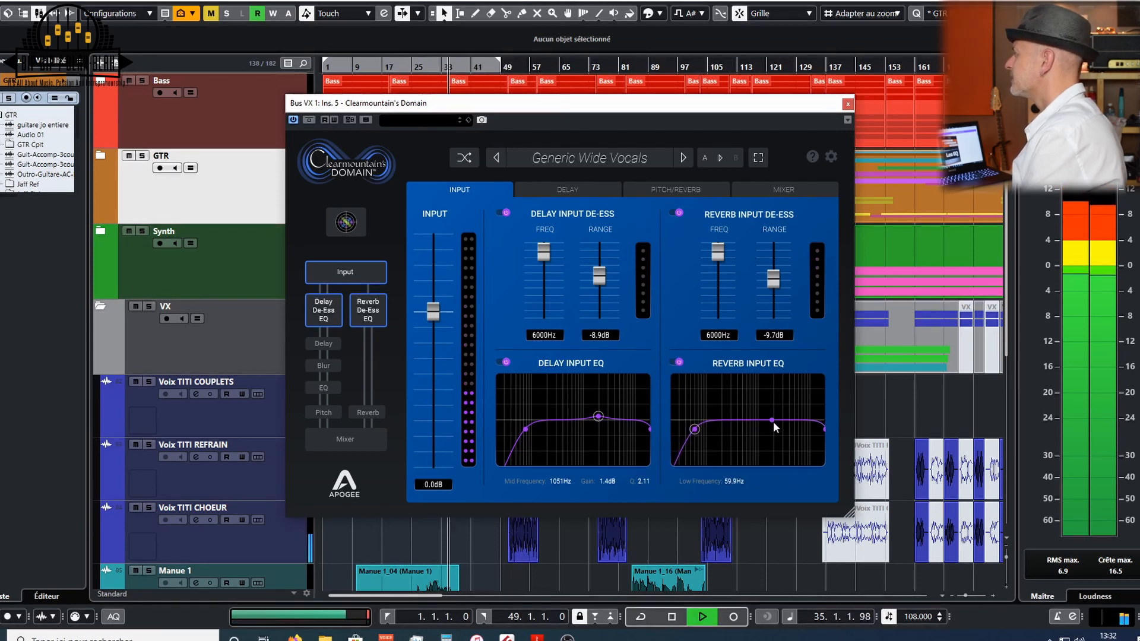
left_click_drag(772, 424, 772, 418)
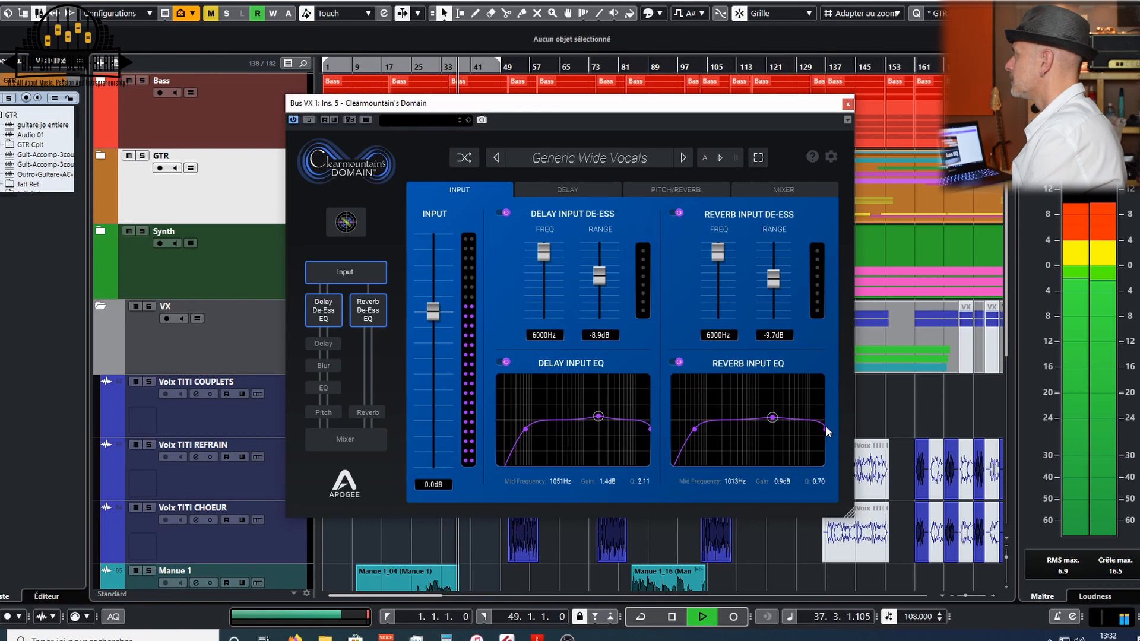
left_click_drag(822, 429, 805, 429)
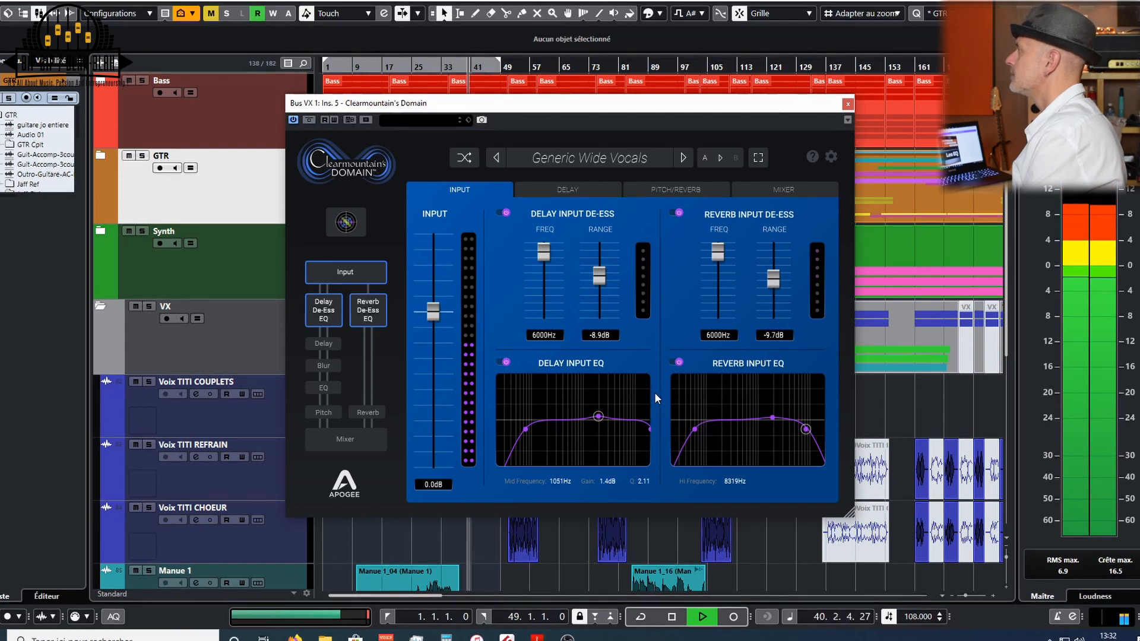
left_click(677, 361)
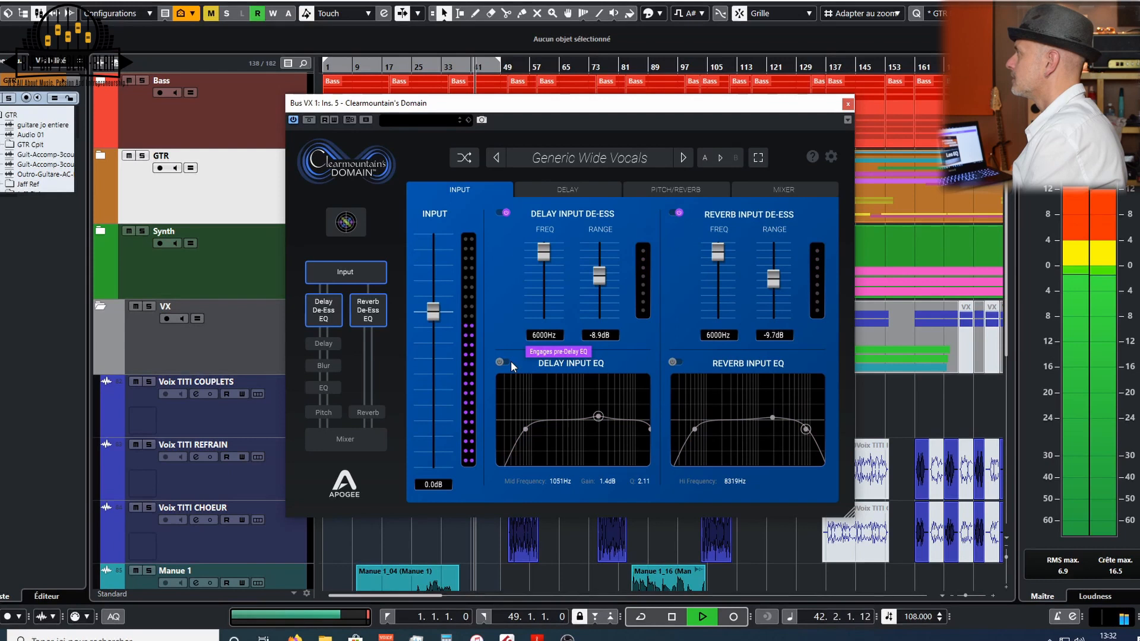
left_click(675, 363)
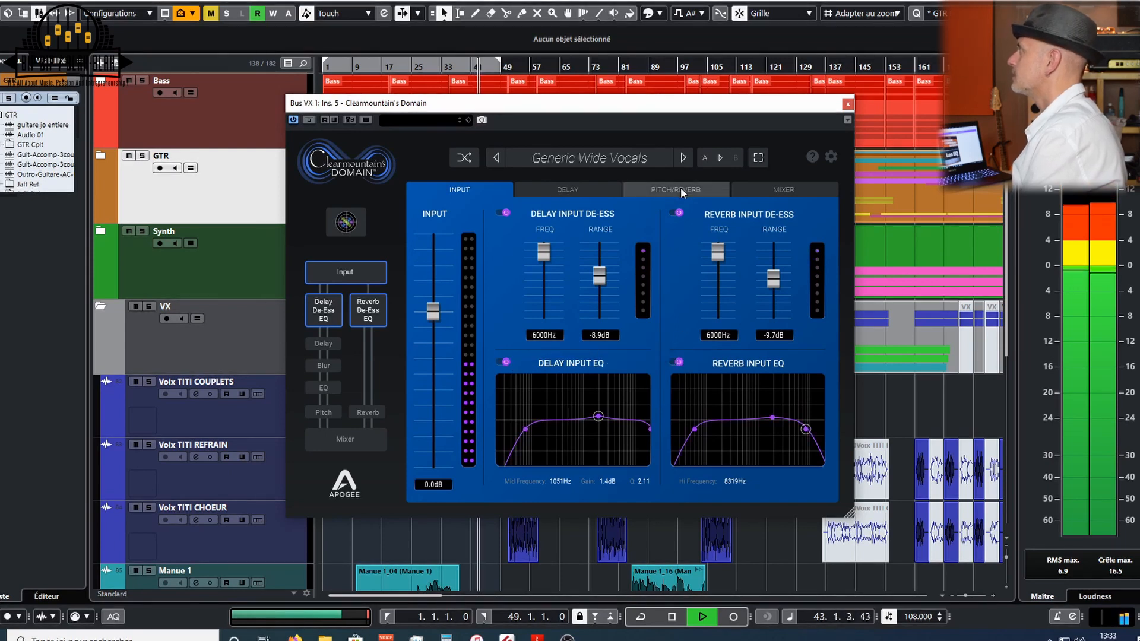
- On the Delay page, set the left delay spin to -20.1 dB and turn off Link Offset
left_click(565, 190)
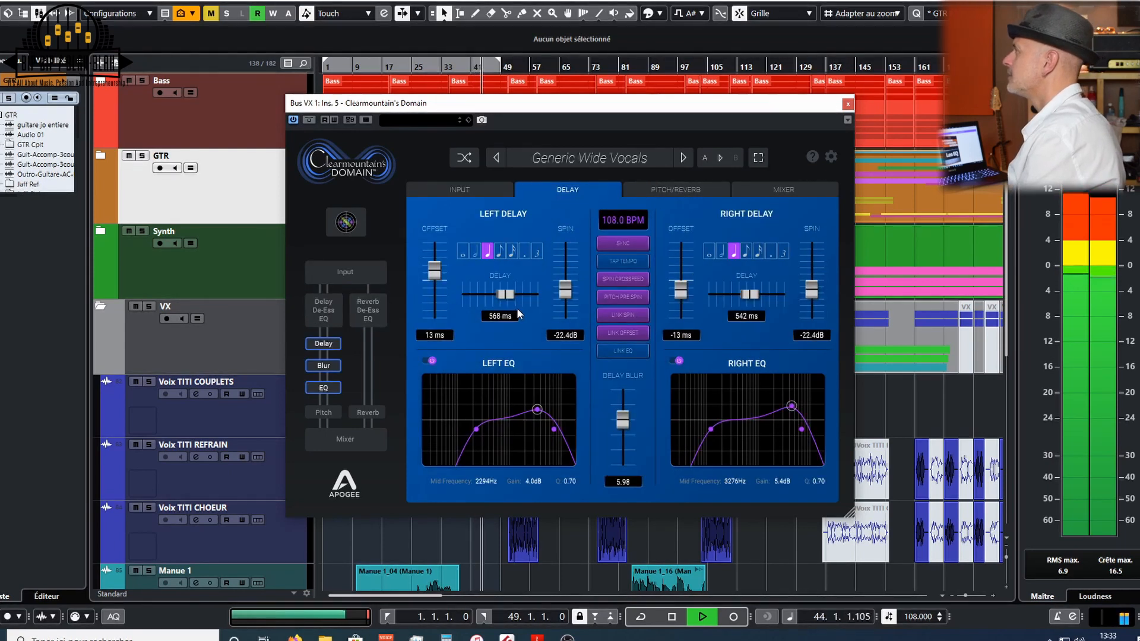
left_click_drag(568, 289, 568, 285)
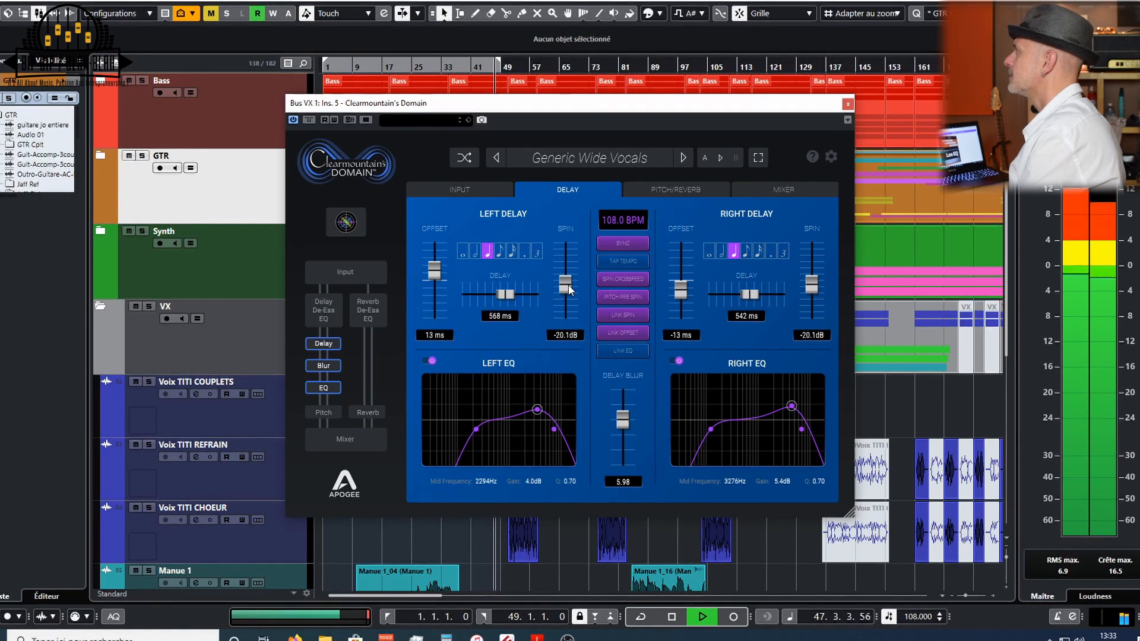
left_click(613, 280)
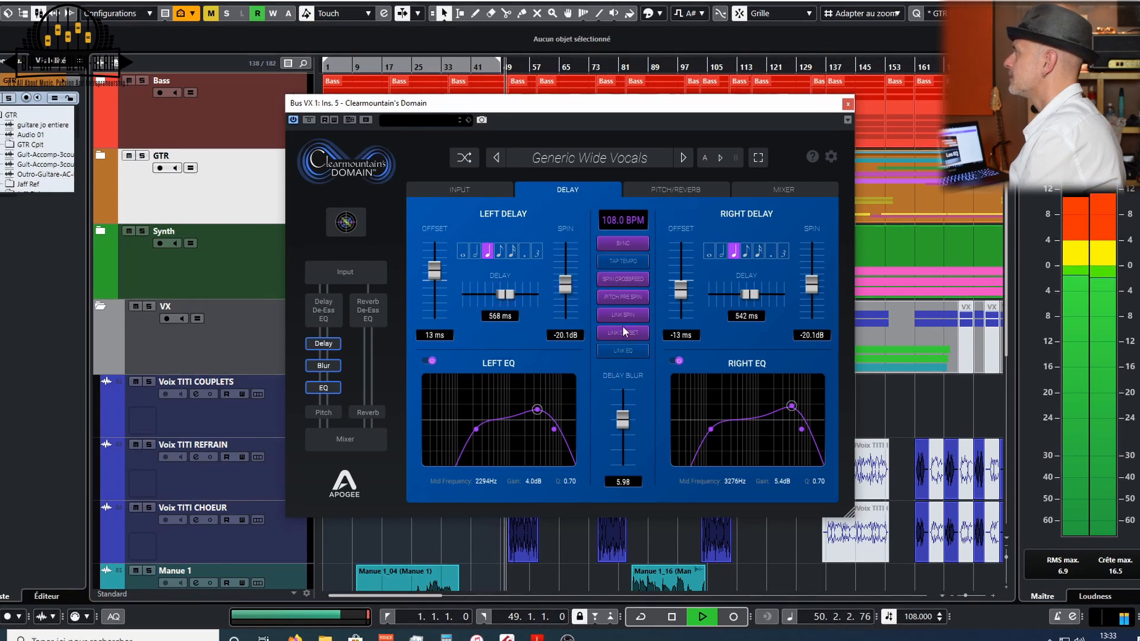
- Play the song and raise the right delay offset to -1 ms
key("space")
key("space")
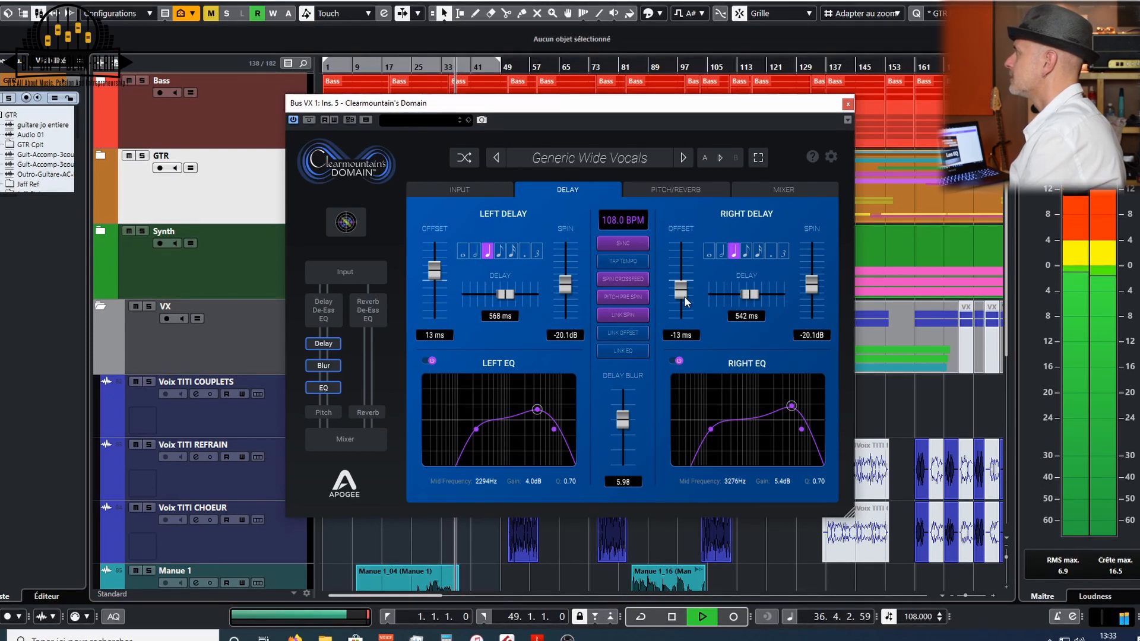
left_click_drag(684, 294, 685, 280)
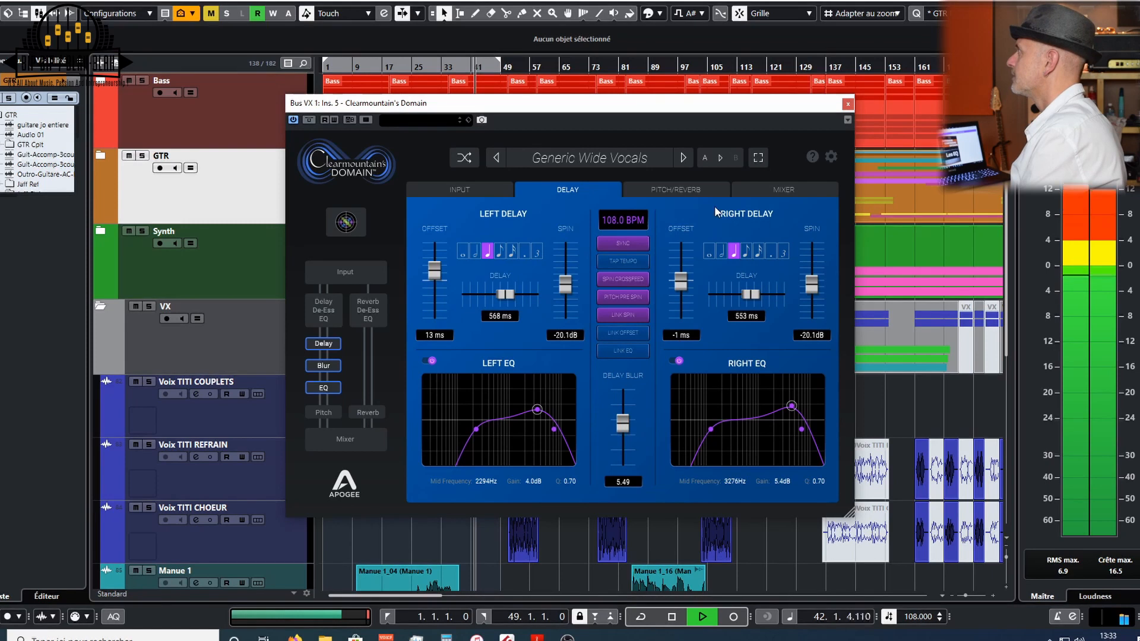
- On the Pitch/Reverb page, raise the Apogee Studio delay/pitch send to -27.8 dB and audition it
left_click(699, 191)
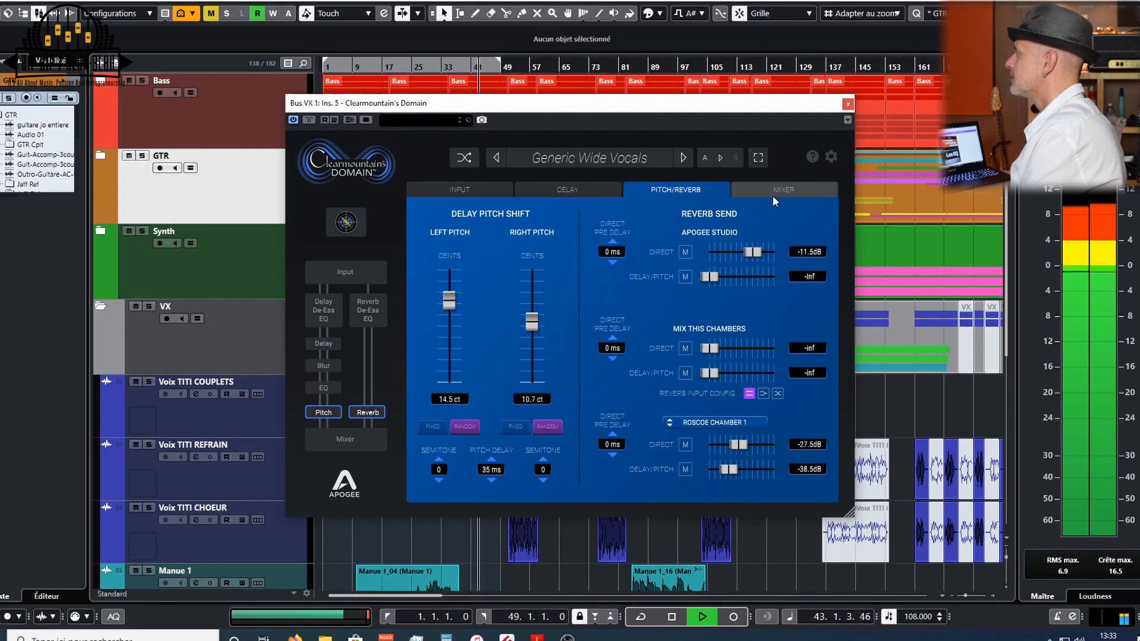
left_click_drag(714, 278, 740, 279)
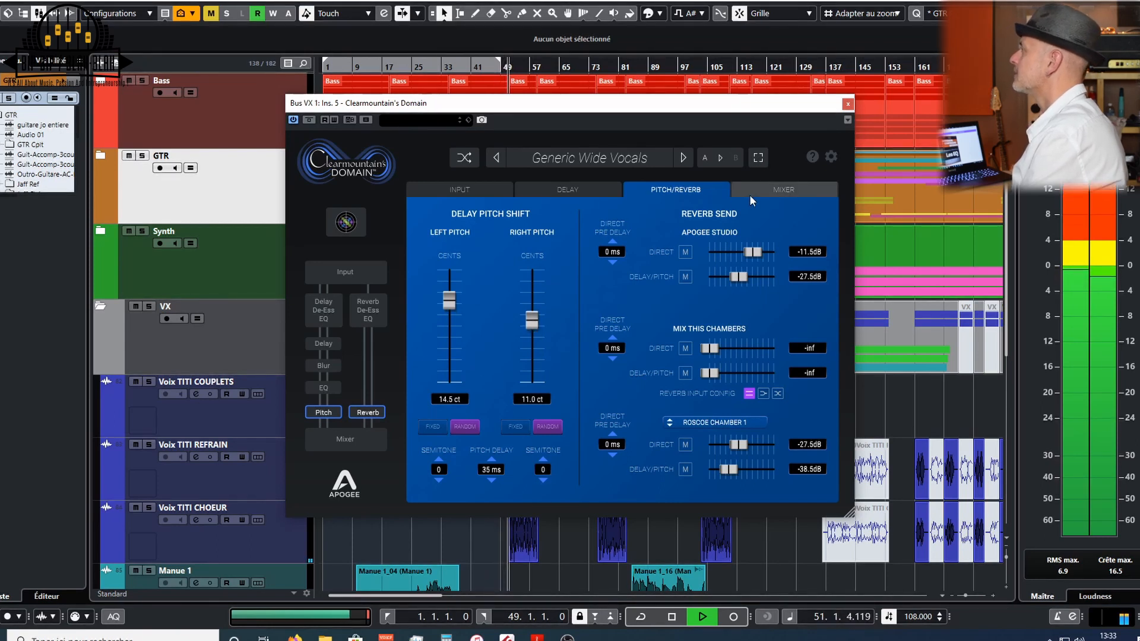
key("space")
key("space")
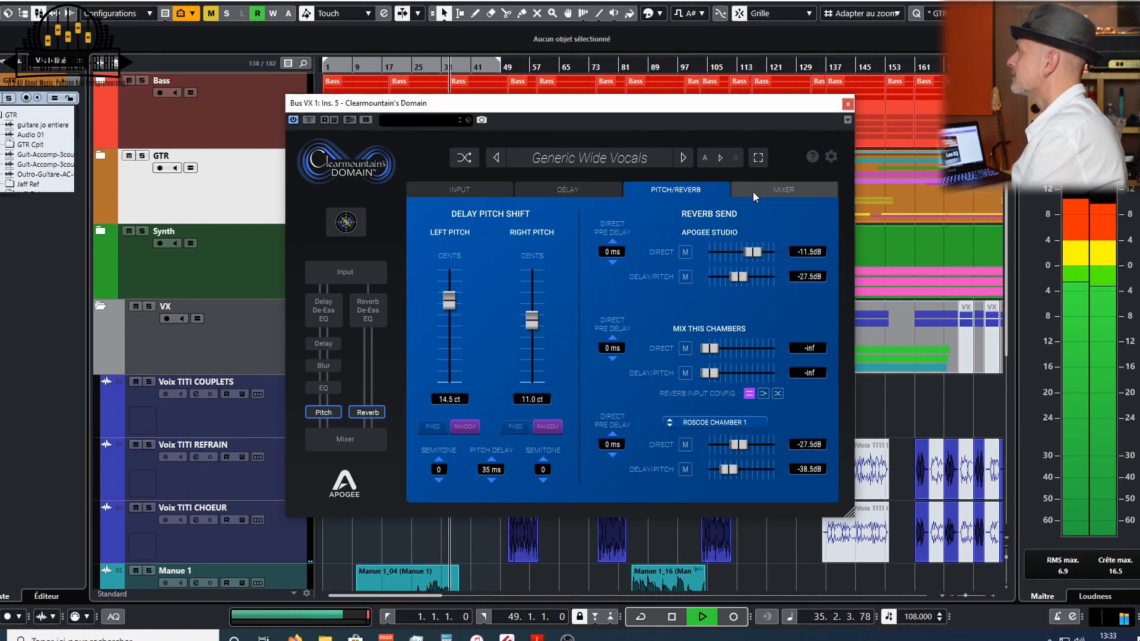
- On the Mixer page, compare the plugin bypassed and set the FX Blend to 15/85
left_click(752, 192)
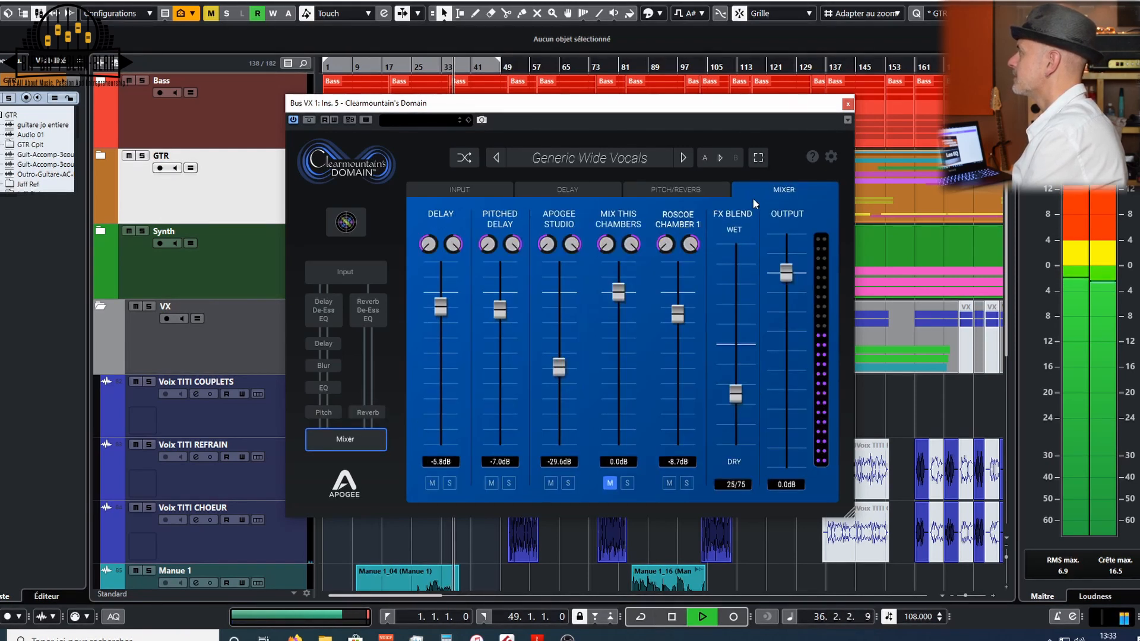
left_click(309, 120)
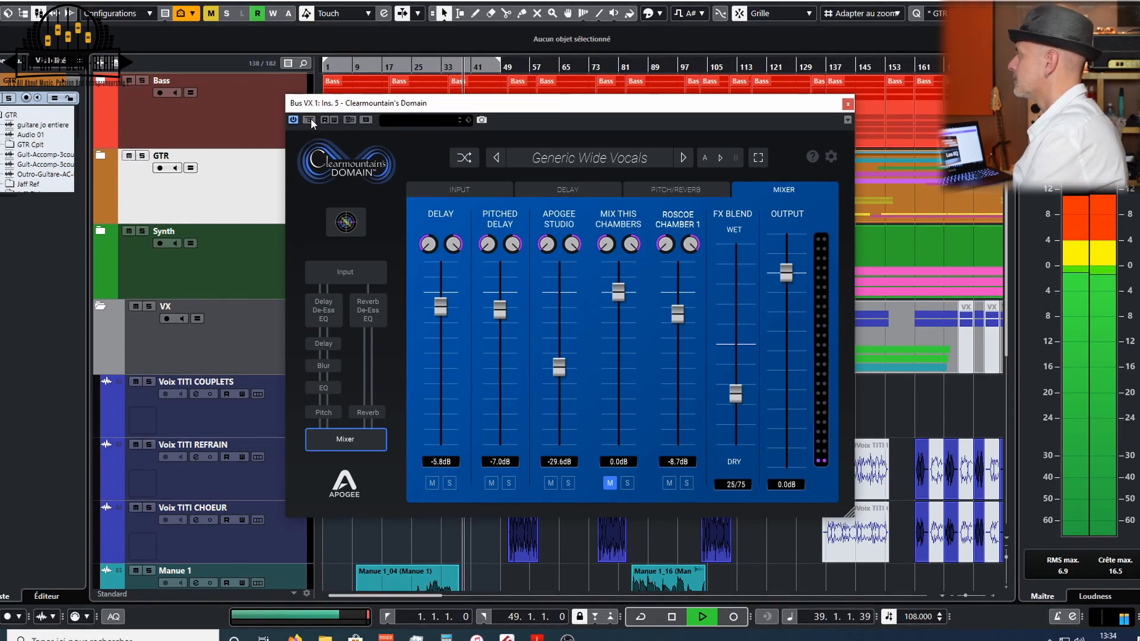
left_click(311, 119)
left_click_drag(736, 400, 736, 412)
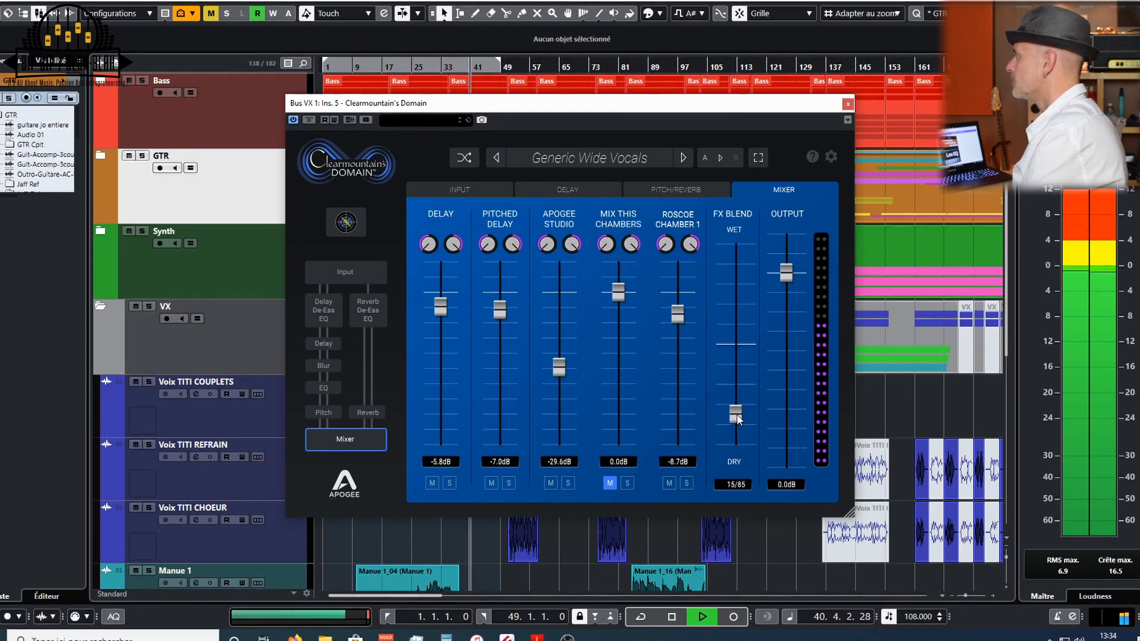
key("space")
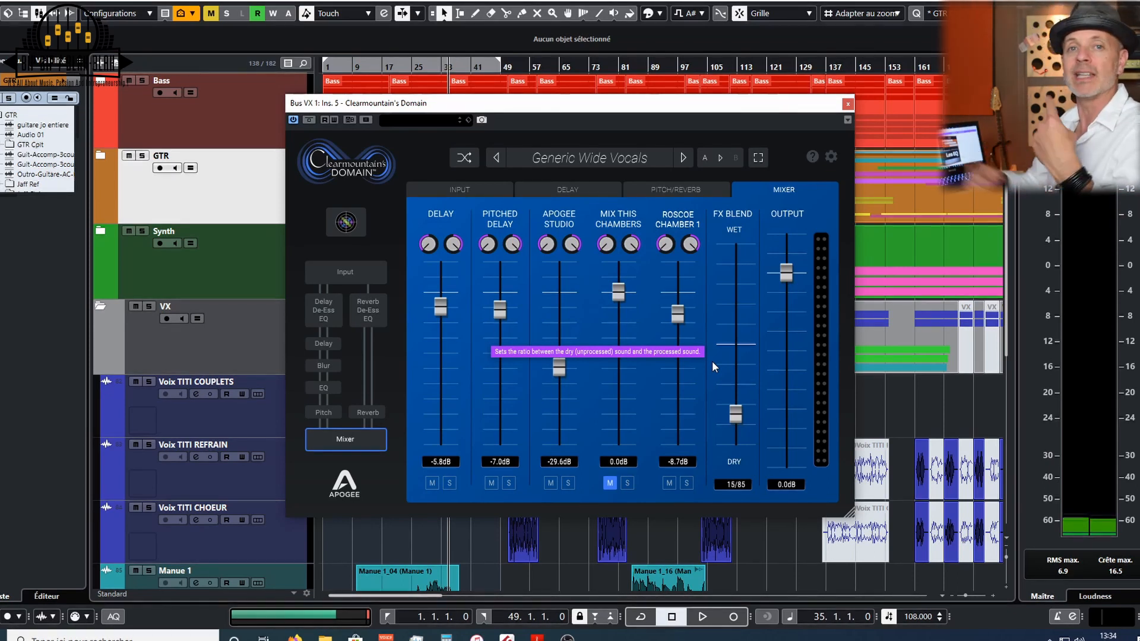
- Switch to the Clearmountain's Domain PDF guide and scroll through its reverb, pitch and delay pages
left_click(536, 636)
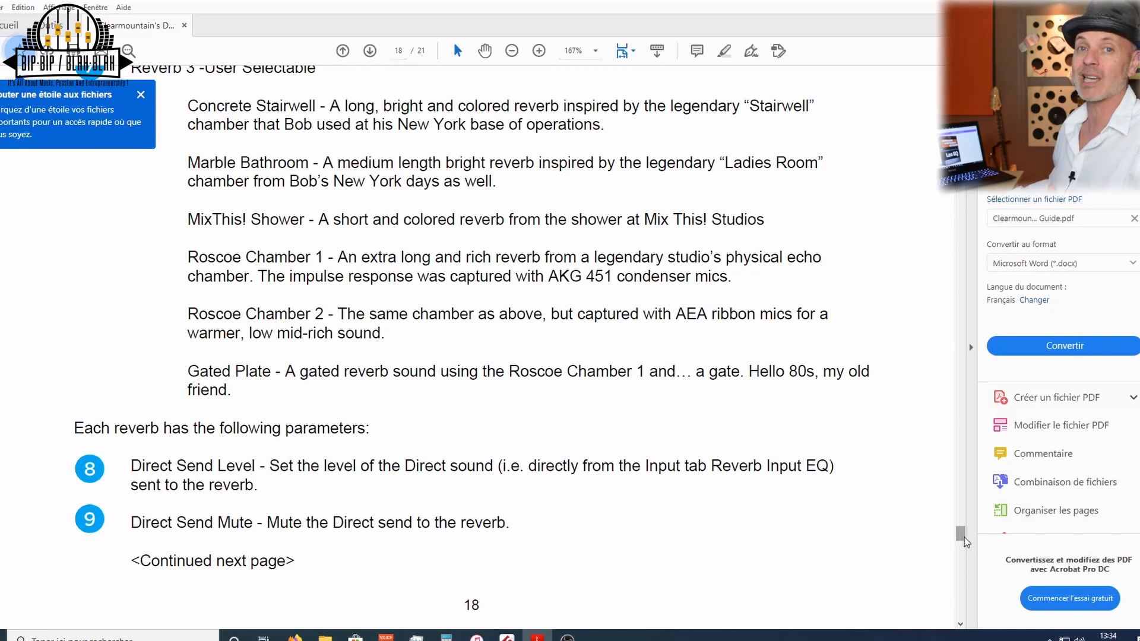
left_click_drag(964, 541, 962, 516)
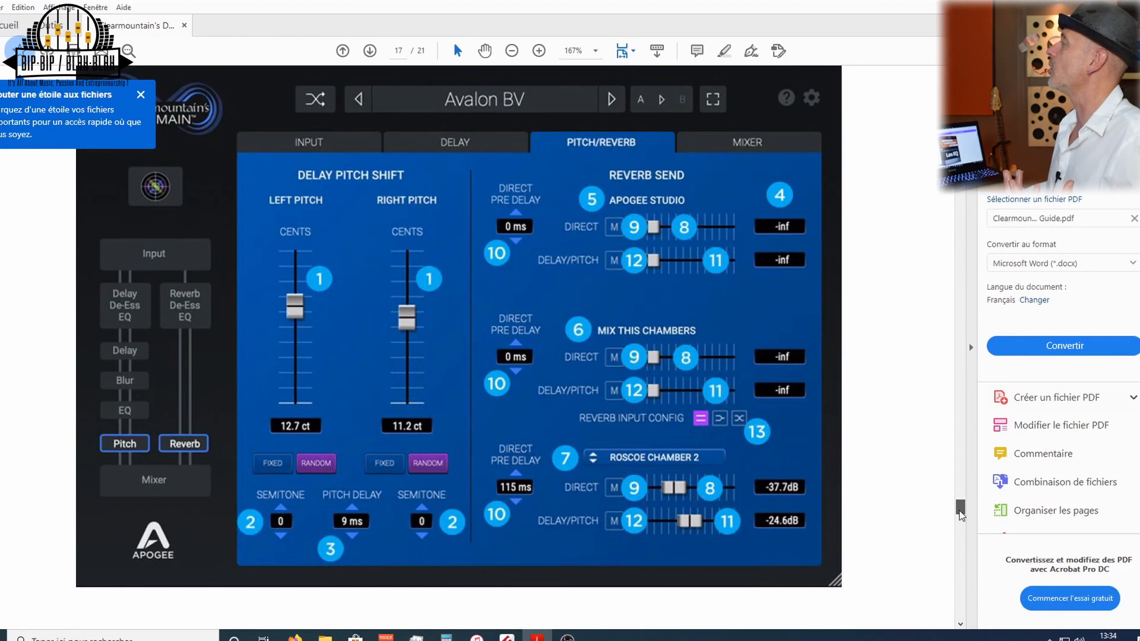
left_click_drag(966, 501, 967, 465)
left_click_drag(967, 453, 977, 422)
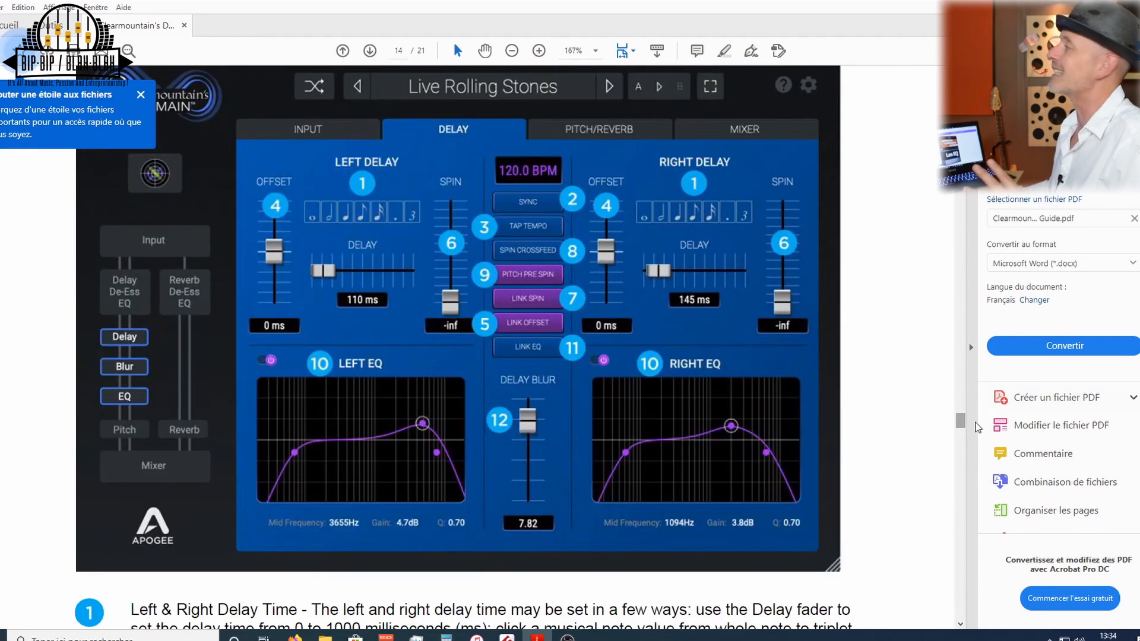
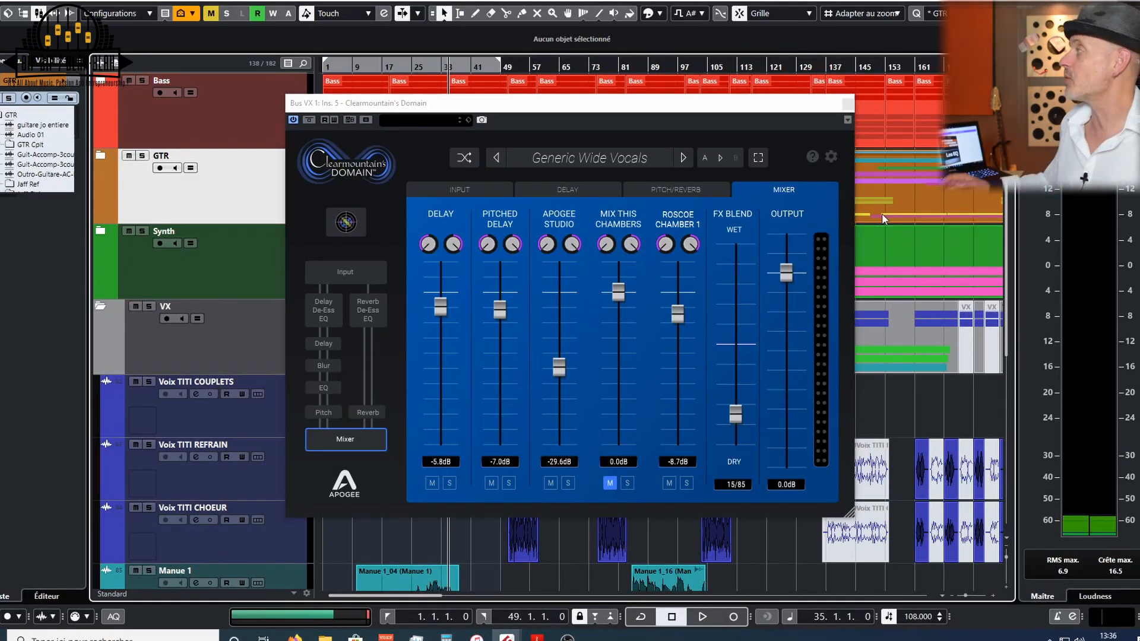
- Review the plugin's Input, Delay, Pitch/Reverb and Mixer pages in turn
left_click(459, 190)
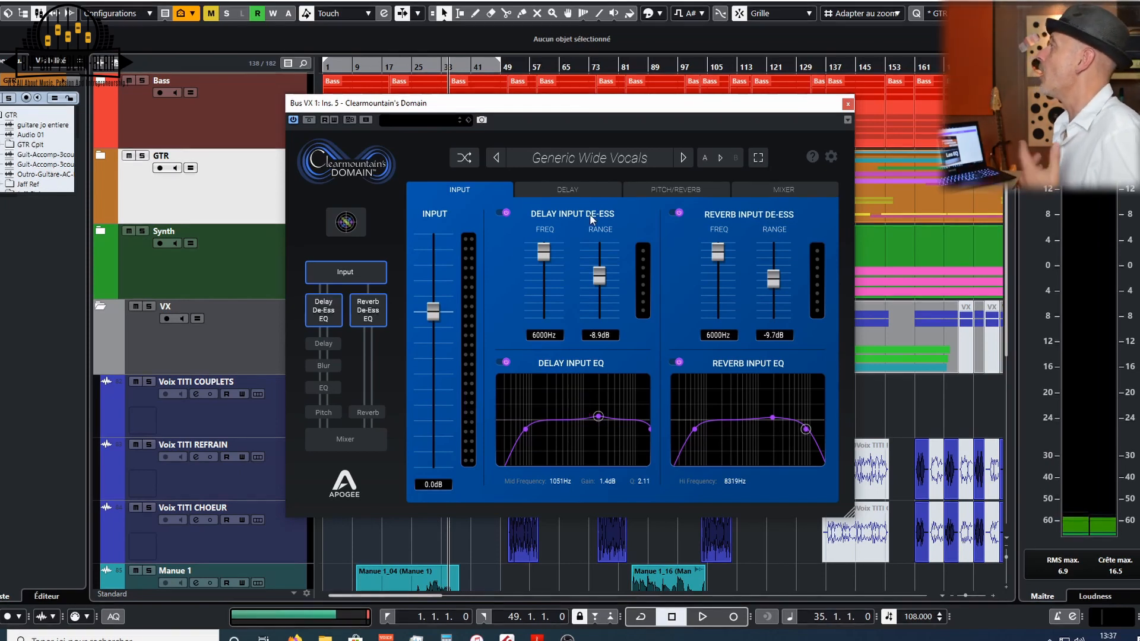
left_click(573, 191)
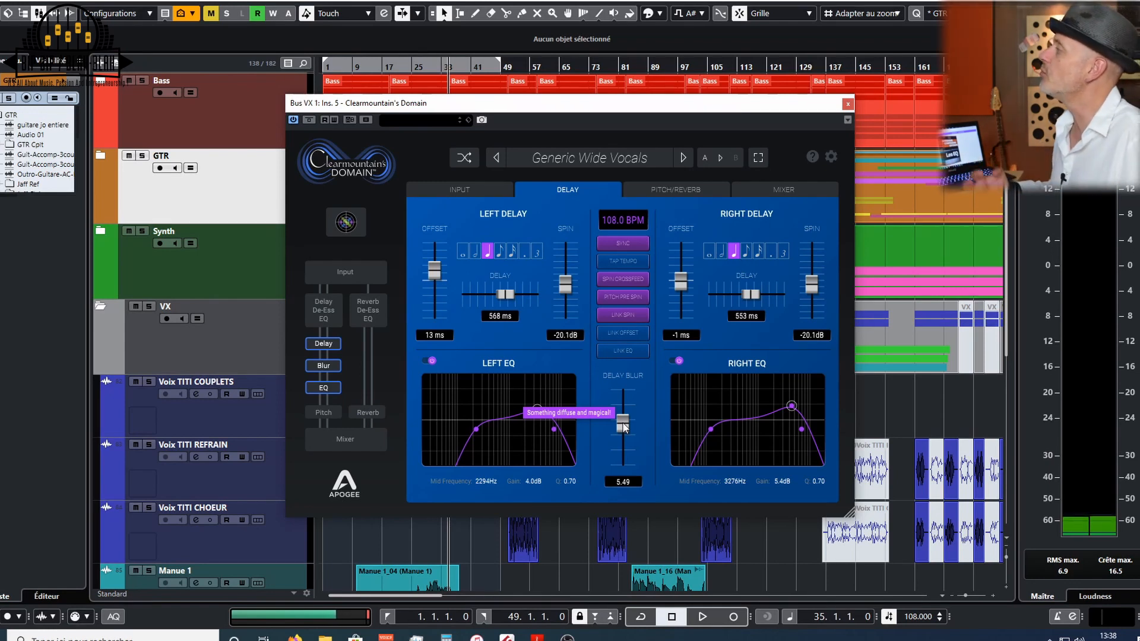
left_click(651, 192)
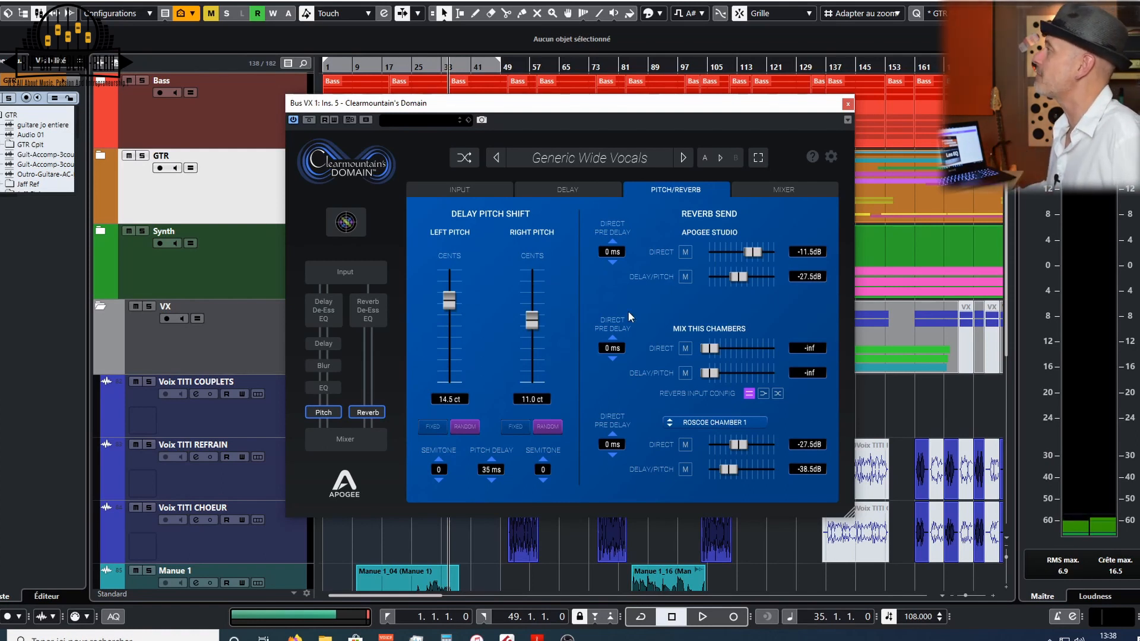
left_click(810, 189)
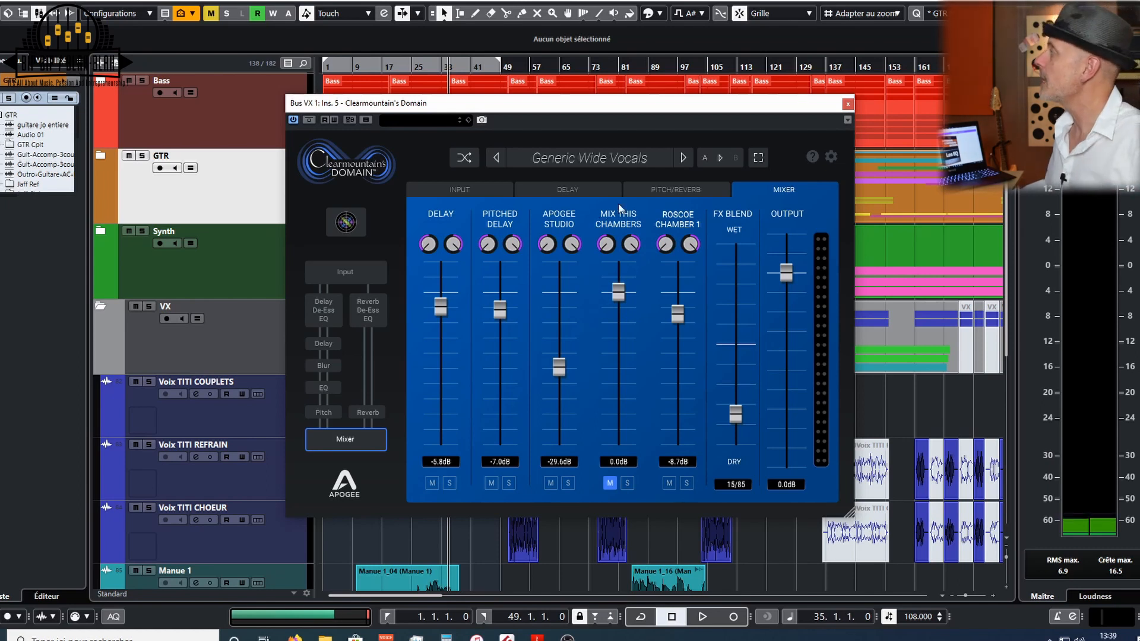
- Load the Let's Dance Horns preset from the plugin's preset list
left_click(605, 156)
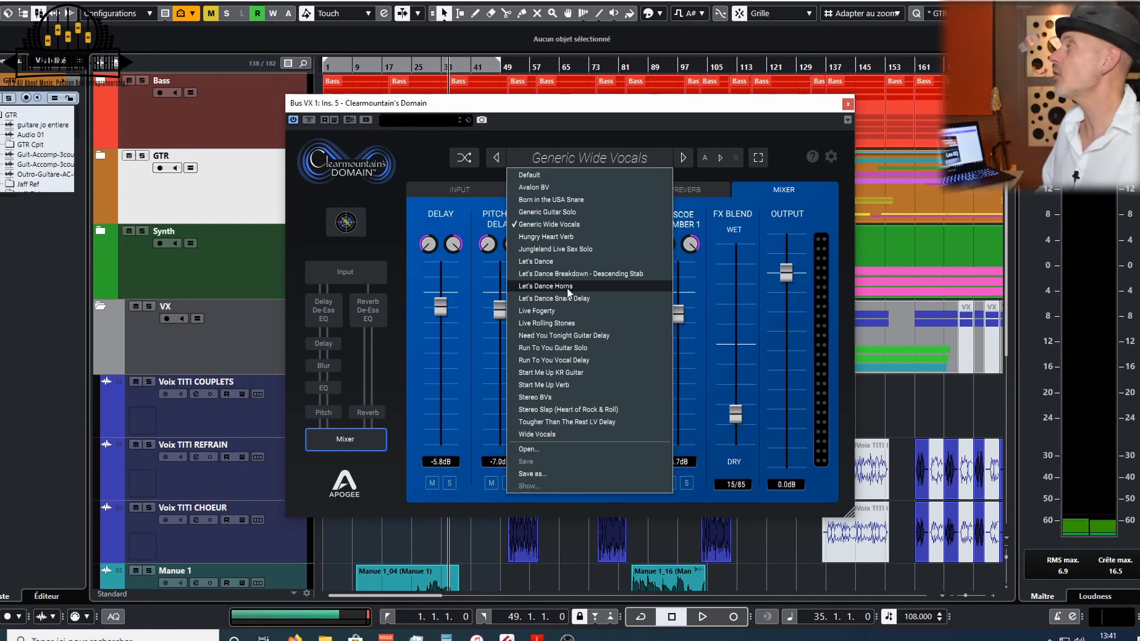
left_click(567, 286)
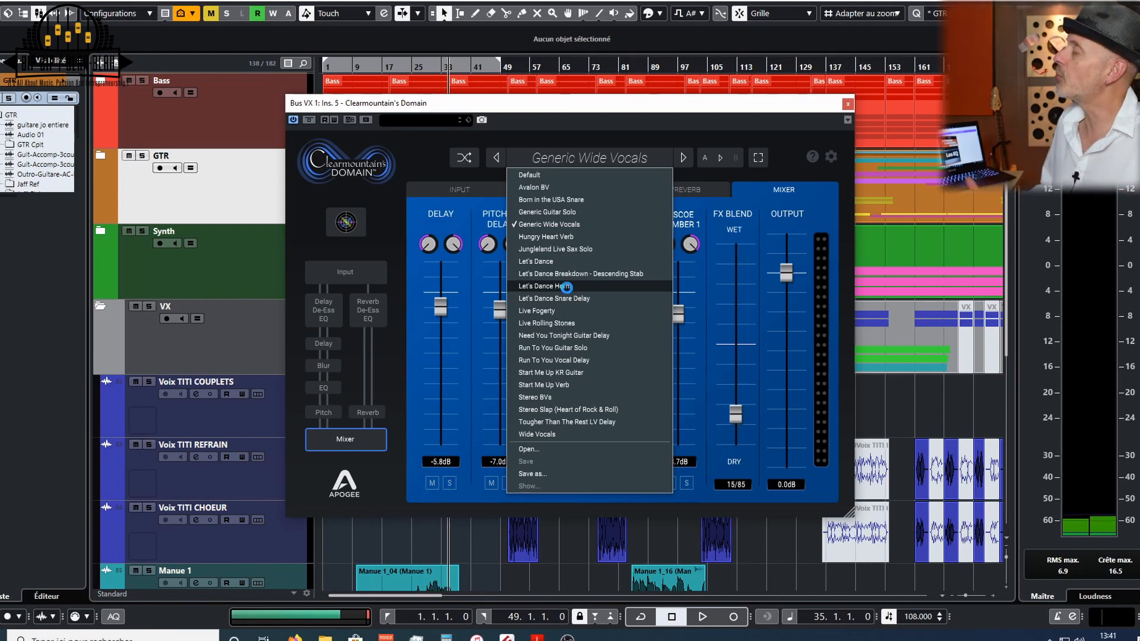